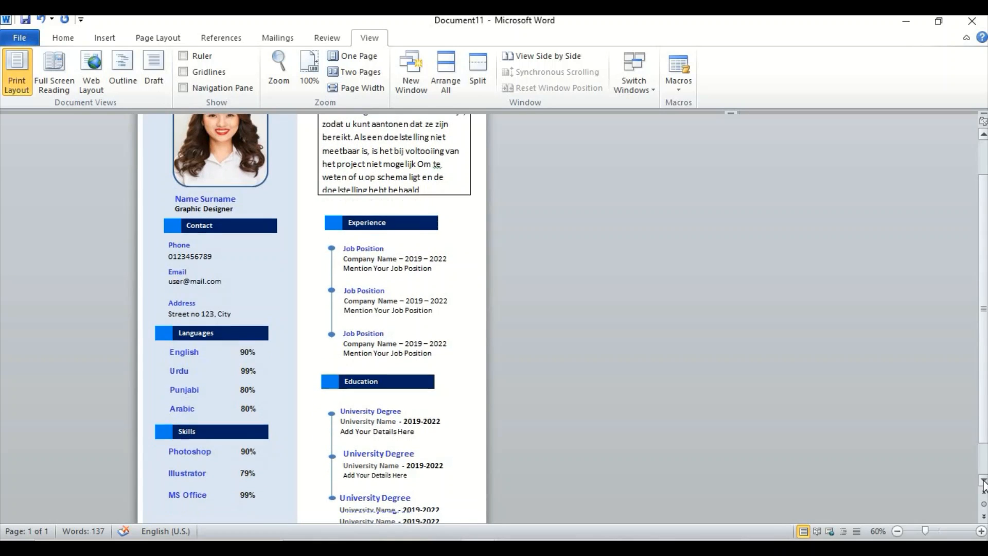
pyautogui.click(984, 483)
pyautogui.click(983, 483)
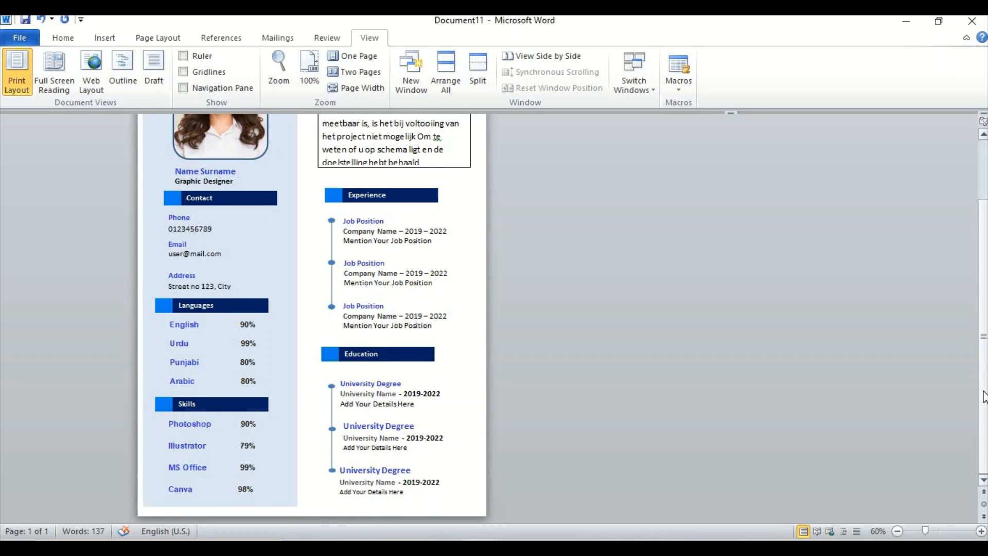
pyautogui.moveTo(983, 398); pyautogui.dragTo(983, 356)
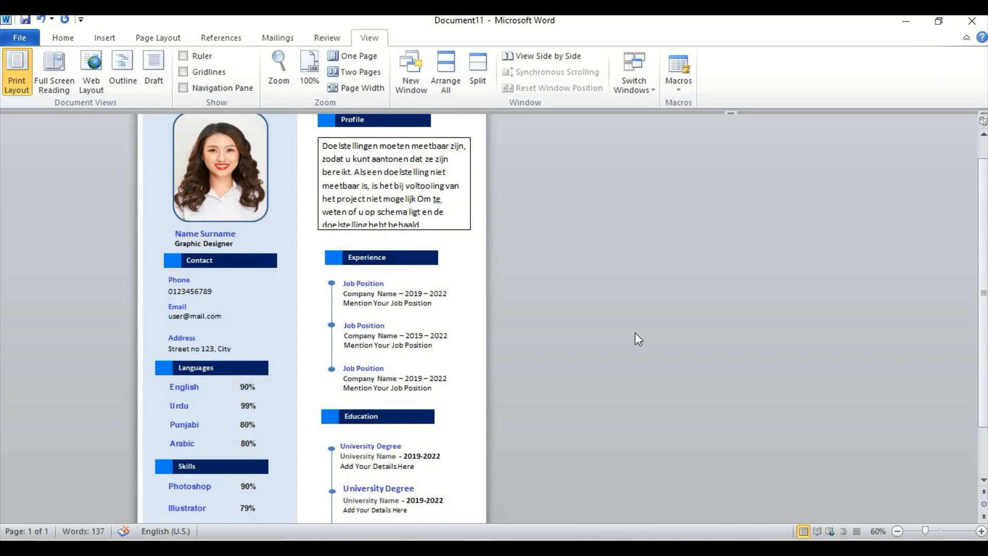
# - Create a new blank document in a maximized window at 90% zoom
pyautogui.hotkey('ctrl', 'n')
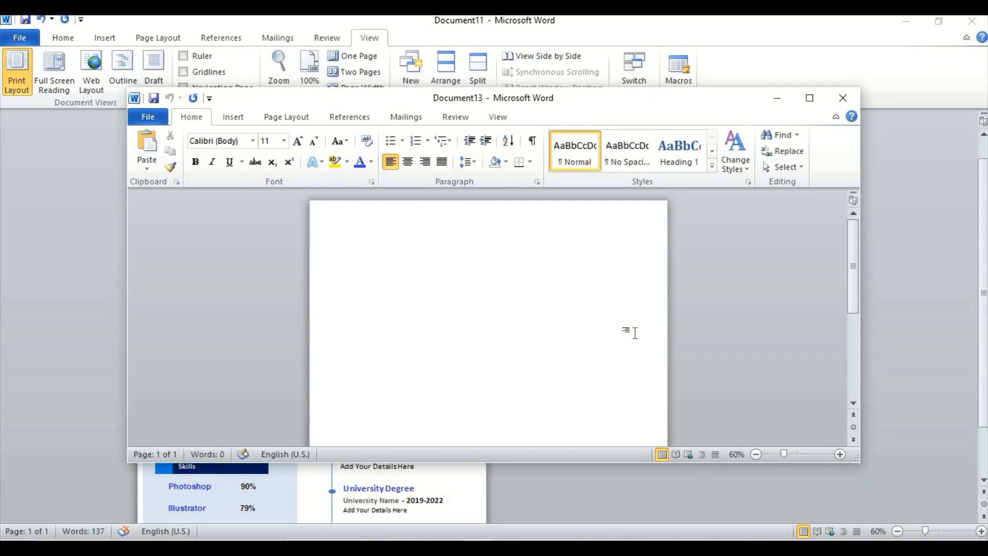
pyautogui.click(810, 98)
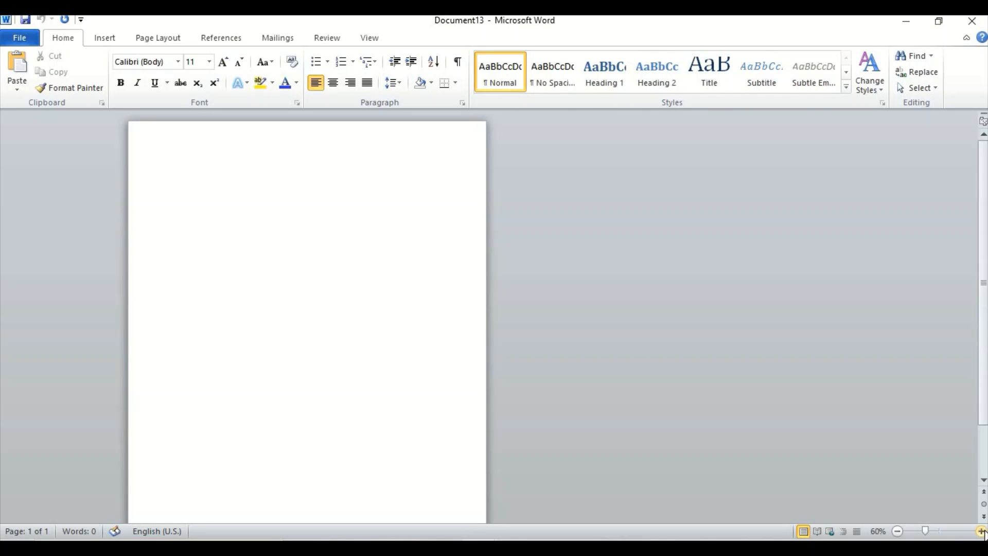
pyautogui.click(981, 531)
pyautogui.click(981, 531)
pyautogui.click(981, 531)
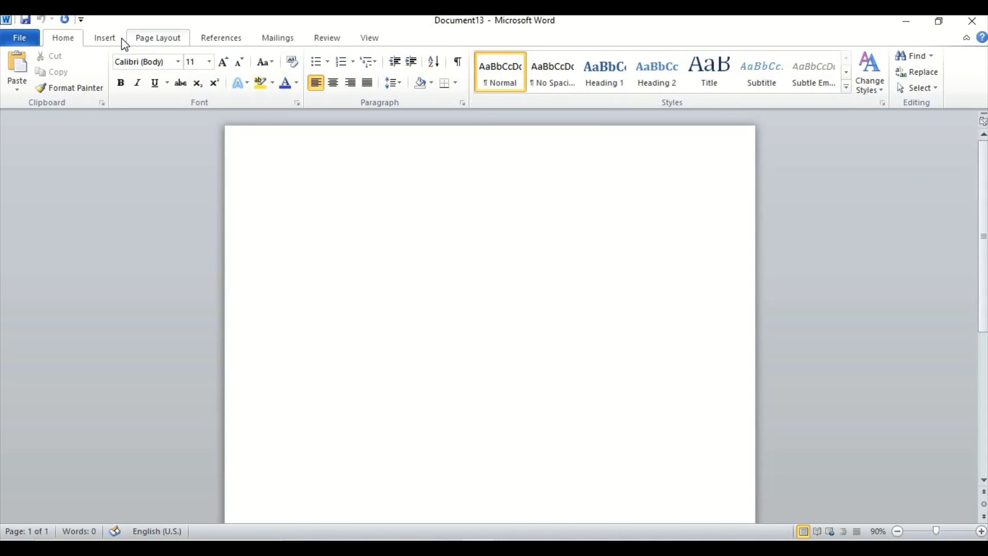
# - Set the blank document's paper size to A4
pyautogui.click(160, 38)
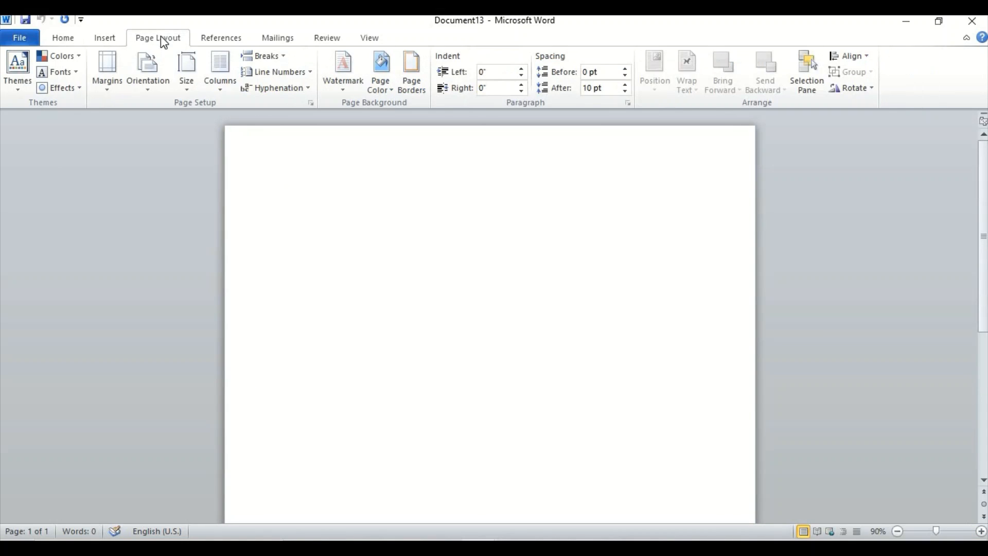
pyautogui.click(186, 79)
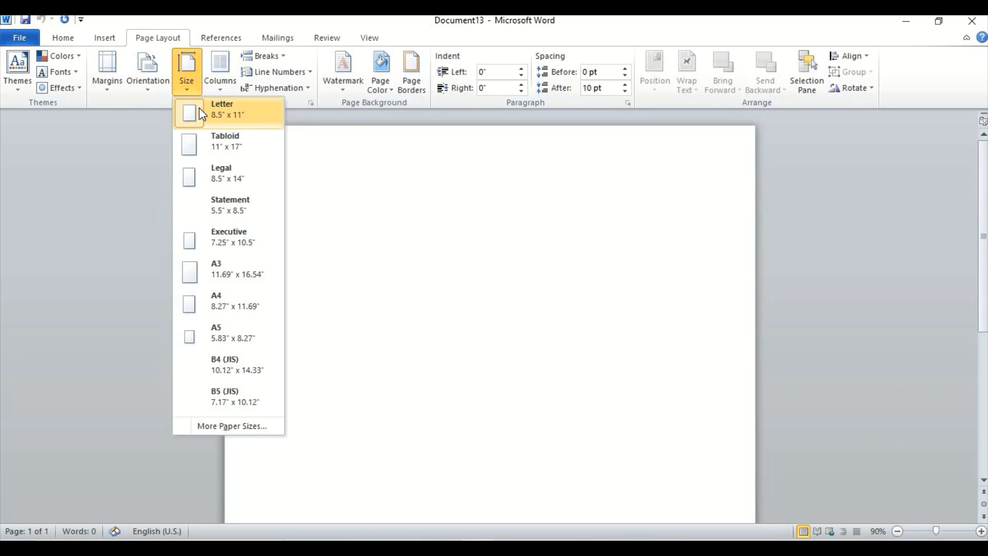
pyautogui.click(216, 308)
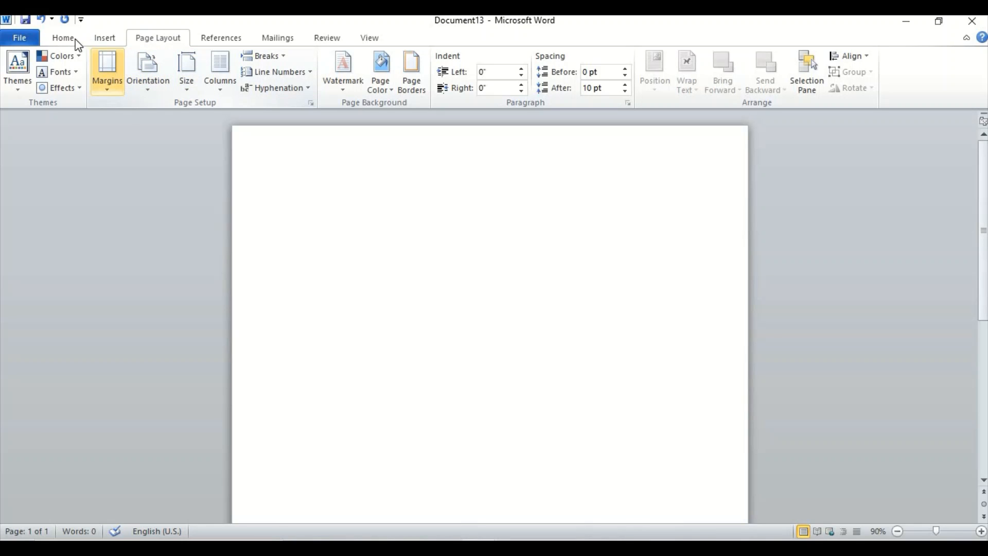
# - Draw a tall rectangle about 11.1" high and 3.4" wide along the left side of the page as a sidebar
pyautogui.click(104, 40)
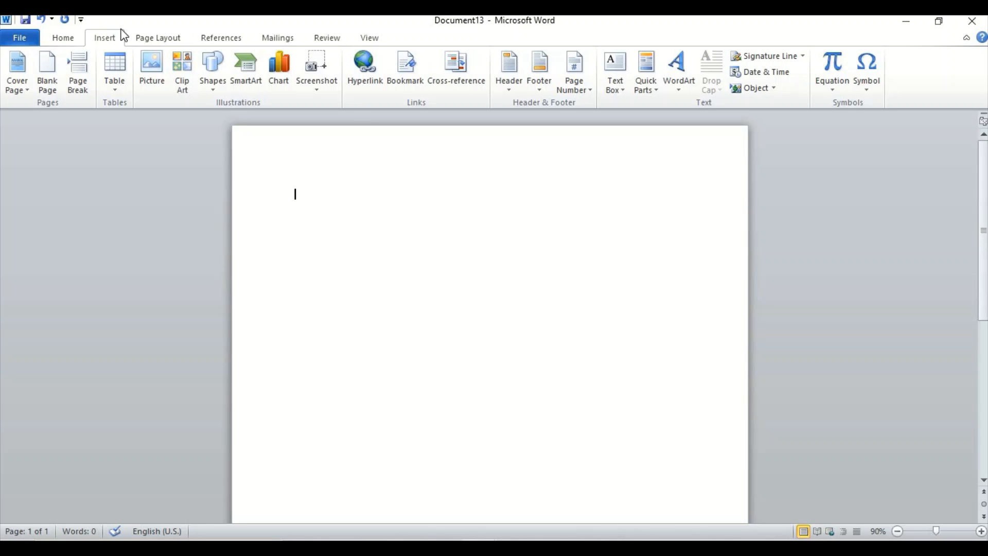
pyautogui.click(214, 82)
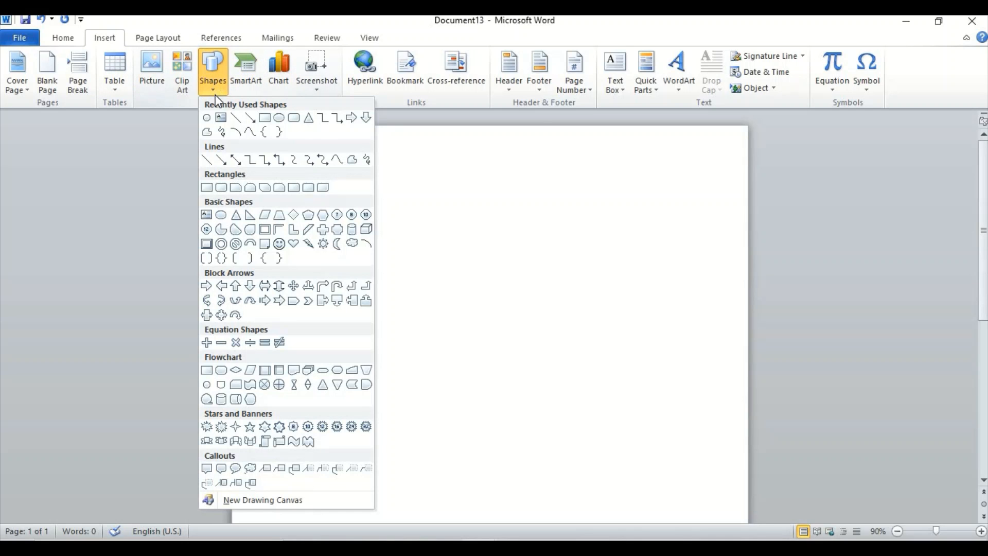
pyautogui.click(264, 117)
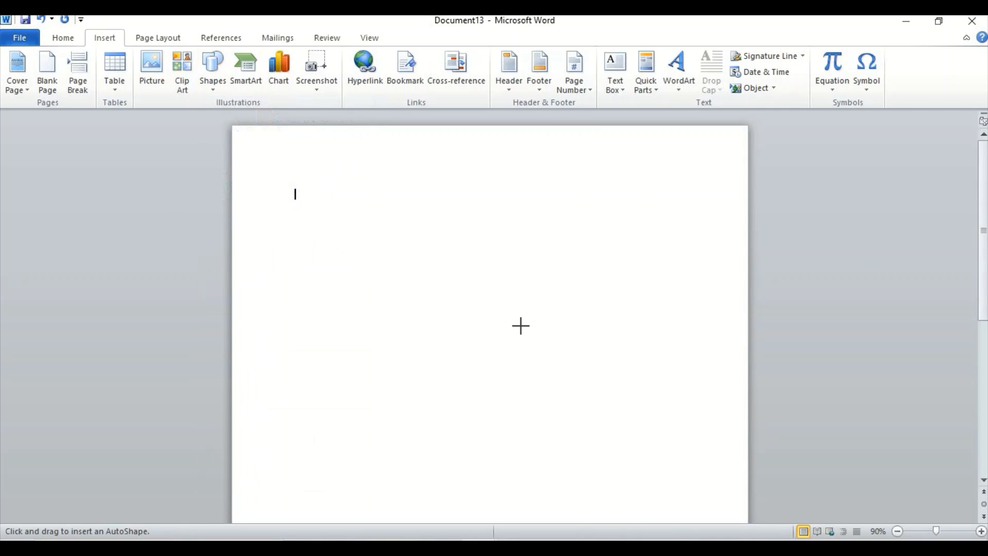
pyautogui.click(898, 531)
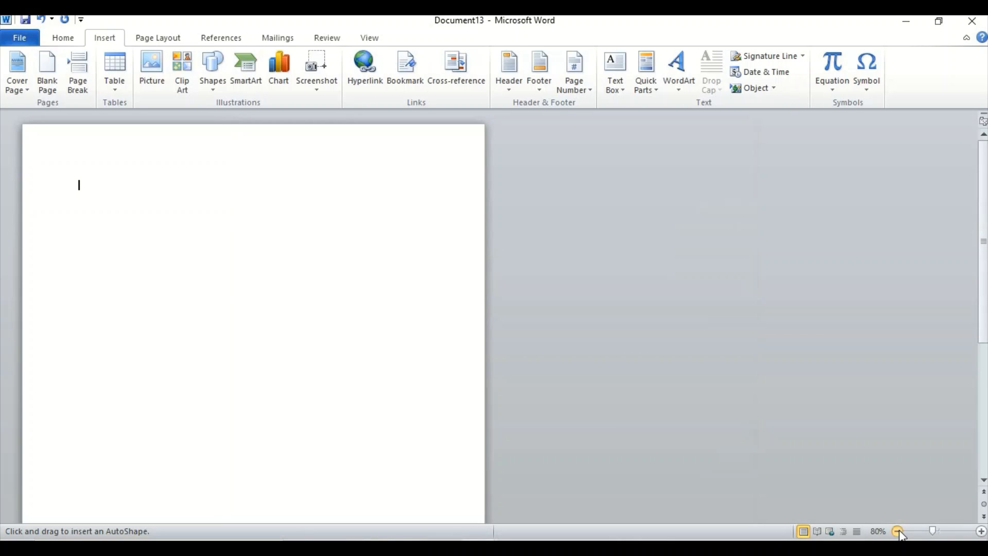
pyautogui.click(898, 531)
pyautogui.click(898, 531)
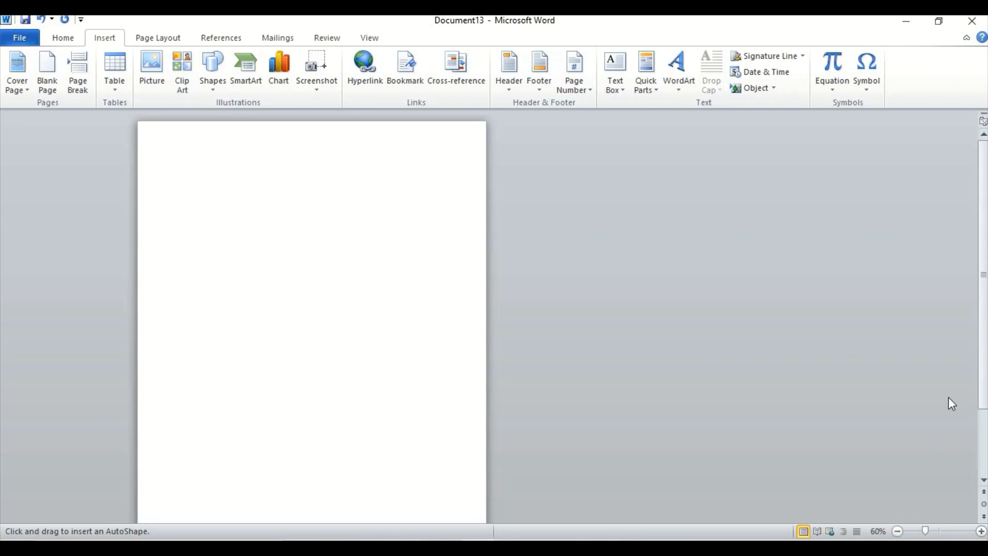
pyautogui.click(983, 480)
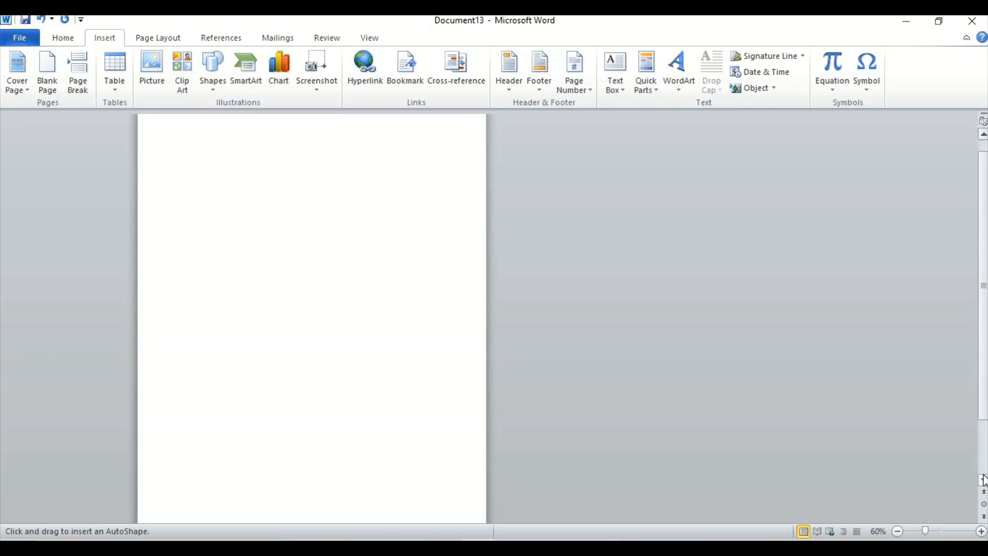
pyautogui.click(983, 480)
pyautogui.moveTo(984, 370); pyautogui.dragTo(984, 385)
pyautogui.click(897, 533)
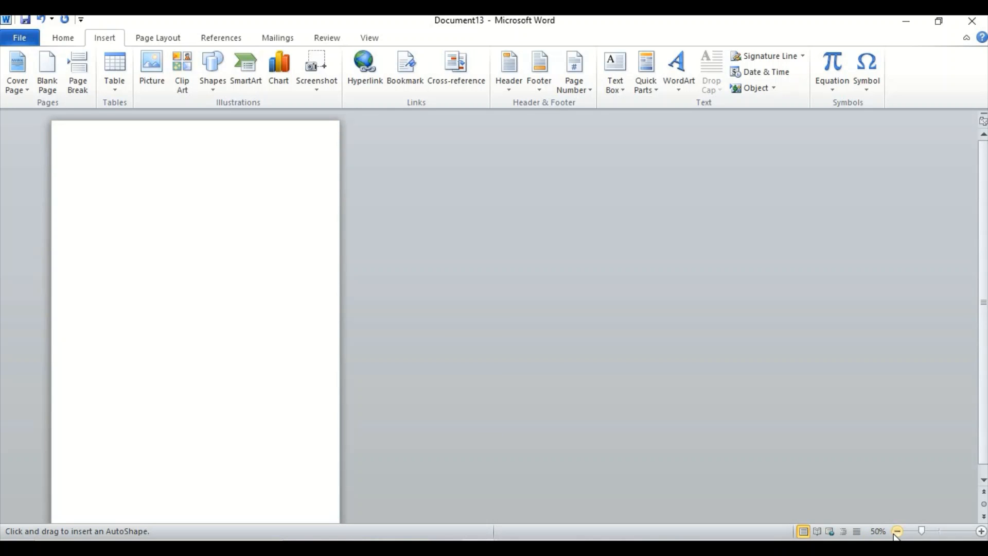
pyautogui.click(896, 532)
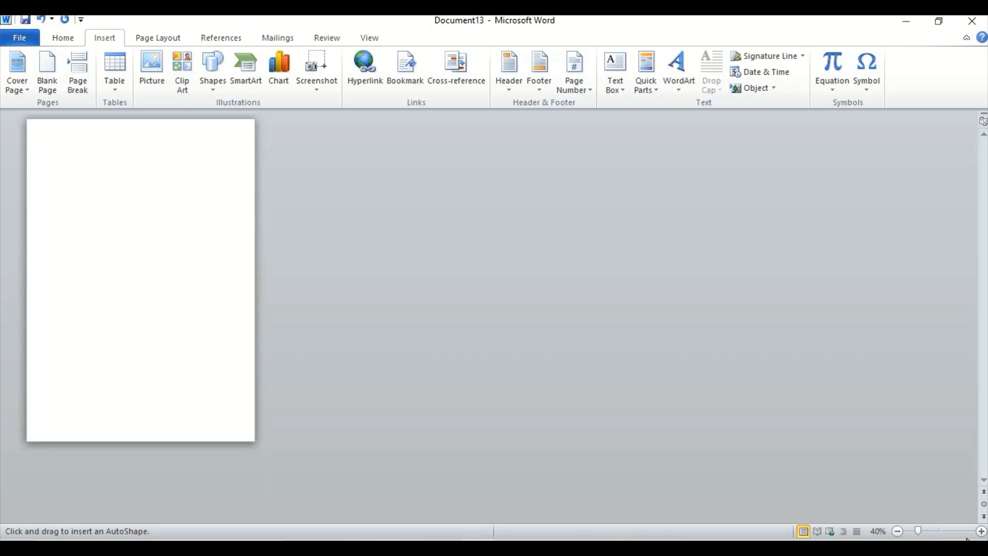
pyautogui.click(981, 532)
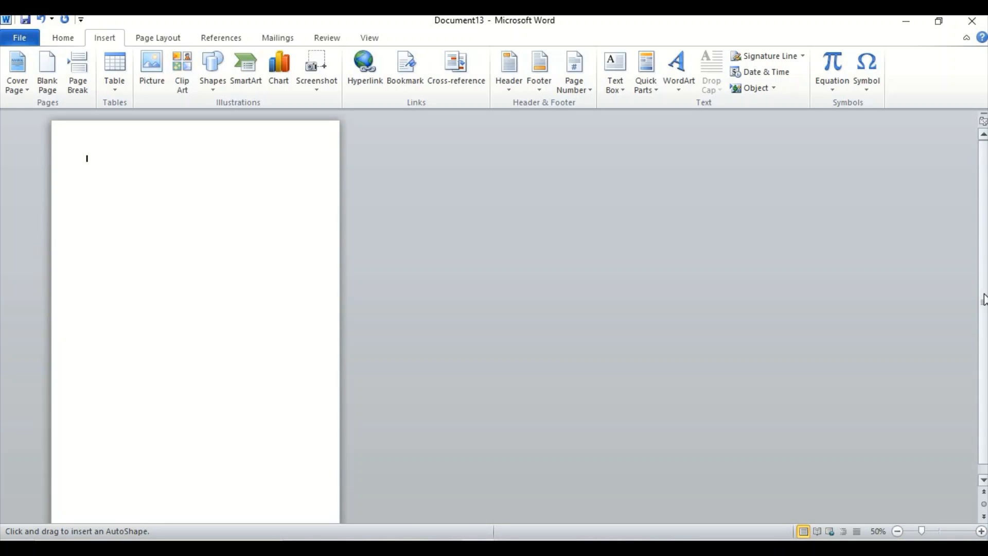
pyautogui.moveTo(984, 306); pyautogui.dragTo(983, 313)
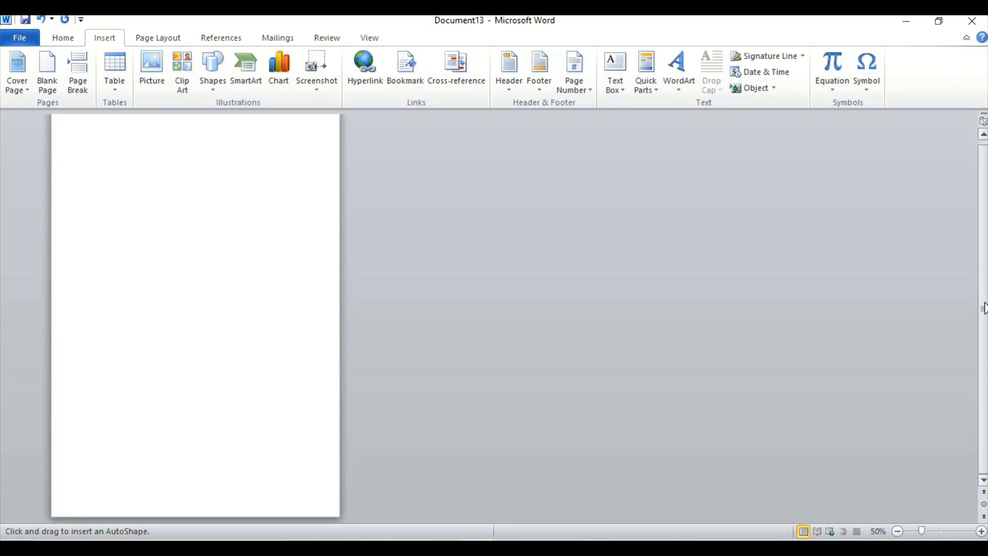
pyautogui.click(209, 89)
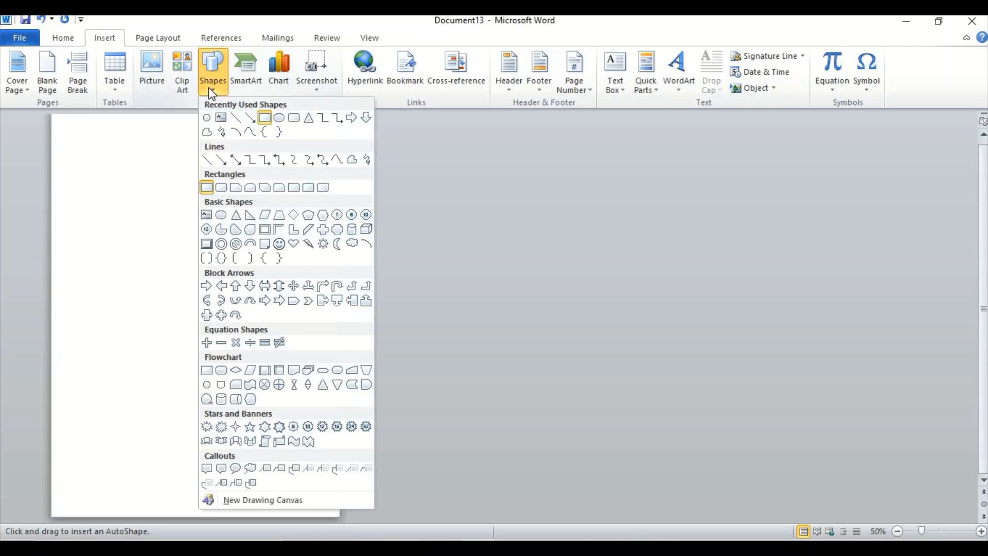
pyautogui.click(265, 118)
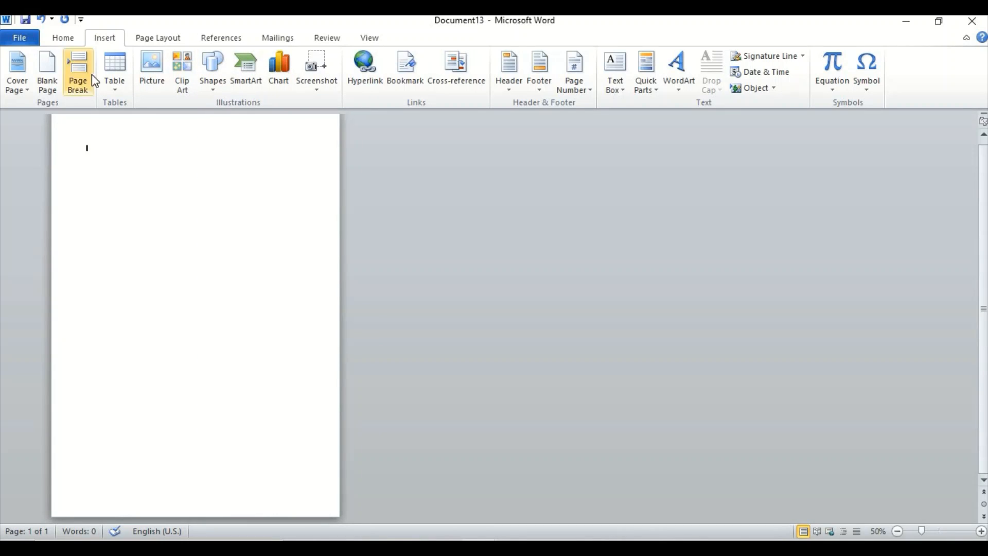
pyautogui.click(212, 90)
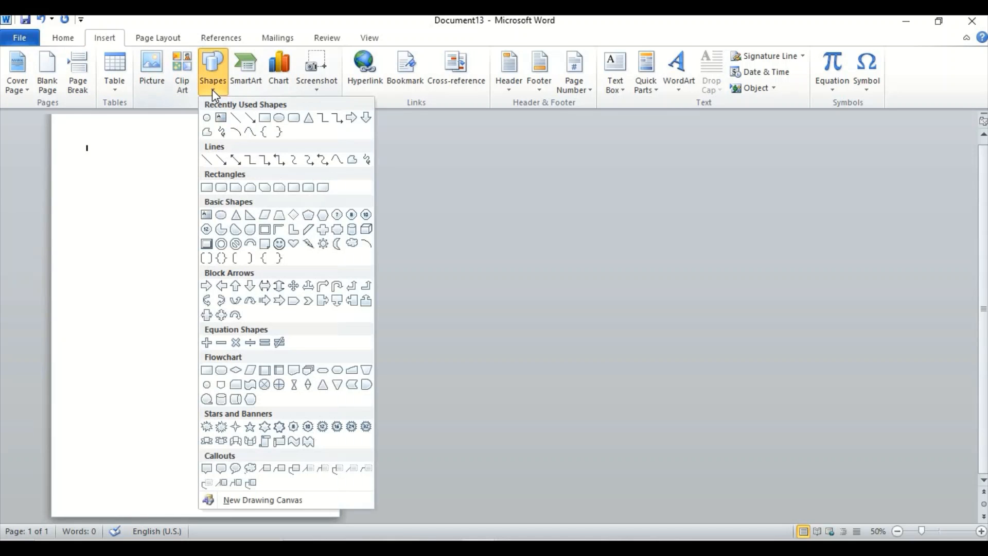
pyautogui.click(264, 120)
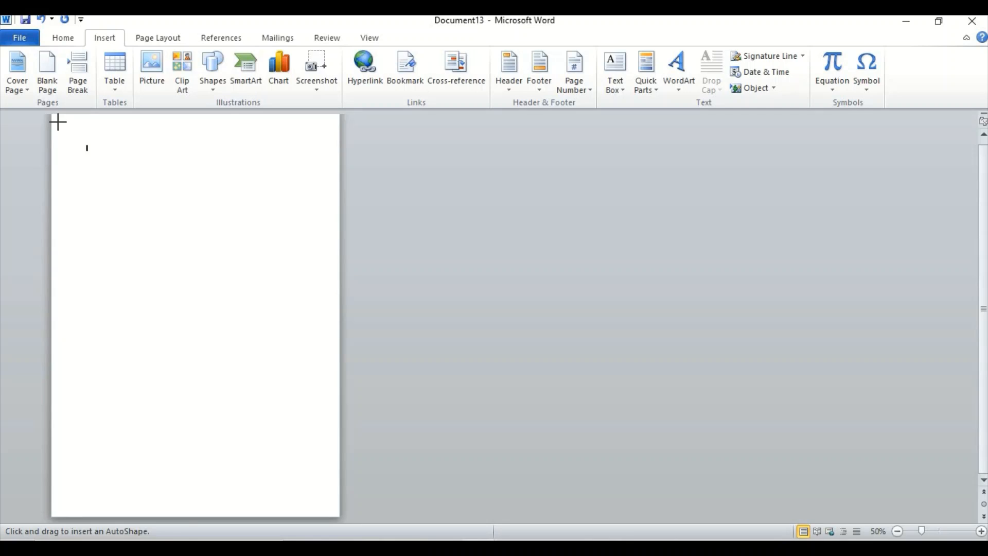
pyautogui.moveTo(57, 122)
pyautogui.mouseDown()
pyautogui.moveTo(124, 199)
pyautogui.moveTo(141, 243)
pyautogui.moveTo(177, 421)
pyautogui.moveTo(177, 509)
pyautogui.mouseUp()
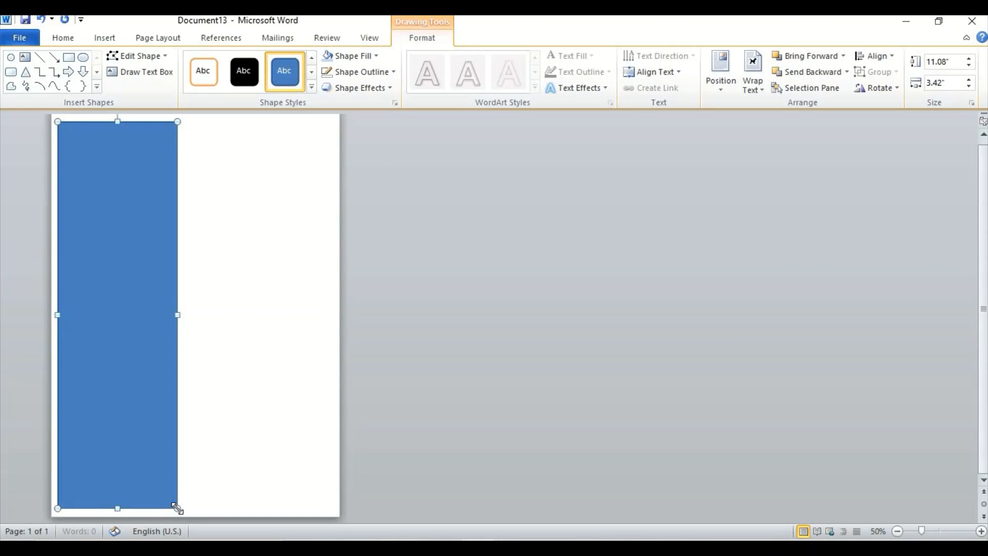
# - Remove the sidebar rectangle's outline and fill it with the lightest aqua theme color
pyautogui.click(383, 75)
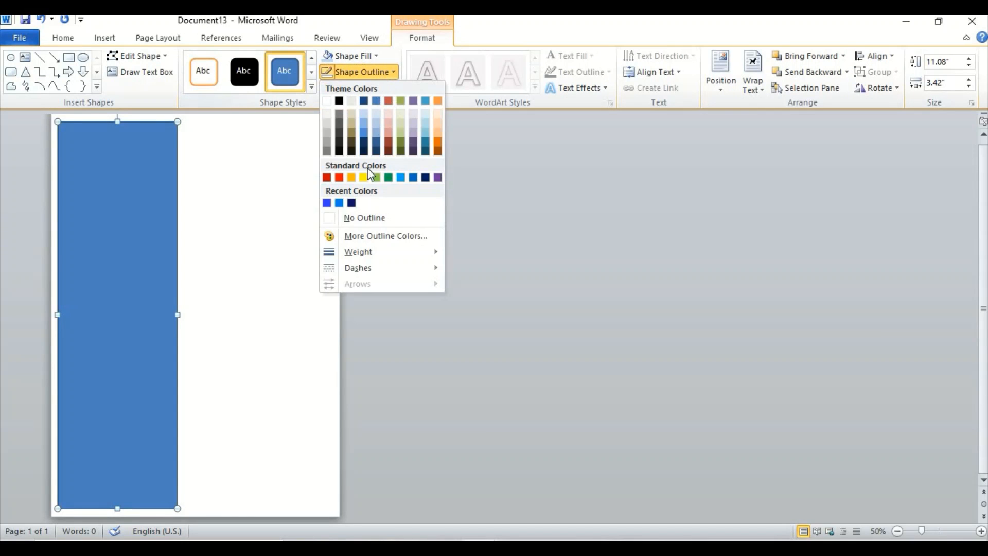
pyautogui.click(364, 219)
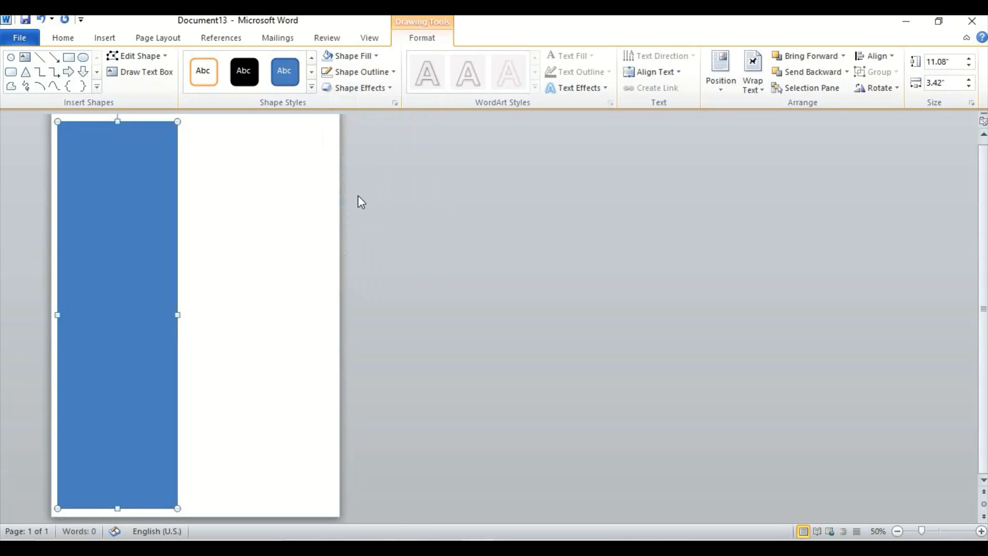
pyautogui.click(349, 56)
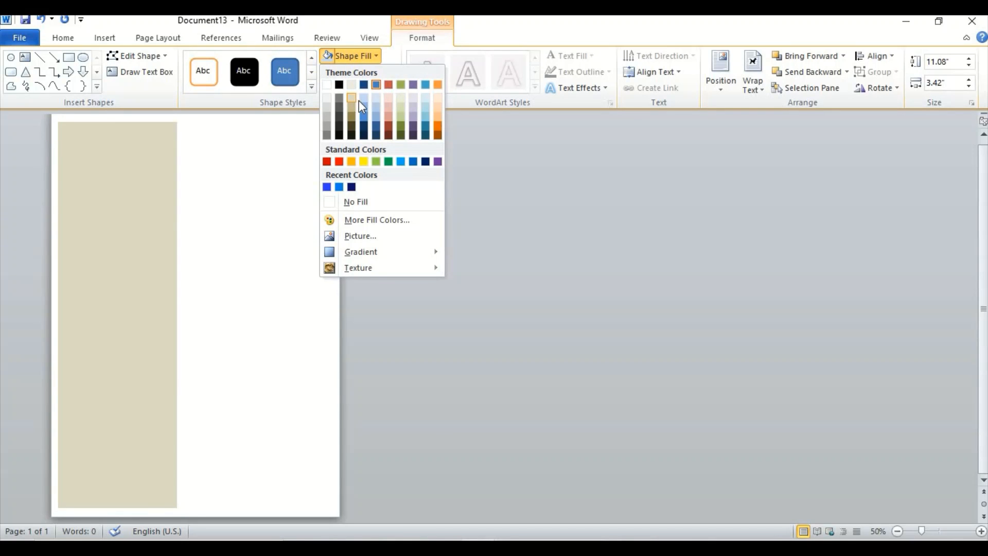
pyautogui.click(421, 99)
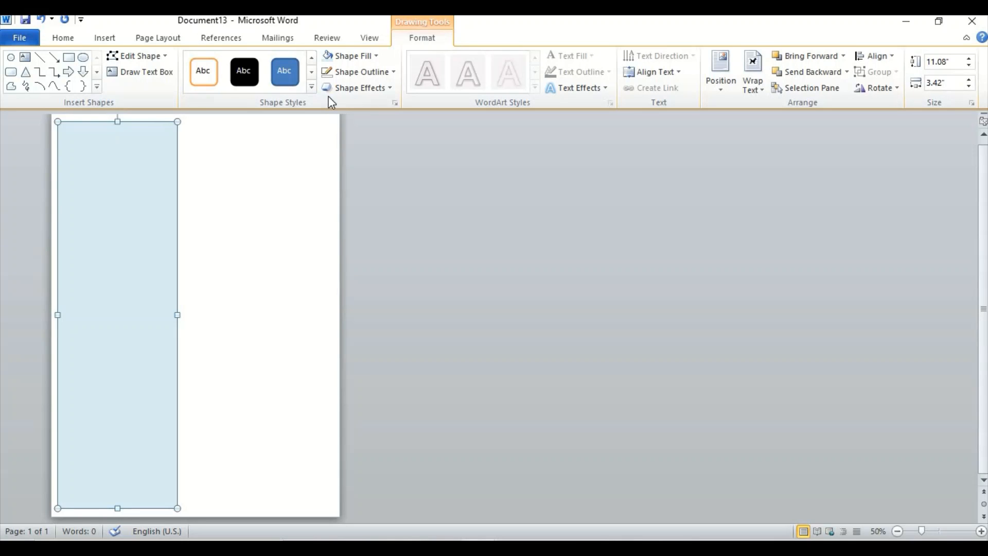
# - Draw a rounded rectangle about 2.9" high and 2.35" wide near the sidebar's upper end and nudge it left to center it
pyautogui.click(106, 43)
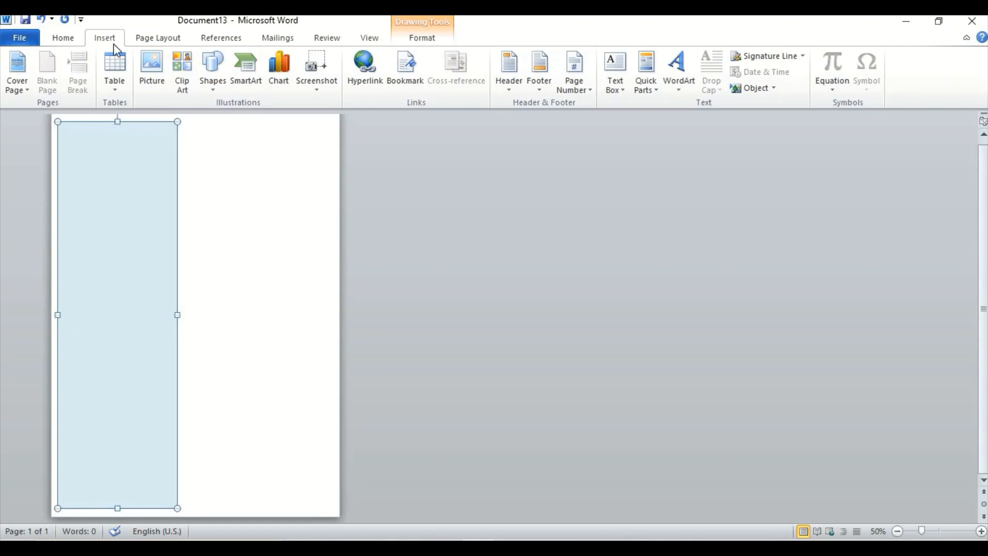
pyautogui.click(214, 89)
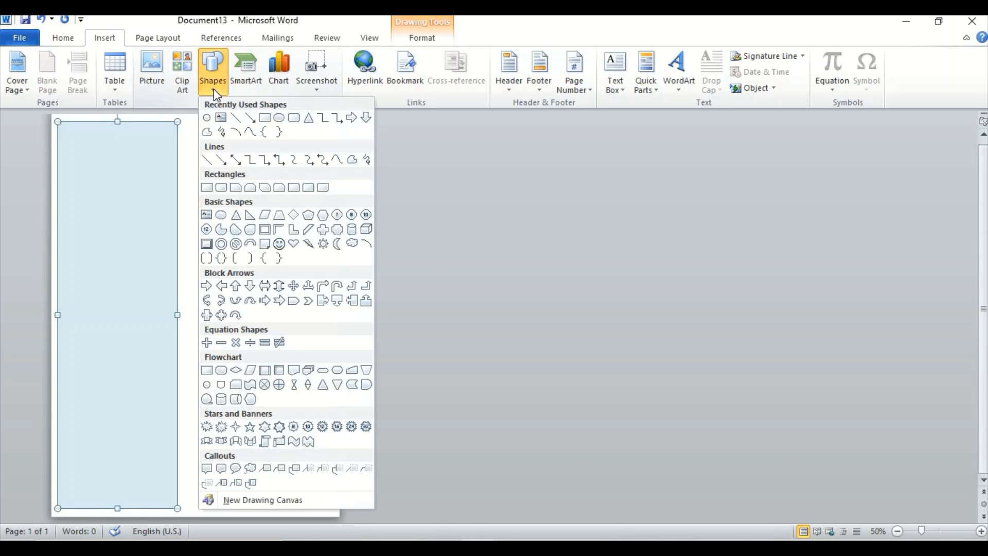
pyautogui.click(308, 118)
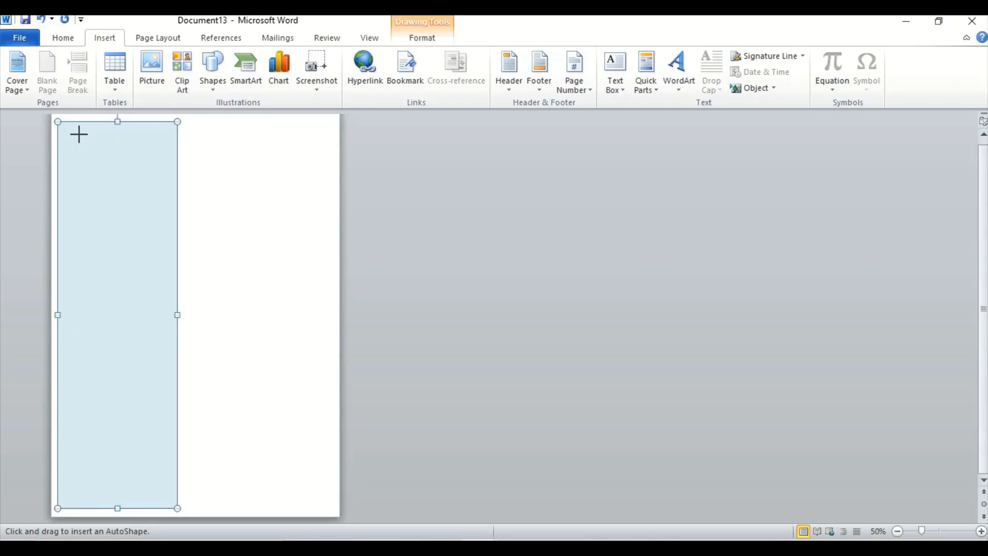
pyautogui.moveTo(79, 135); pyautogui.dragTo(162, 235)
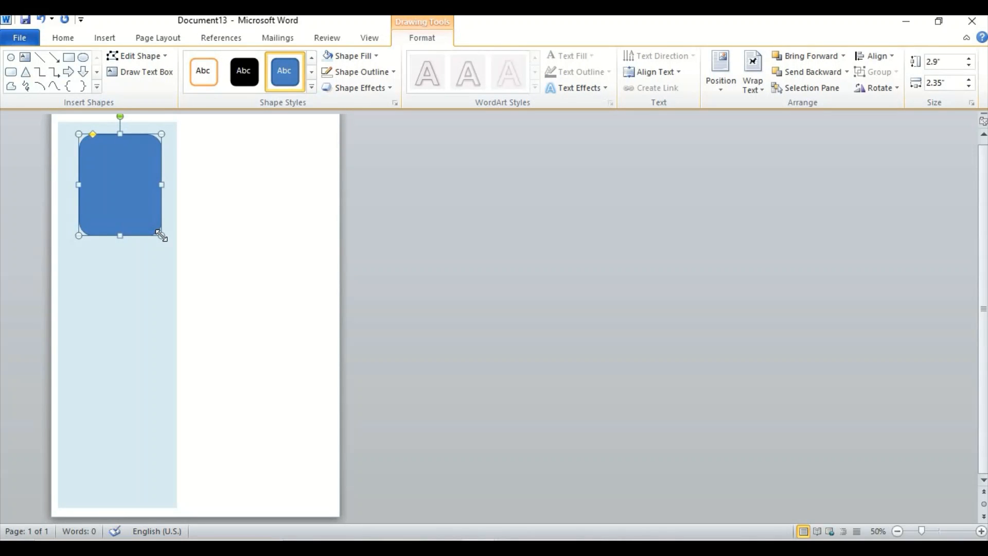
pyautogui.press('Left')
pyautogui.press('Left')
pyautogui.press('Left')
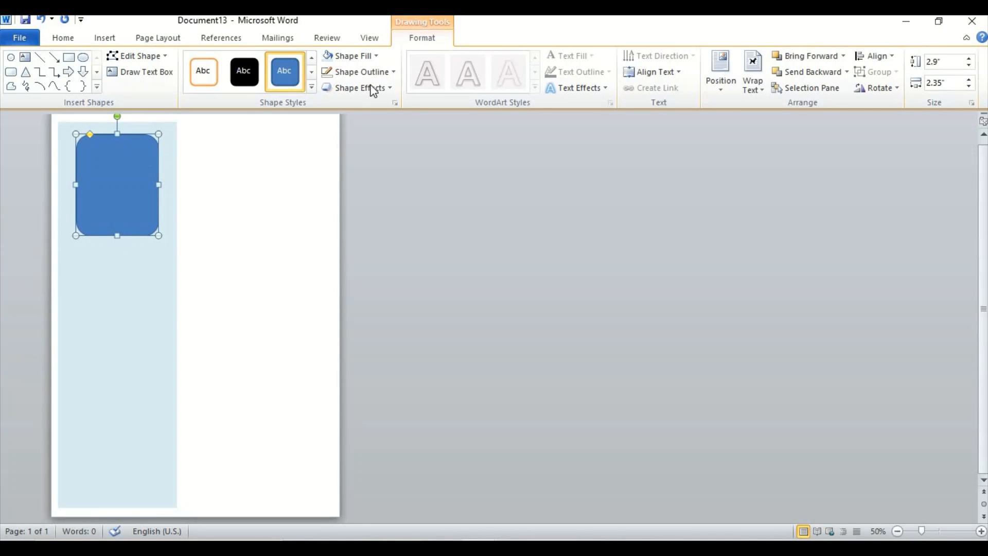
# - Fill the rounded rectangle with the passport-photo-portrait picture of the smiling woman from the Desktop folder
pyautogui.click(369, 58)
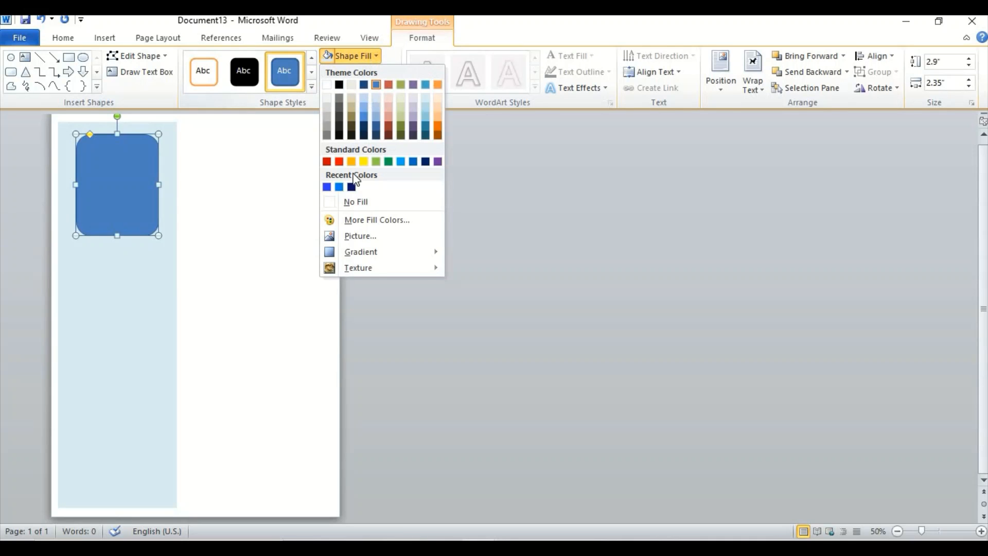
pyautogui.click(348, 236)
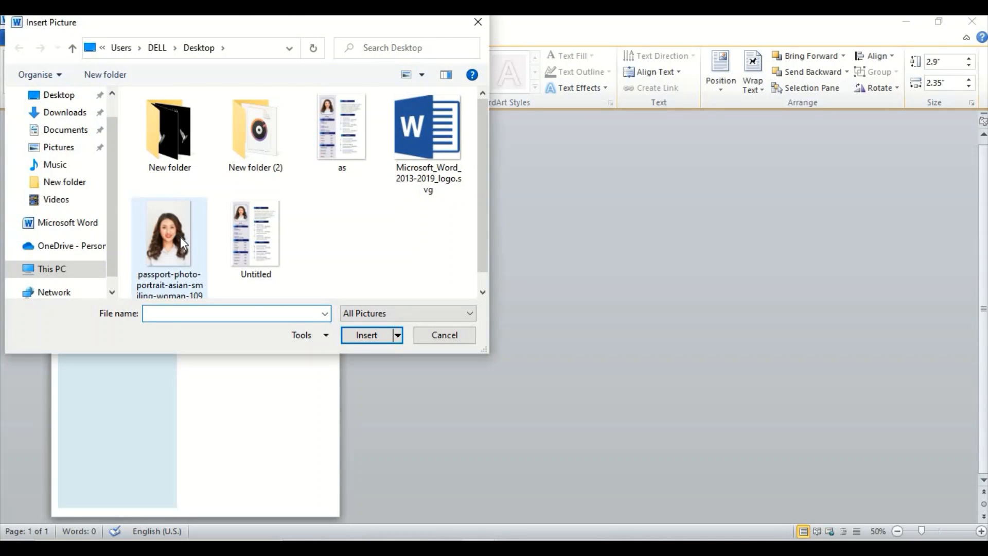
pyautogui.click(181, 237)
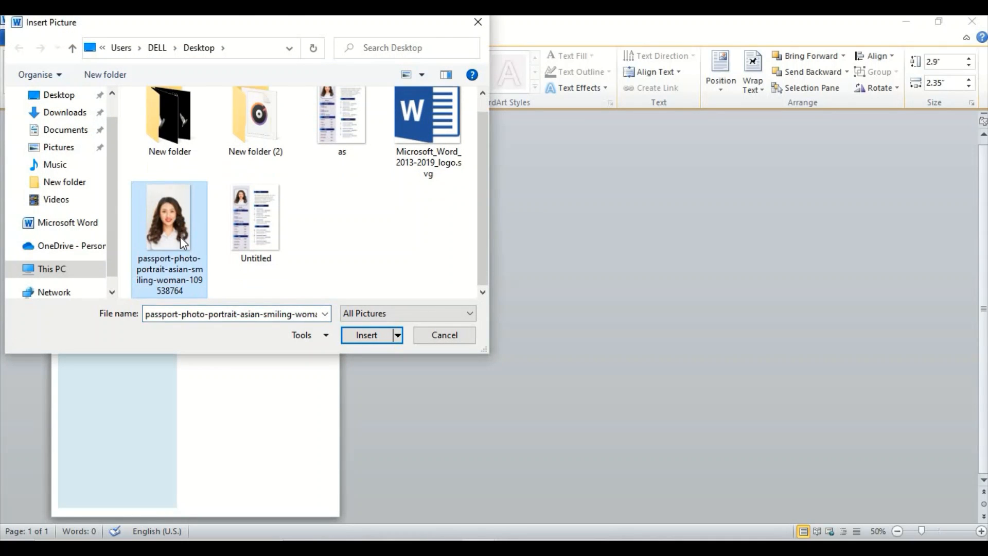
pyautogui.click(375, 336)
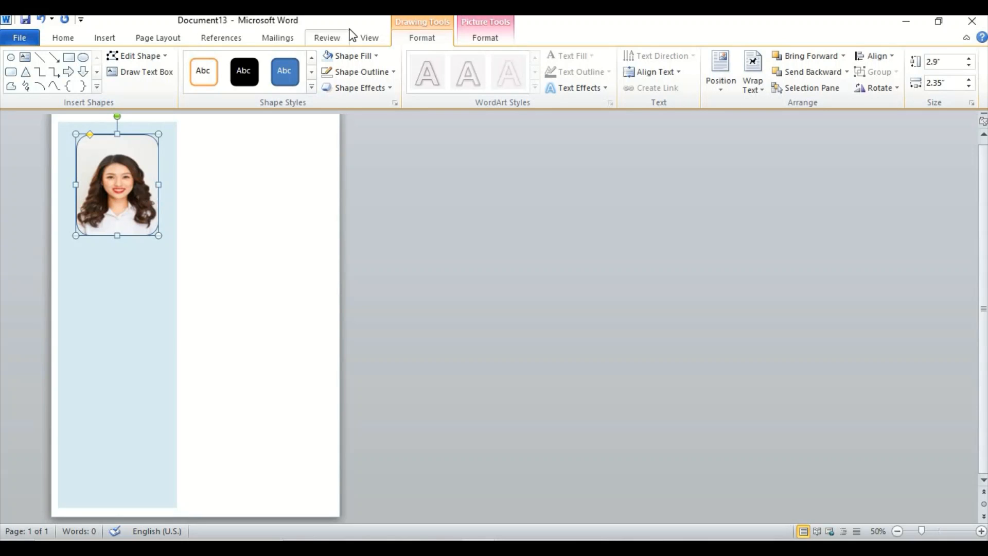
# - Crop the empty strip above the woman's head off the portrait, leaving it about 2.52" high
pyautogui.click(484, 39)
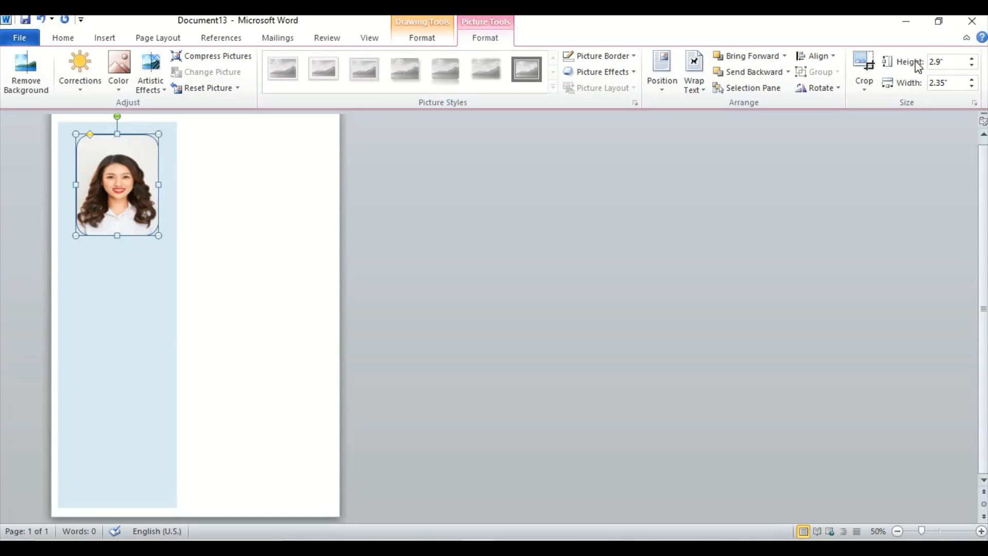
pyautogui.click(868, 95)
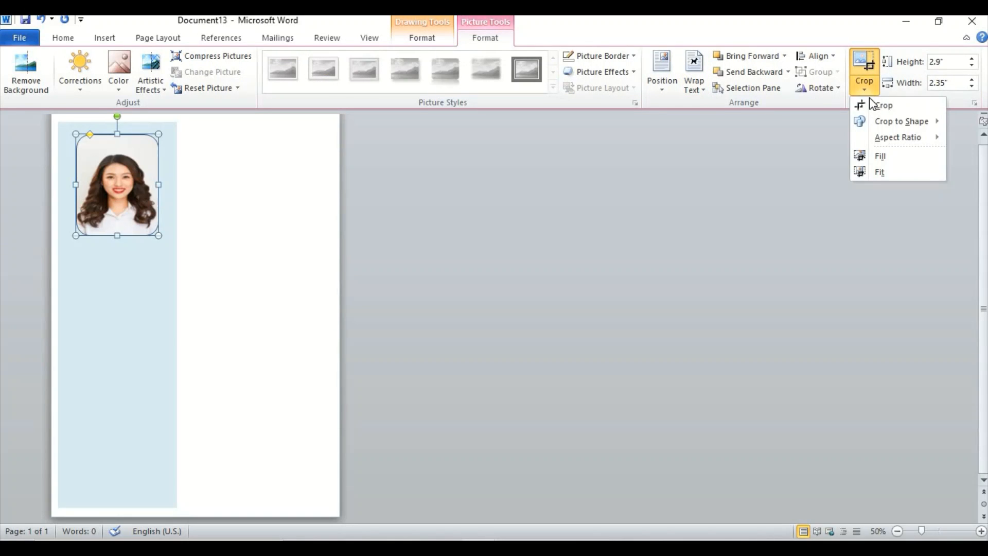
pyautogui.click(873, 103)
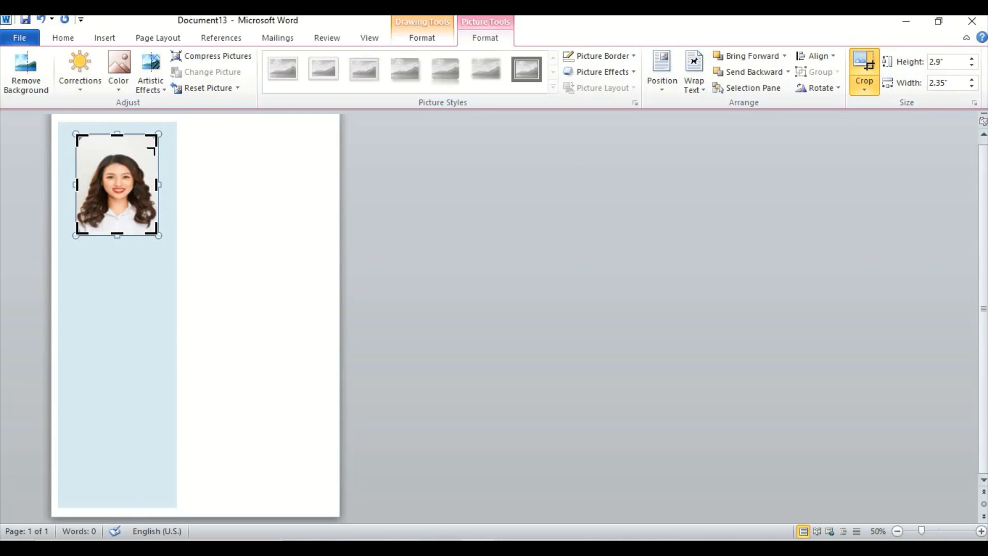
pyautogui.moveTo(119, 135); pyautogui.dragTo(122, 148)
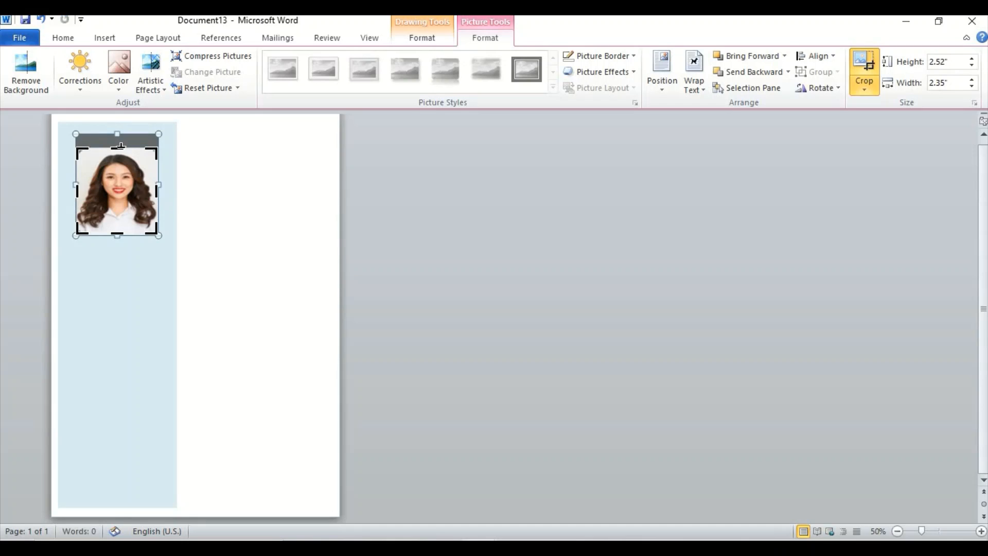
pyautogui.click(131, 272)
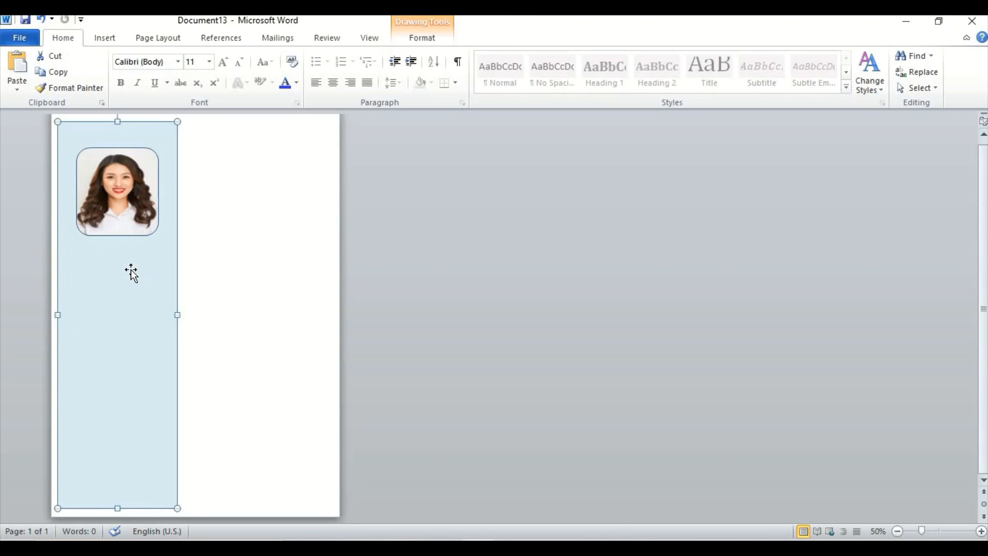
# - Stretch the cropped portrait slightly taller at the same width and move it up toward the sidebar's upper end
pyautogui.click(128, 223)
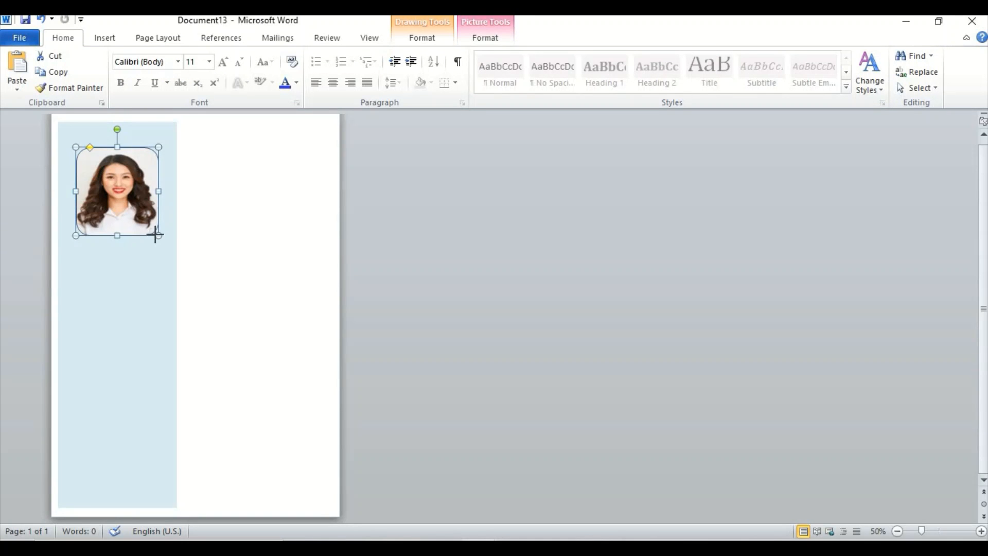
pyautogui.moveTo(155, 236); pyautogui.dragTo(156, 254)
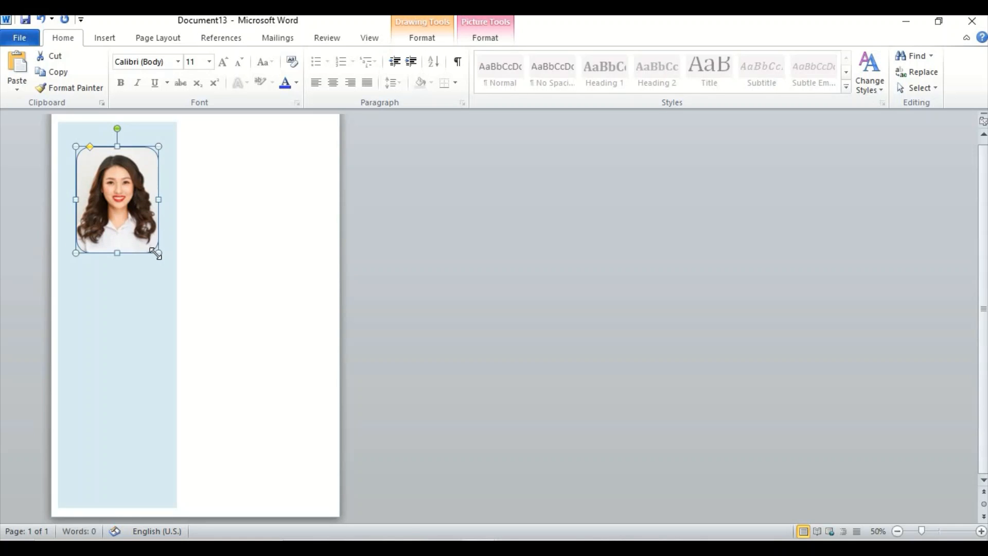
pyautogui.hotkey('ctrl', 'z')
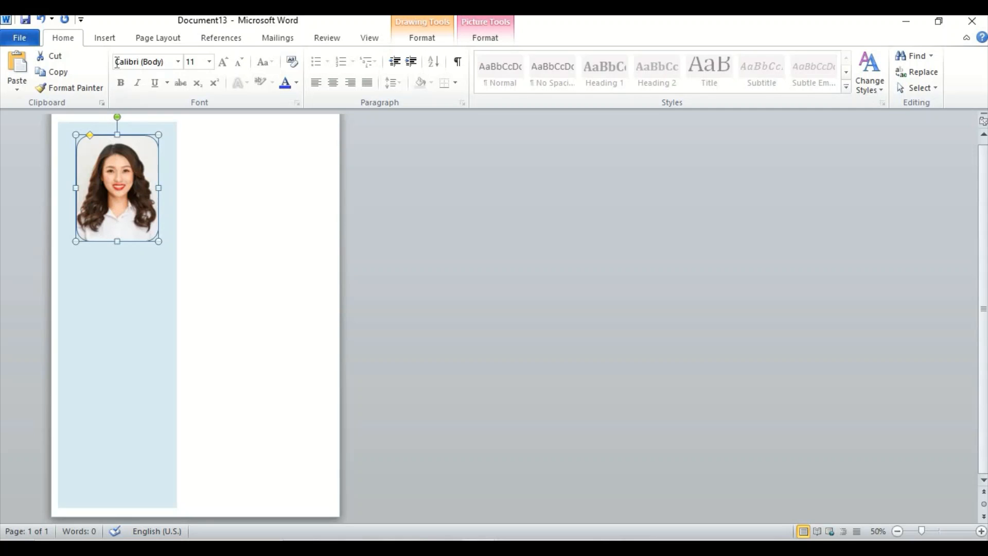
# - Draw a text box about 0.85" high and 2.04" wide on the sidebar just below the portrait
pyautogui.click(105, 38)
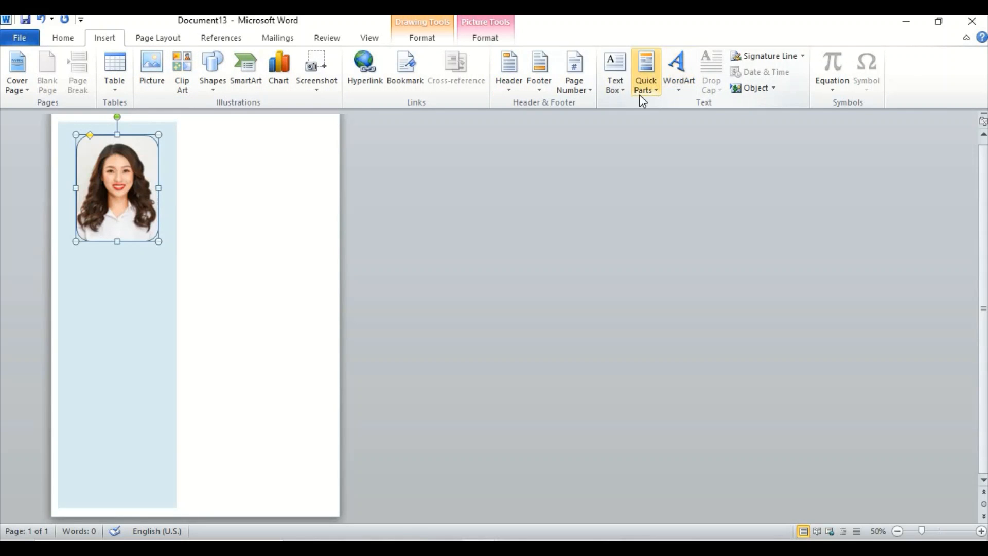
pyautogui.click(620, 91)
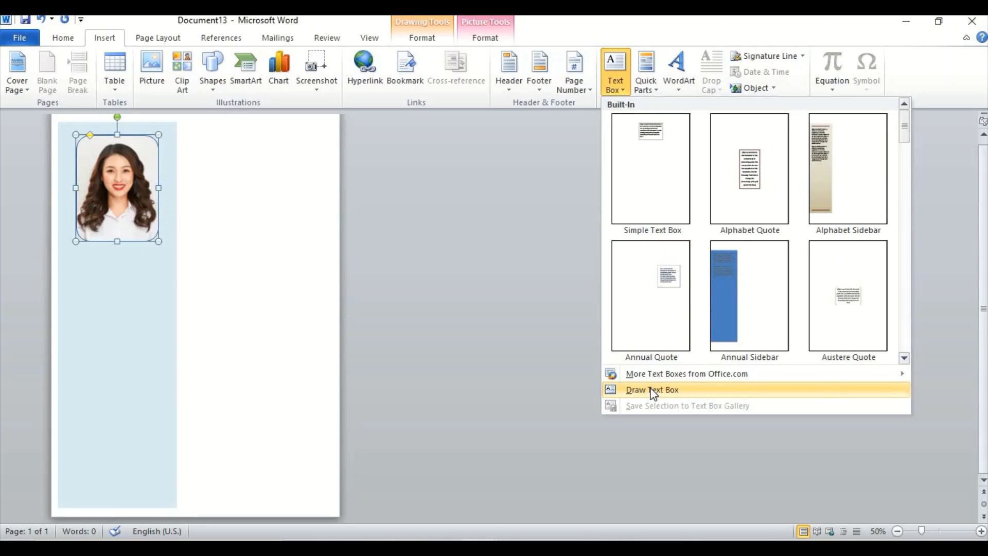
pyautogui.click(652, 391)
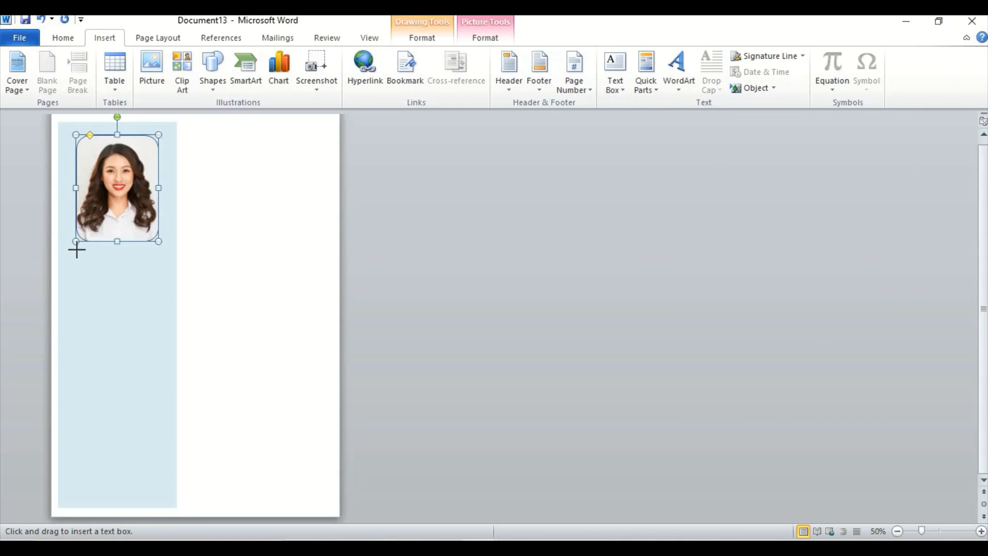
pyautogui.moveTo(76, 251); pyautogui.dragTo(148, 280)
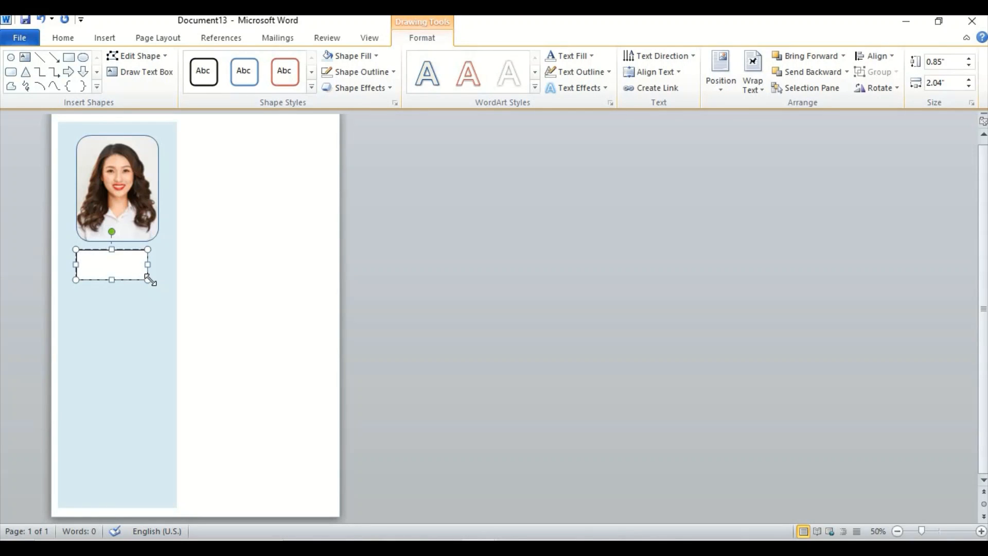
# - Enter "Name Surname" on the text box's first line and "Graphic Designer" on the second
pyautogui.write('Name')
pyautogui.click(981, 531)
pyautogui.click(981, 531)
pyautogui.click(982, 532)
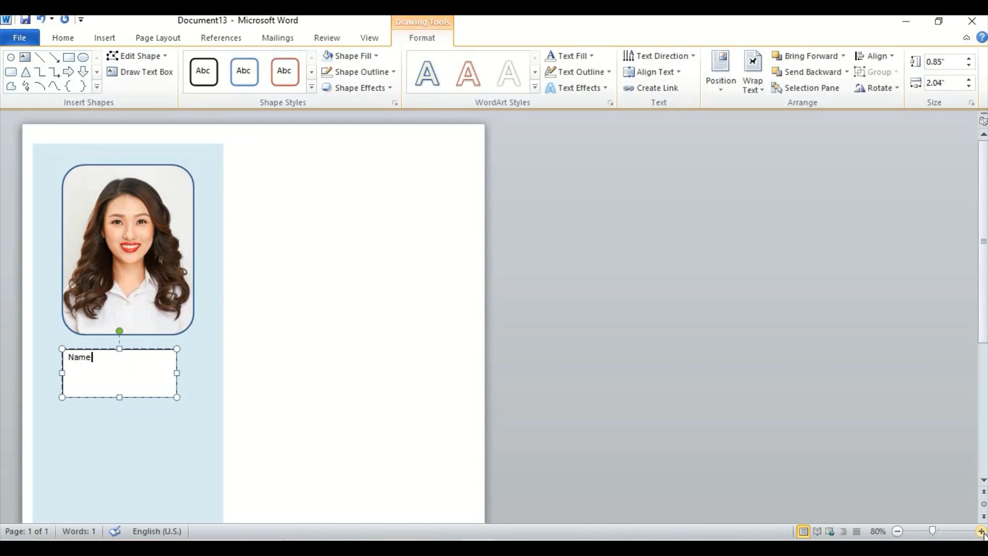
pyautogui.click(982, 531)
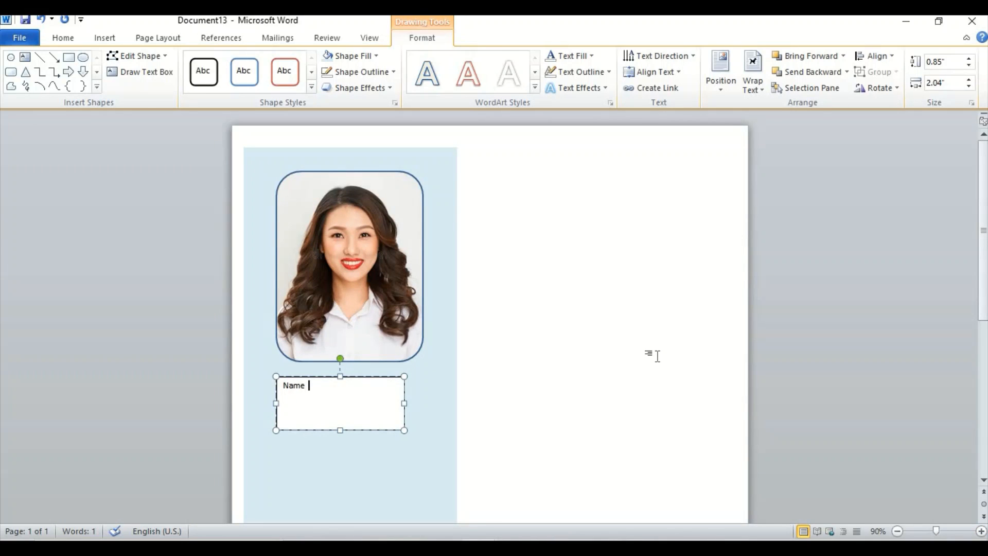
pyautogui.write('Surname')
pyautogui.press('Return')
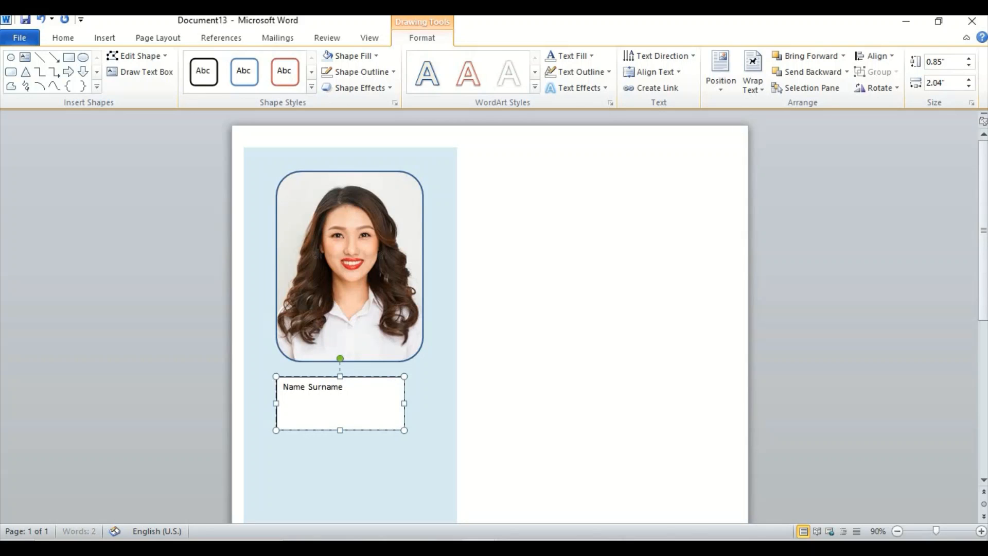
pyautogui.write('Graphic Designer')
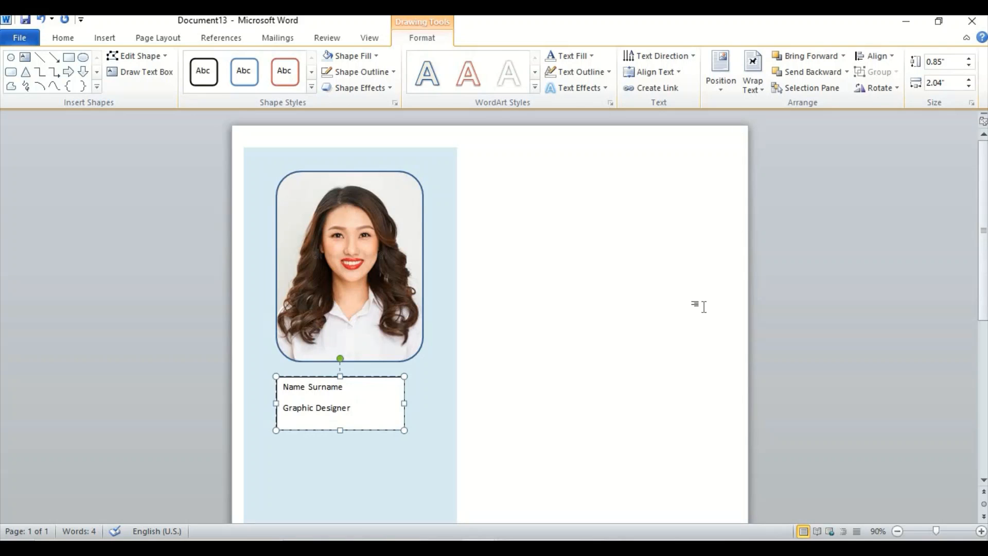
# - Format the "Name Surname" line in blue, bold, at 14 pt
pyautogui.moveTo(343, 389); pyautogui.dragTo(283, 387)
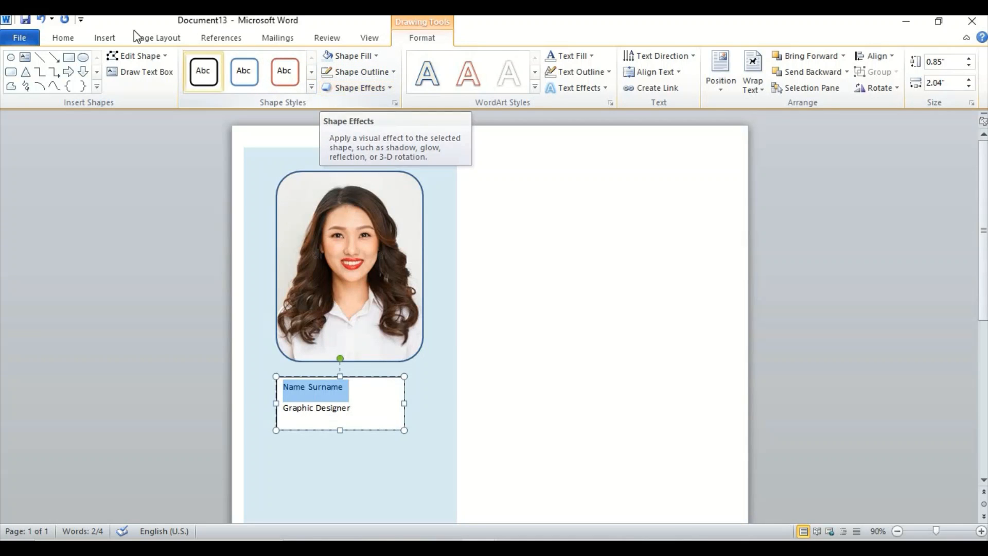
pyautogui.click(70, 39)
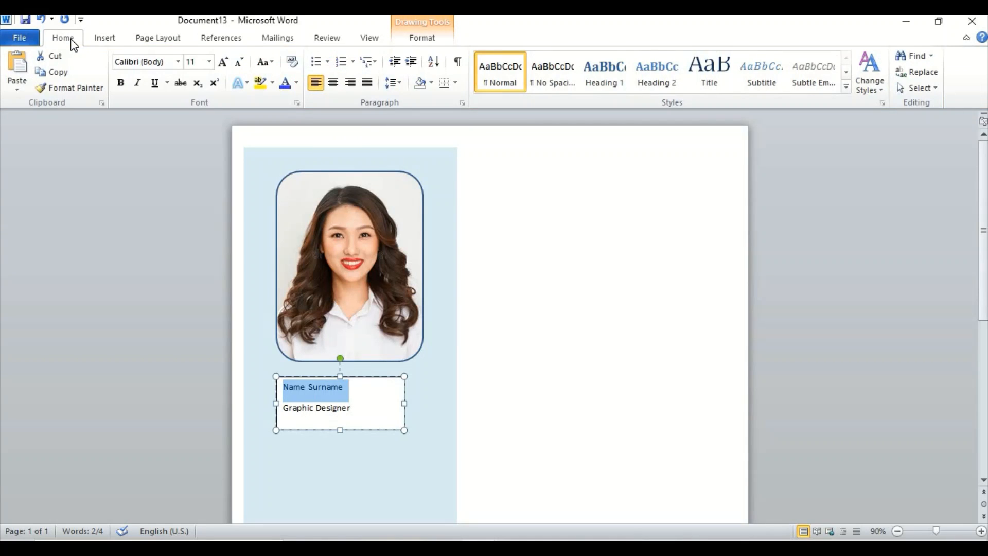
pyautogui.click(289, 87)
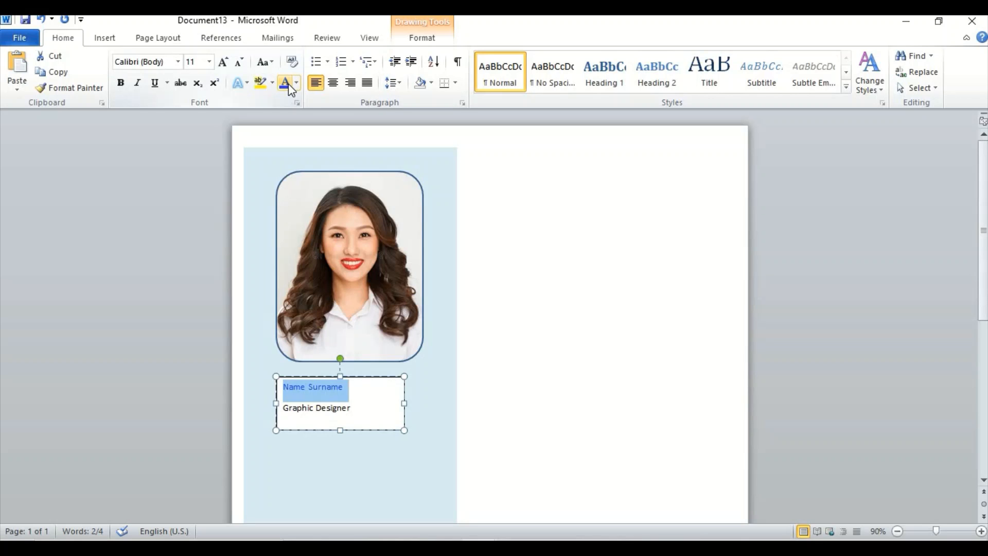
pyautogui.click(121, 84)
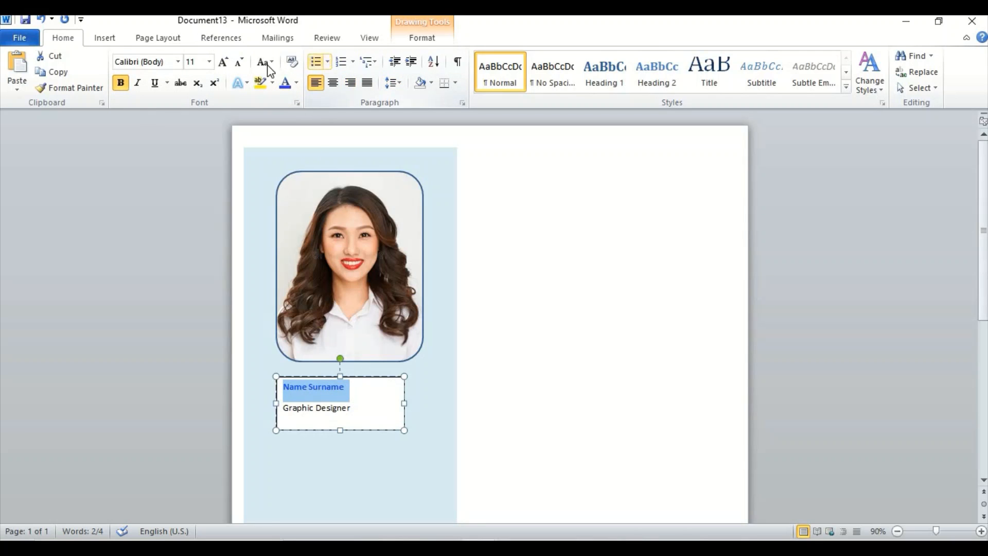
pyautogui.click(209, 61)
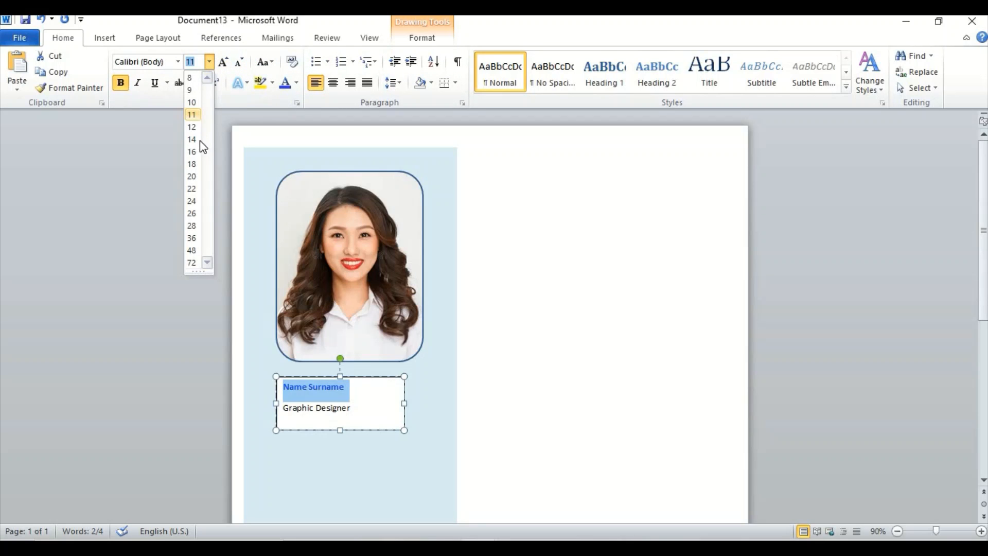
pyautogui.click(196, 140)
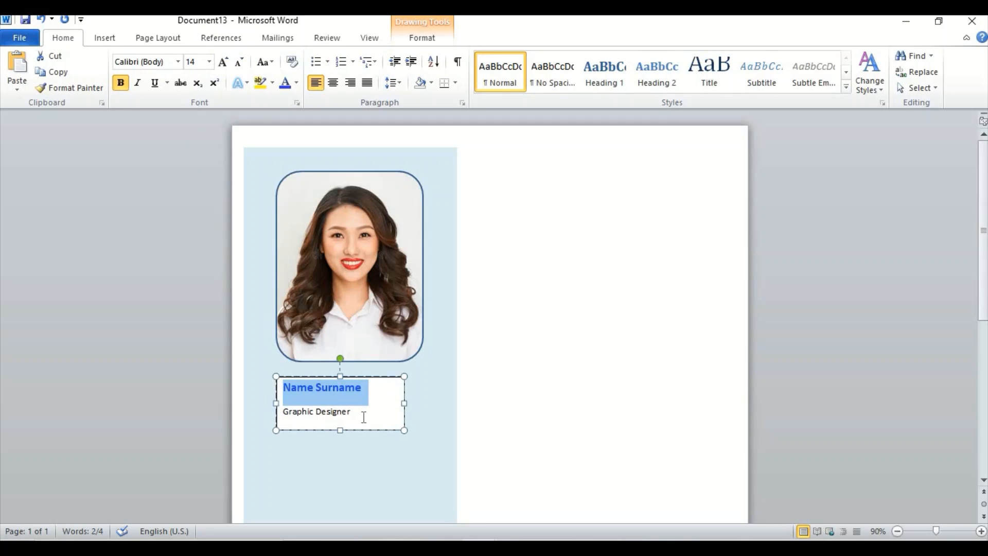
# - Make the "Graphic Designer" line bold and set its font size to 12 pt
pyautogui.click(355, 415)
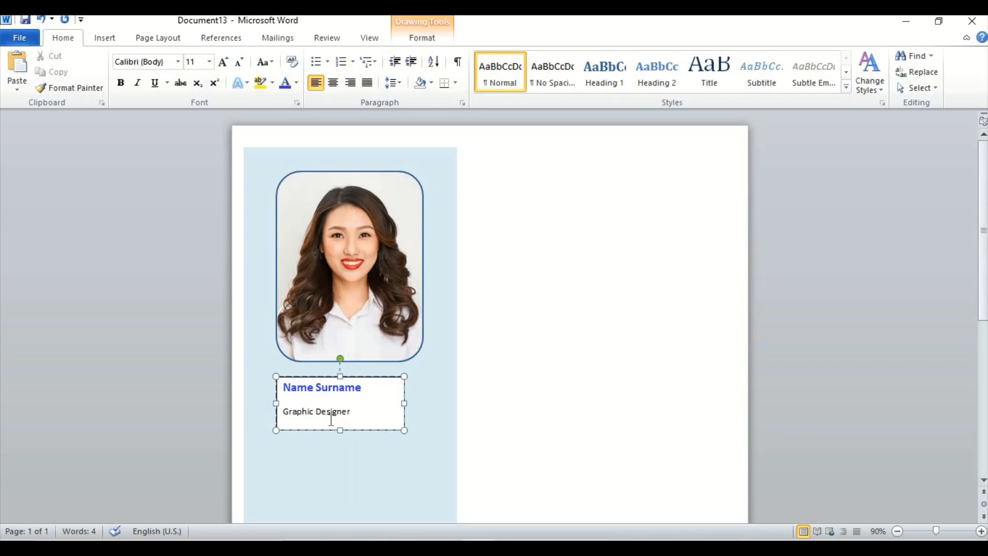
pyautogui.moveTo(331, 419); pyautogui.dragTo(309, 421)
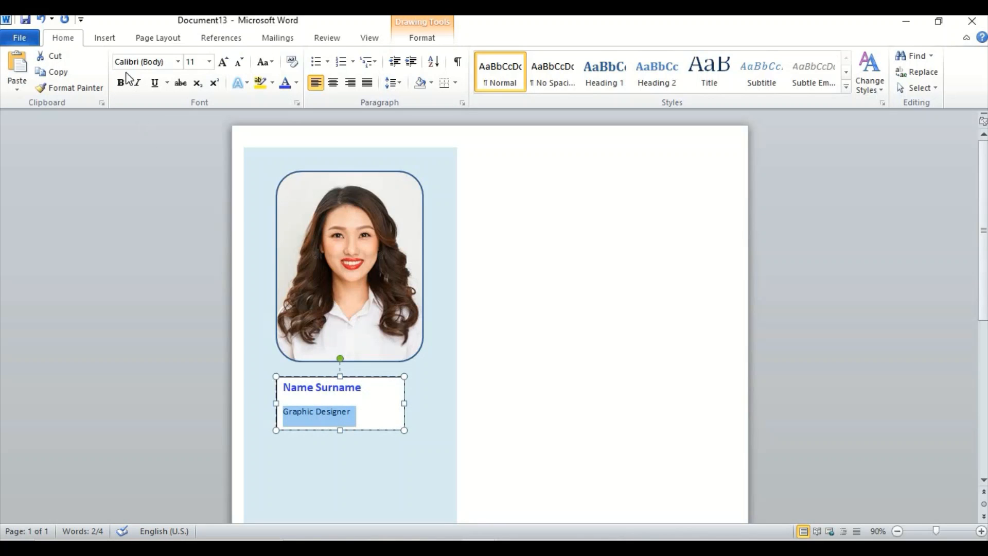
pyautogui.click(121, 83)
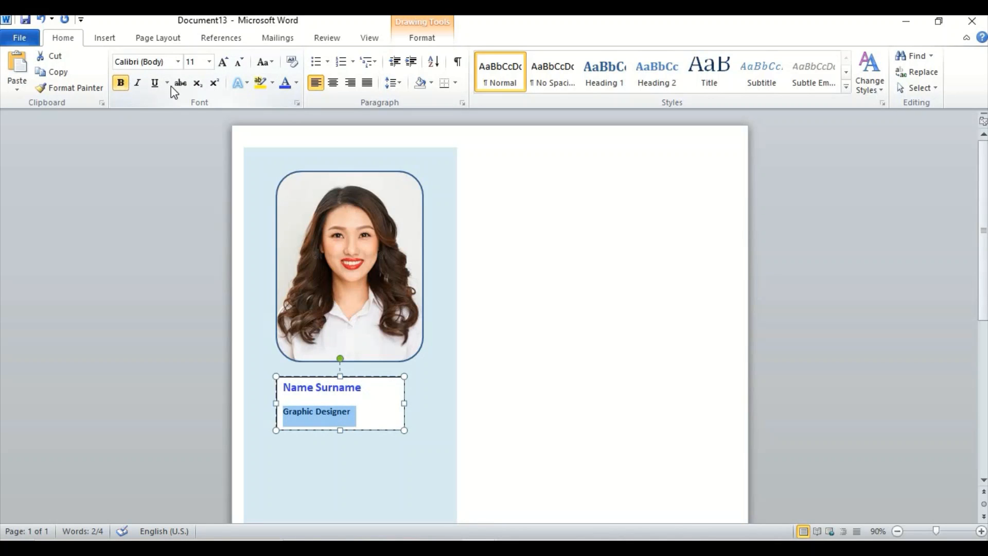
pyautogui.click(209, 61)
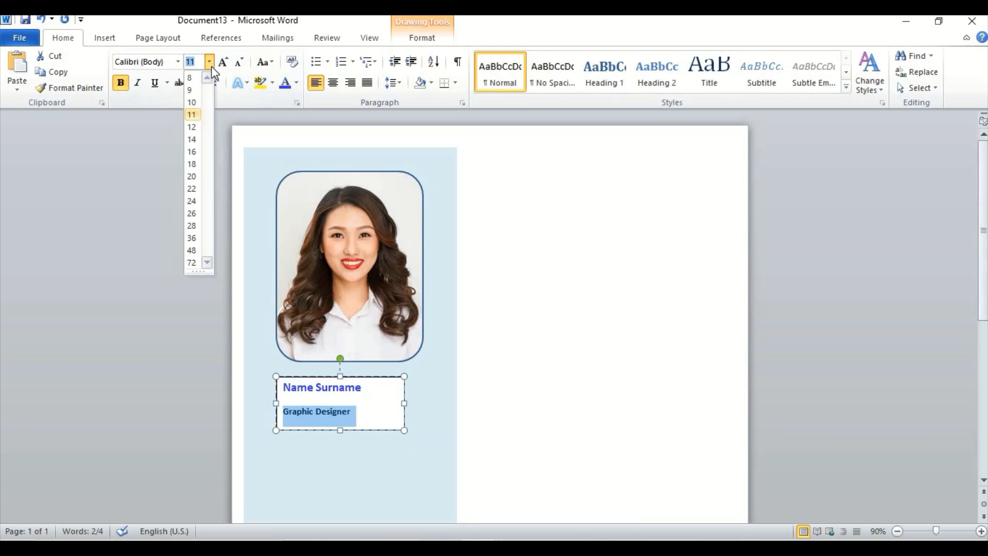
pyautogui.click(212, 67)
pyautogui.click(211, 67)
pyautogui.click(212, 68)
pyautogui.click(210, 65)
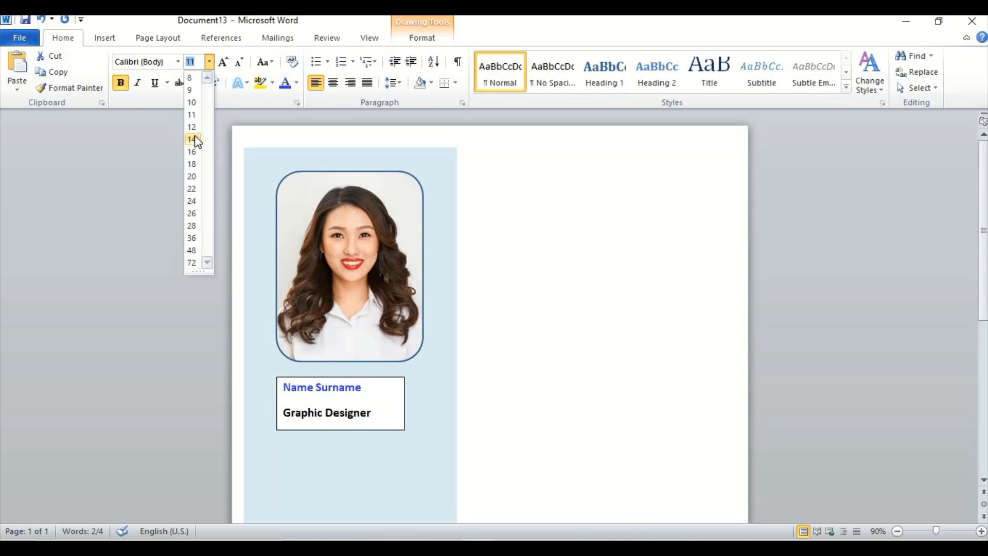
pyautogui.click(192, 127)
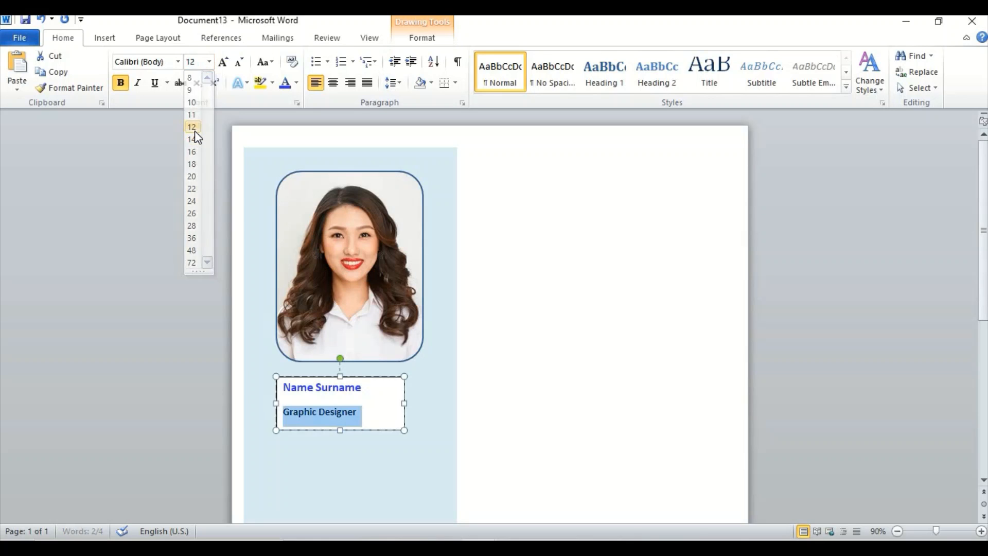
pyautogui.click(358, 415)
# - Set the font size of the "Name Surname" line to 16 pt
pyautogui.click(332, 392)
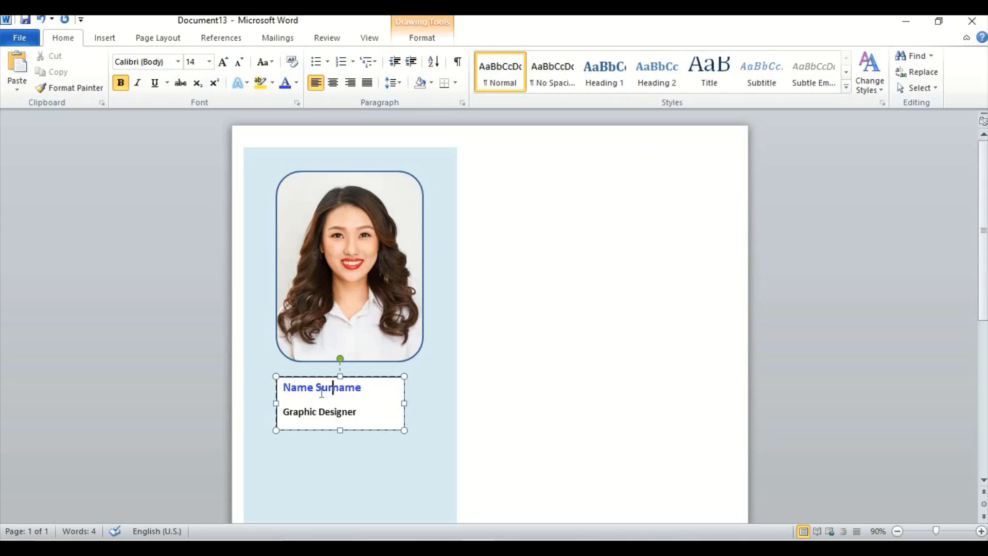
pyautogui.moveTo(284, 387); pyautogui.dragTo(366, 389)
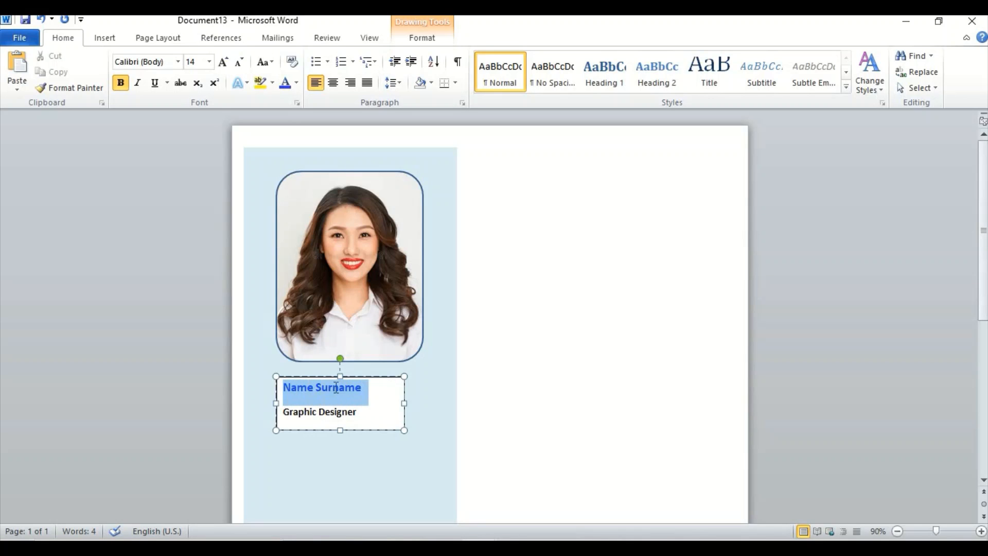
pyautogui.click(210, 63)
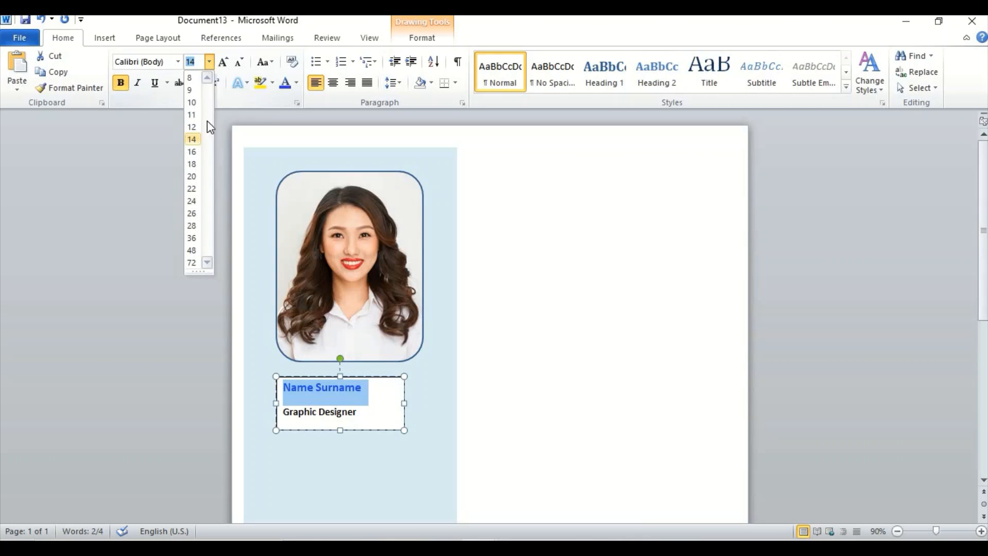
pyautogui.click(193, 152)
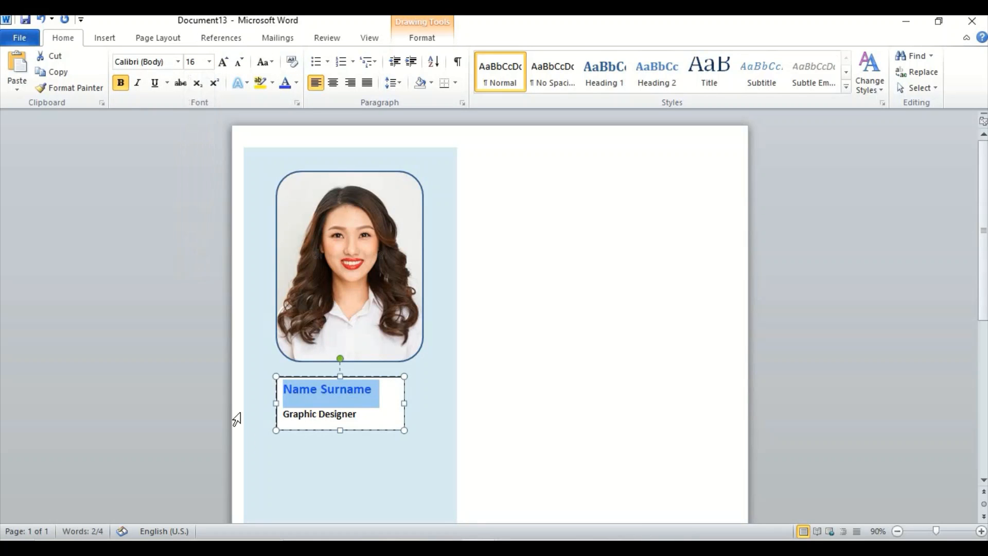
# - Remove the space after both paragraphs in the name text box and shorten the box to about 0.65" high
pyautogui.click(308, 397)
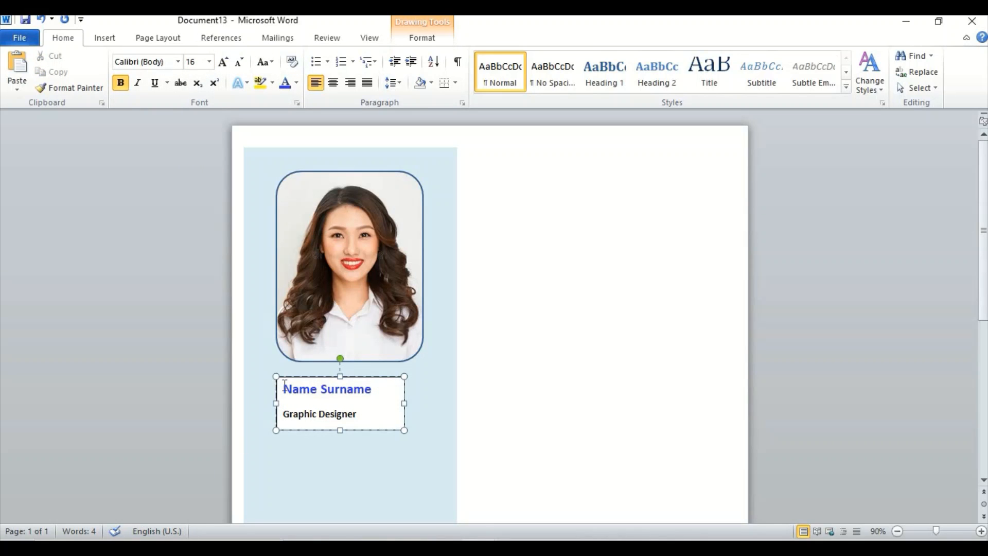
pyautogui.hotkey('ctrl', 'a')
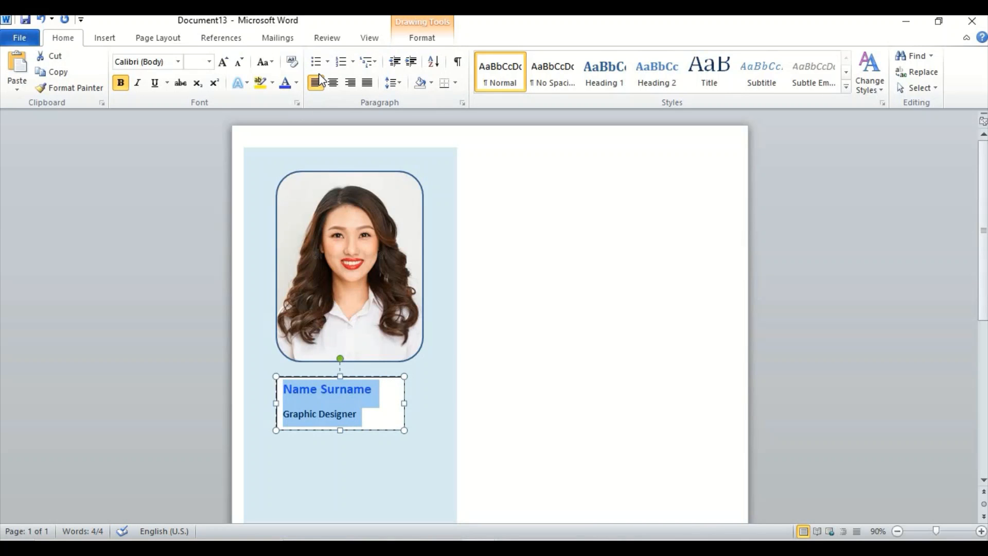
pyautogui.click(391, 83)
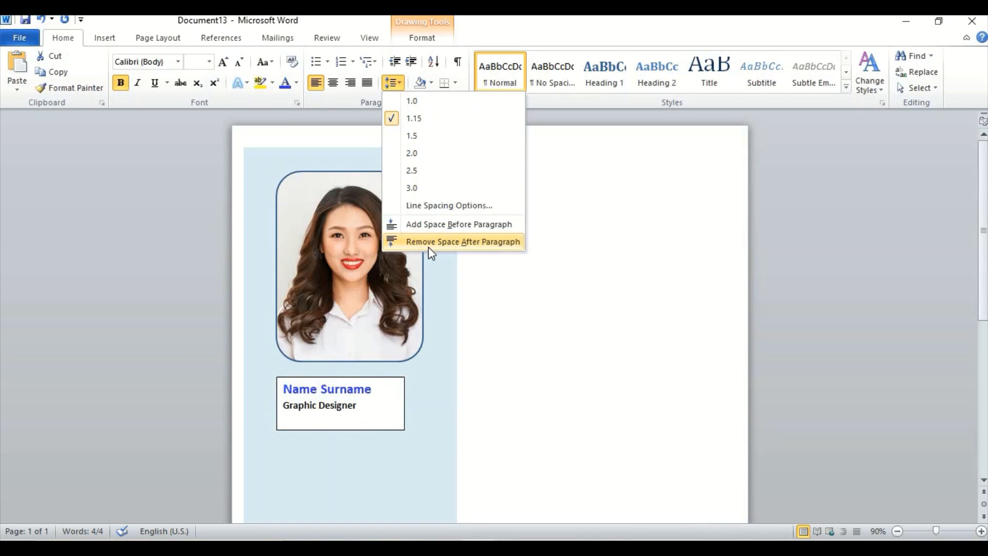
pyautogui.click(429, 243)
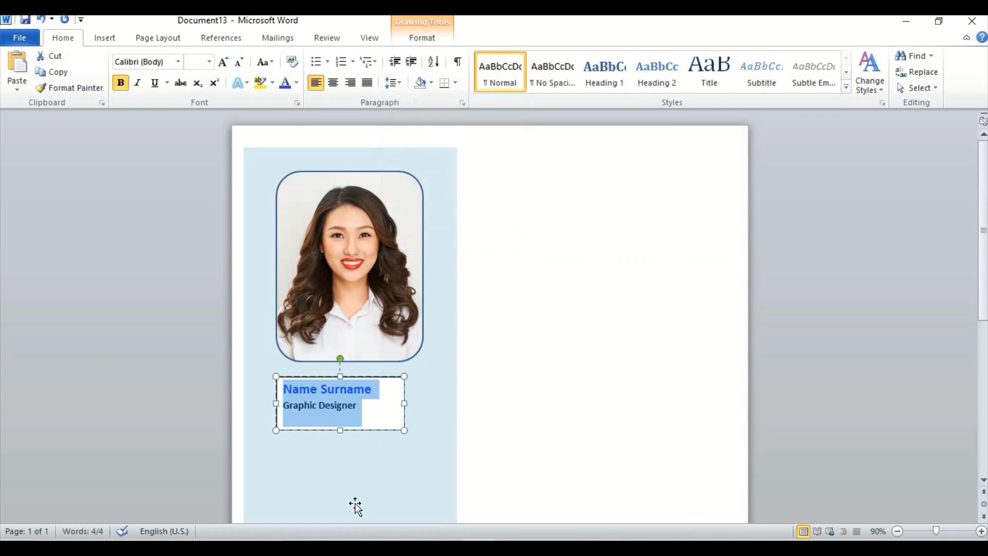
pyautogui.click(375, 410)
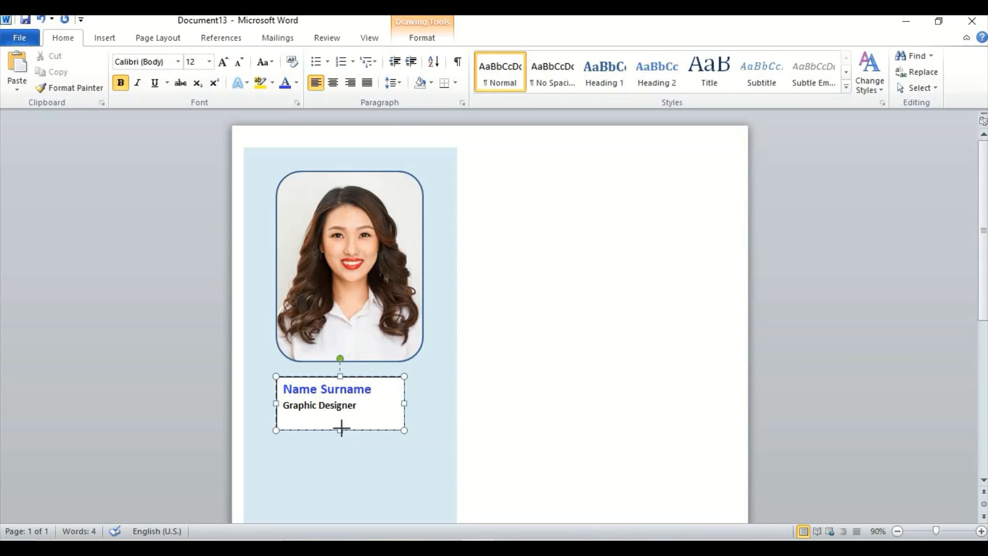
pyautogui.moveTo(341, 428); pyautogui.dragTo(341, 418)
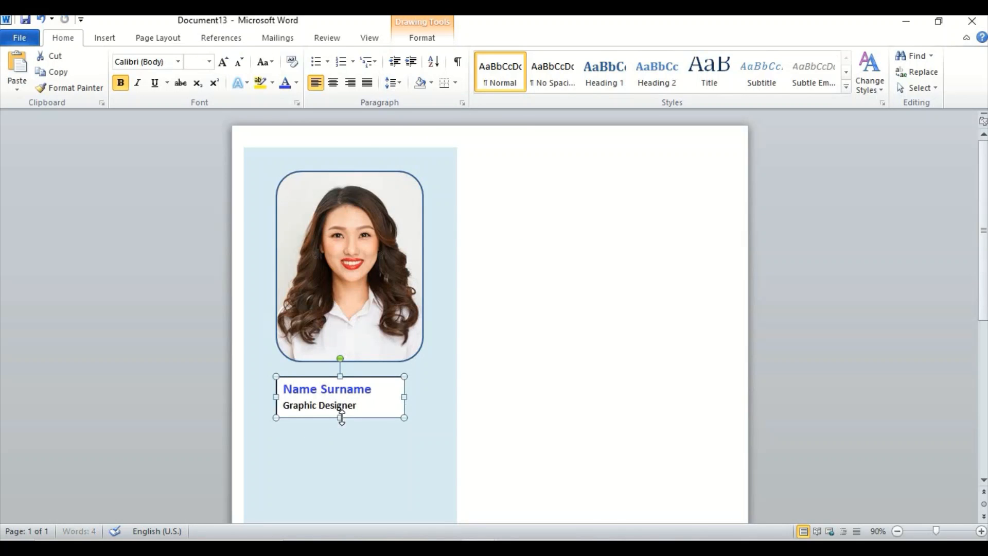
pyautogui.rightClick(376, 407)
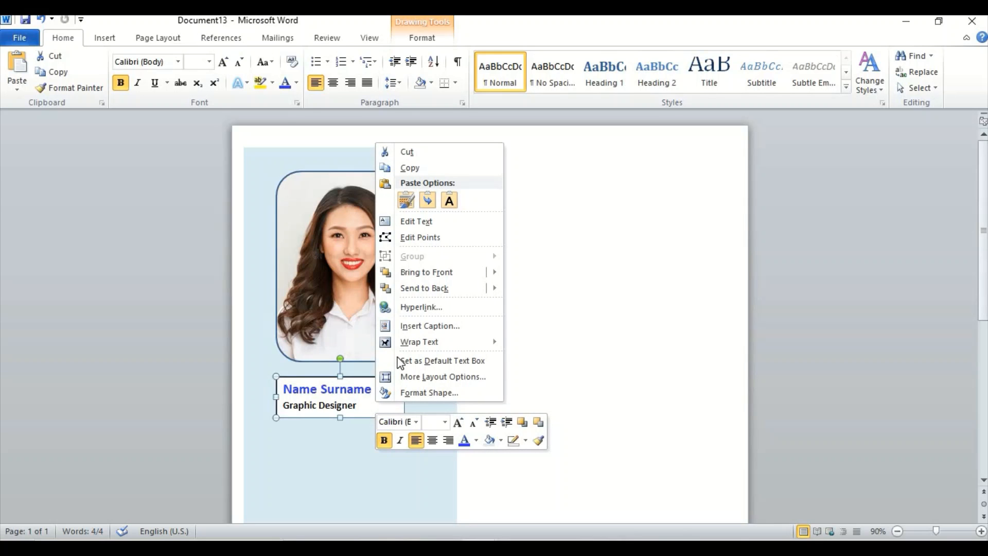
pyautogui.click(414, 311)
pyautogui.click(350, 394)
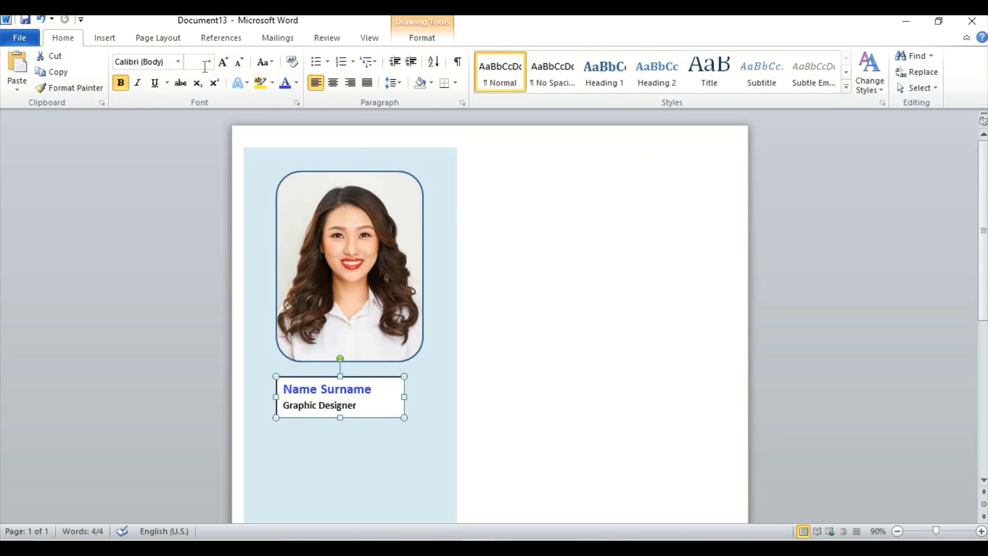
pyautogui.click(116, 37)
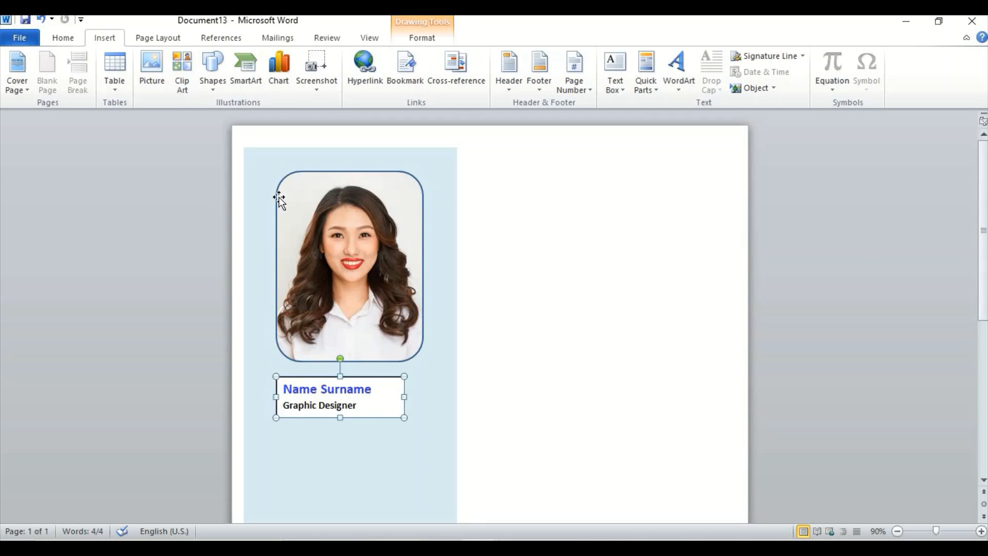
pyautogui.click(73, 38)
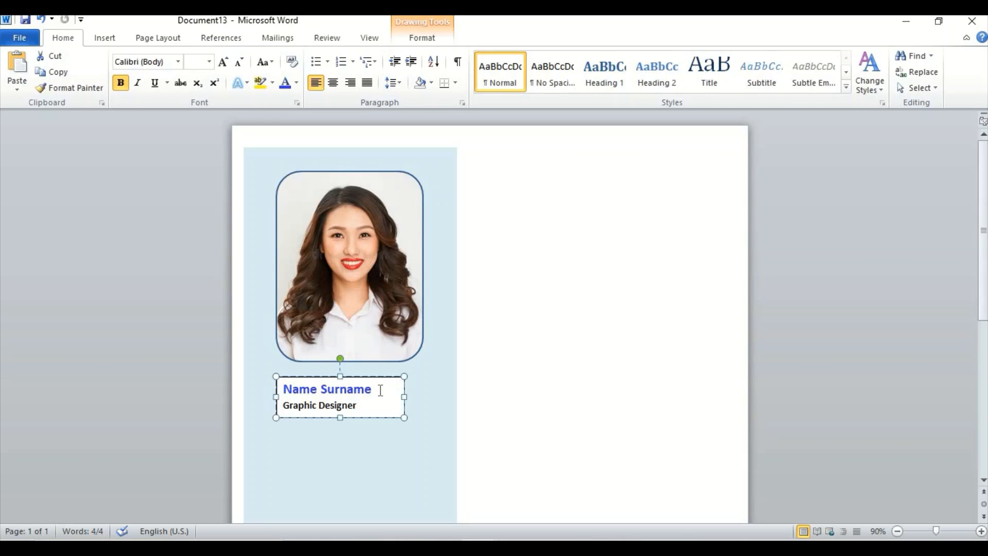
# - Remove the name text box's outline and fill, and move the box slightly up and right, closer to the portrait
pyautogui.click(381, 390)
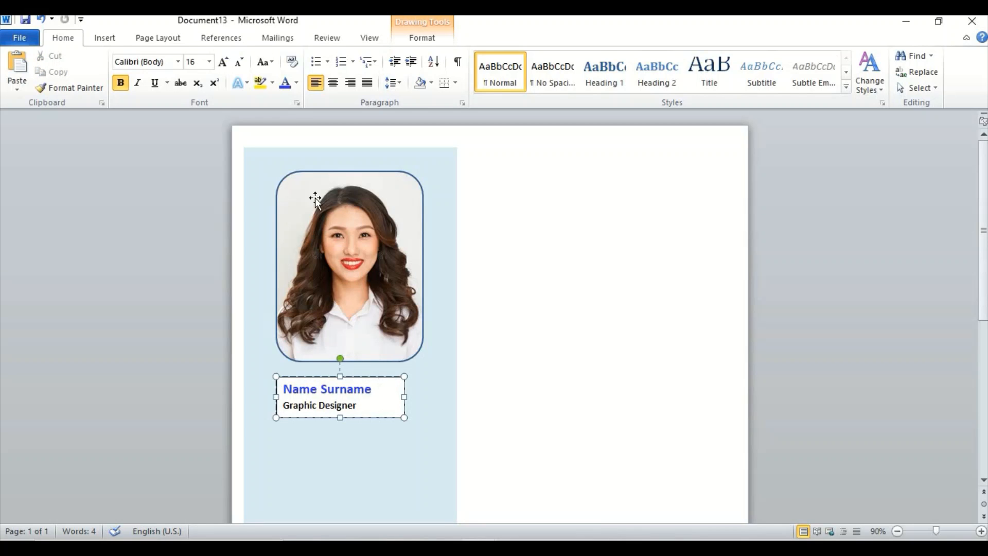
pyautogui.click(412, 39)
pyautogui.click(383, 74)
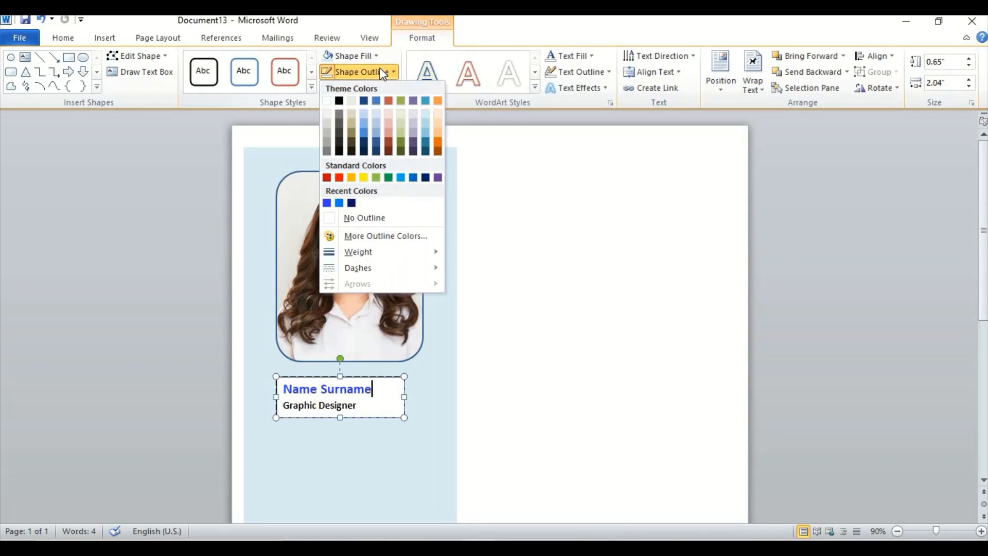
pyautogui.click(353, 216)
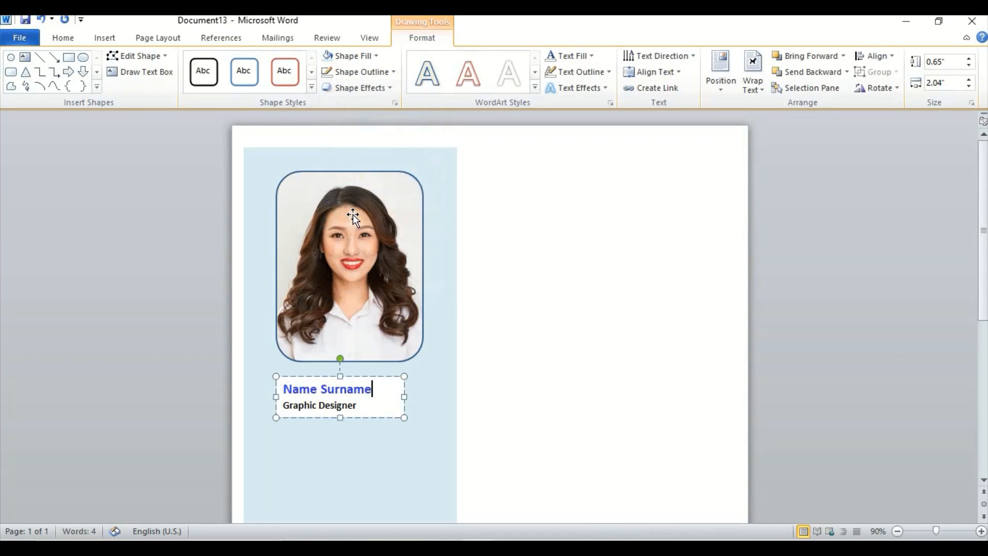
pyautogui.click(354, 56)
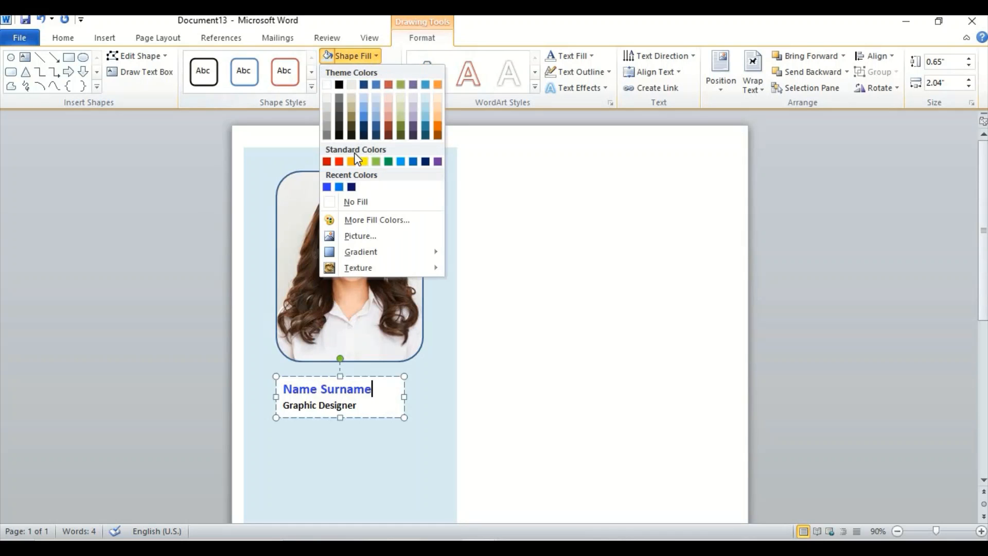
pyautogui.click(357, 202)
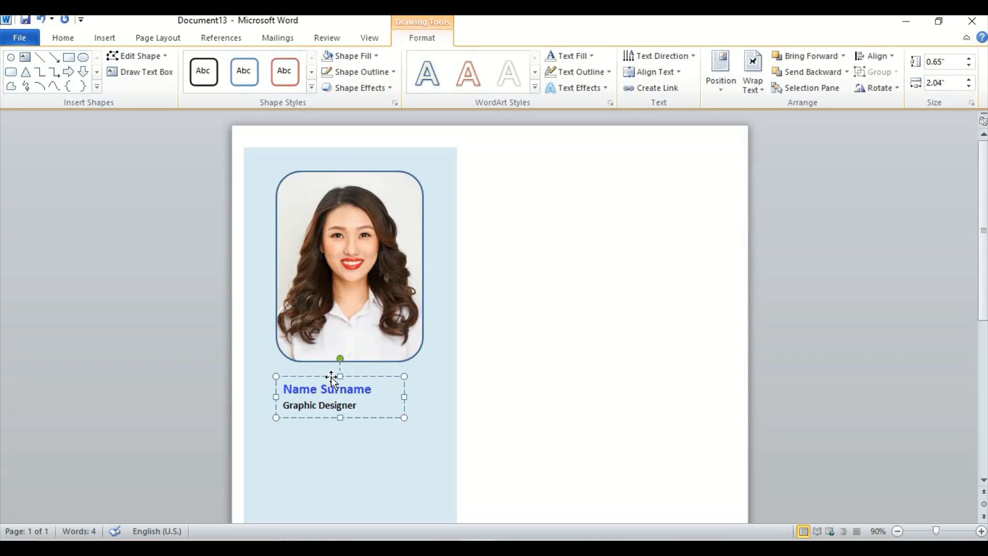
pyautogui.moveTo(333, 376); pyautogui.dragTo(335, 369)
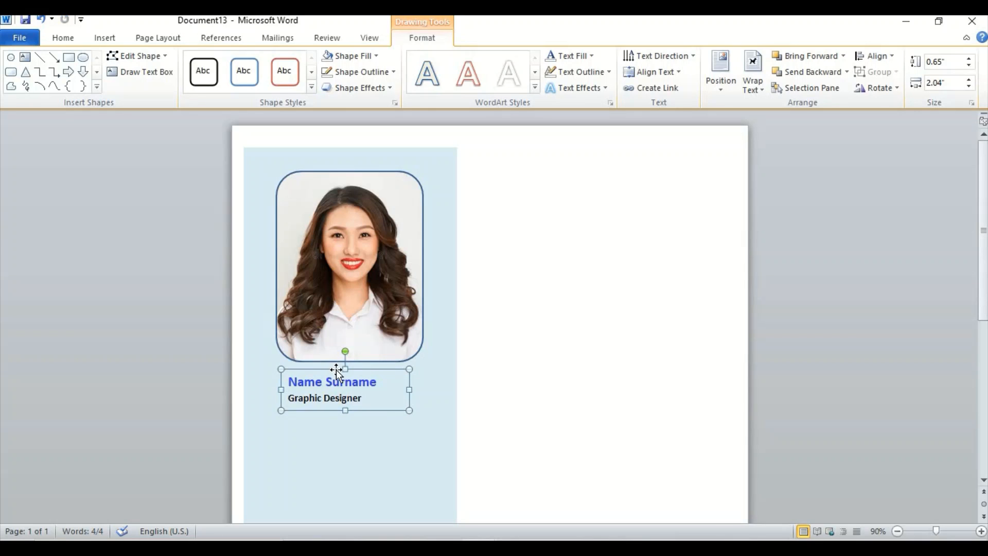
pyautogui.click(337, 435)
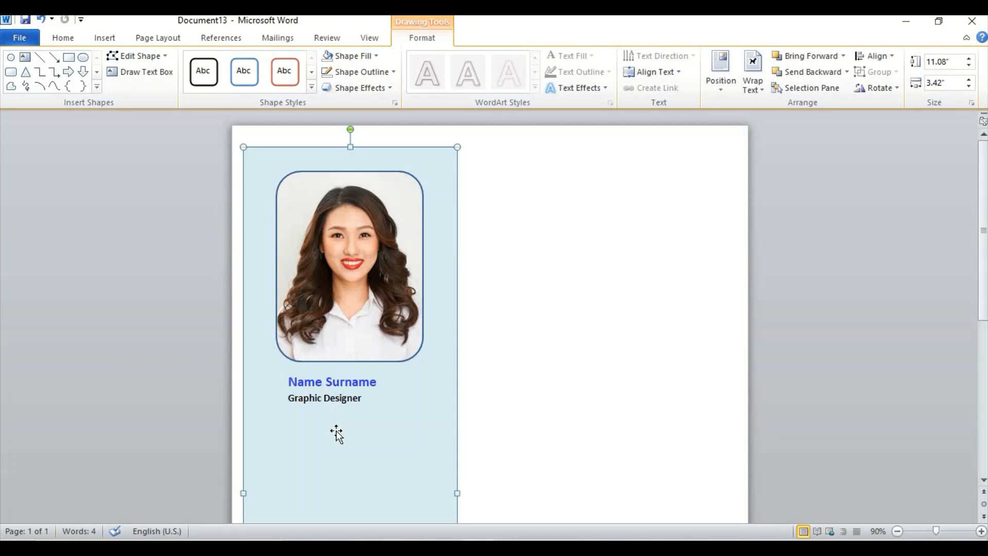
# - Increase the "Name Surname" line's font size to 18 pt
pyautogui.click(361, 398)
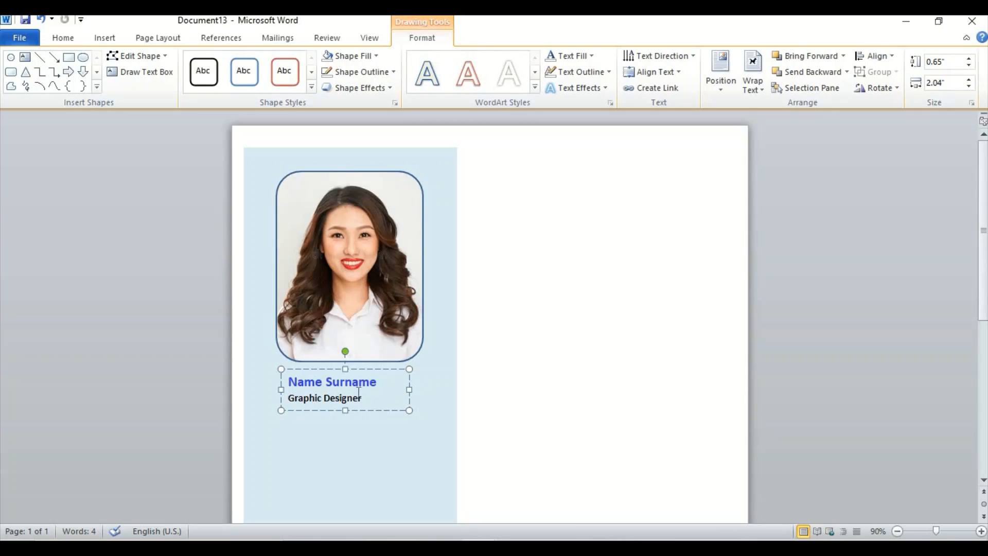
pyautogui.moveTo(379, 382); pyautogui.dragTo(298, 387)
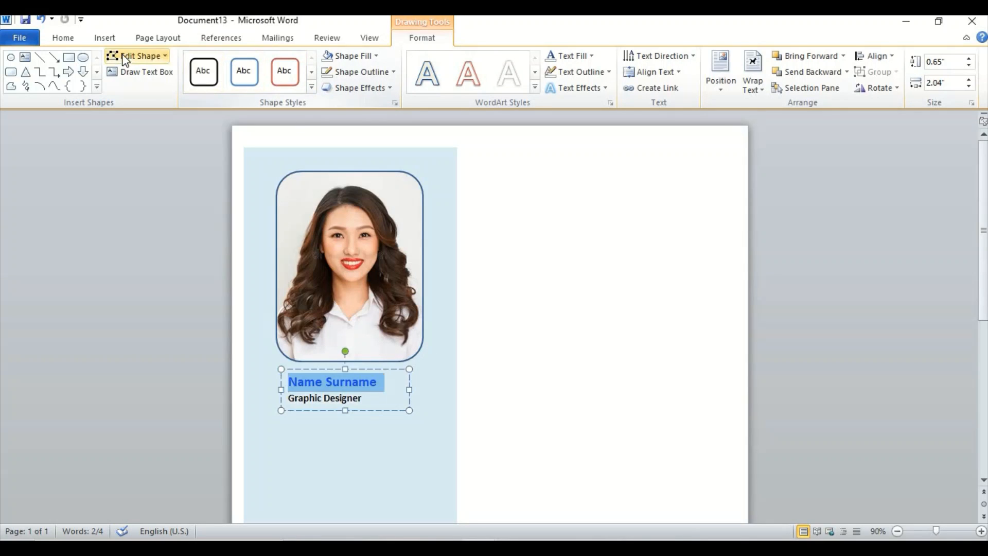
pyautogui.click(71, 37)
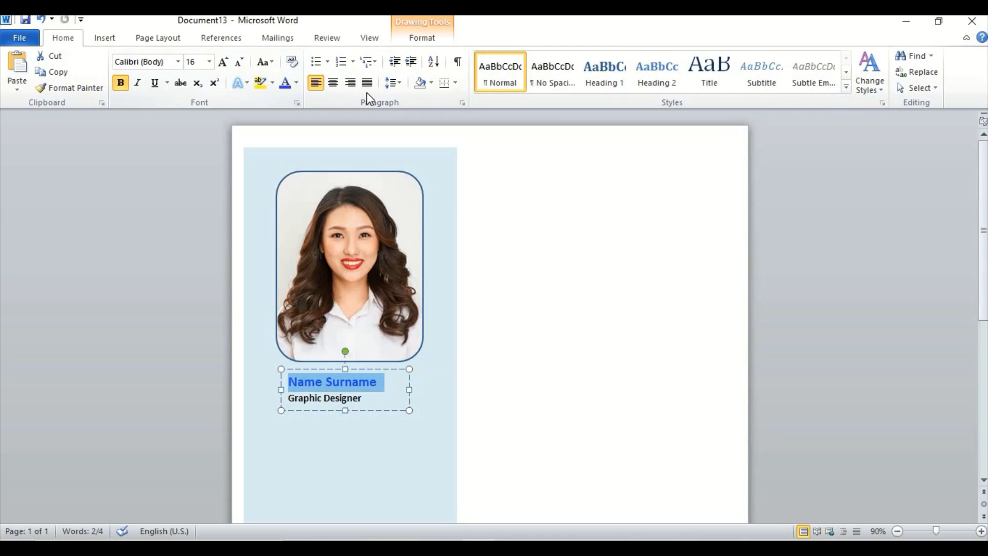
pyautogui.click(209, 62)
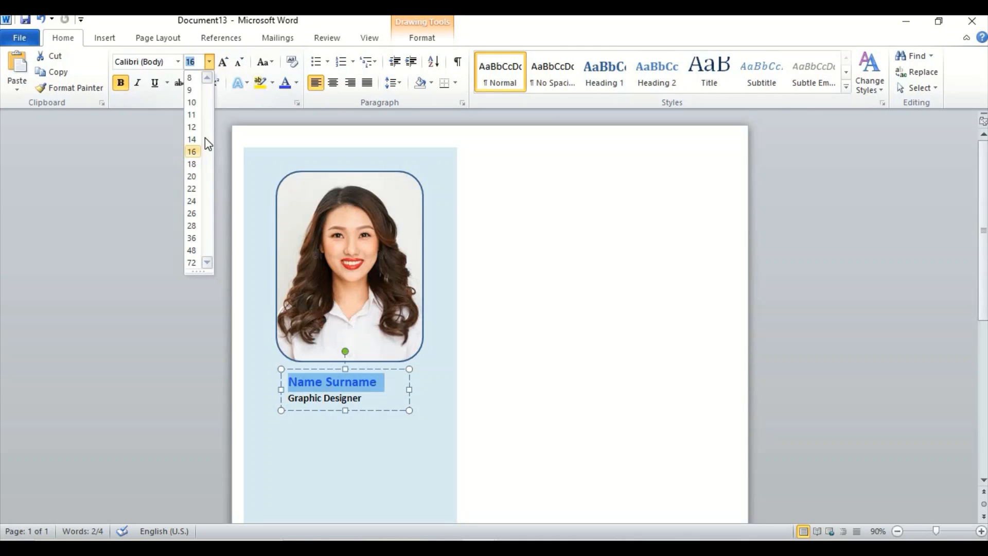
pyautogui.click(198, 164)
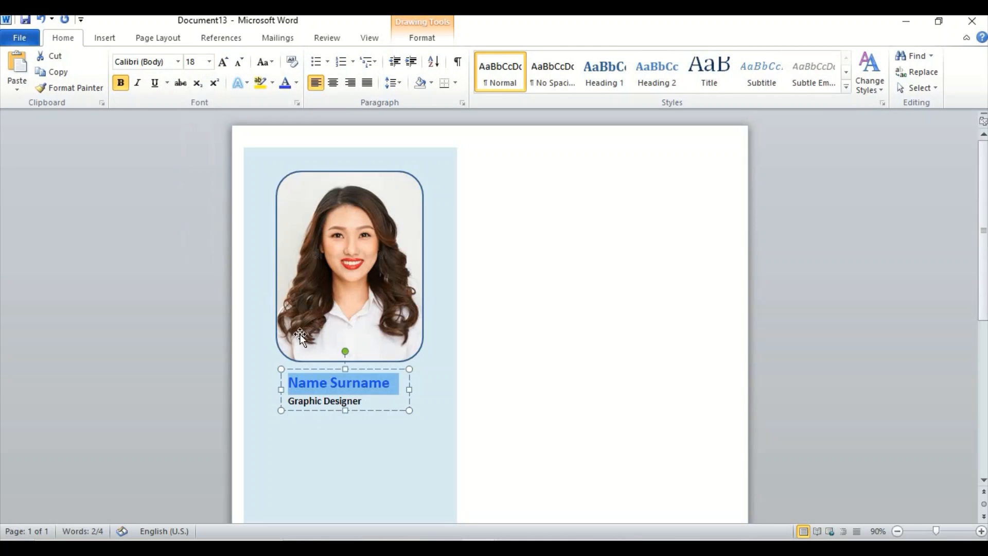
pyautogui.click(354, 401)
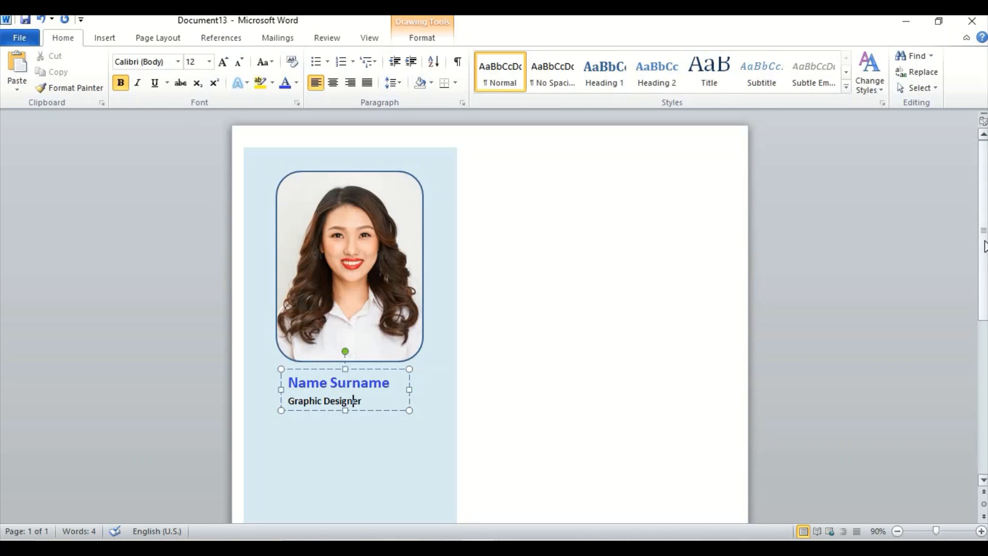
# - Draw a rectangle about 0.41" high and 2.83" wide on the sidebar below "Graphic Designer" and fill it with the recently used bright blue
pyautogui.moveTo(985, 243); pyautogui.dragTo(986, 288)
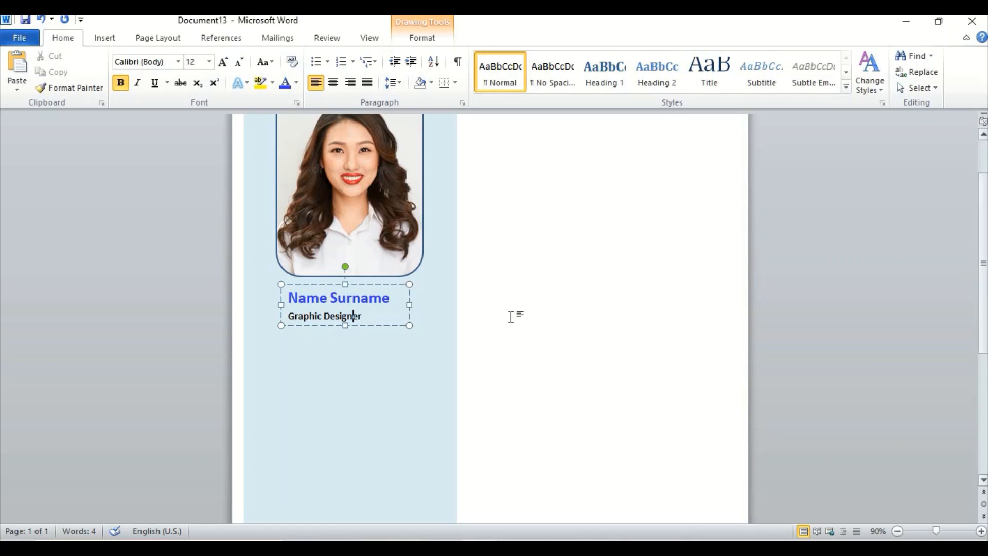
pyautogui.click(350, 345)
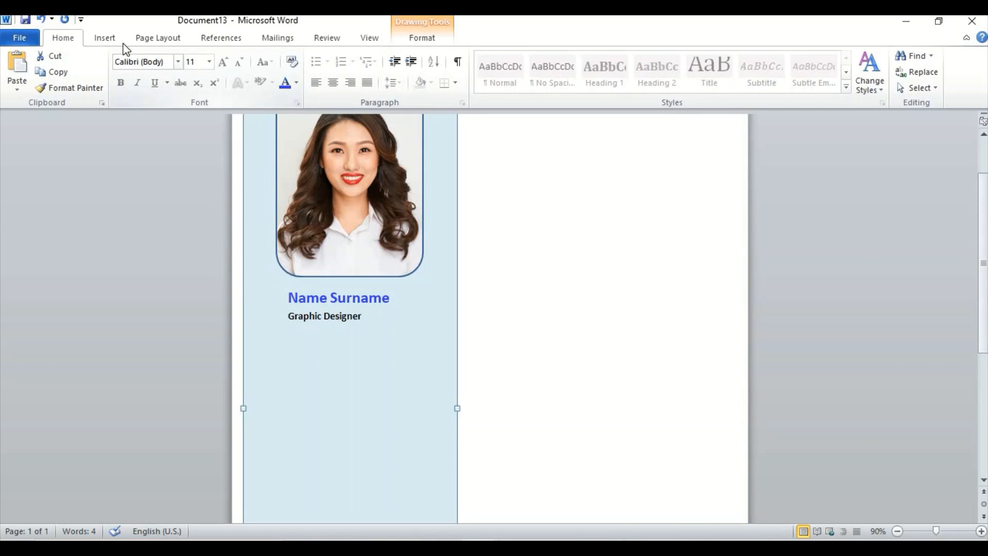
pyautogui.click(109, 39)
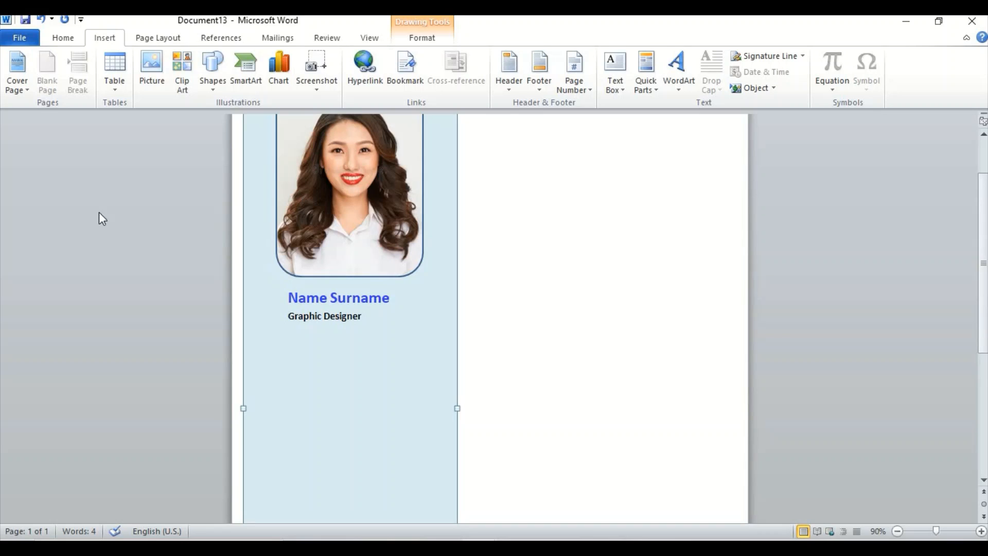
pyautogui.click(218, 86)
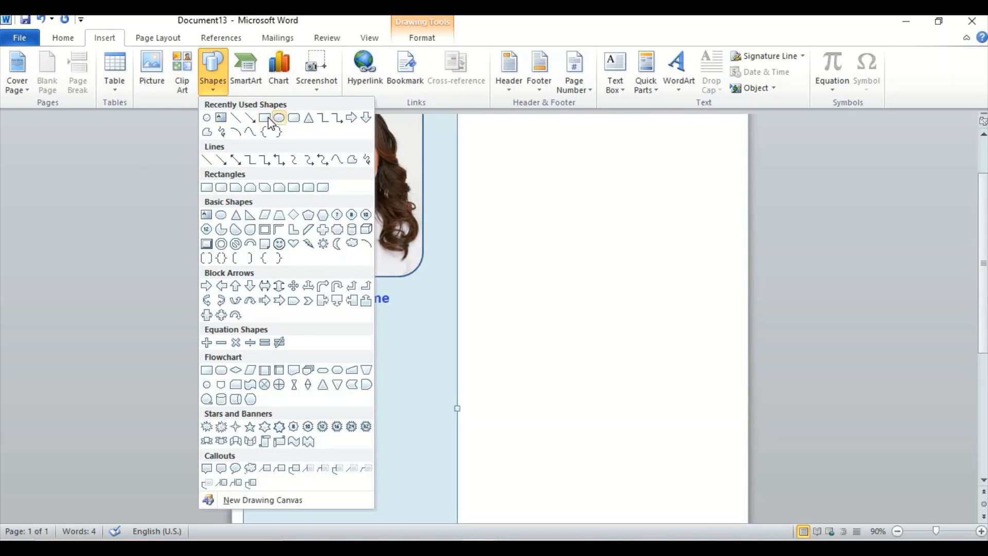
pyautogui.click(266, 119)
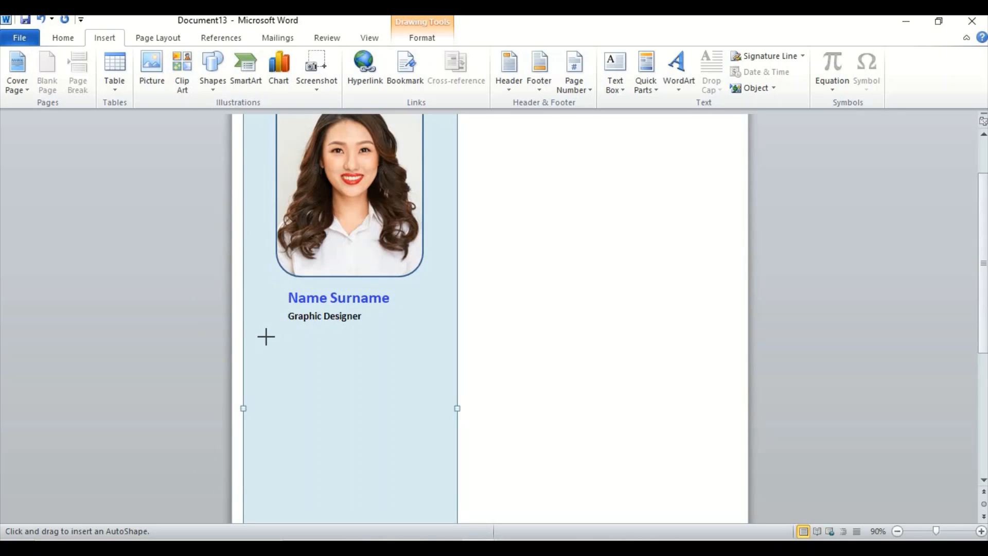
pyautogui.moveTo(264, 337); pyautogui.dragTo(440, 362)
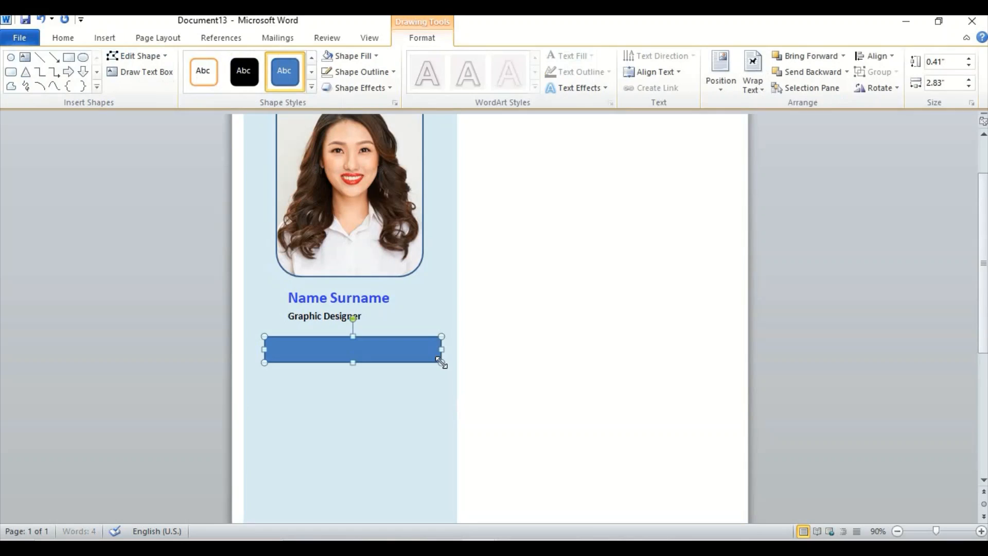
pyautogui.click(343, 55)
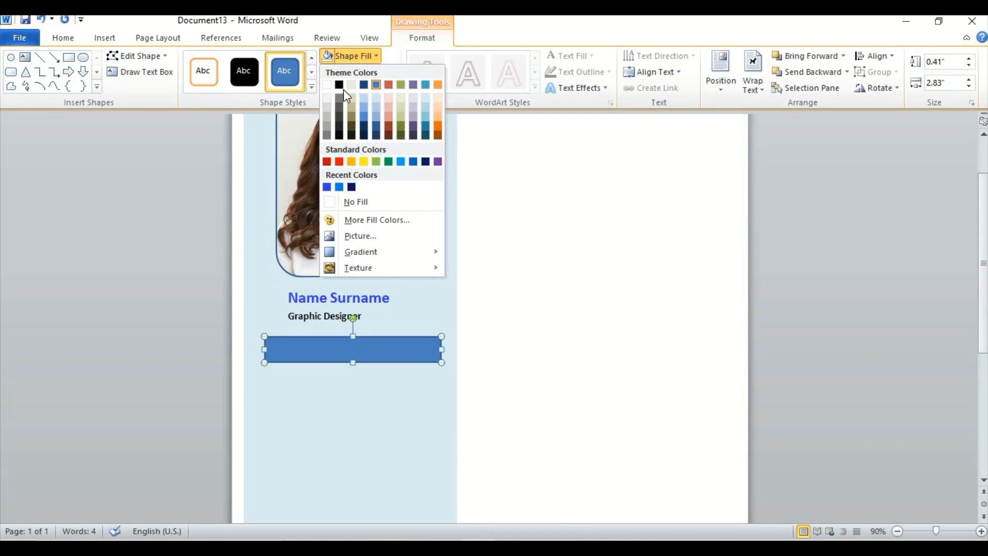
pyautogui.click(339, 188)
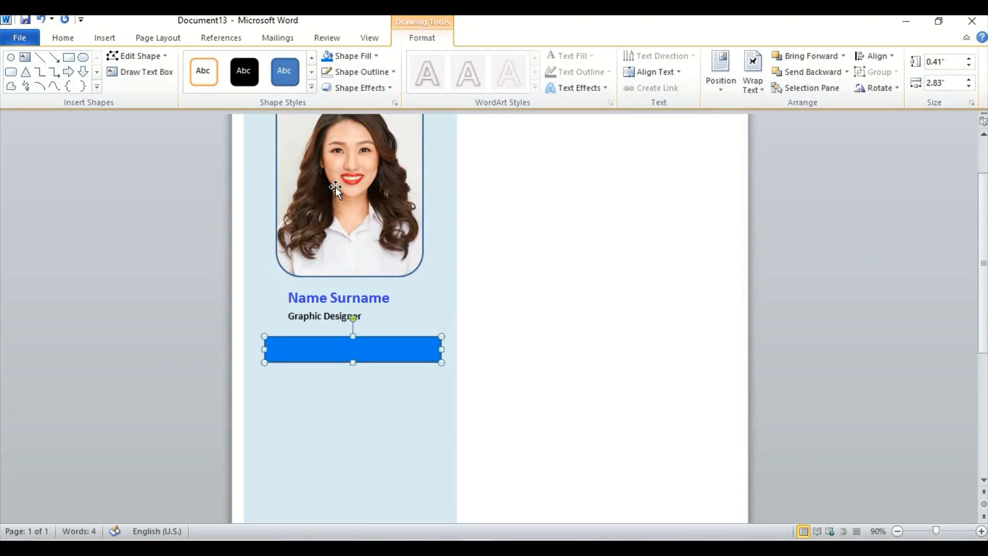
# - Remove the outline of the bar below "Graphic Designer" and set its fill to the recently used bright blue
pyautogui.click(375, 73)
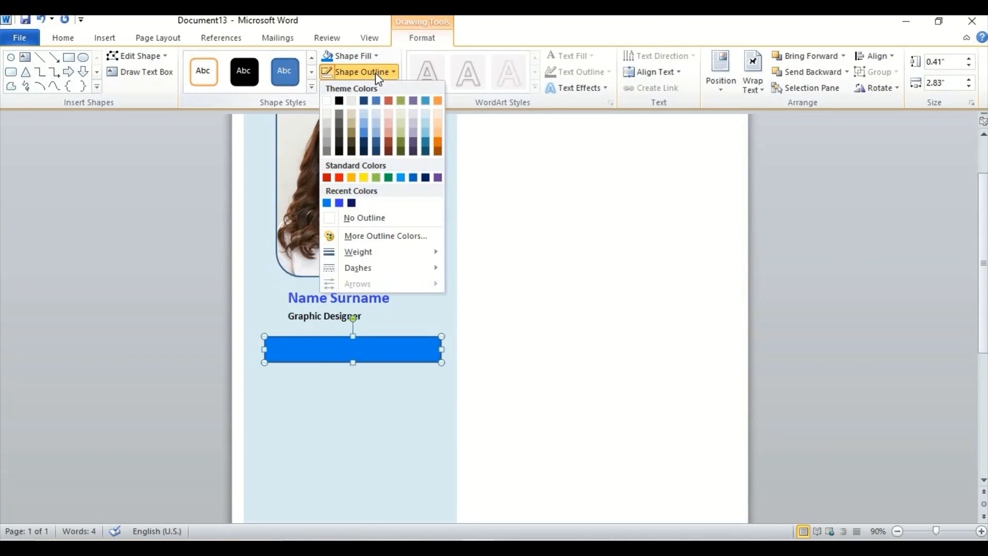
pyautogui.click(371, 222)
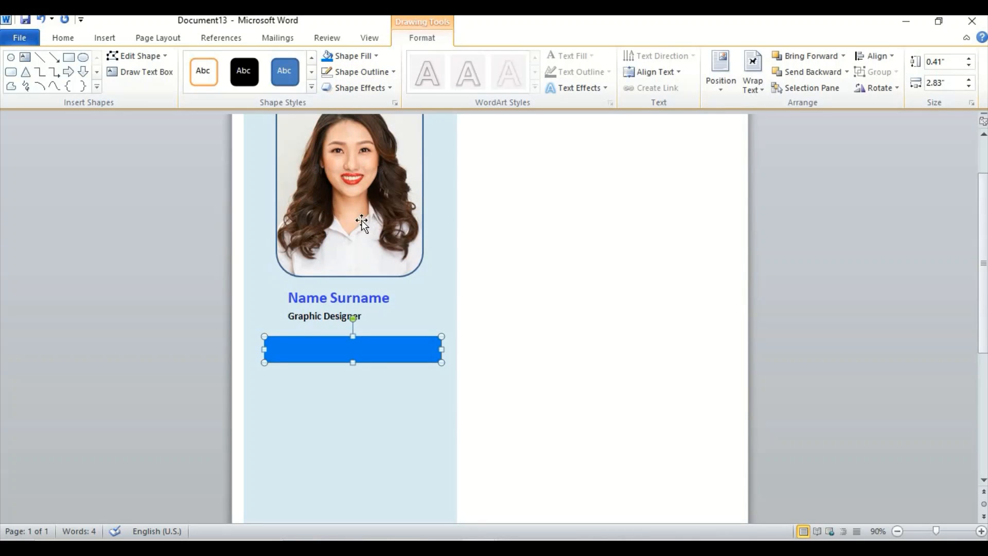
pyautogui.click(376, 56)
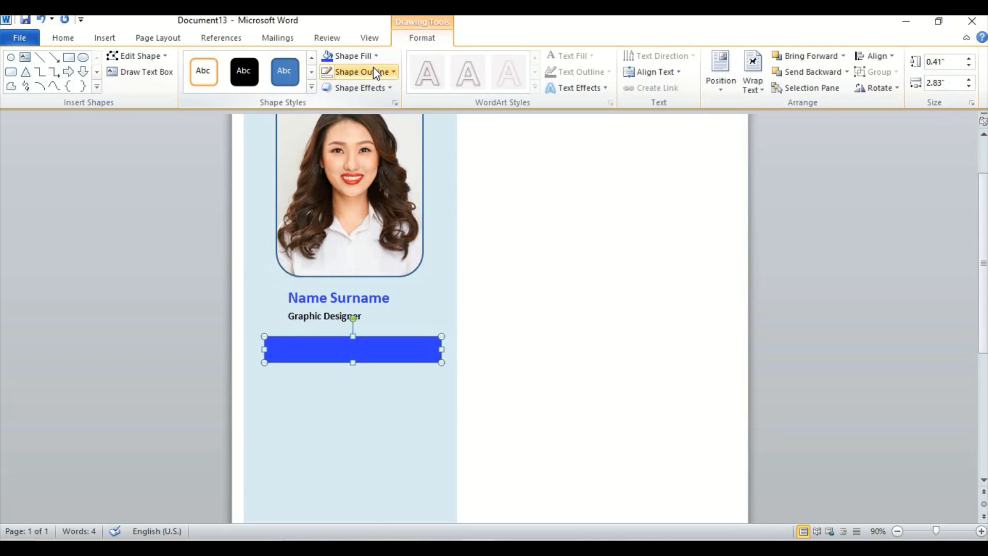
pyautogui.click(352, 56)
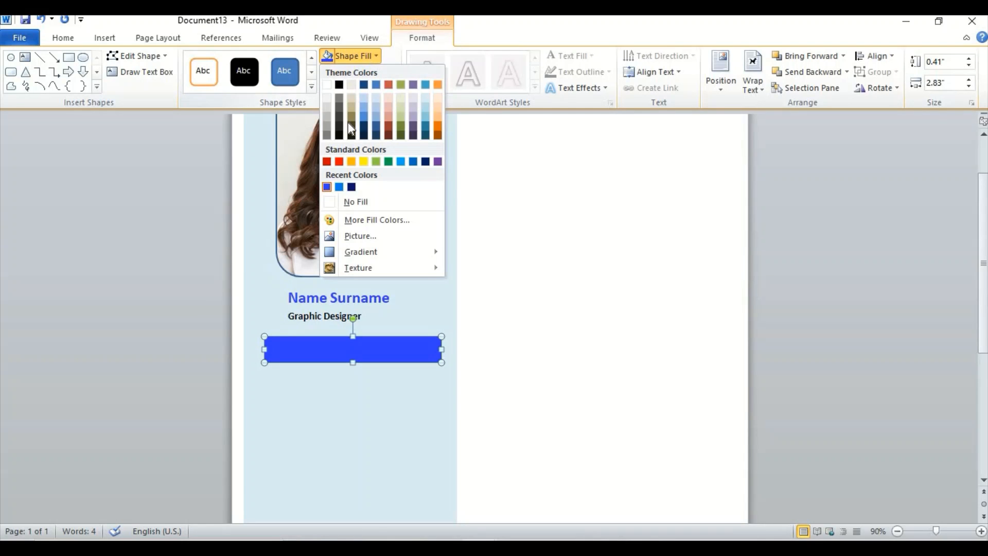
pyautogui.click(339, 187)
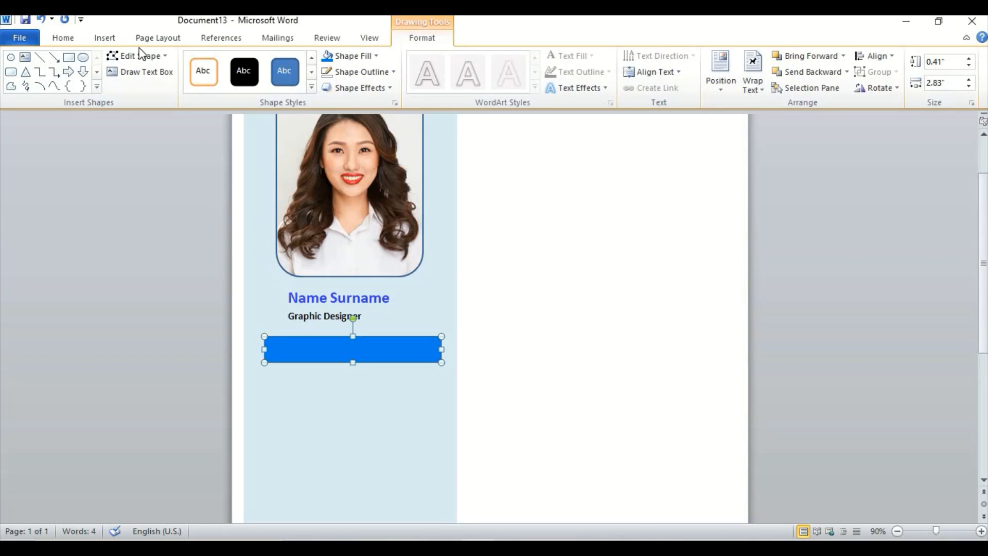
# - Draw a small rectangle about 0.41" high and 0.47" wide over the left end of the blue bar
pyautogui.click(108, 39)
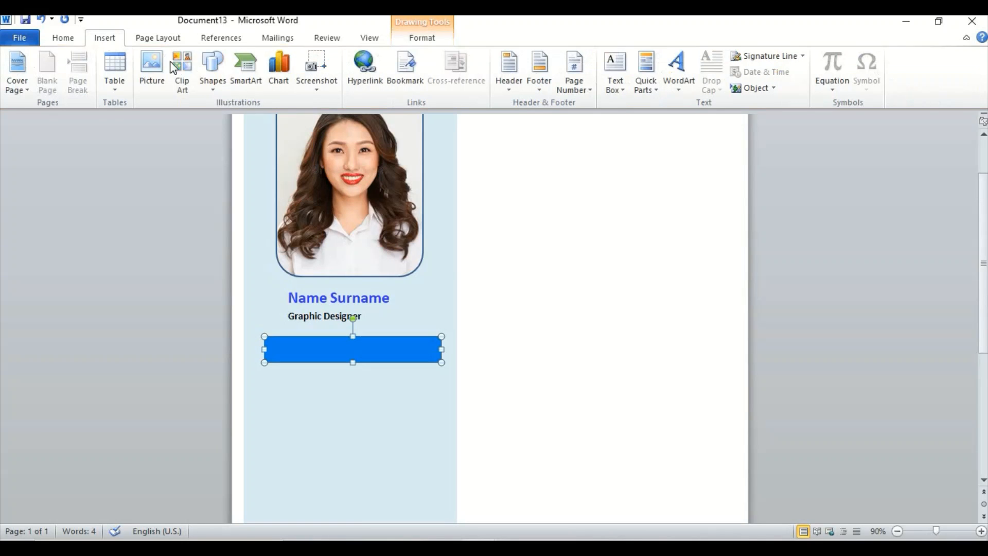
pyautogui.click(211, 79)
pyautogui.click(265, 118)
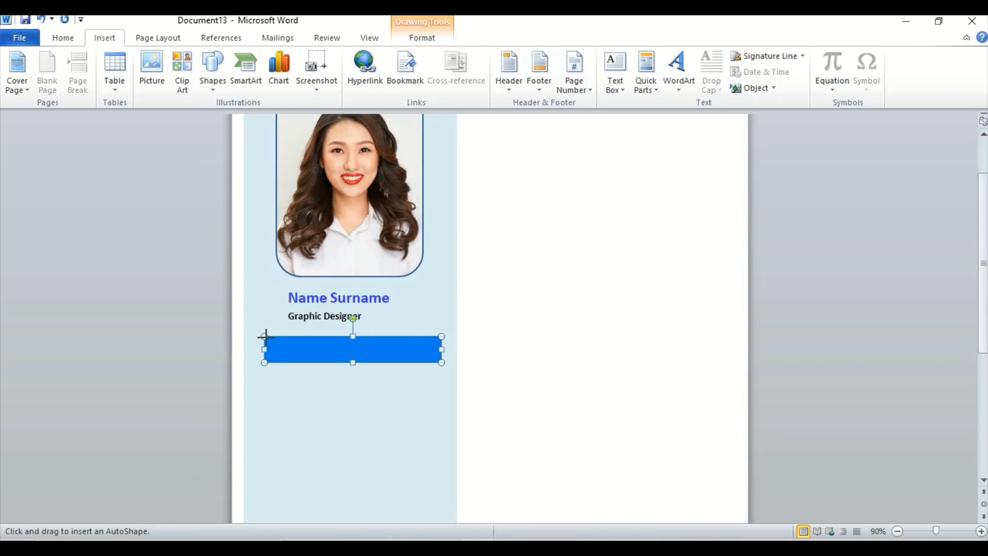
pyautogui.moveTo(264, 337); pyautogui.dragTo(293, 360)
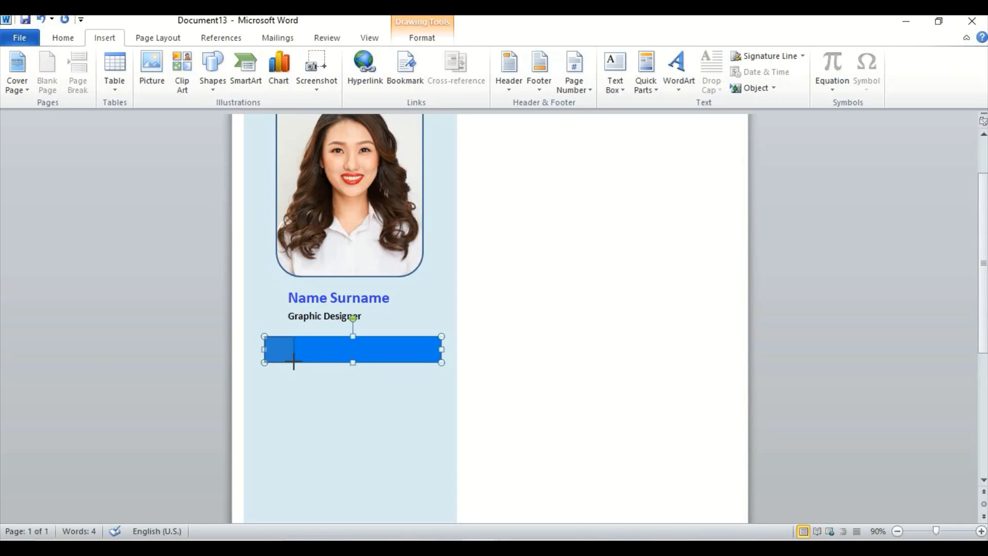
pyautogui.moveTo(293, 361); pyautogui.dragTo(294, 362)
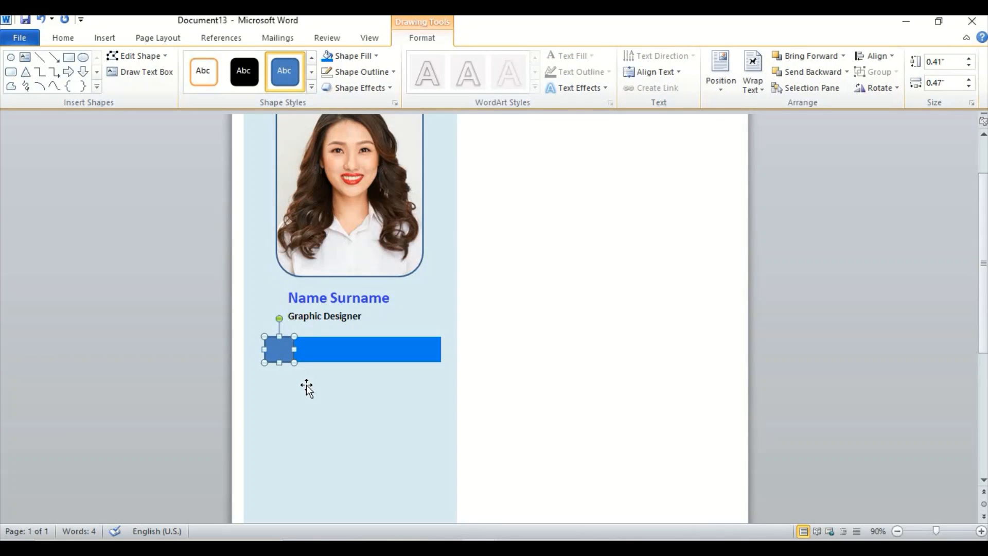
# - Fill the small rectangle with the recently used dark navy and remove its outline
pyautogui.click(376, 56)
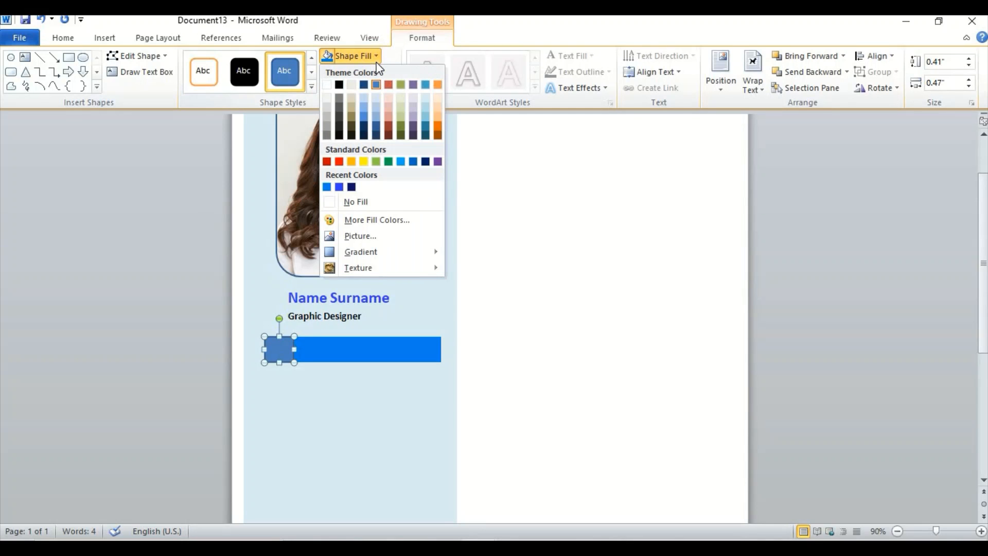
pyautogui.click(351, 188)
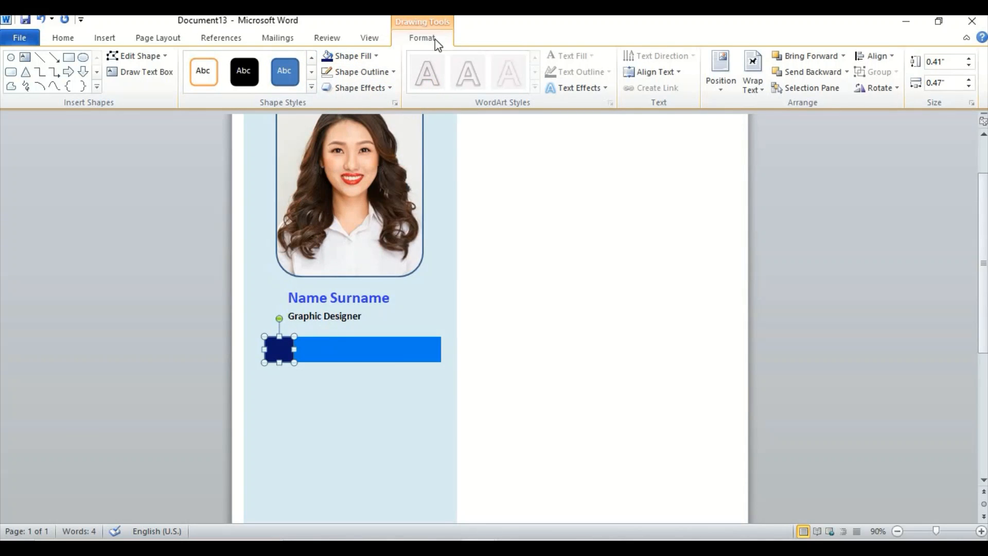
pyautogui.click(391, 72)
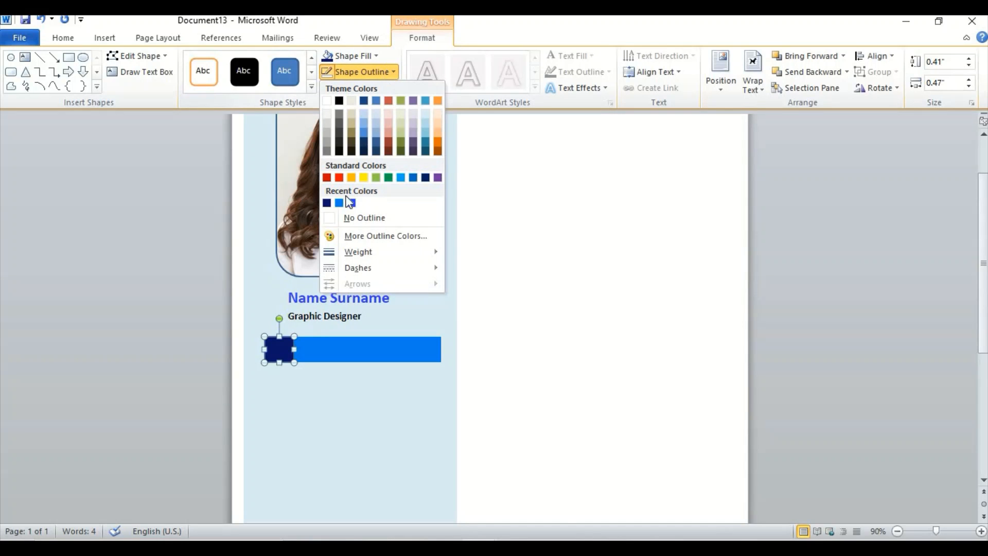
pyautogui.click(354, 217)
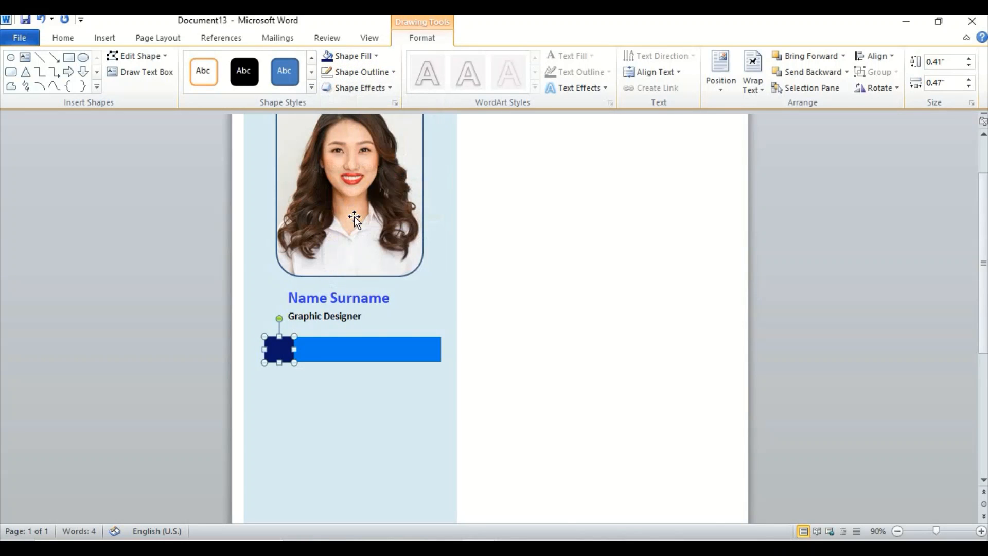
pyautogui.click(299, 410)
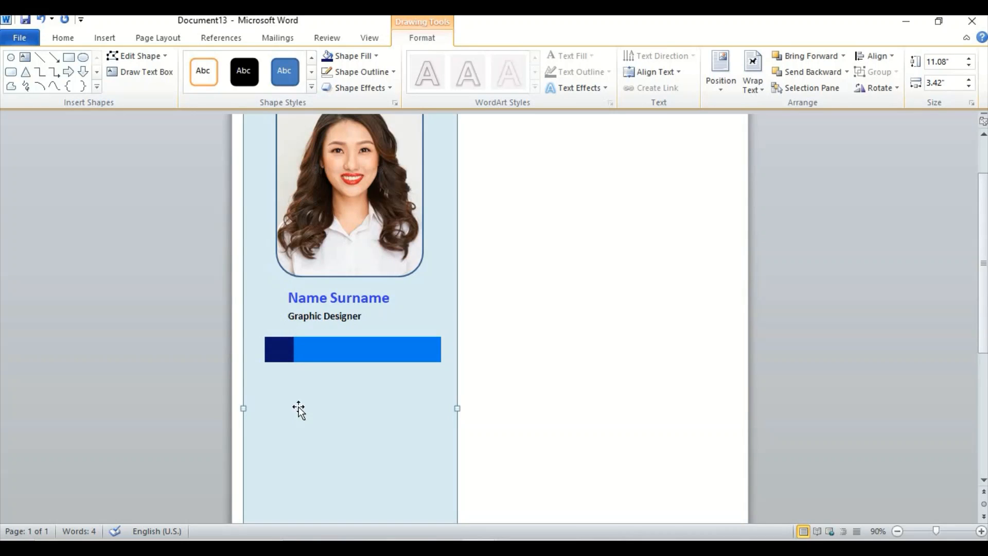
# - Draw a text box about 0.33" high and 1.45" wide on the blue bar beside the navy block, containing "Contact"
pyautogui.click(330, 348)
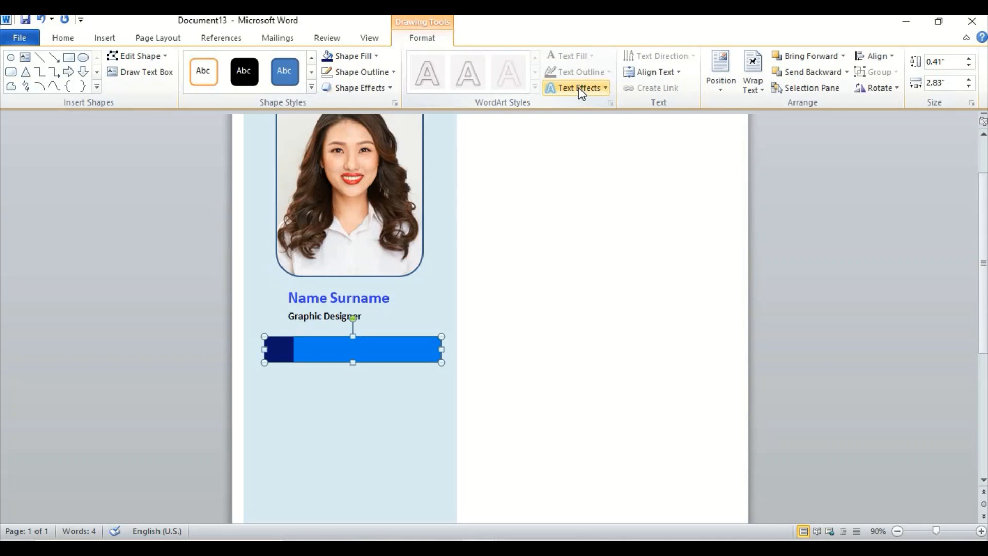
pyautogui.click(110, 40)
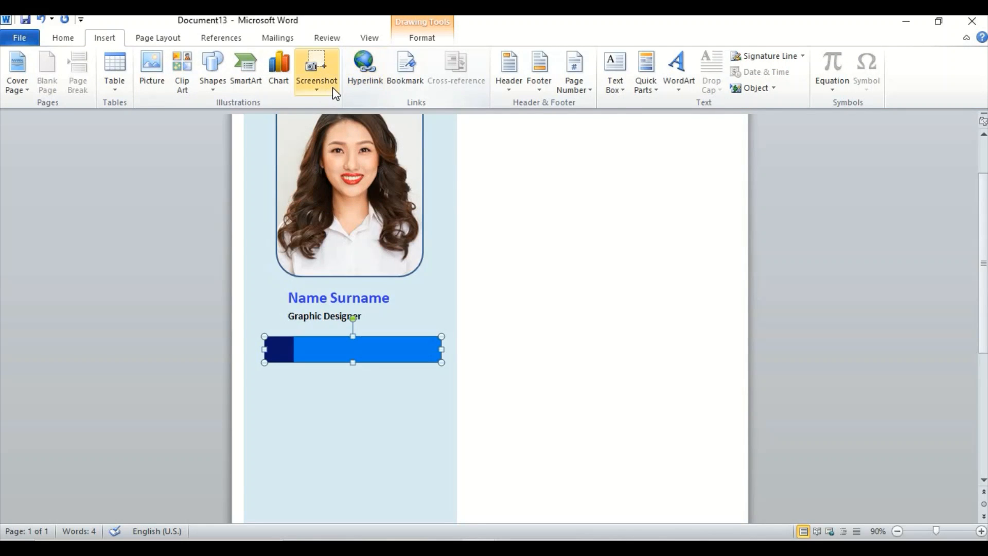
pyautogui.click(620, 93)
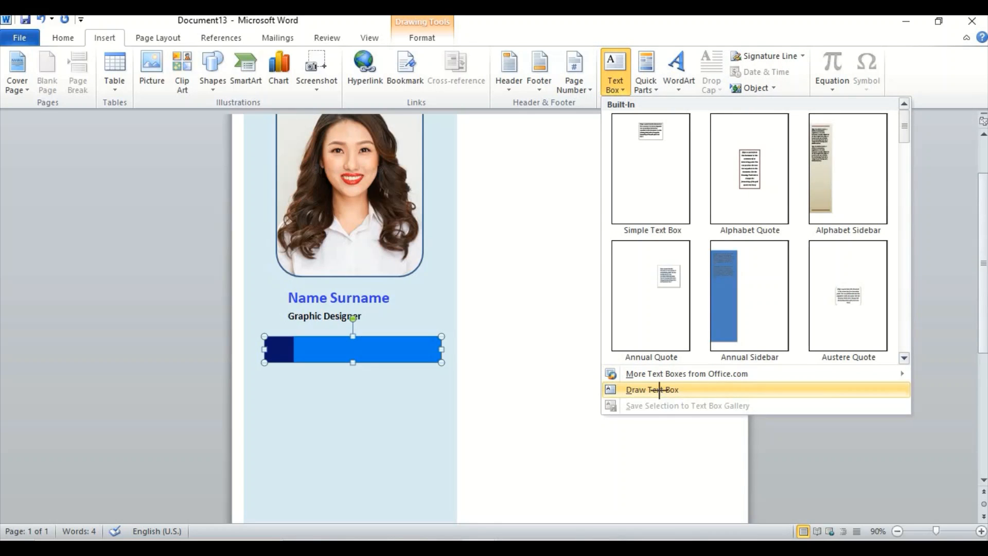
pyautogui.click(659, 390)
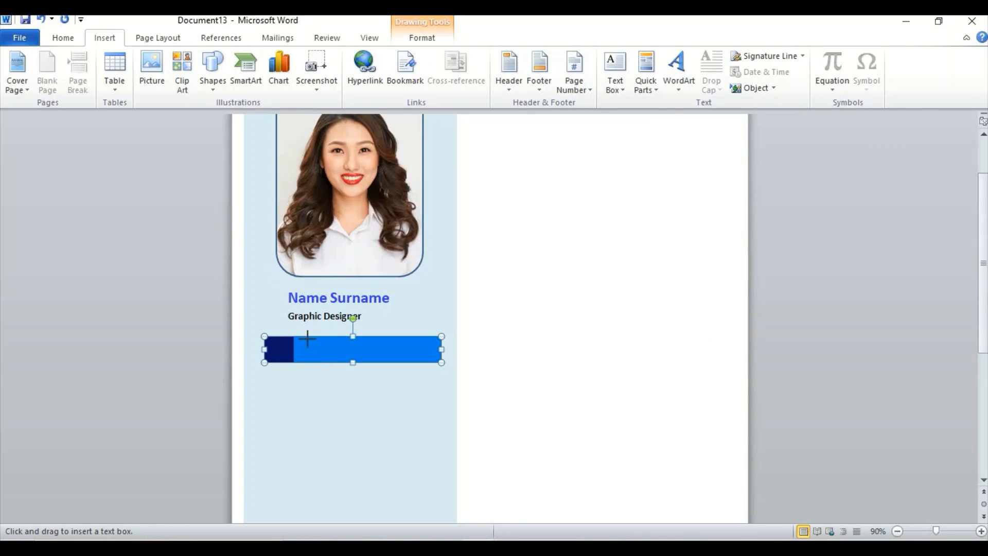
pyautogui.moveTo(302, 337); pyautogui.dragTo(395, 357)
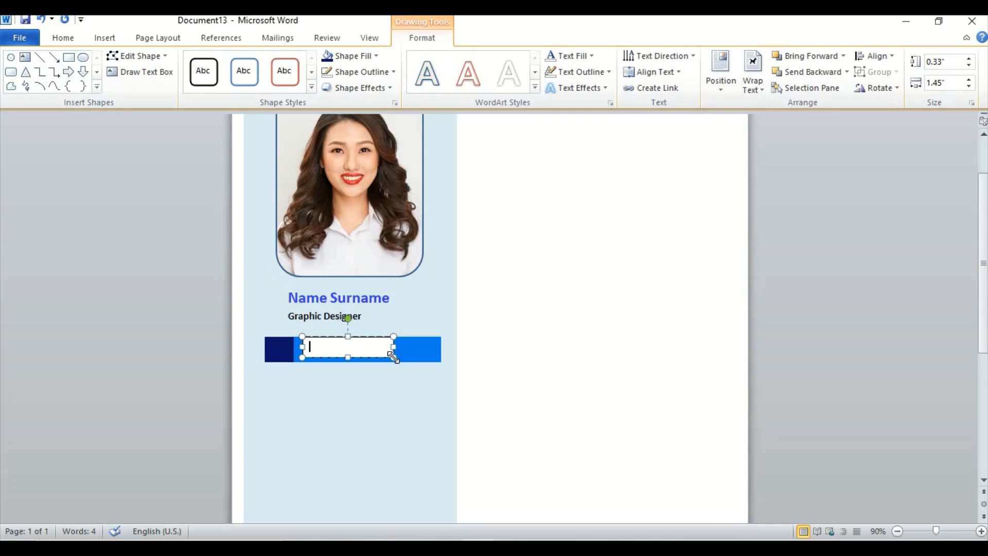
pyautogui.write('Contact')
pyautogui.click(418, 358)
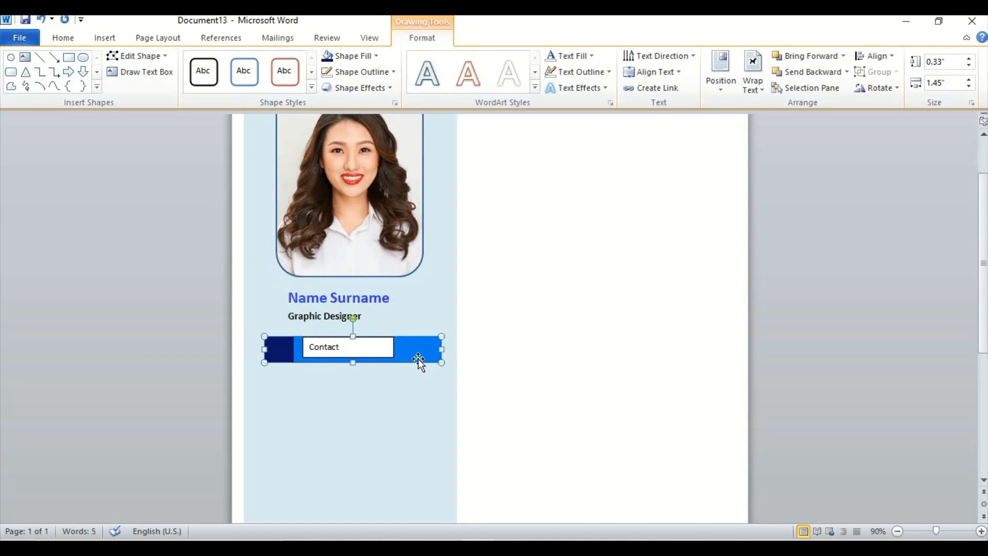
# - Remove the outline and fill of the "Contact" text box
pyautogui.click(378, 349)
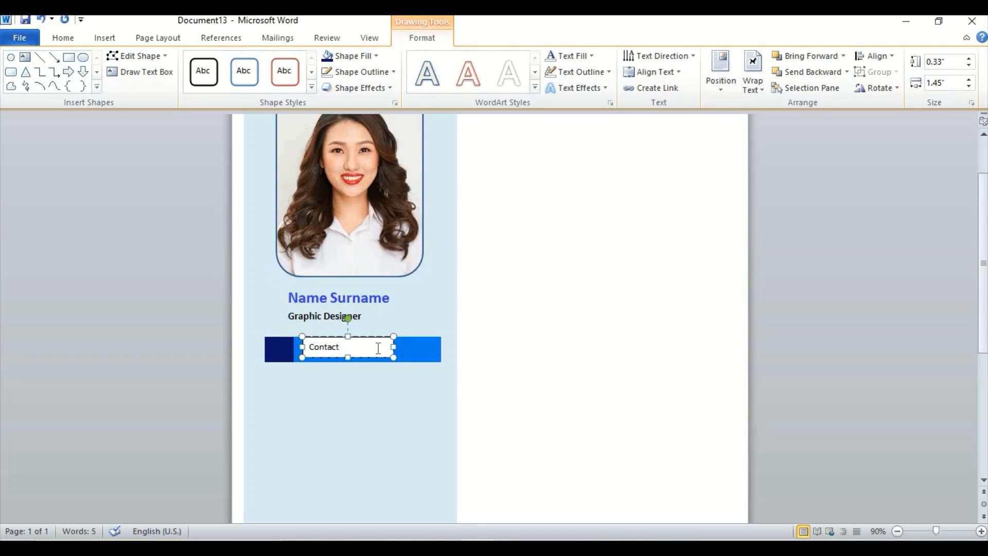
pyautogui.rightClick(379, 348)
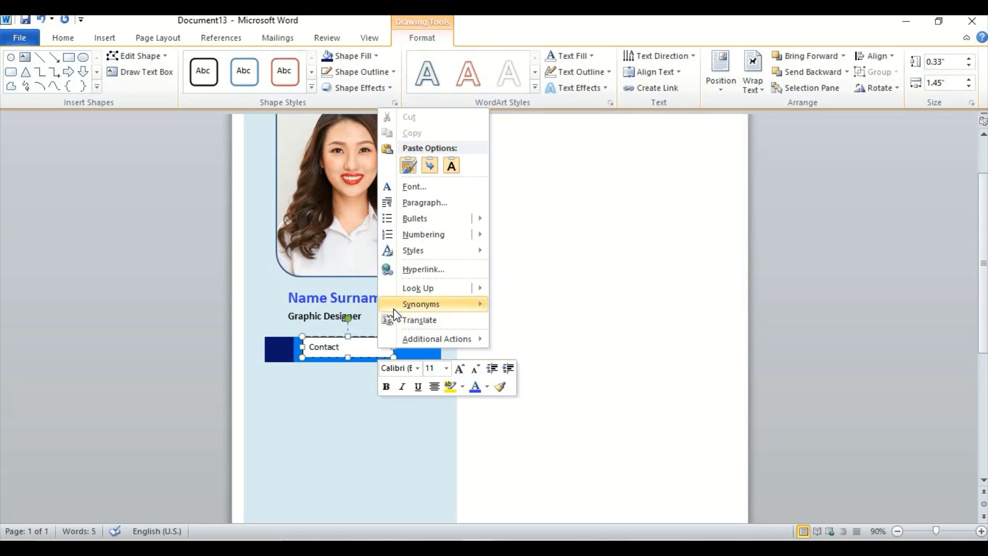
pyautogui.click(364, 75)
pyautogui.click(348, 221)
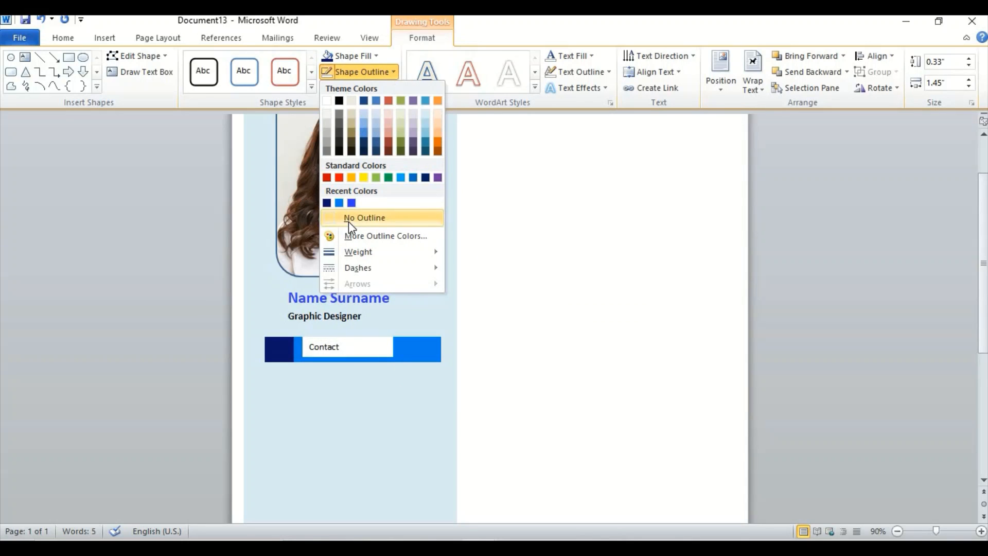
pyautogui.click(376, 57)
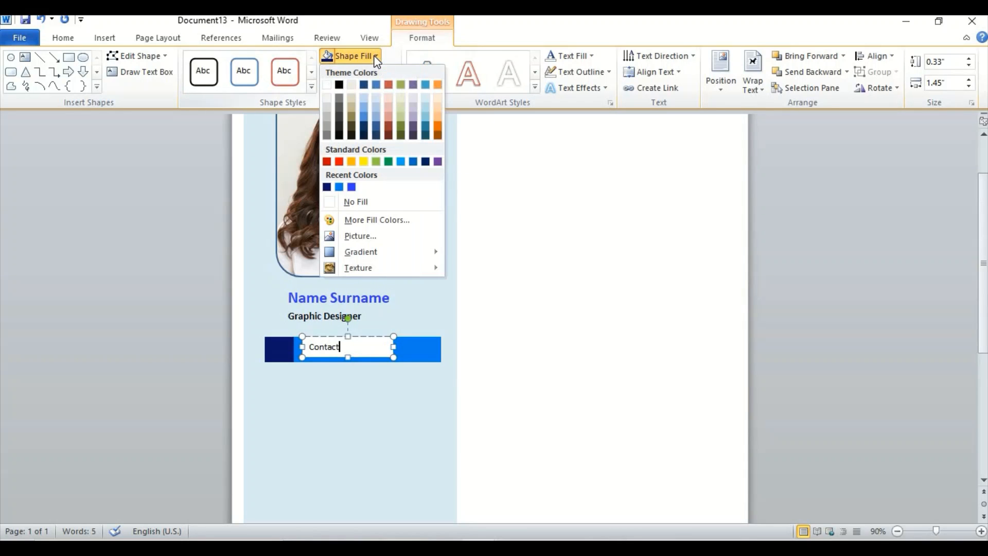
pyautogui.click(351, 202)
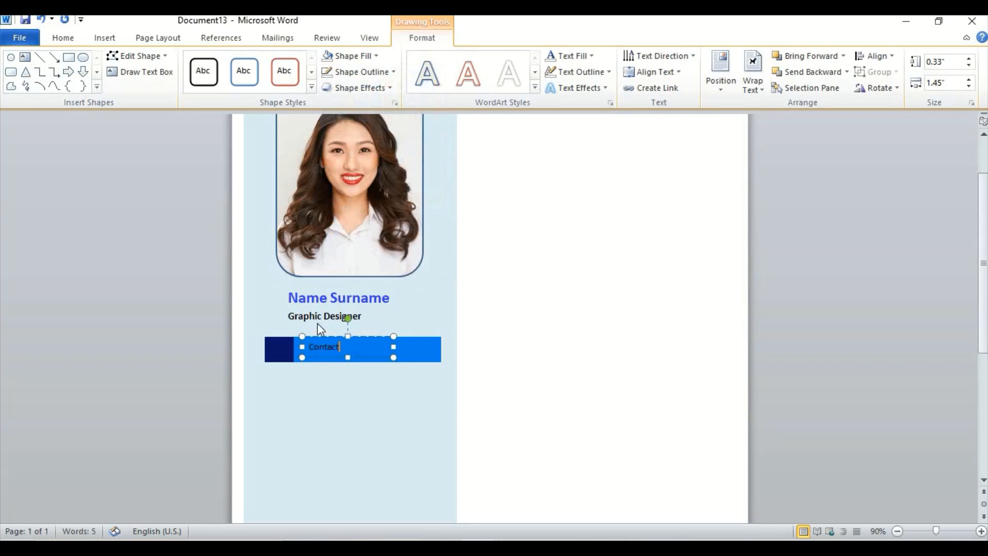
# - Format the "Contact" heading text as 16 pt, bold and white
pyautogui.doubleClick(315, 351)
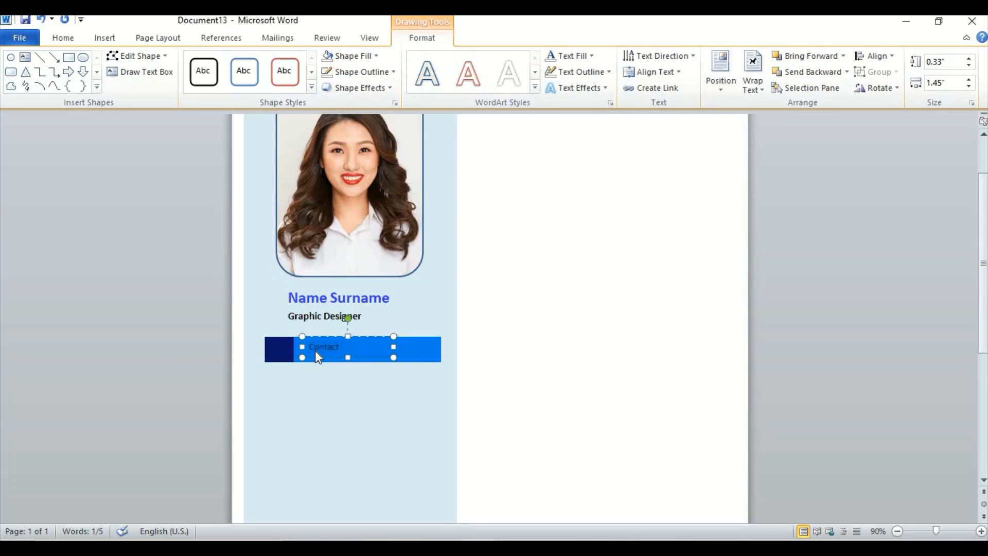
pyautogui.click(325, 344)
pyautogui.doubleClick(325, 343)
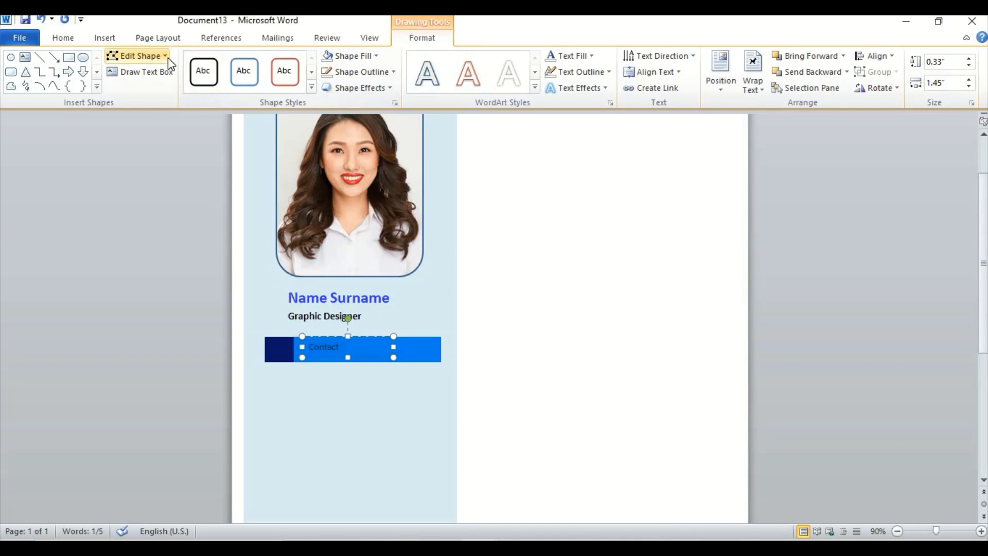
pyautogui.click(64, 38)
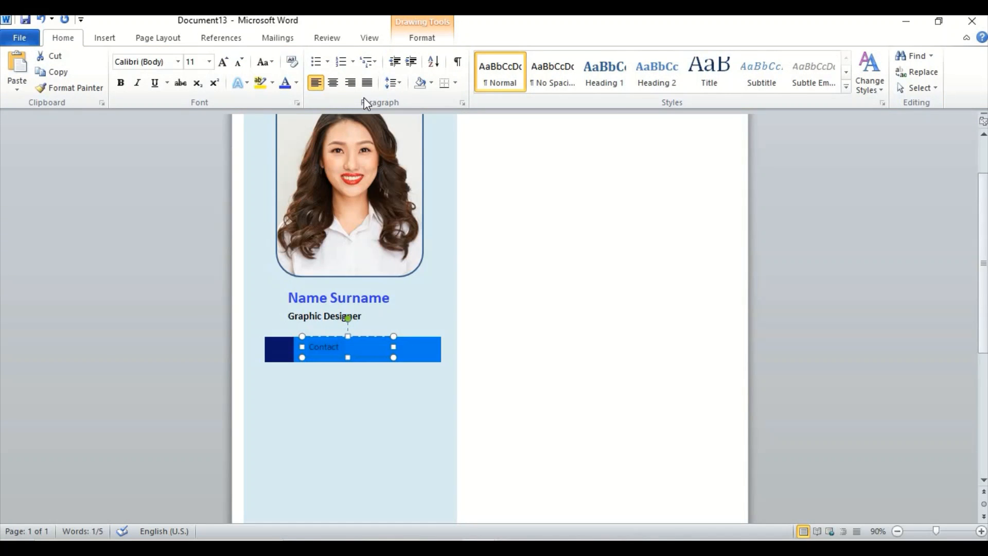
pyautogui.click(209, 62)
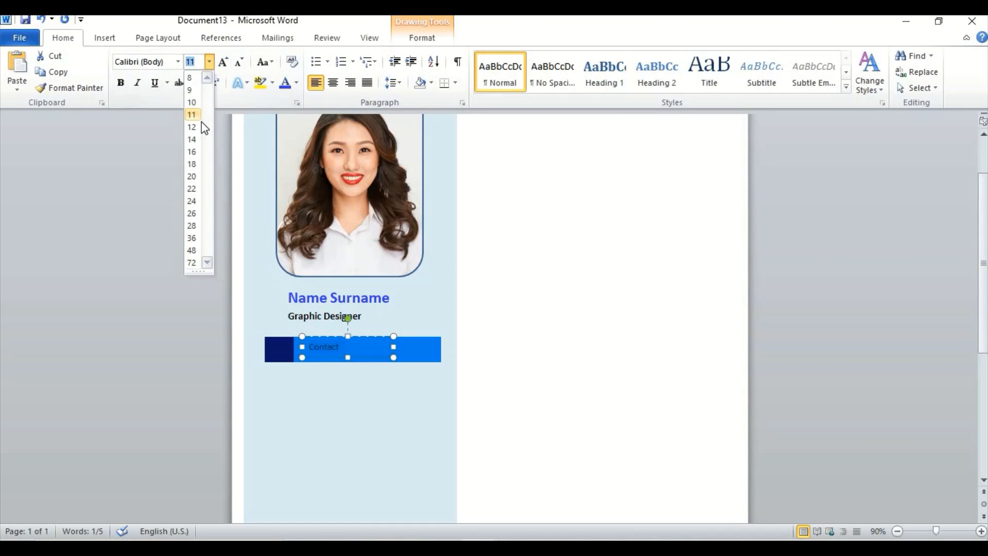
pyautogui.click(193, 151)
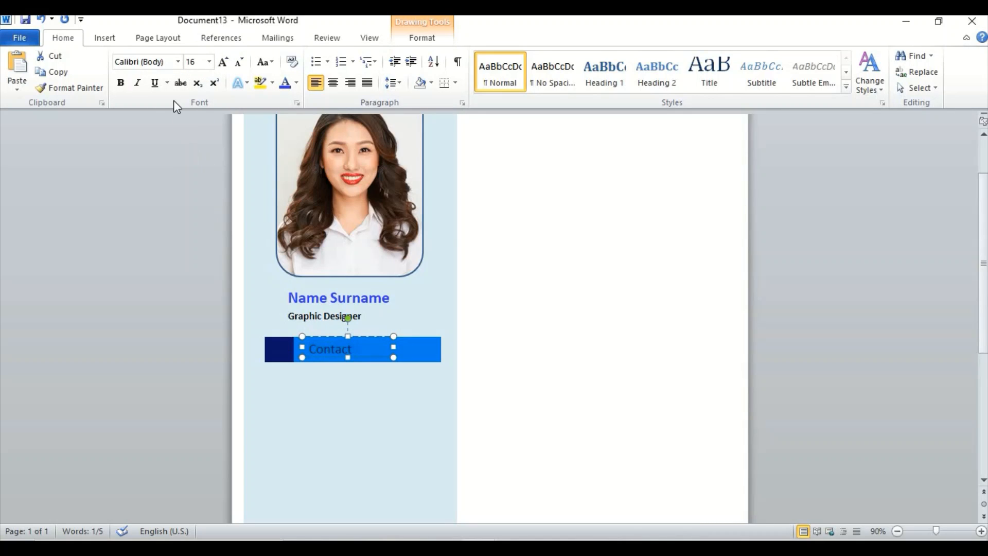
pyautogui.click(121, 82)
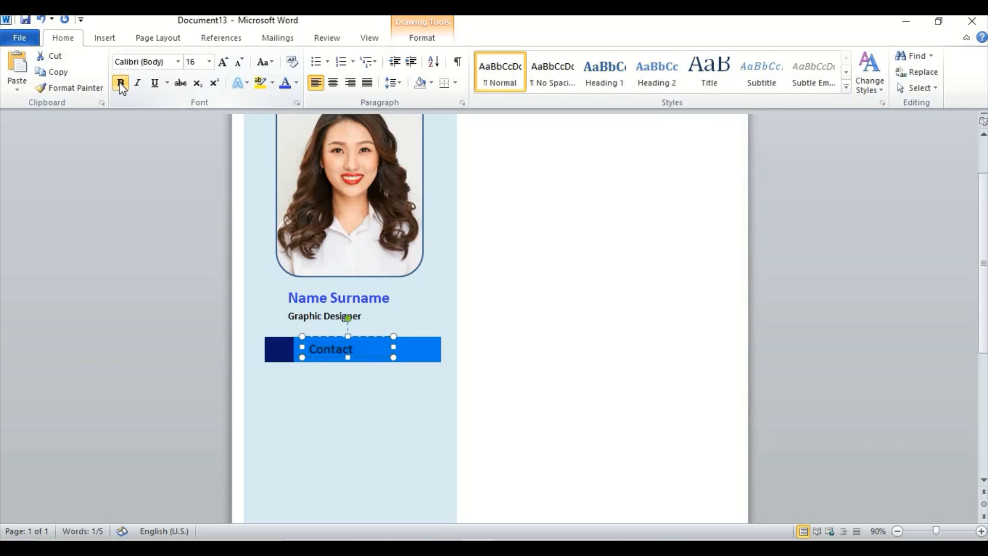
pyautogui.click(297, 84)
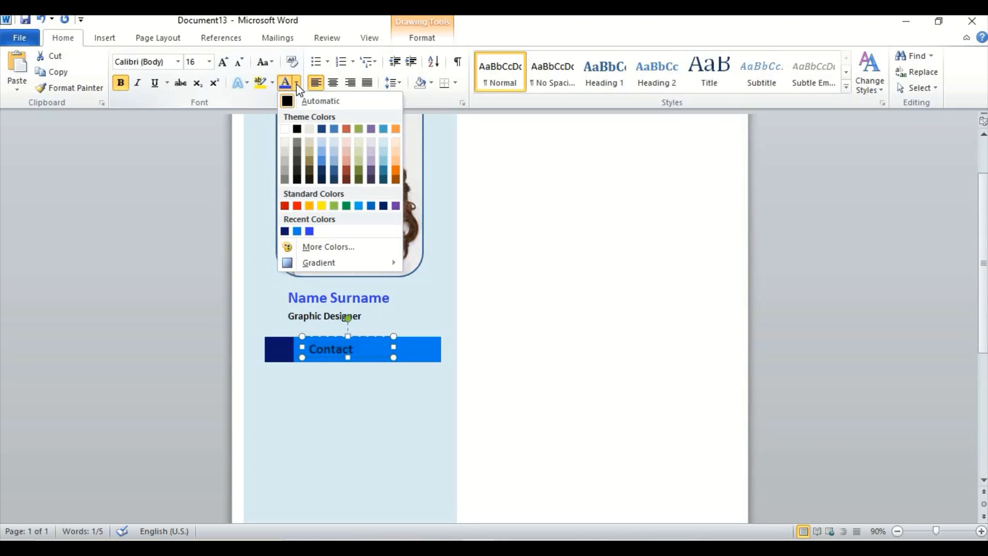
pyautogui.click(286, 130)
pyautogui.click(315, 389)
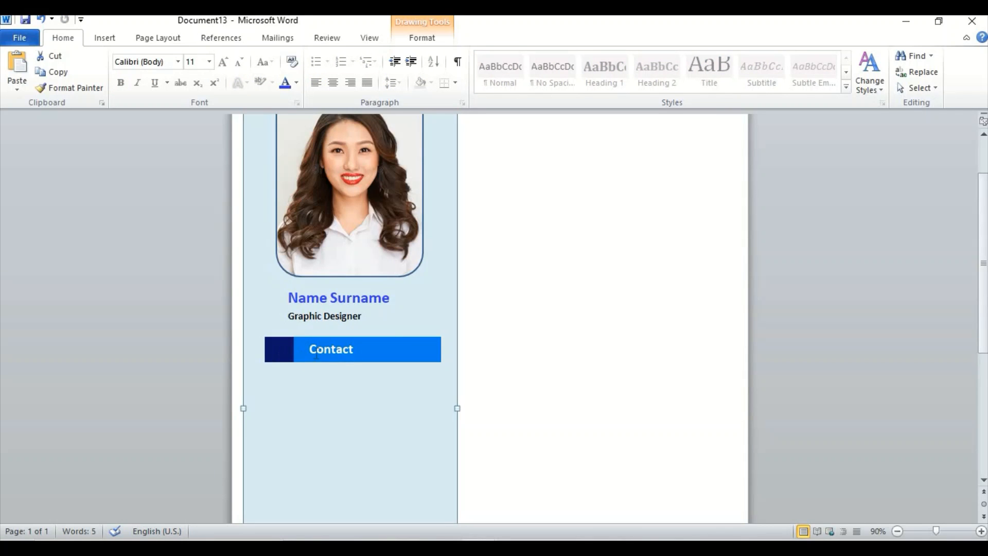
# - Move the "Contact" text box up against the navy block and center it vertically on the blue bar
pyautogui.click(336, 354)
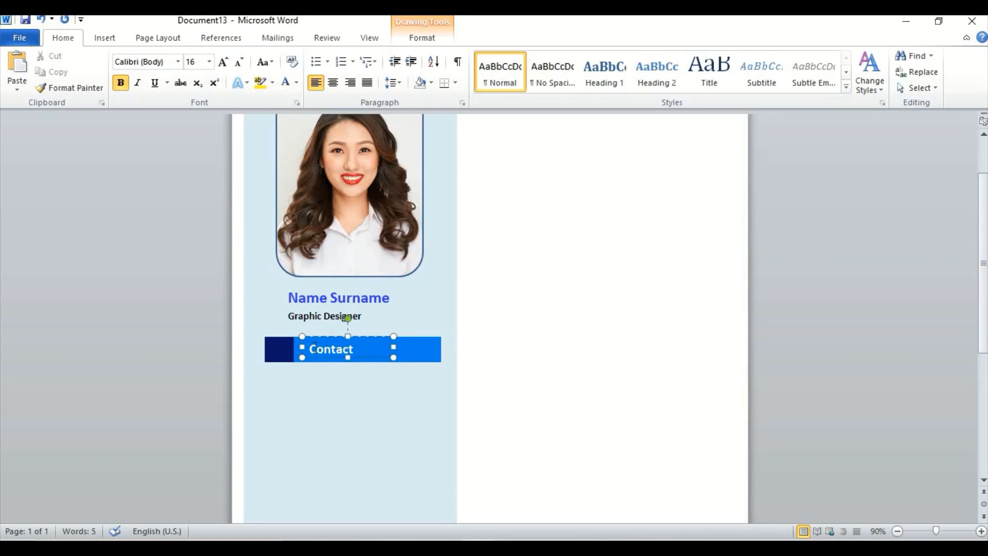
pyautogui.click(335, 334)
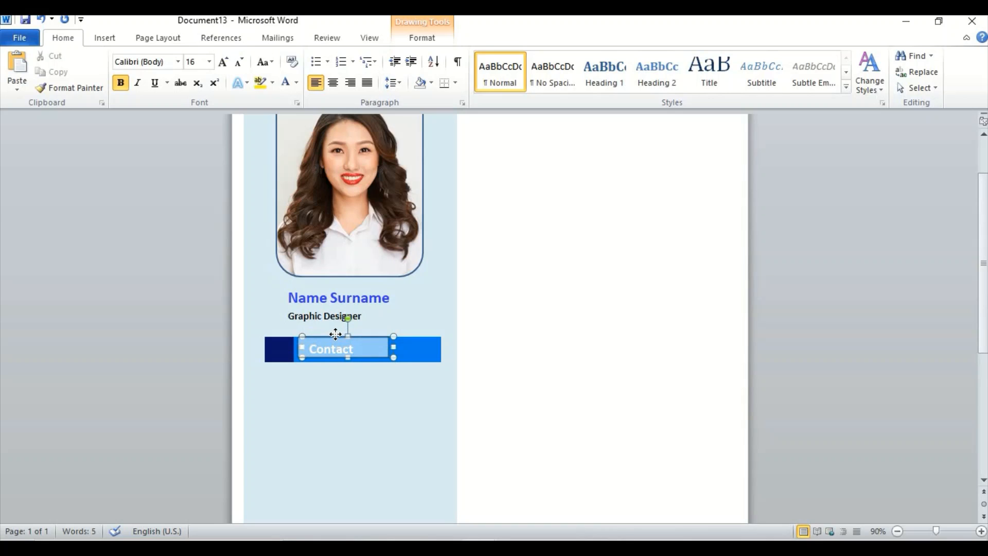
pyautogui.moveTo(336, 334); pyautogui.dragTo(335, 335)
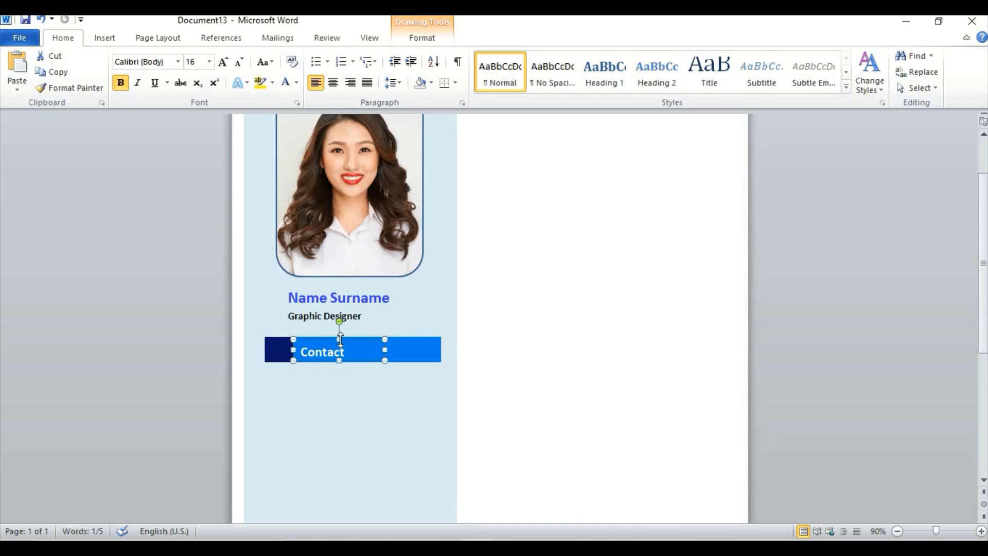
pyautogui.hotkey('ctrl', 'z')
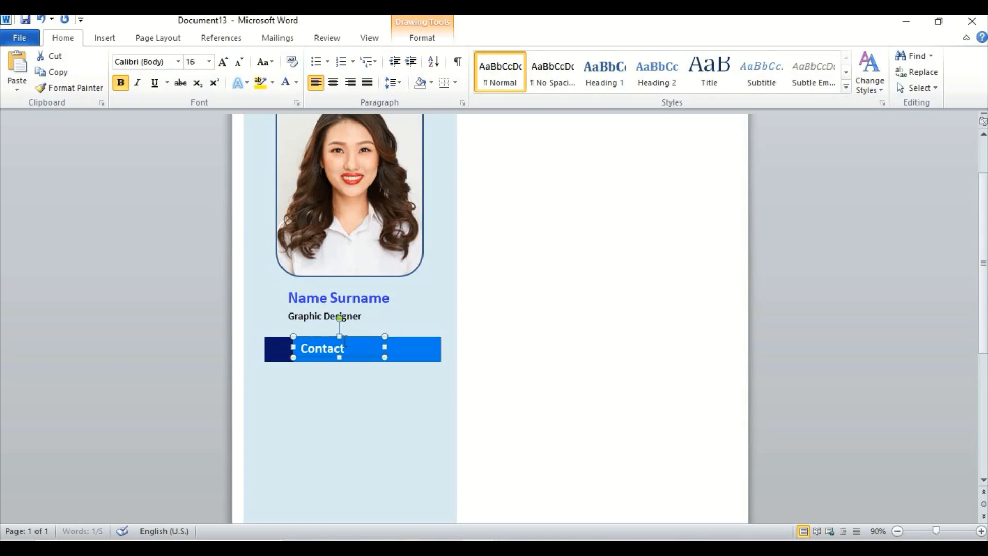
pyautogui.hotkey('ctrl', 'Down')
pyautogui.click(348, 394)
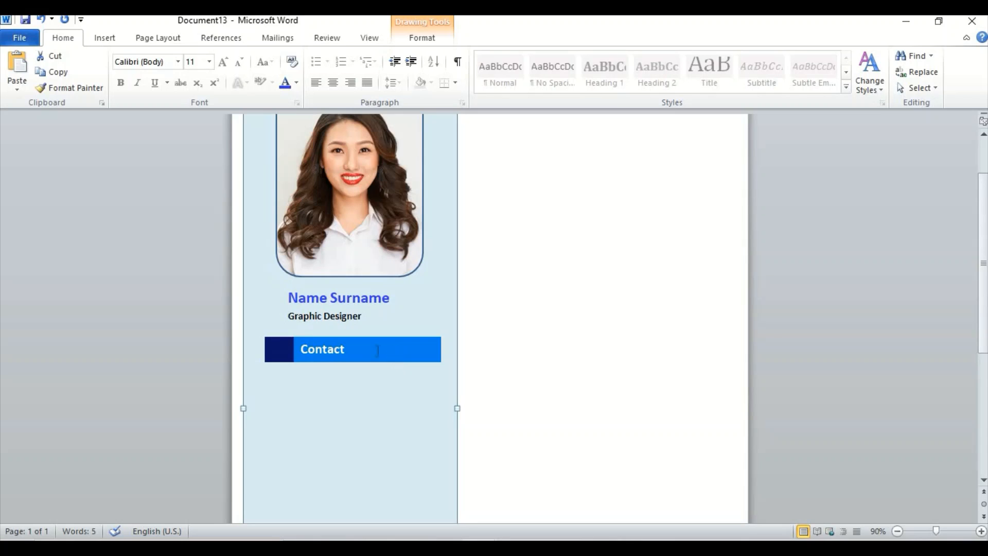
pyautogui.click(340, 346)
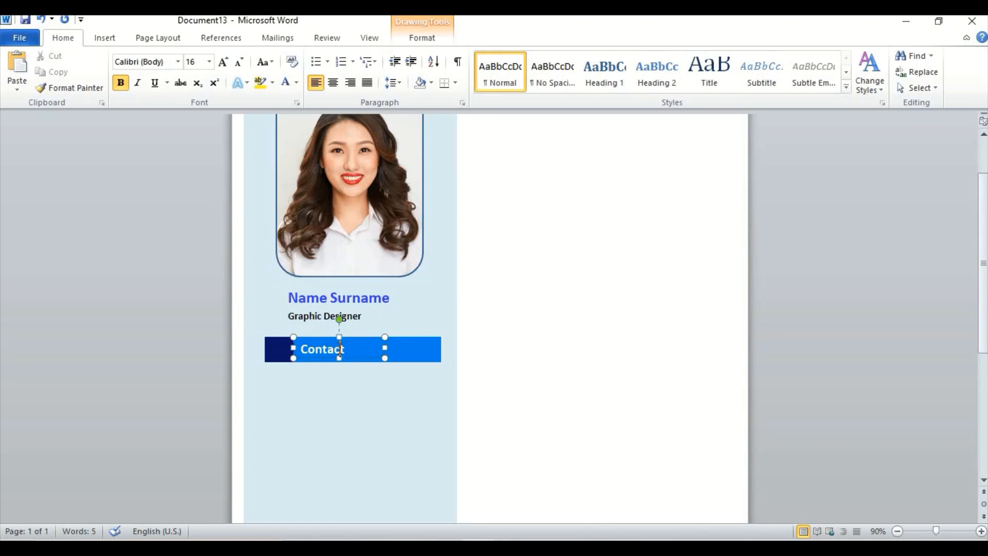
pyautogui.click(423, 355)
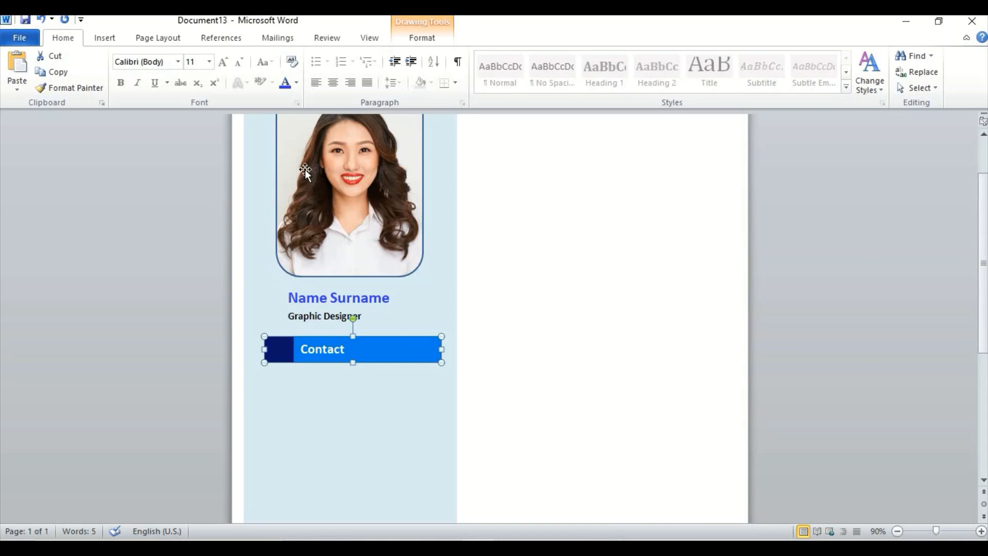
pyautogui.click(108, 40)
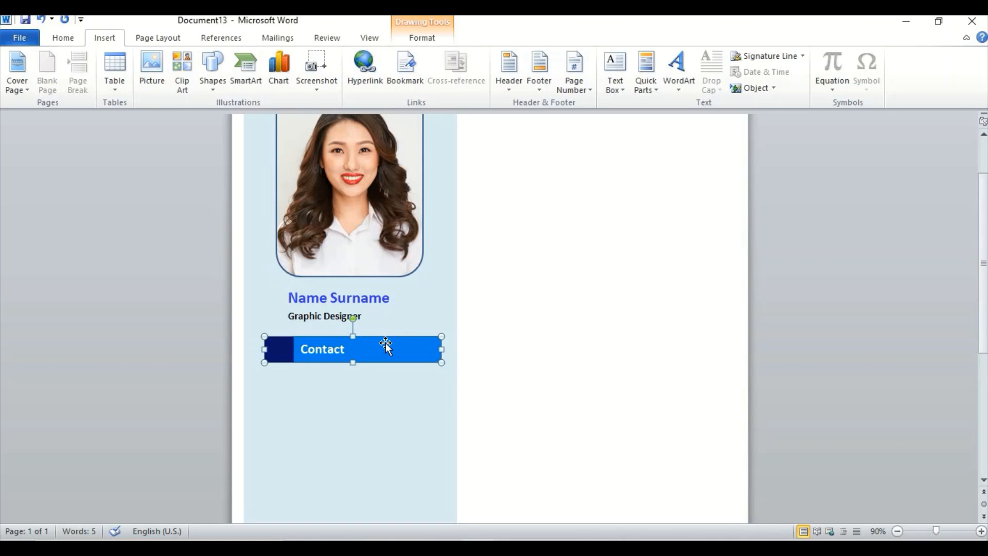
pyautogui.keyDown('shift'); pyautogui.click(286, 345); pyautogui.keyUp('shift')
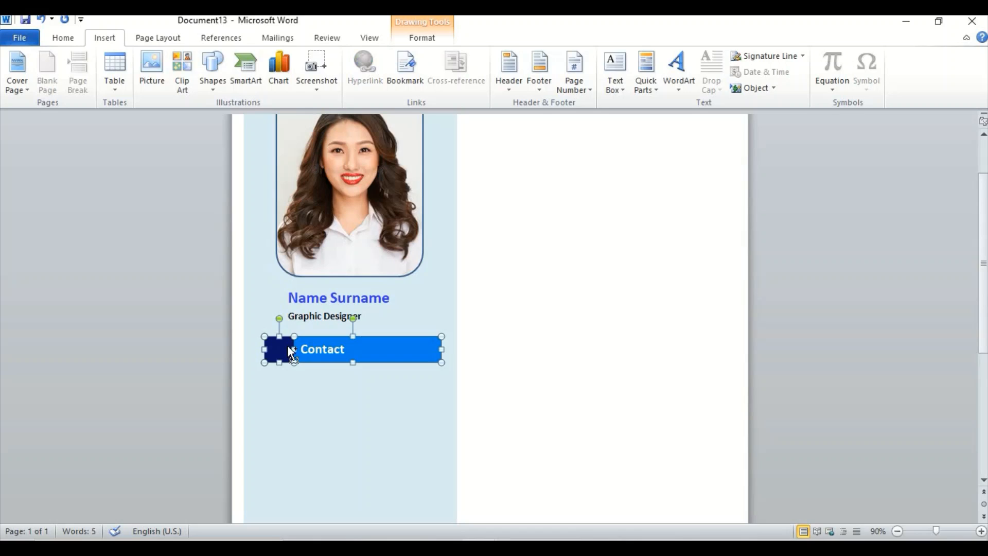
pyautogui.click(314, 351)
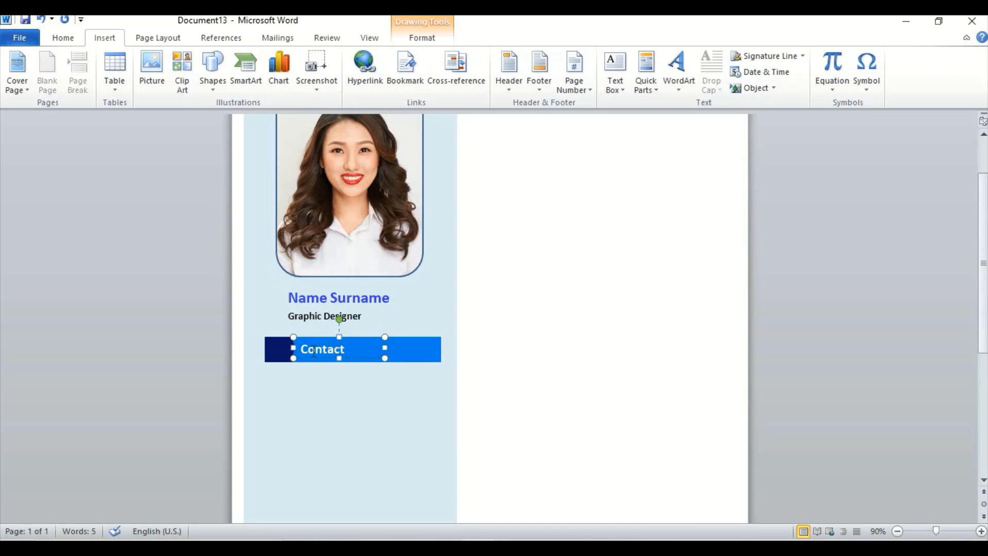
pyautogui.keyDown('shift'); pyautogui.click(273, 348); pyautogui.keyUp('shift')
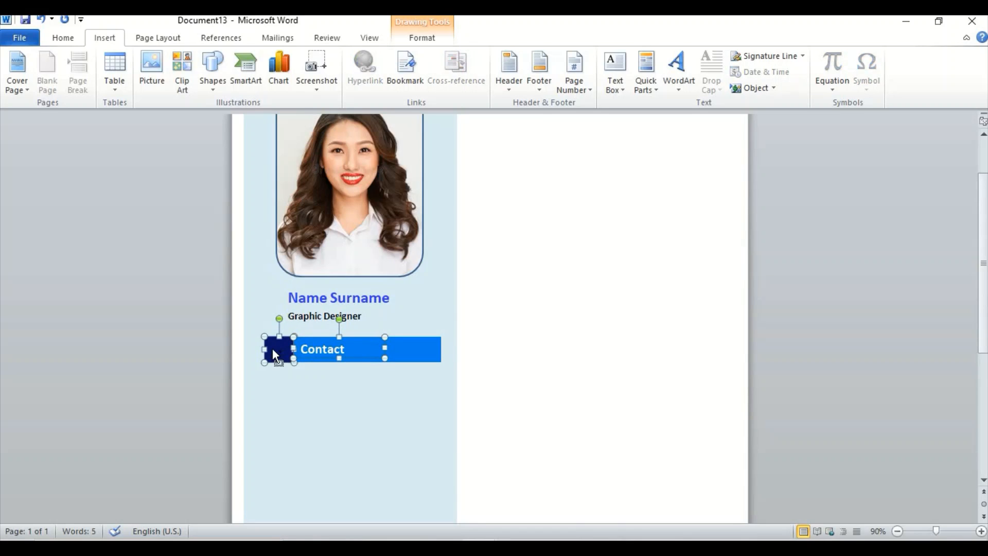
pyautogui.keyDown('shift'); pyautogui.click(426, 347); pyautogui.keyUp('shift')
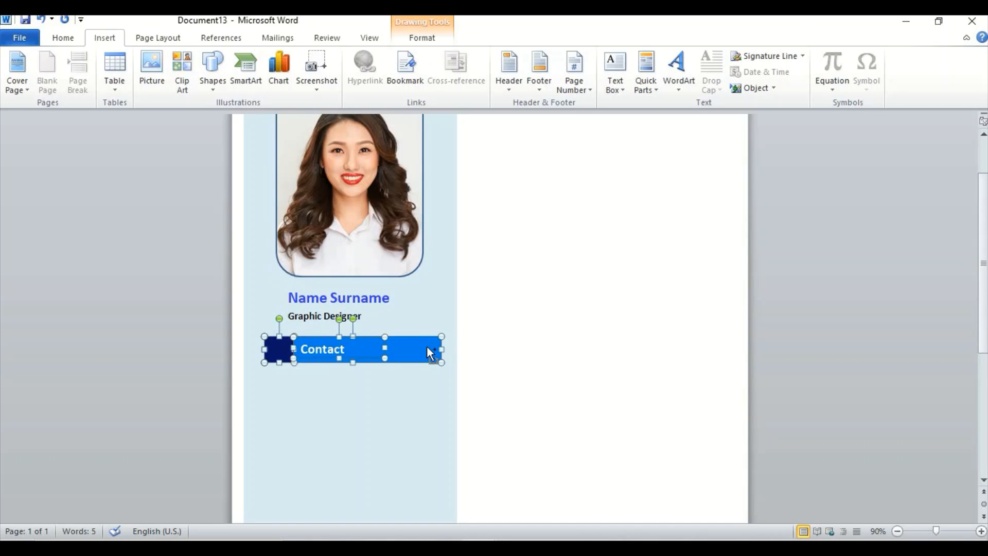
# - Group the "Contact" text box, the navy block and the blue bar into one object
pyautogui.click(341, 347)
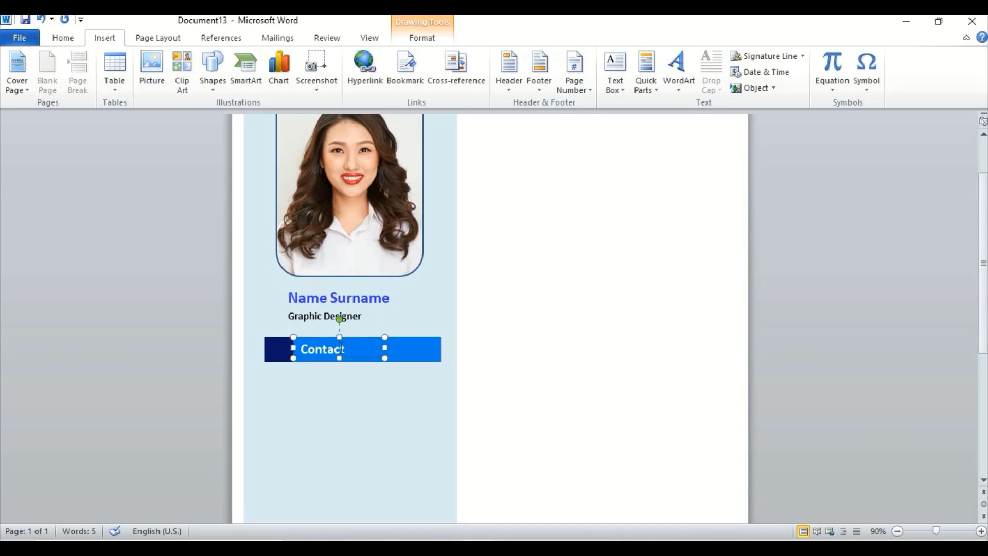
pyautogui.keyDown('shift'); pyautogui.click(283, 350); pyautogui.keyUp('shift')
pyautogui.keyDown('shift'); pyautogui.click(423, 349); pyautogui.keyUp('shift')
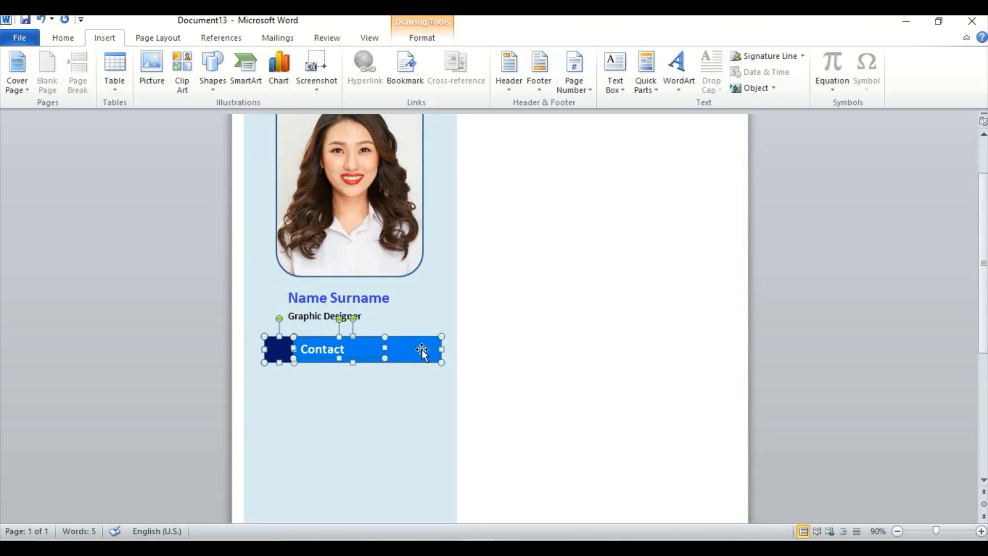
pyautogui.rightClick(422, 350)
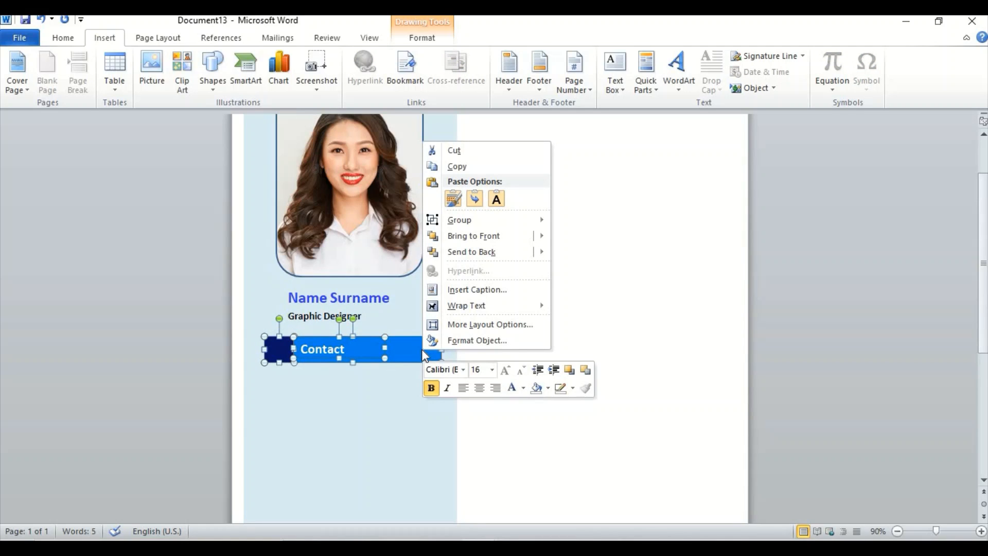
pyautogui.moveTo(527, 216)
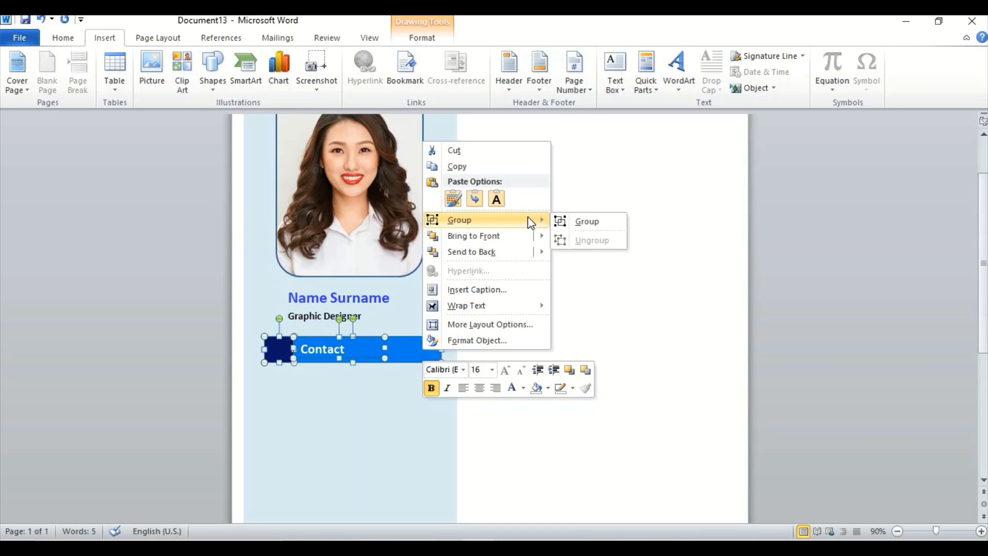
pyautogui.click(578, 221)
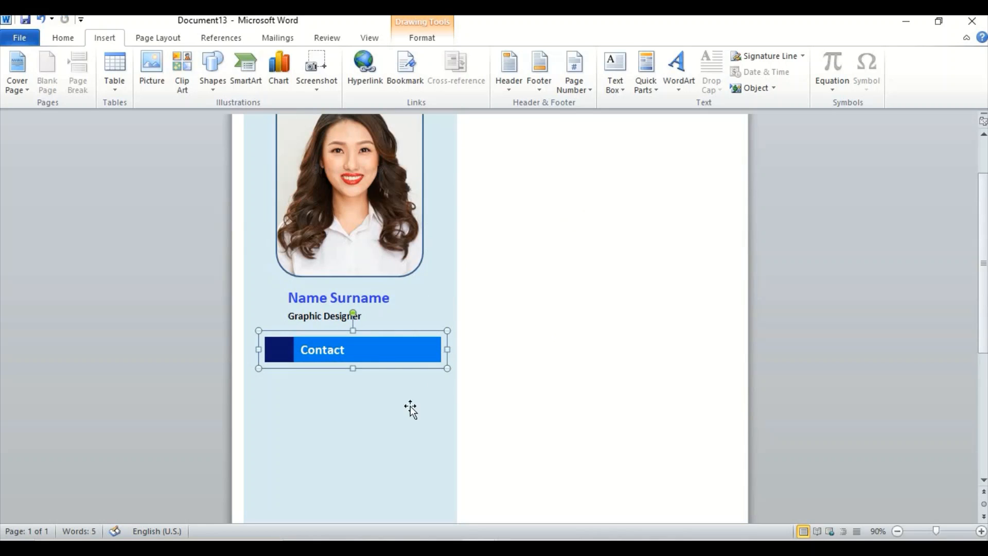
# - Make two copies of the grouped "Contact" bar and space them down the sidebar, aligned beneath the original
pyautogui.click(389, 348)
pyautogui.rightClick(349, 331)
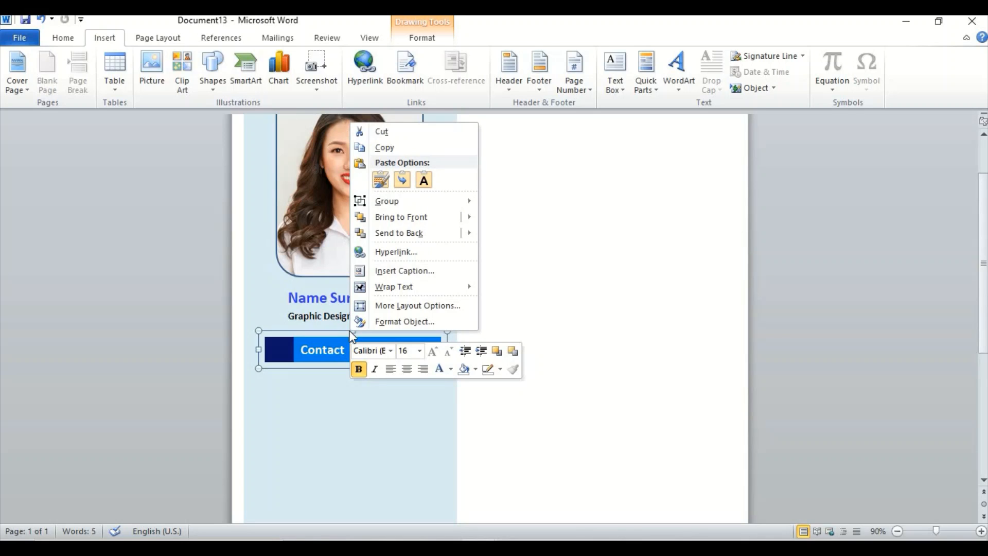
pyautogui.click(405, 149)
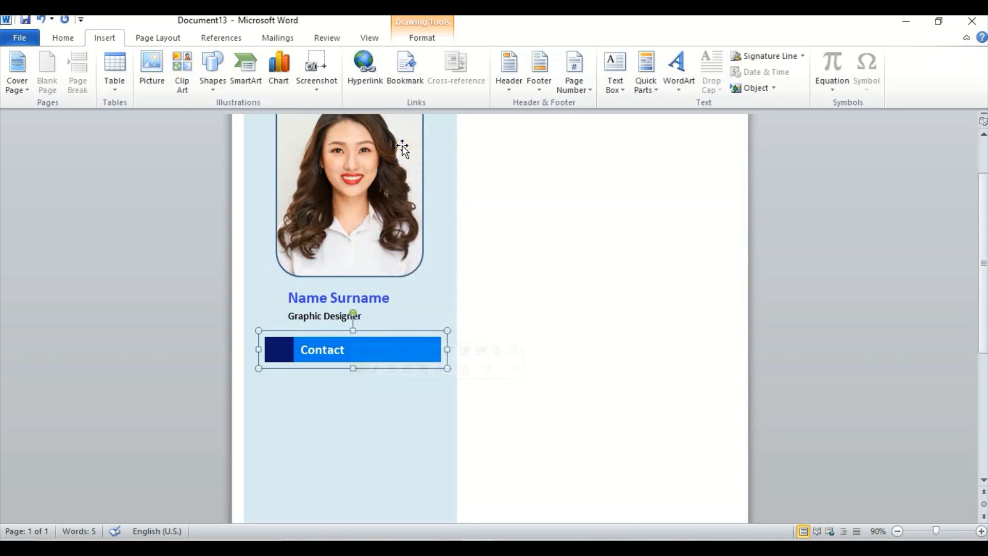
pyautogui.hotkey('ctrl', 'v')
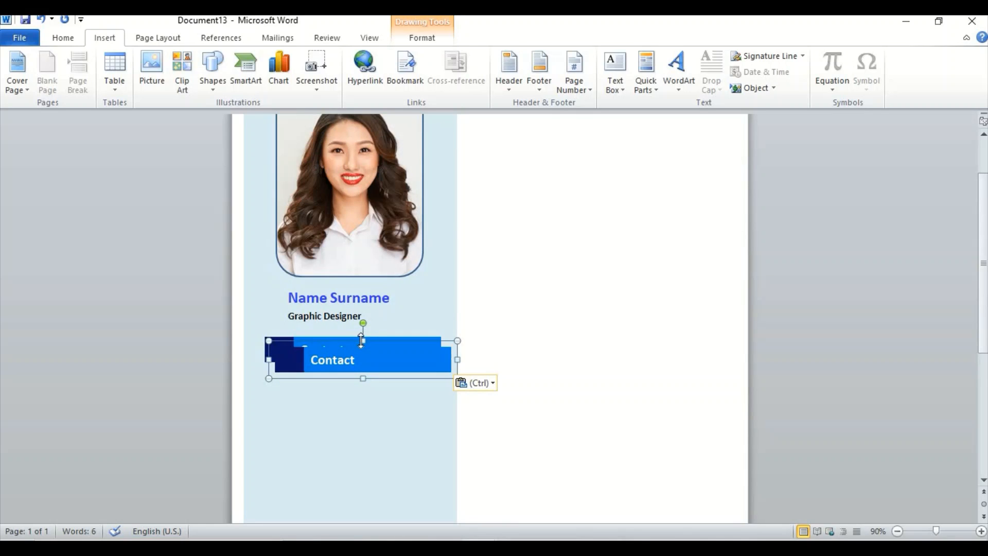
pyautogui.moveTo(356, 342); pyautogui.dragTo(349, 418)
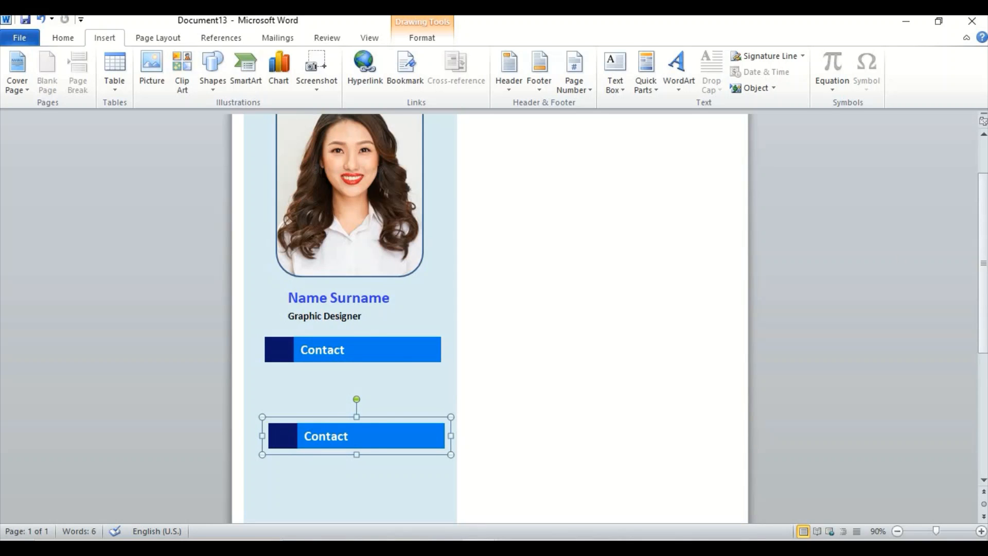
pyautogui.scroll(-5, 494, 309)
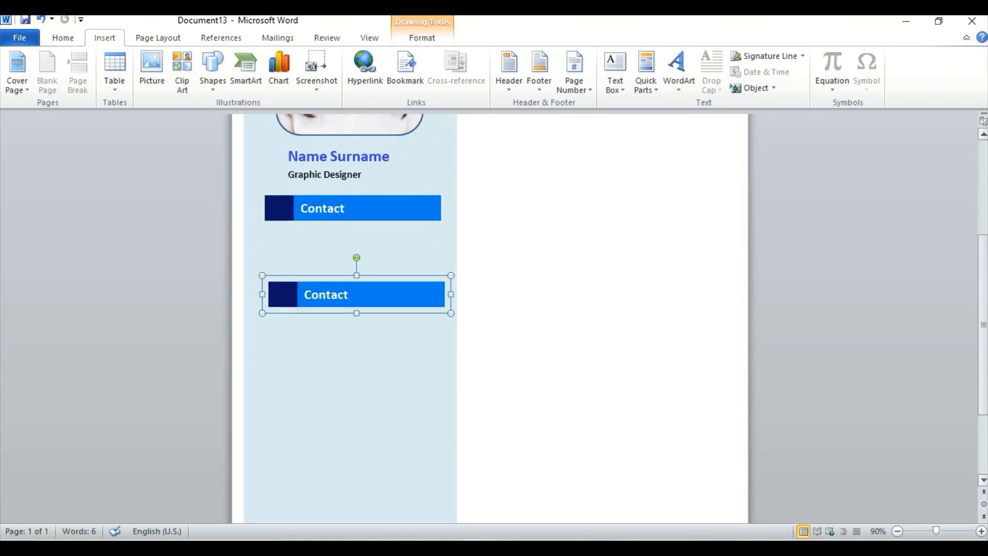
pyautogui.scroll(-2, 494, 309)
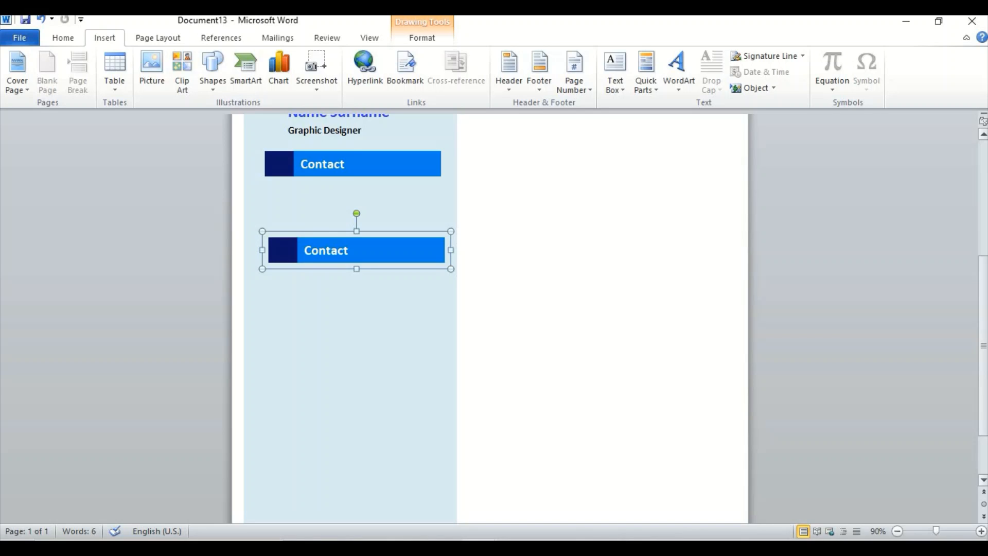
pyautogui.scroll(-1, 494, 309)
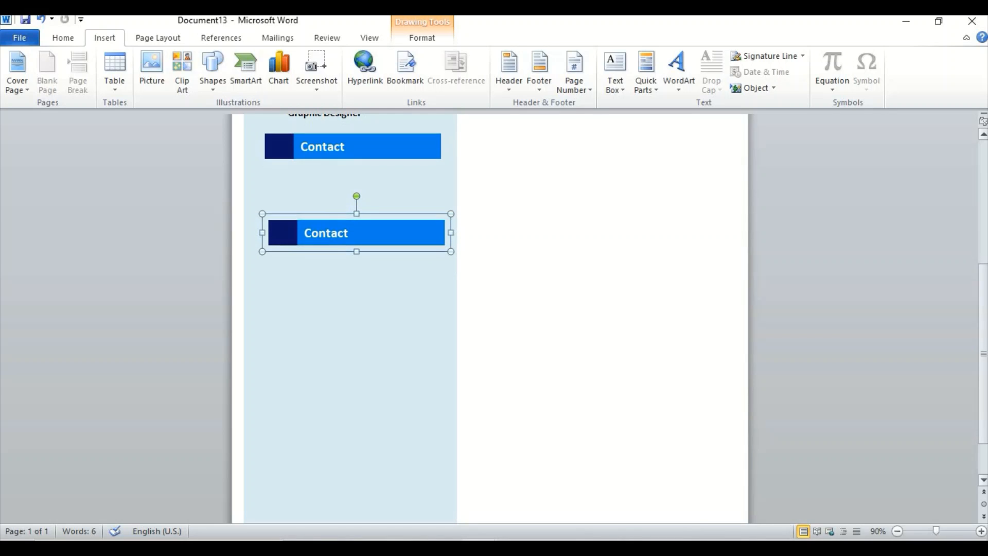
pyautogui.moveTo(361, 216); pyautogui.dragTo(357, 289)
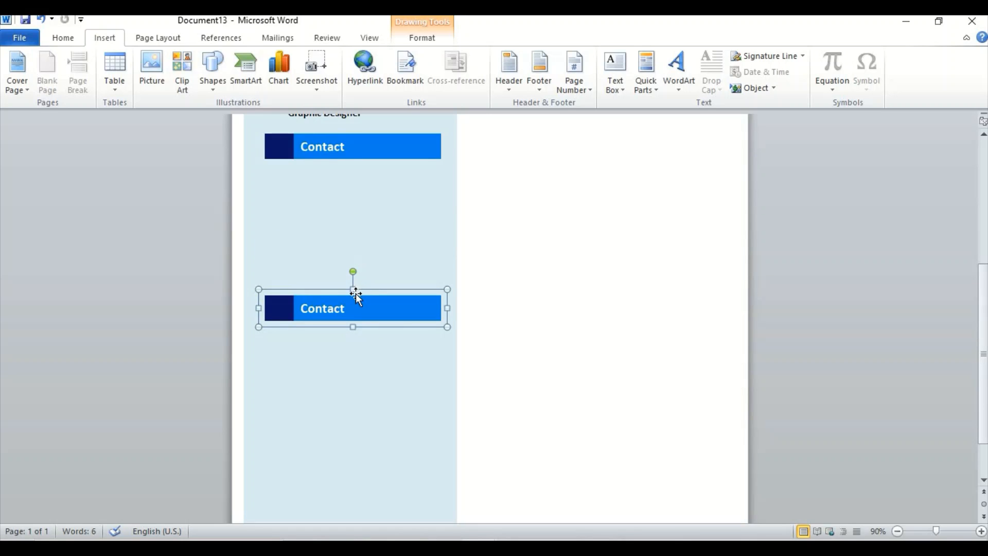
pyautogui.hotkey('ctrl', 'v')
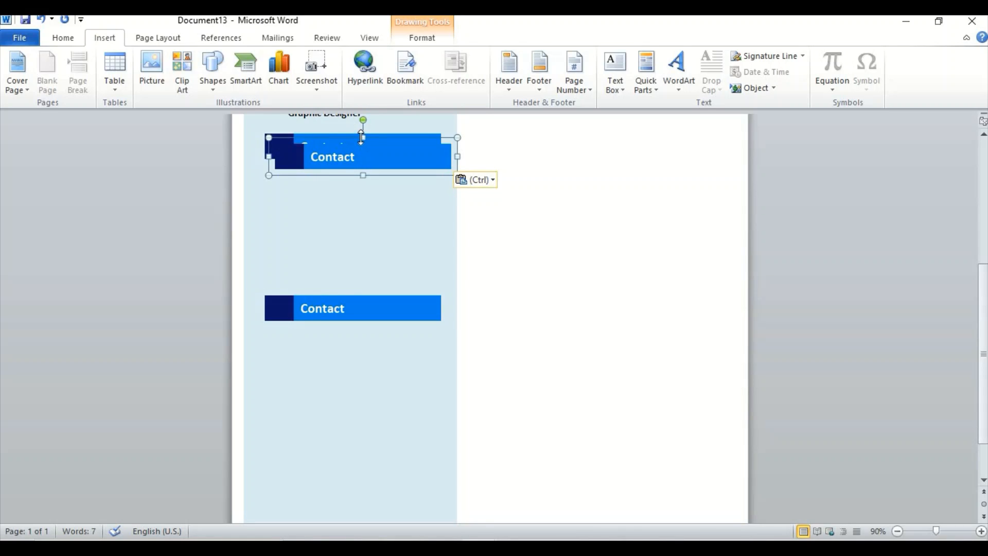
pyautogui.moveTo(359, 149); pyautogui.dragTo(345, 466)
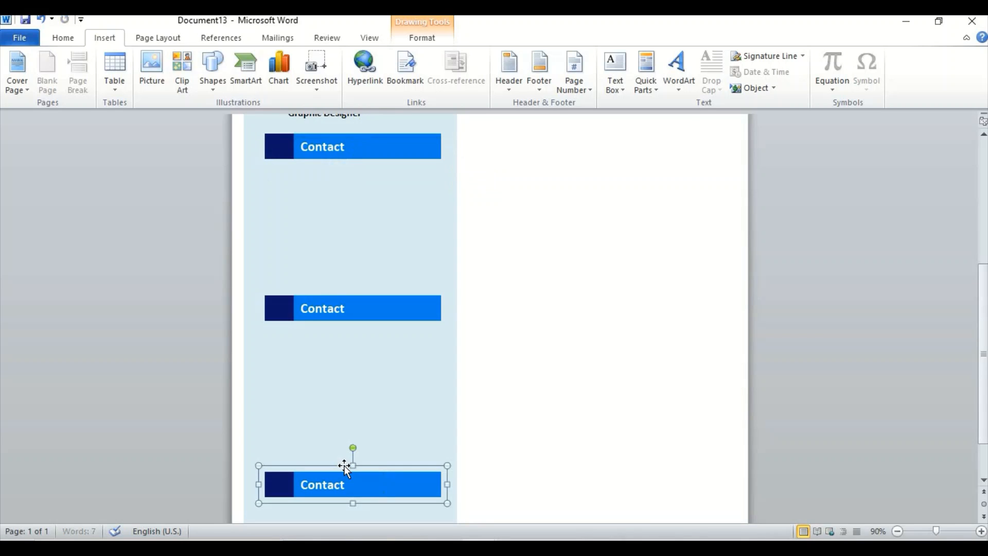
# - Change the heading of the middle section bar to "Languages"
pyautogui.click(311, 302)
pyautogui.doubleClick(311, 302)
pyautogui.write('L')
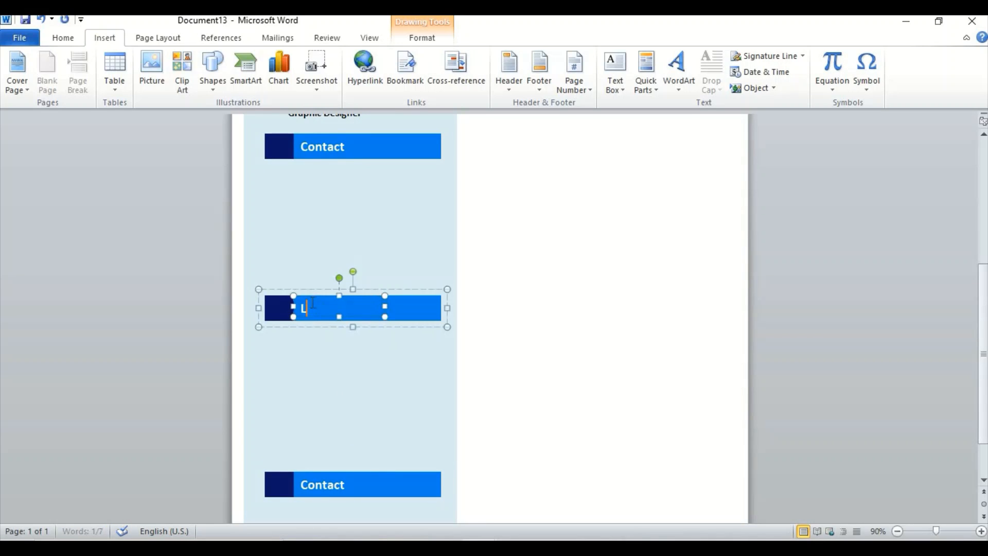
pyautogui.write('anguag')
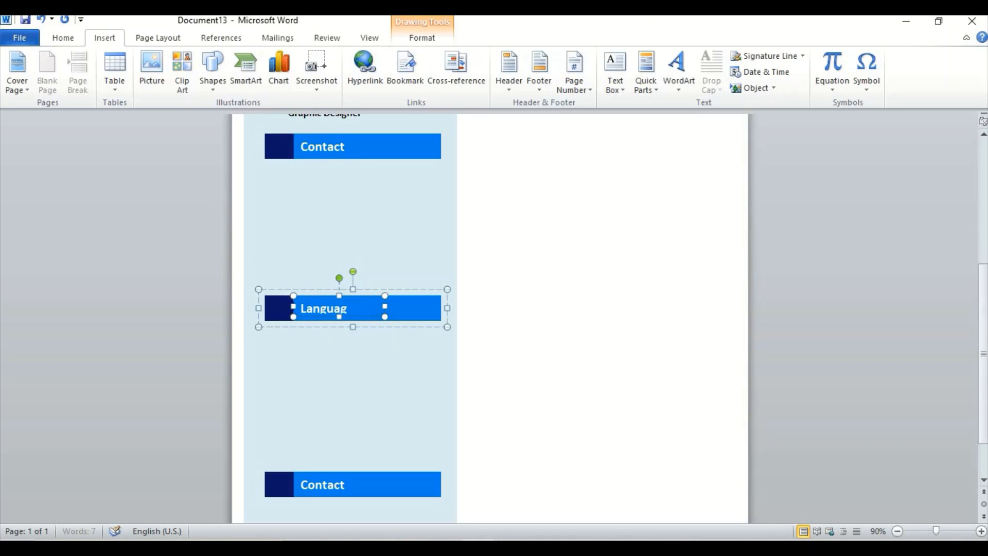
pyautogui.write('es')
pyautogui.click(337, 321)
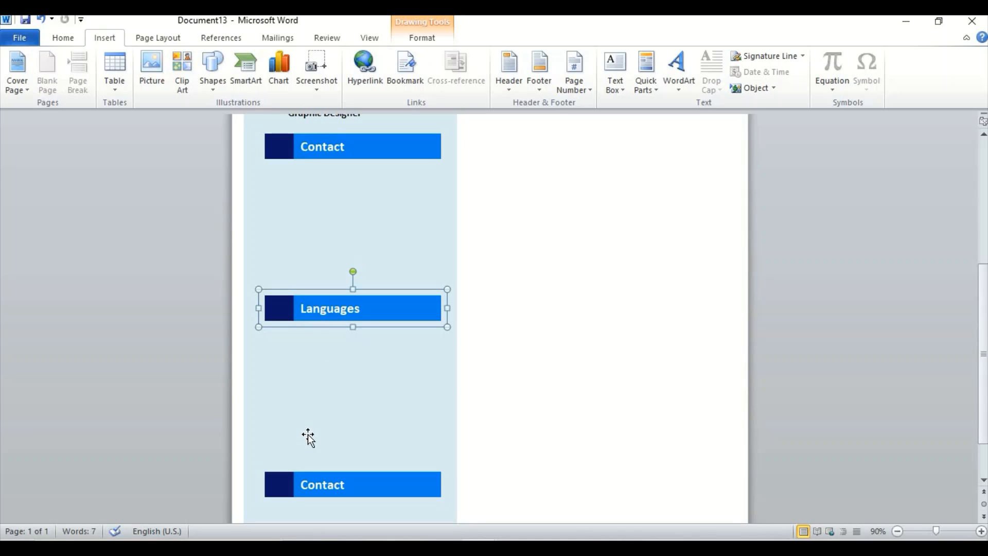
# - Change the heading of the lowest section bar to "Skills"
pyautogui.click(310, 486)
pyautogui.doubleClick(310, 486)
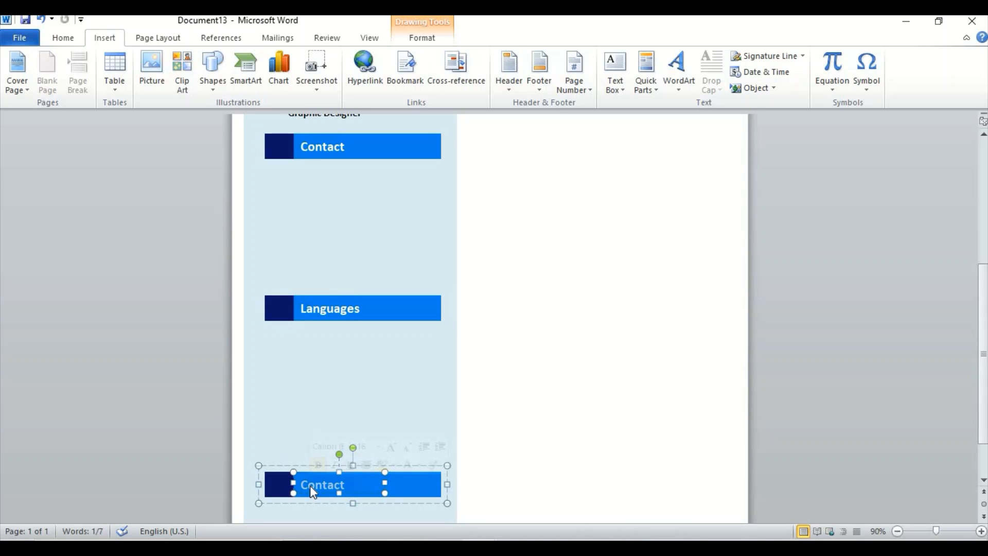
pyautogui.write('Skills')
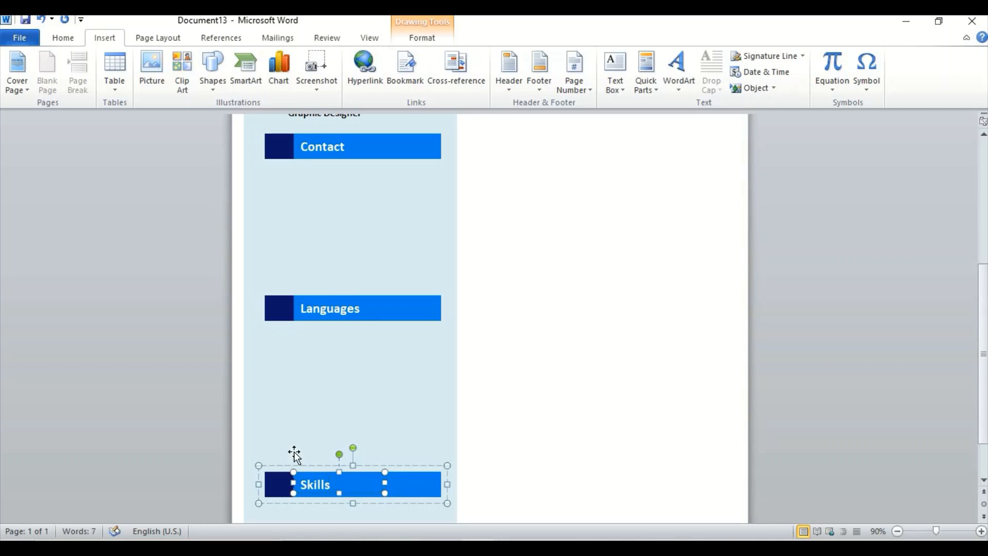
pyautogui.click(272, 432)
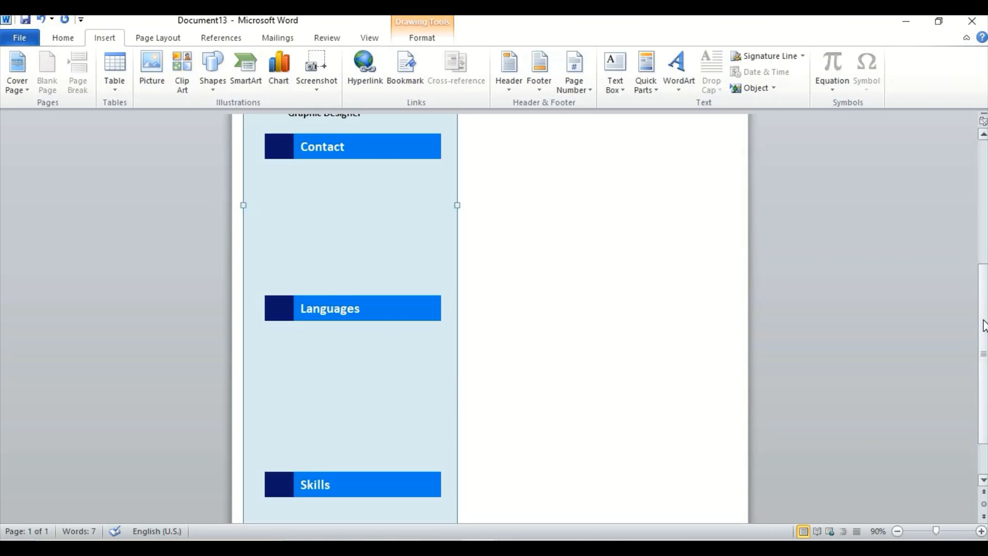
# - Move the "Skills" bar higher in the sidebar, closer to the "Languages" bar
pyautogui.moveTo(985, 333); pyautogui.dragTo(987, 358)
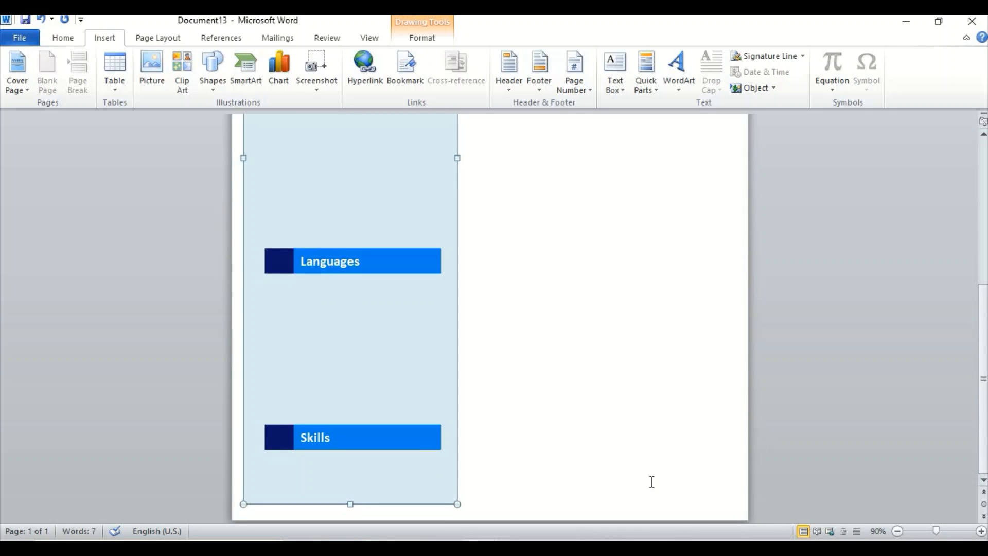
pyautogui.moveTo(390, 438); pyautogui.dragTo(385, 399)
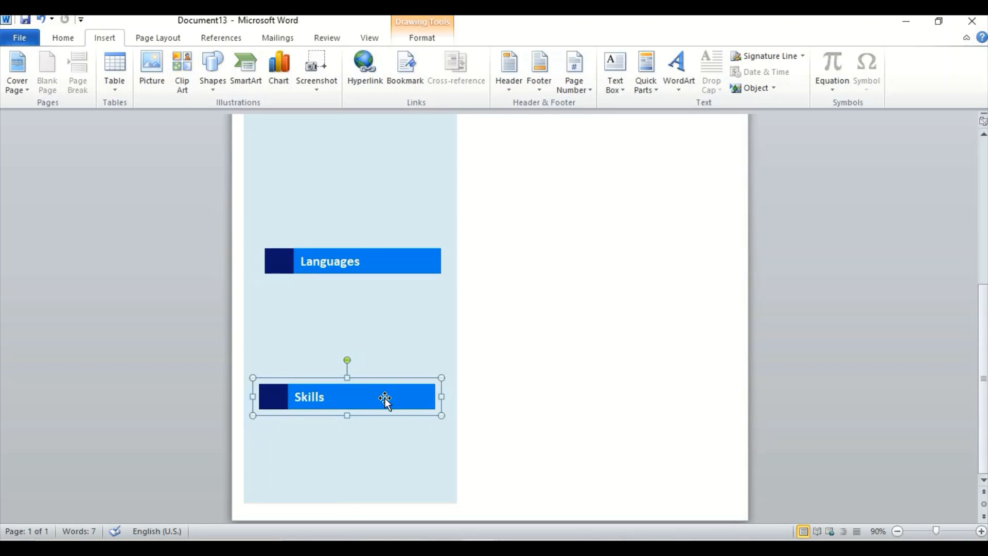
# - Enlarge the grouped "Contact" bar slightly from its lower corner and undo the extra height reduction
pyautogui.moveTo(983, 339); pyautogui.dragTo(983, 280)
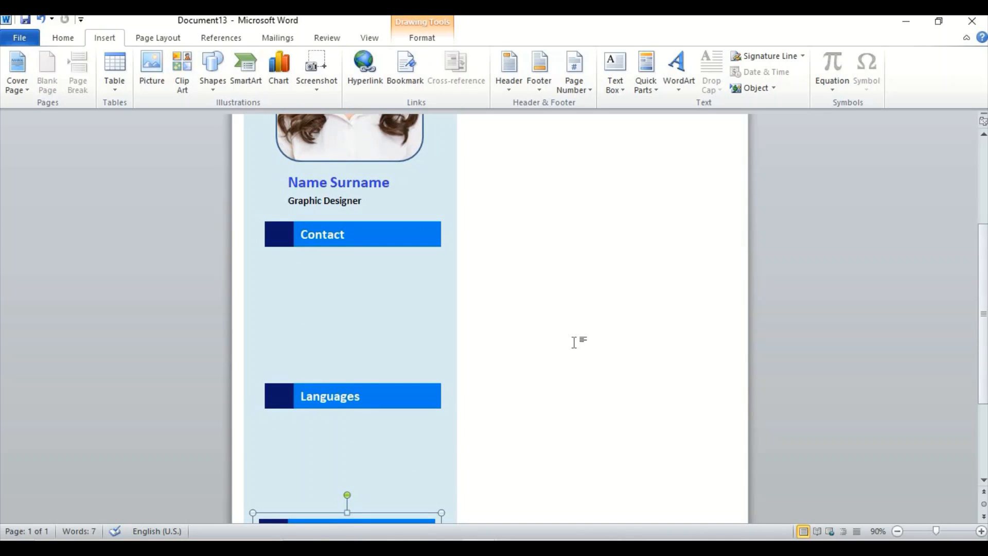
pyautogui.click(368, 240)
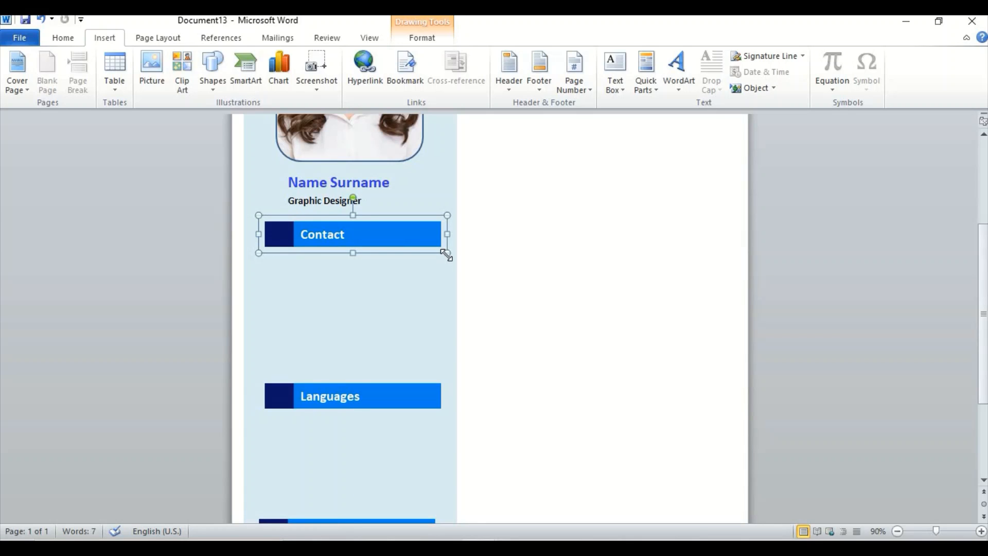
pyautogui.moveTo(446, 253); pyautogui.dragTo(452, 256)
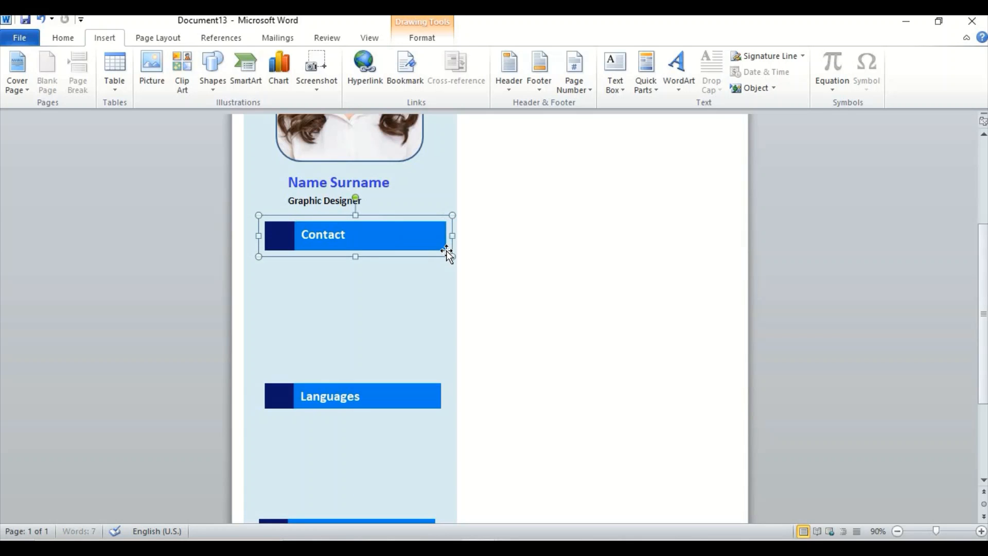
pyautogui.doubleClick(357, 246)
pyautogui.hotkey('ctrl', 'z')
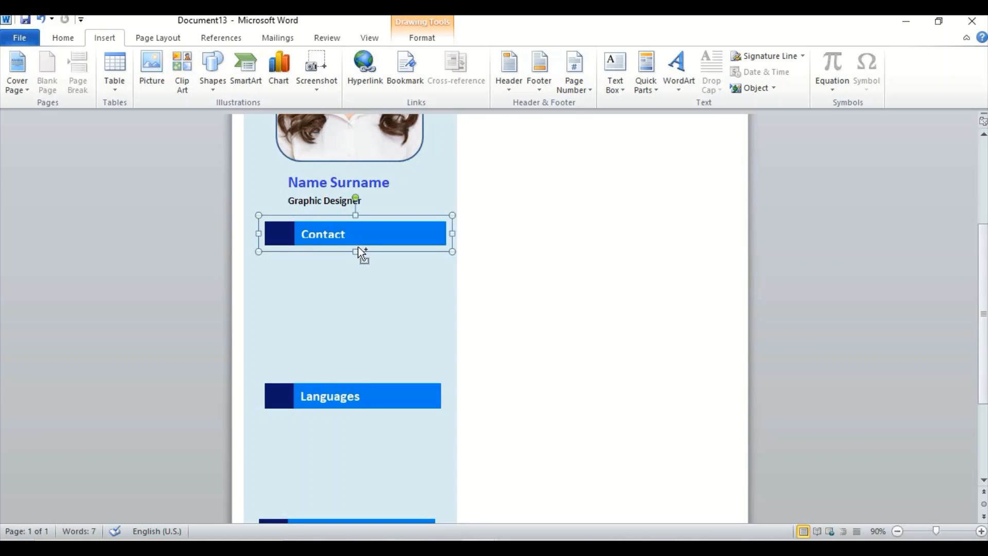
pyautogui.click(357, 286)
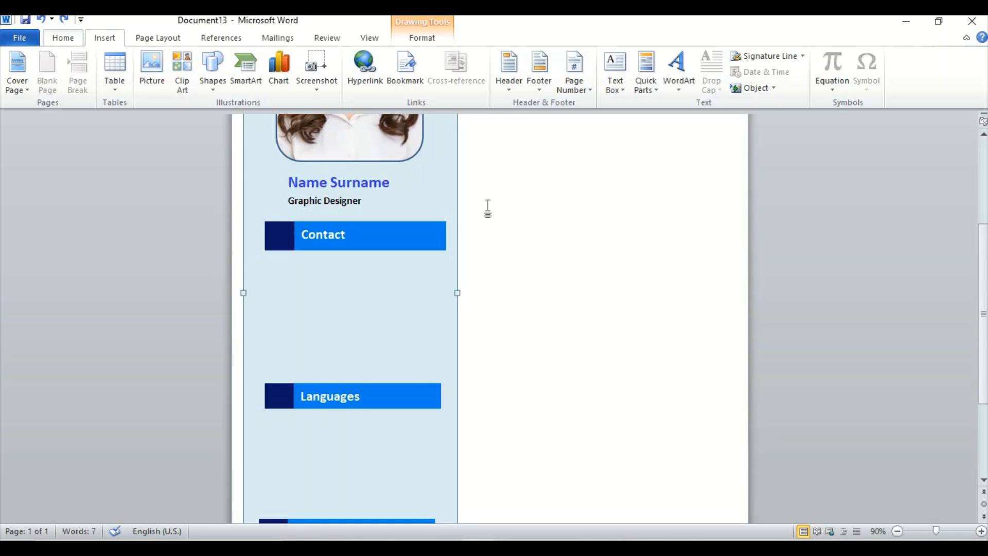
# - Nudge the portrait straight up, close to the upper edge of the sidebar
pyautogui.moveTo(983, 293); pyautogui.dragTo(984, 209)
pyautogui.click(389, 266)
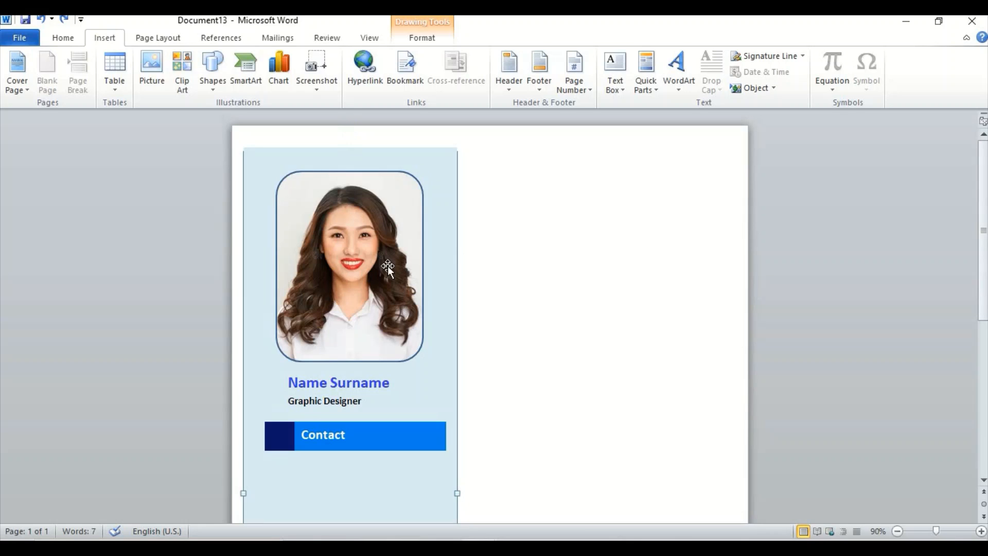
pyautogui.press('Up')
pyautogui.press('Up')
pyautogui.press('Up')
pyautogui.press('Up')
pyautogui.press('Up')
pyautogui.press('Up')
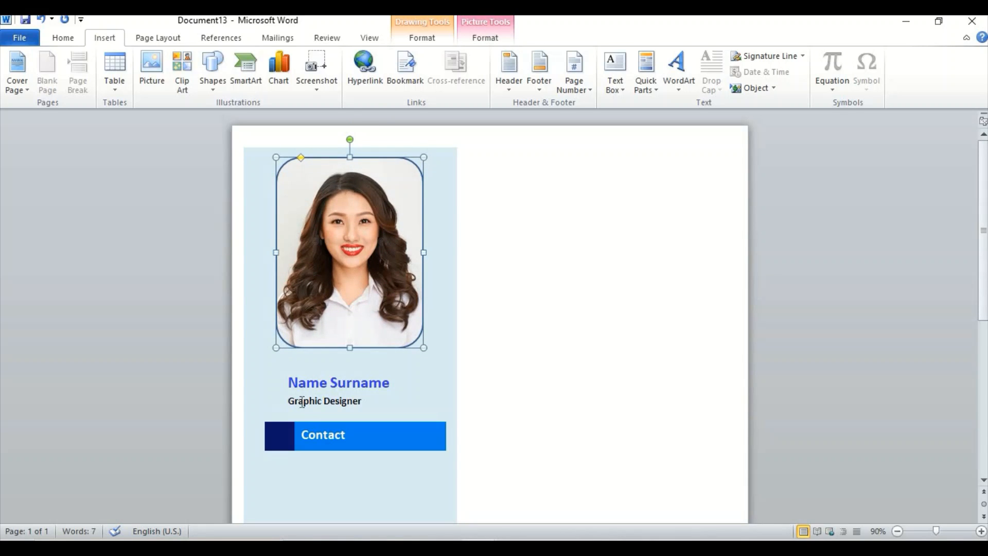
# - Nudge the name and job title text box up so it sits directly beneath the portrait
pyautogui.click(317, 391)
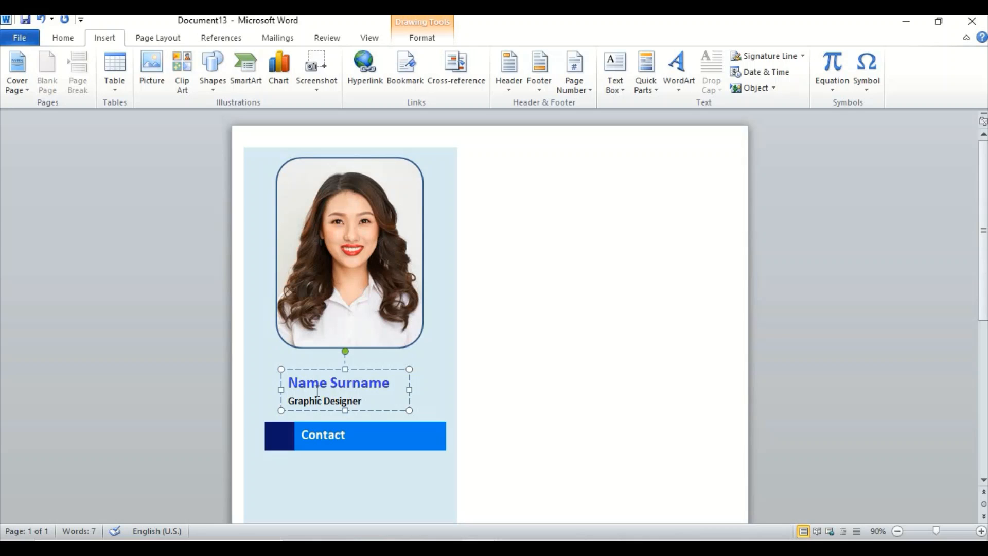
pyautogui.click(339, 370)
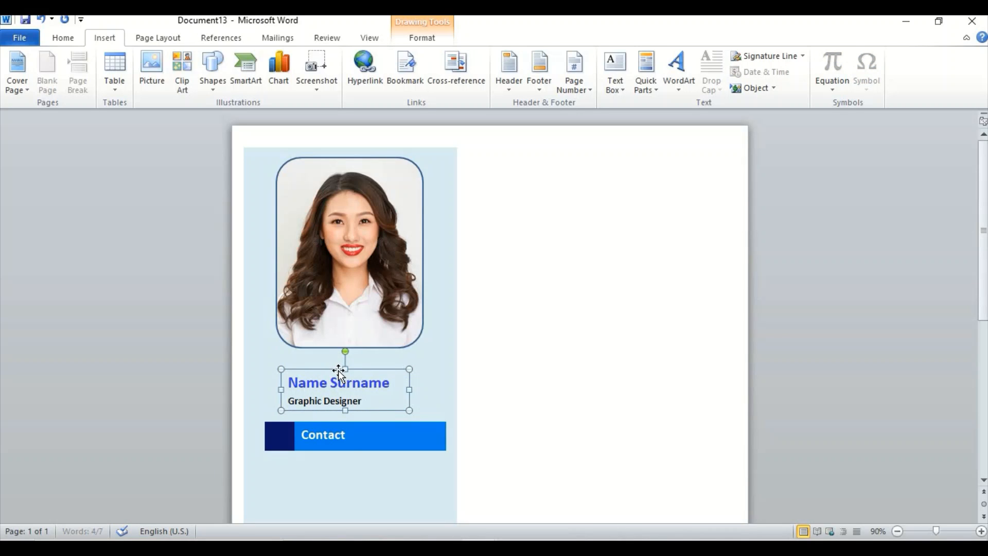
pyautogui.press('Up')
pyautogui.press('Up')
pyautogui.press('Up')
pyautogui.press('Up')
pyautogui.press('Up')
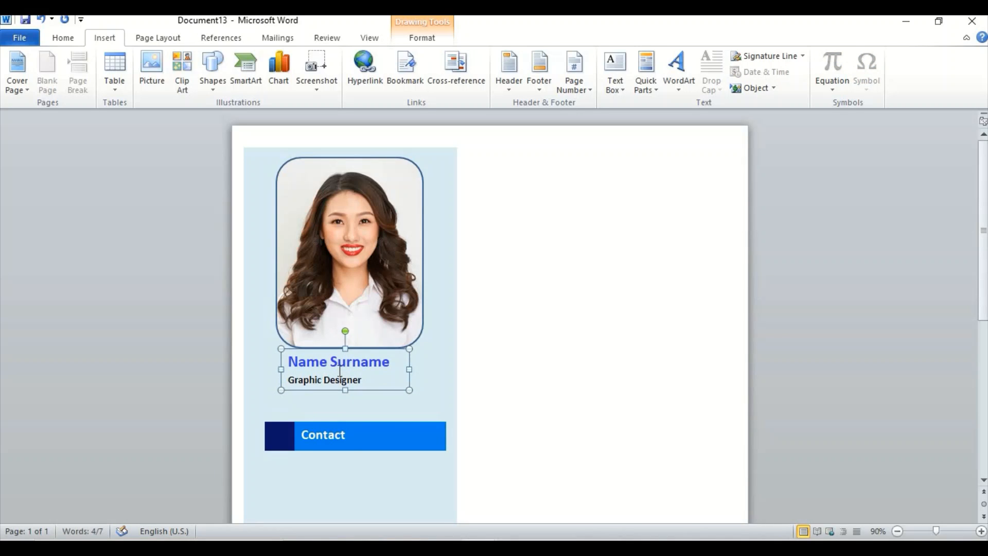
# - Nudge the grouped "Contact" bar up to sit just below the job title
pyautogui.click(374, 441)
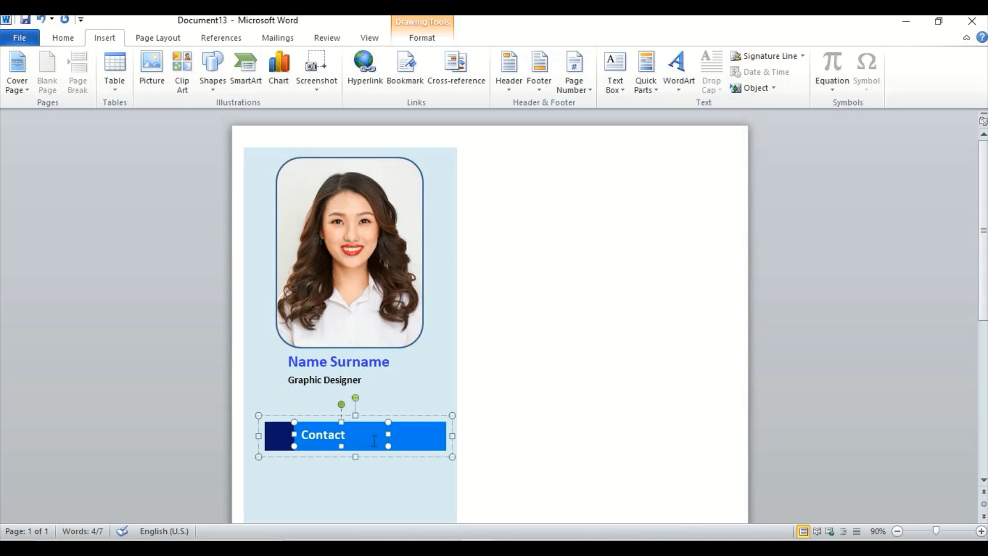
pyautogui.click(372, 415)
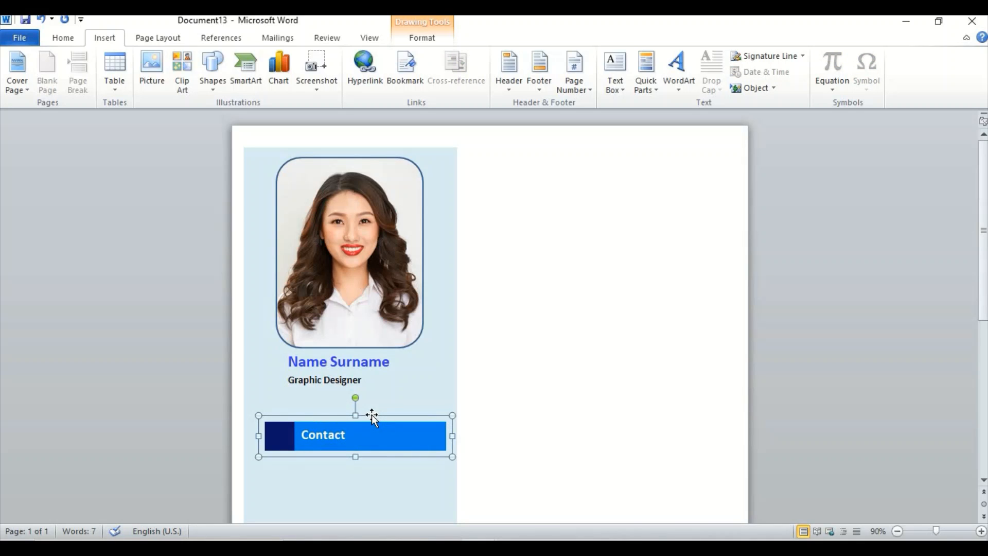
pyautogui.press('Up')
pyautogui.press('Up')
pyautogui.press('Up')
pyautogui.press('Up')
pyautogui.press('Up')
pyautogui.press('Up')
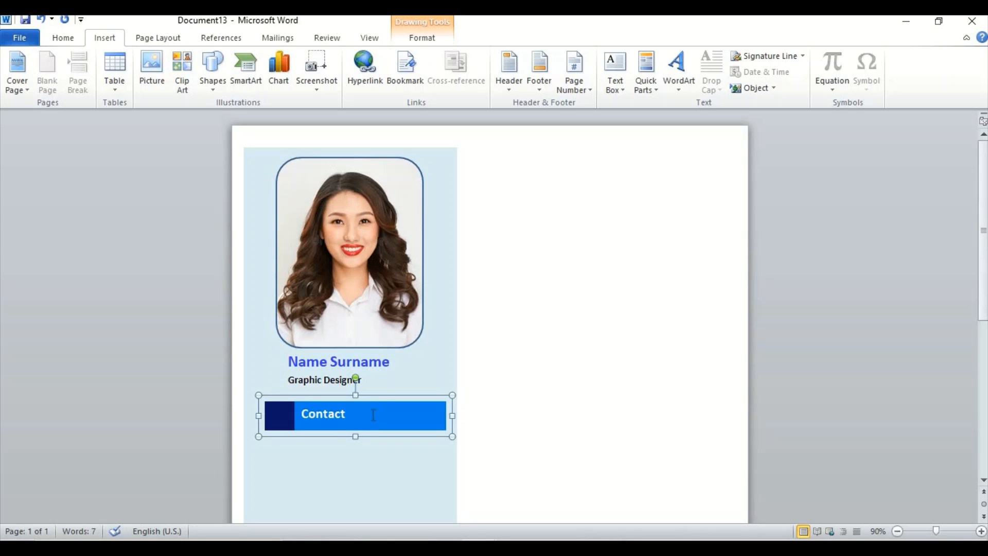
pyautogui.press('Up')
pyautogui.press('Up')
pyautogui.press('Up')
pyautogui.press('Up')
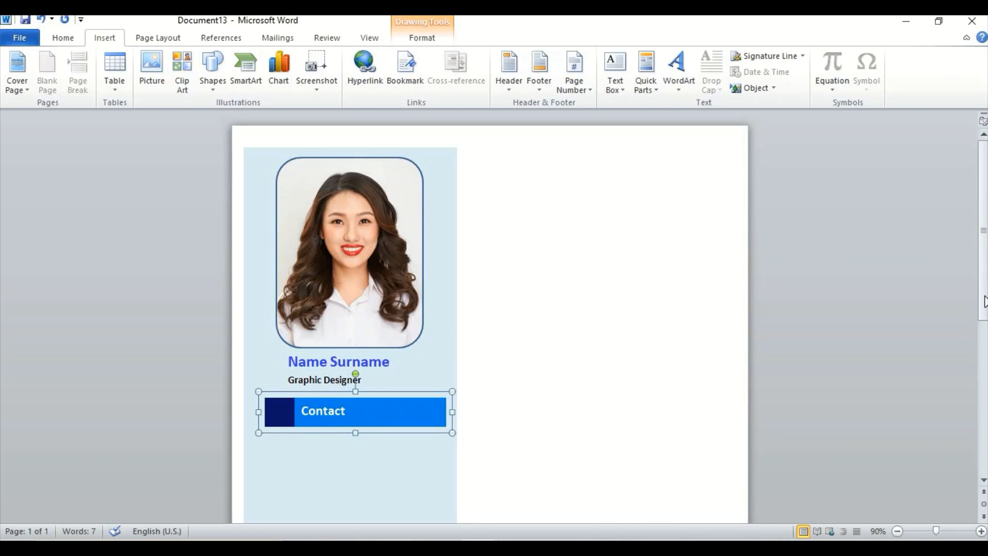
# - Draw a text box about 2.35" high and 2.55" wide between the "Contact" and "Languages" bars
pyautogui.scroll(-5, 984, 301)
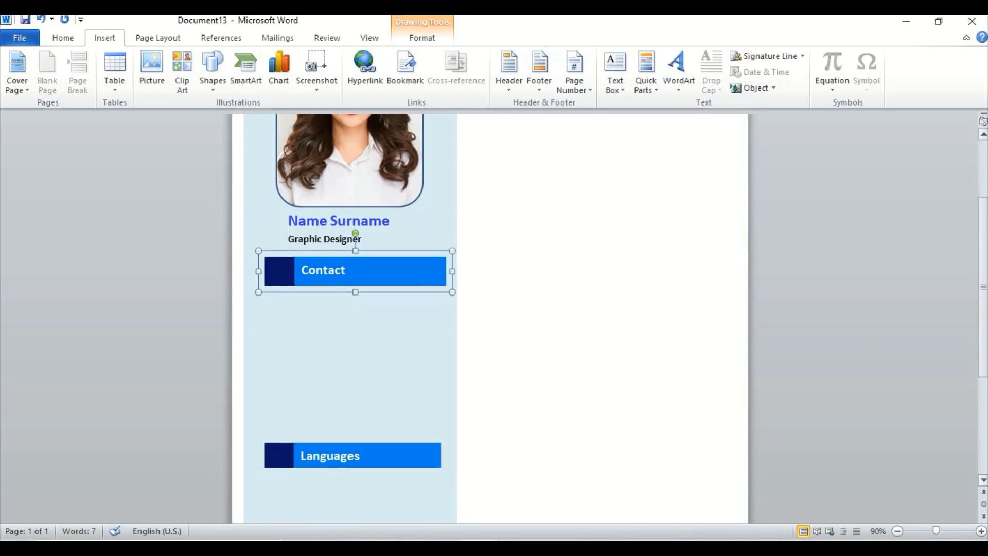
pyautogui.click(268, 295)
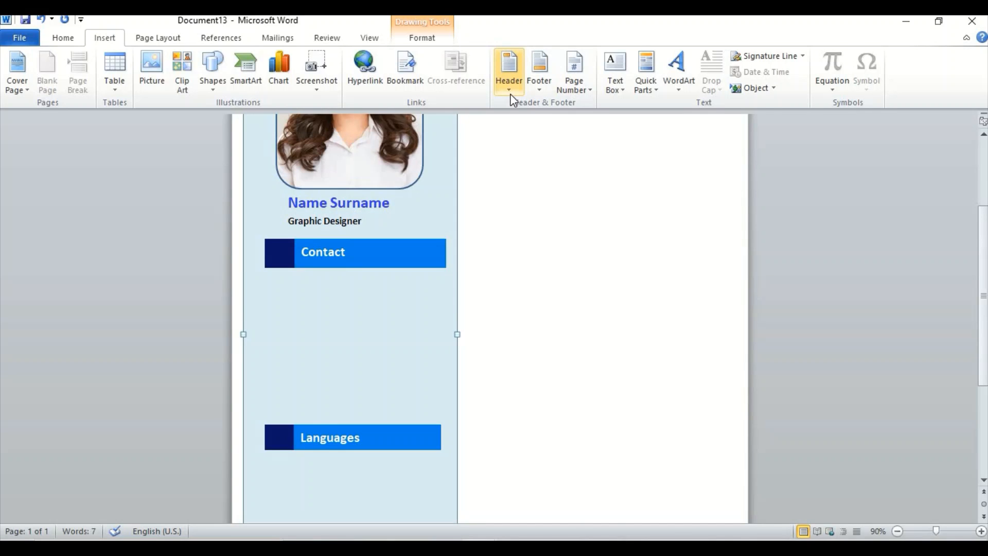
pyautogui.click(622, 95)
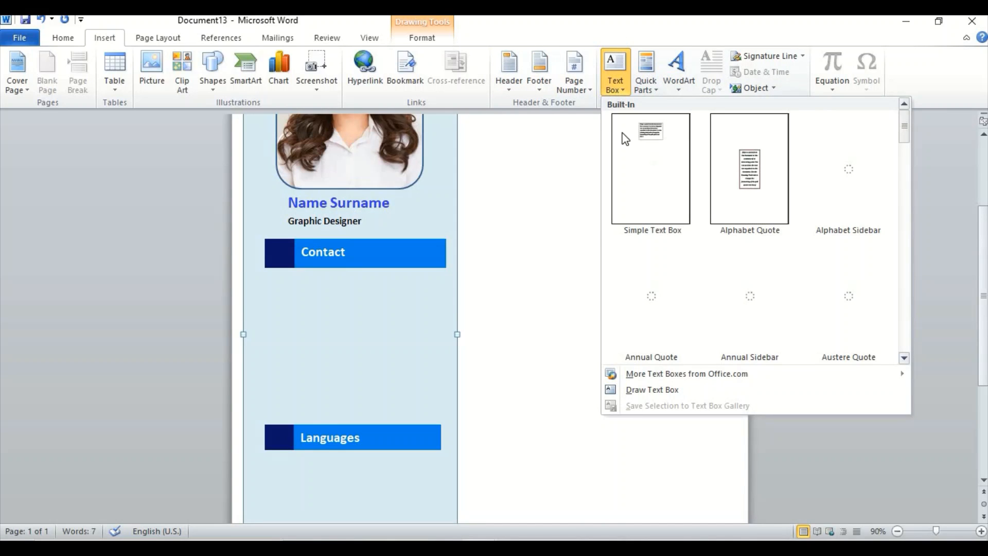
pyautogui.click(633, 390)
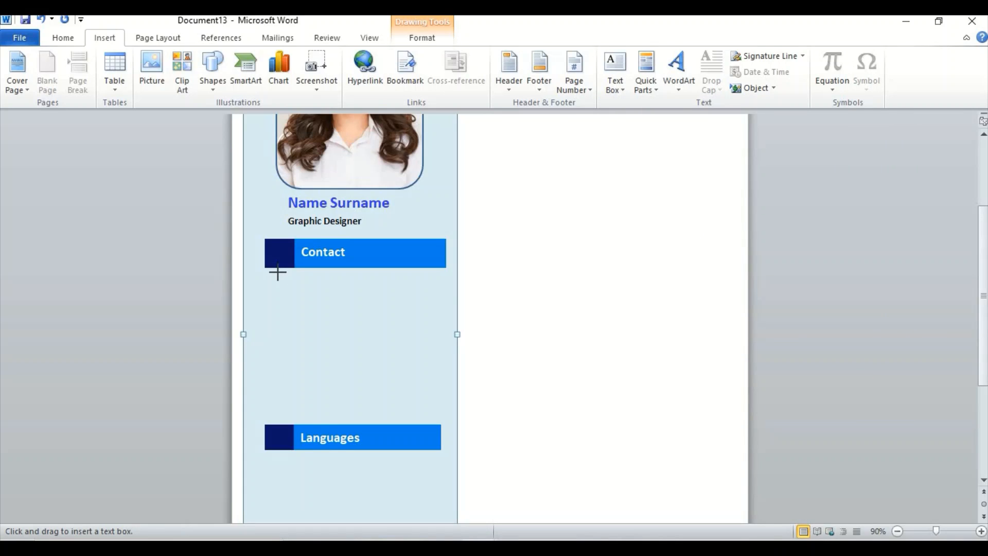
pyautogui.moveTo(278, 273); pyautogui.dragTo(434, 421)
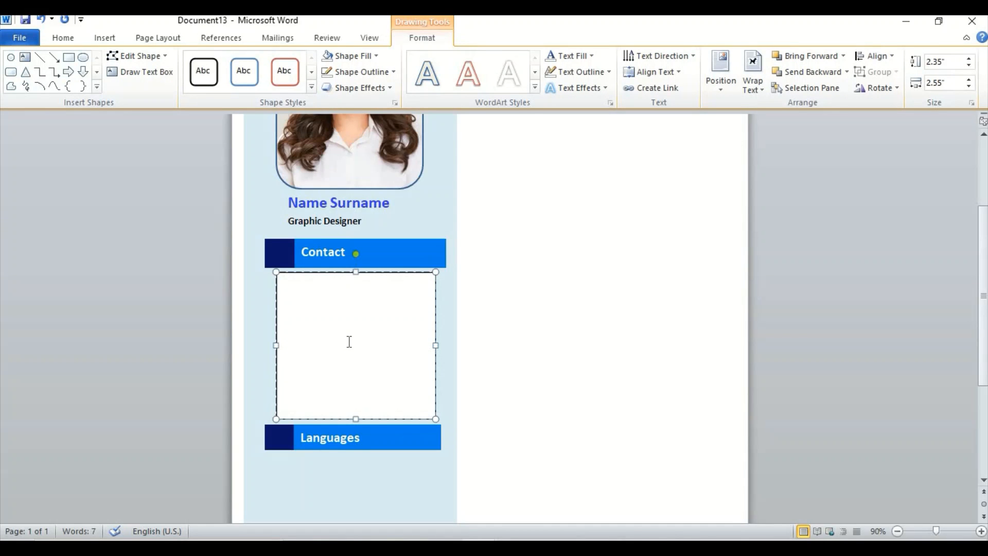
# - Enter "Phone" in the new text box with the phone number on the line below
pyautogui.write('Phone')
pyautogui.press('Return')
pyautogui.write('012345678')
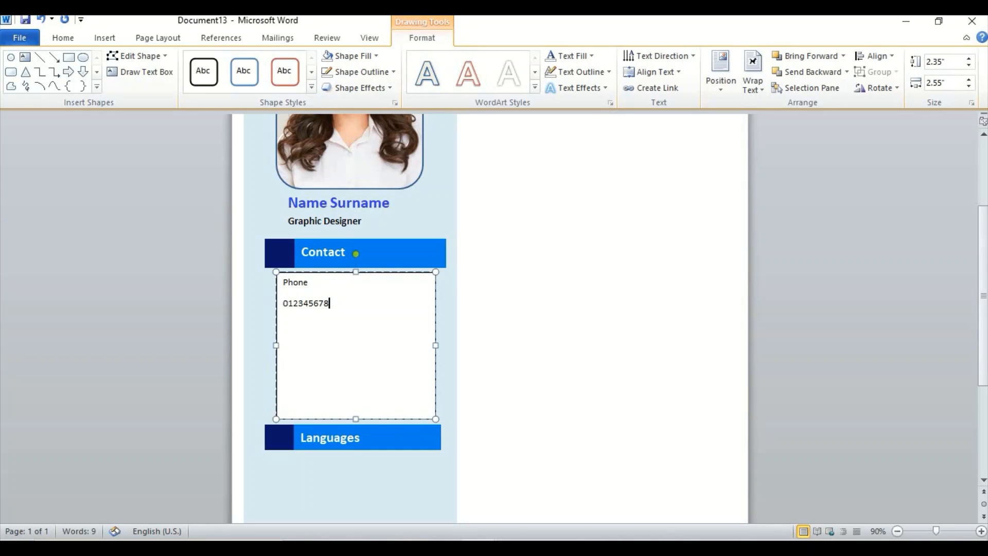
pyautogui.write('9')
pyautogui.moveTo(308, 284); pyautogui.dragTo(337, 308)
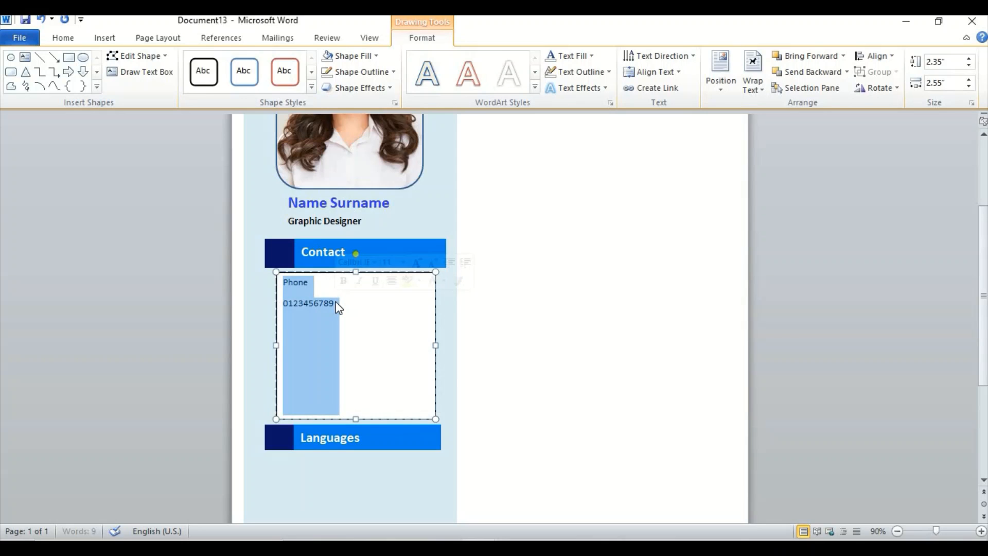
pyautogui.moveTo(479, 547)
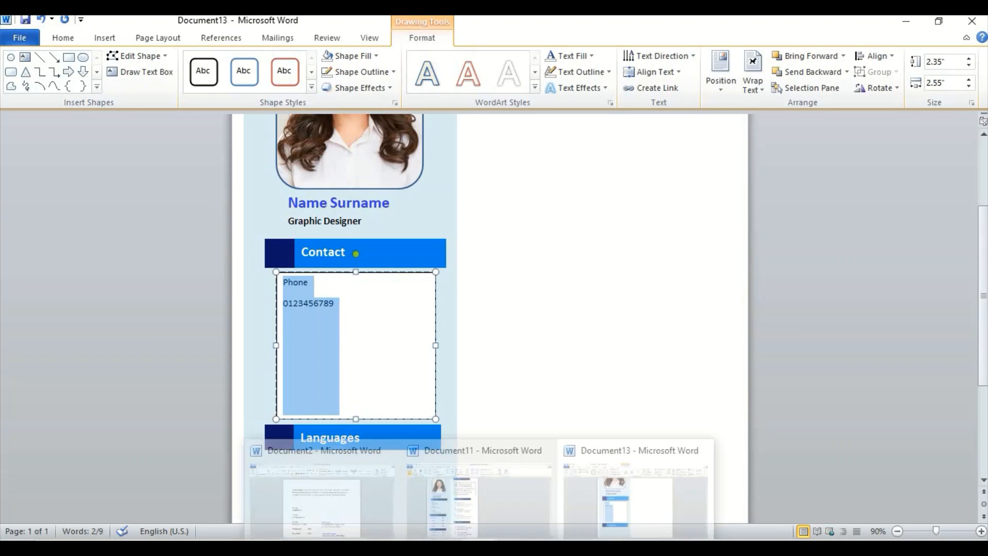
pyautogui.moveTo(319, 502)
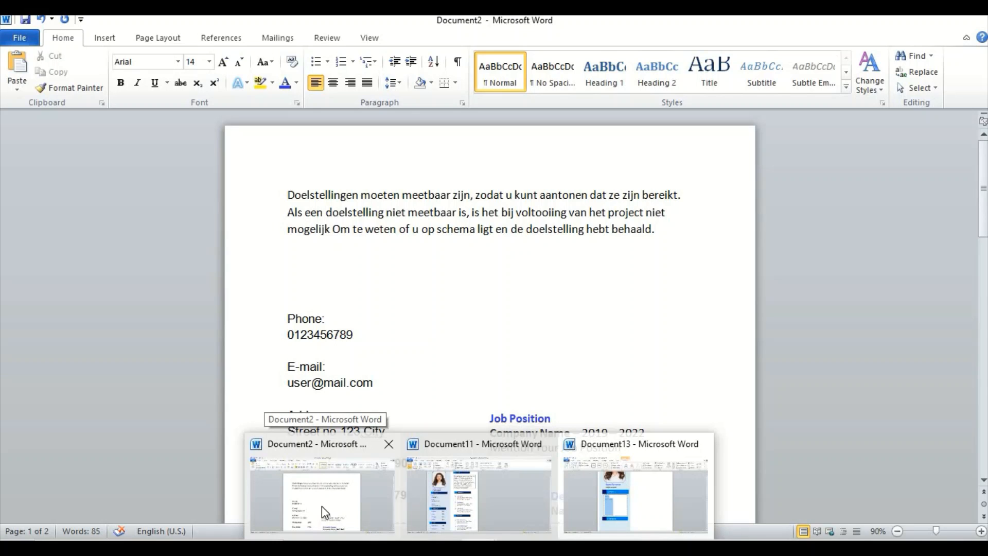
pyautogui.click(374, 351)
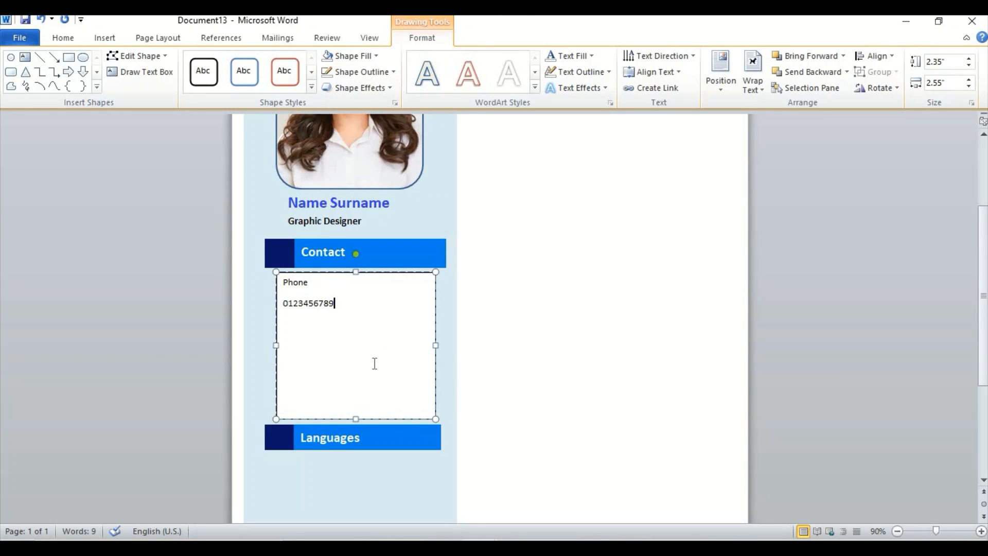
# - Switch to Document2 and try to select only the phone, e-mail and address details
pyautogui.moveTo(421, 518)
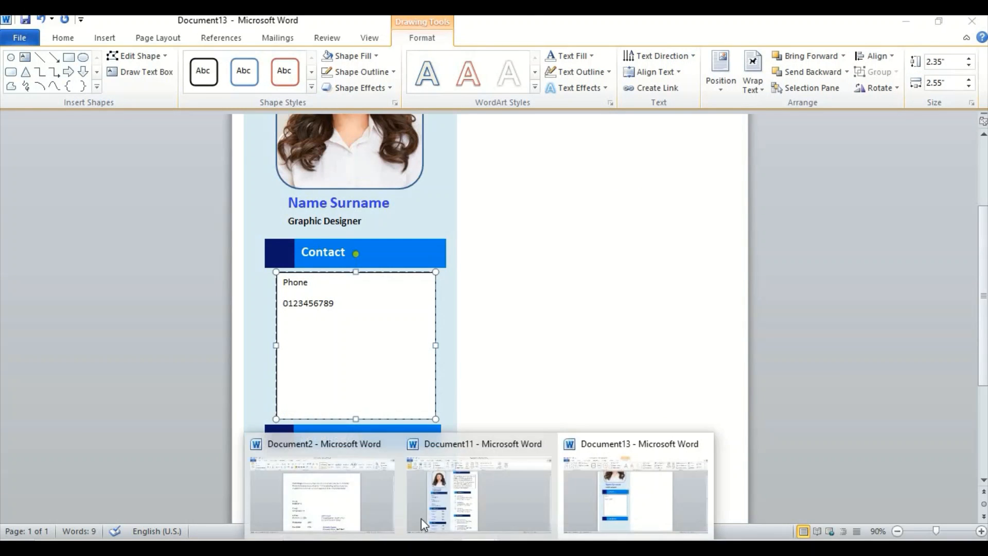
pyautogui.click(369, 508)
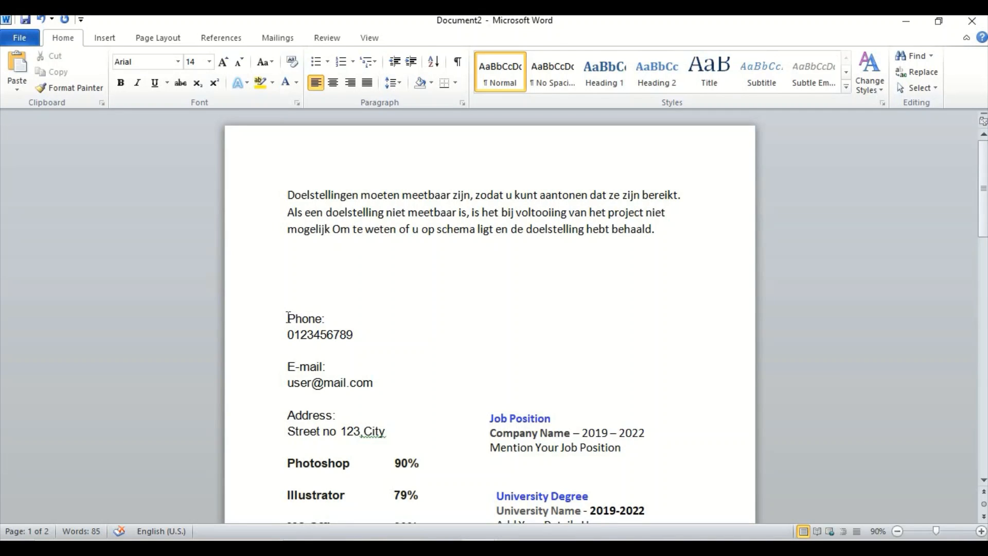
pyautogui.moveTo(288, 318); pyautogui.dragTo(385, 431)
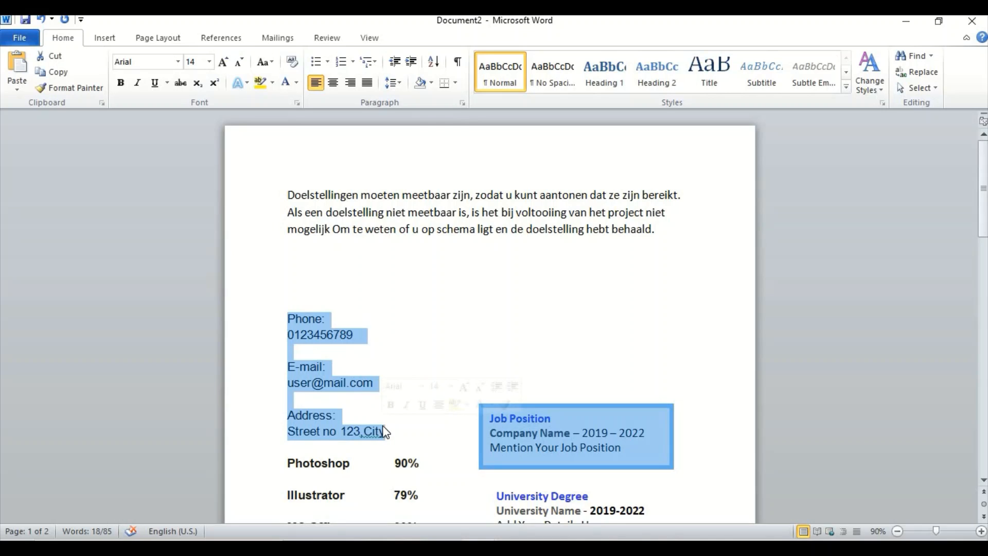
pyautogui.click(383, 431)
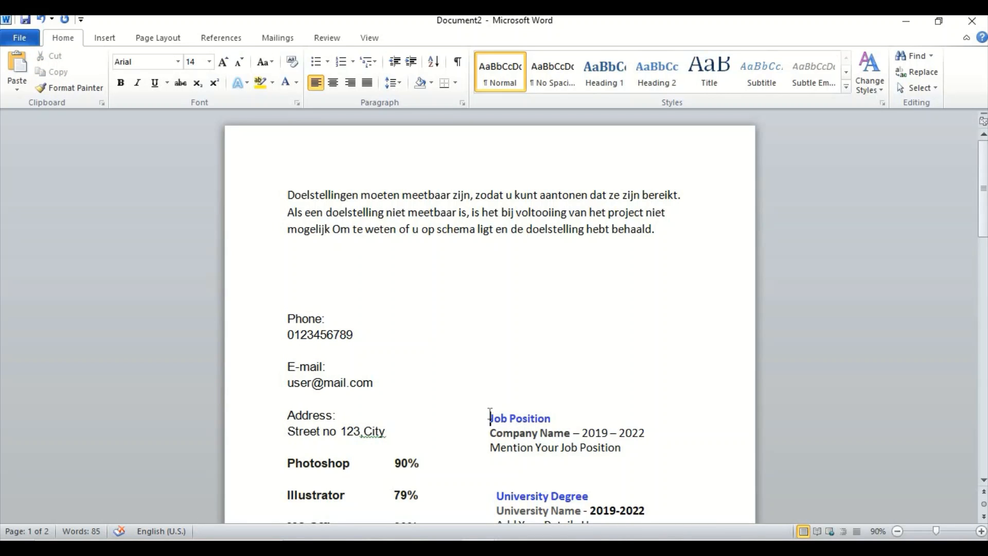
# - Insert two blank lines above "Job Position" in its text box in Document2
pyautogui.click(490, 415)
pyautogui.press('Return')
pyautogui.press('Return')
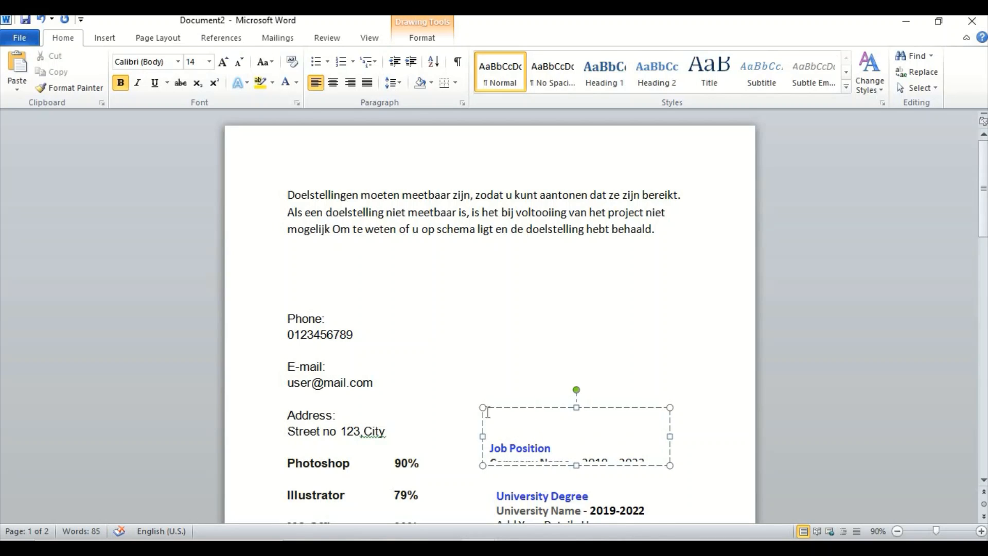
# - Select the phone and e-mail details in Document2 and return to Document13
pyautogui.moveTo(286, 316)
pyautogui.mouseDown()
pyautogui.moveTo(309, 382)
pyautogui.moveTo(341, 411)
pyautogui.moveTo(359, 421)
pyautogui.moveTo(357, 399)
pyautogui.moveTo(375, 390)
pyautogui.mouseUp()
pyautogui.click(478, 548)
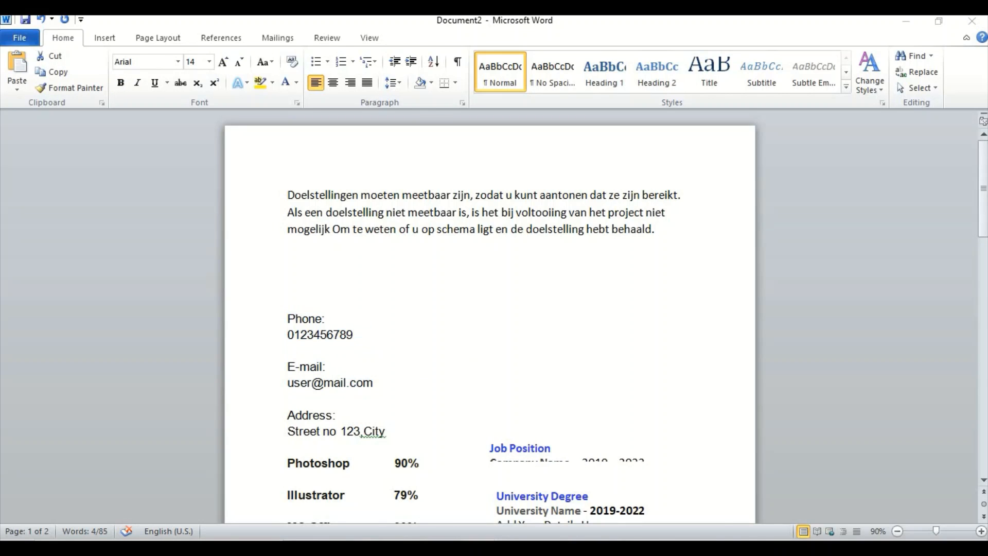
pyautogui.click(621, 487)
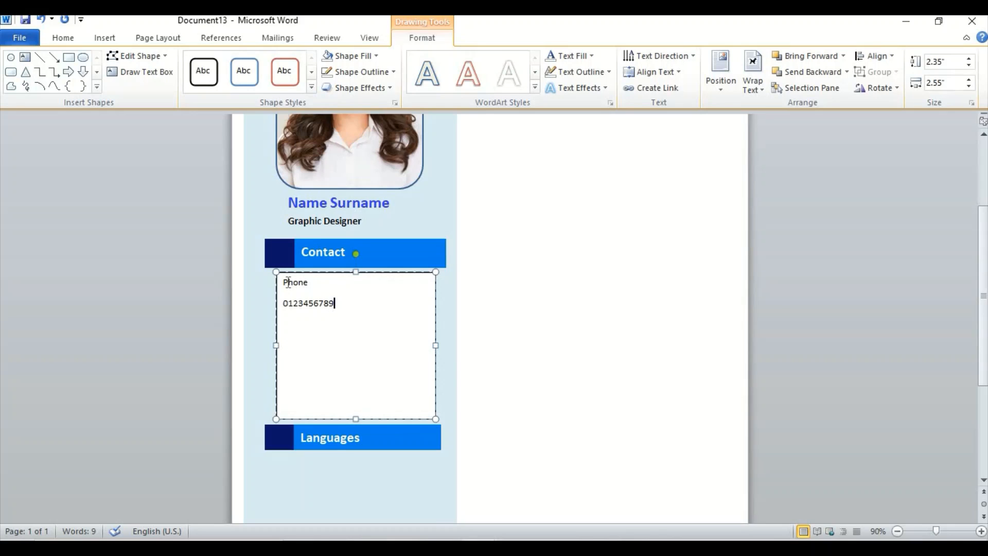
# - Remove the space after paragraphs for all text in the text box under Contact
pyautogui.doubleClick(305, 283)
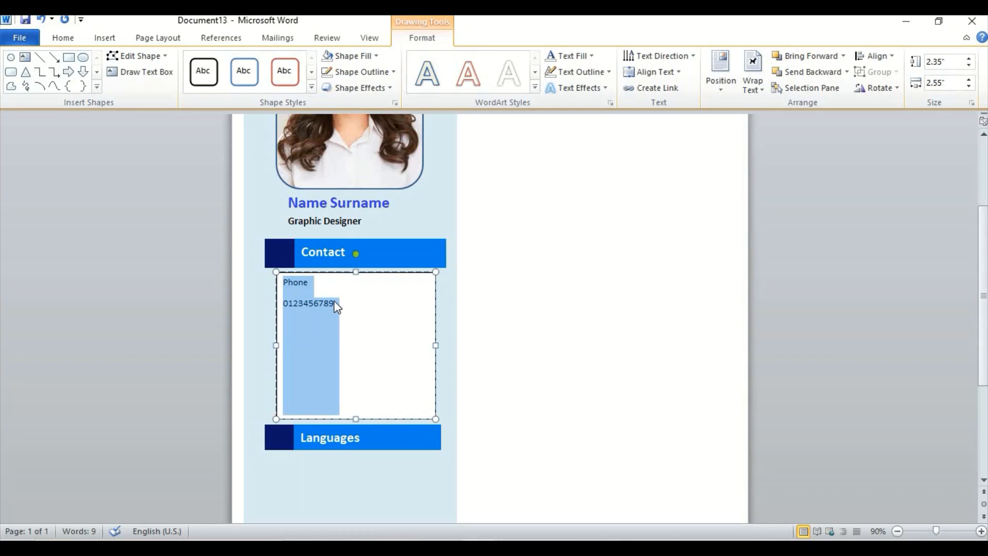
pyautogui.hotkey('ctrl', 'a')
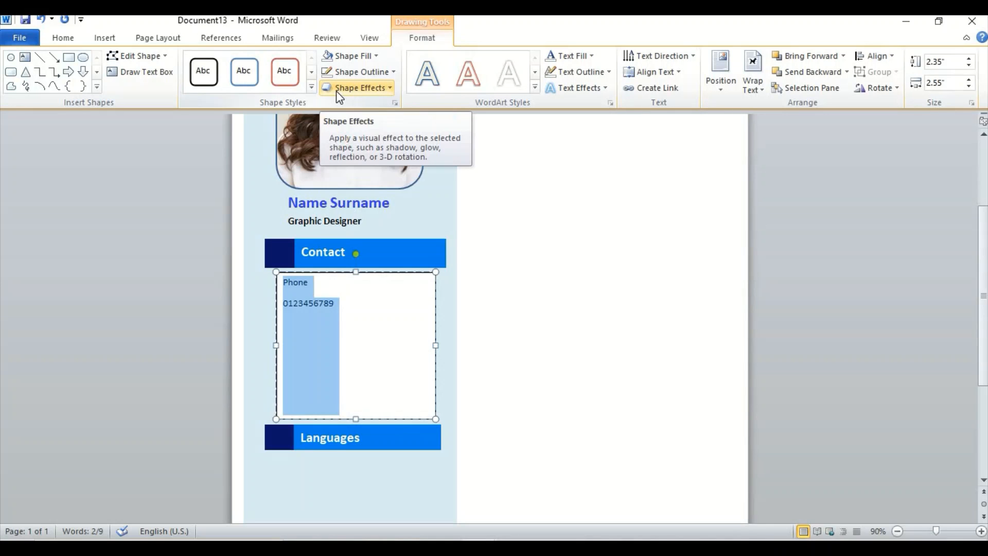
pyautogui.click(64, 38)
pyautogui.click(394, 82)
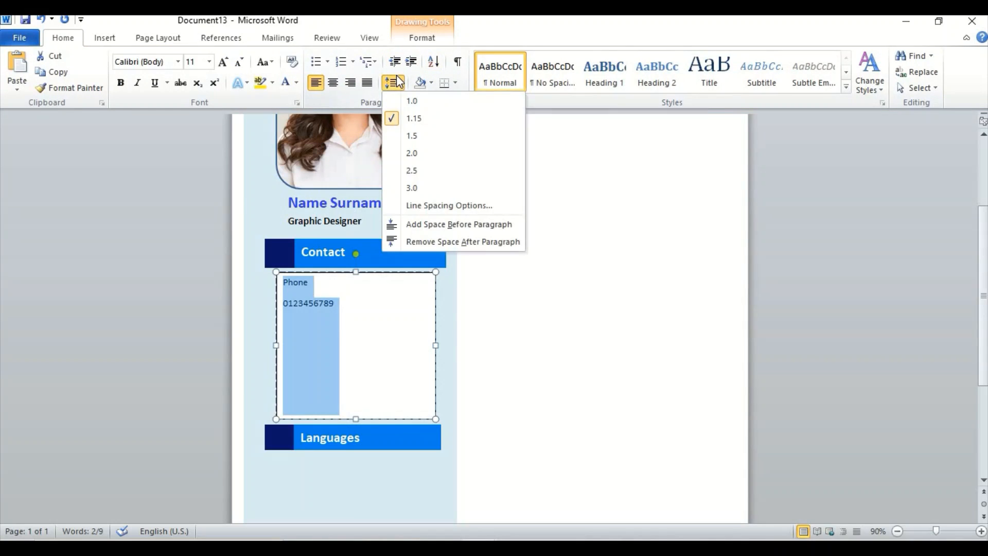
pyautogui.click(430, 242)
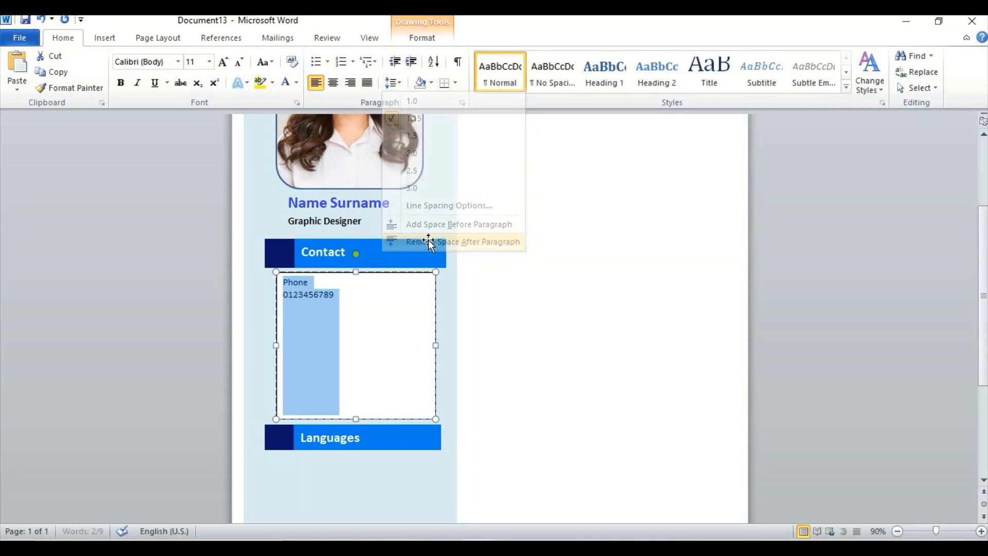
# - Add an "E-mail" label below the phone number, separated by a blank line, and enter the e-mail address on the line beneath
pyautogui.click(369, 296)
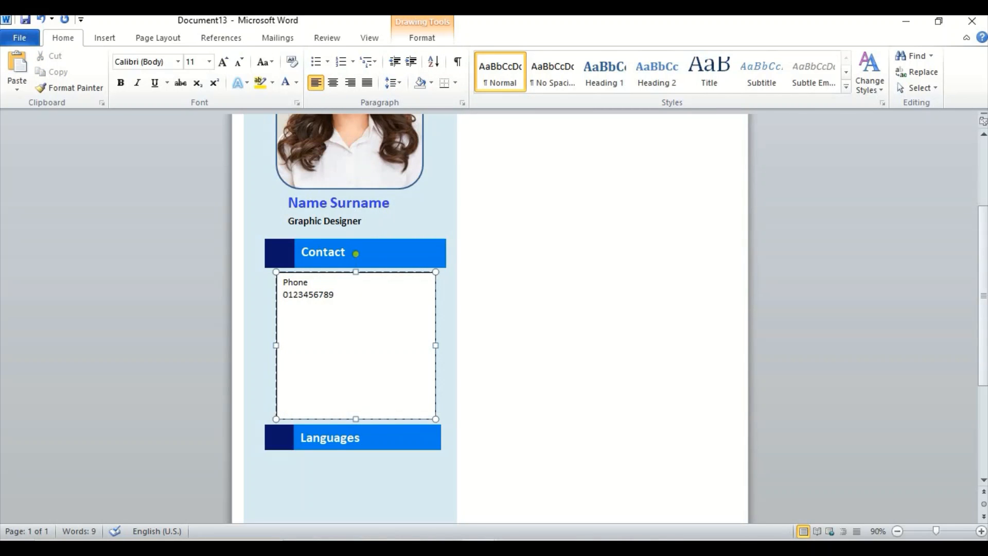
pyautogui.press('Return')
pyautogui.write('EMail')
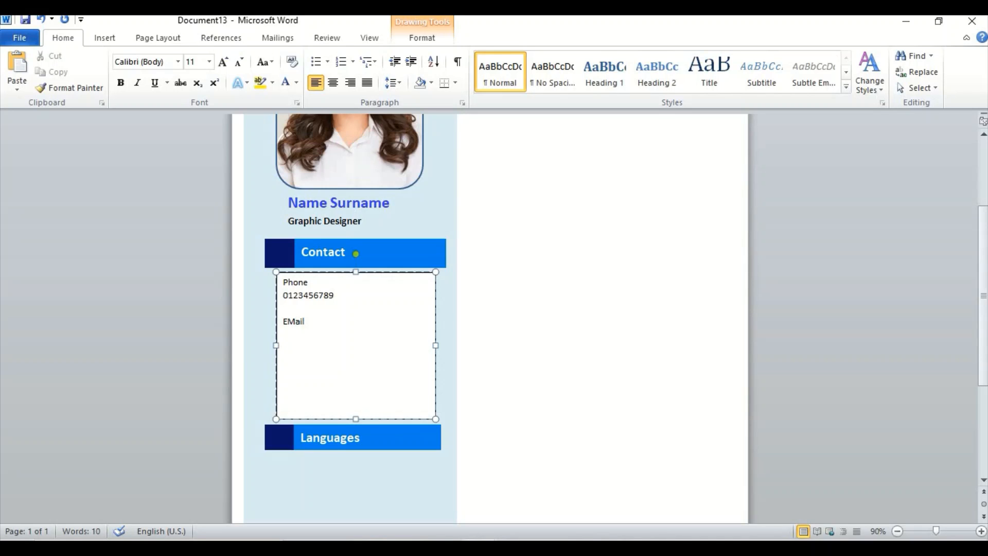
pyautogui.press('BackSpace')
pyautogui.write('-m')
pyautogui.click(319, 331)
pyautogui.press('Return')
pyautogui.write('user@g')
pyautogui.press('BackSpace')
pyautogui.write('mail.com')
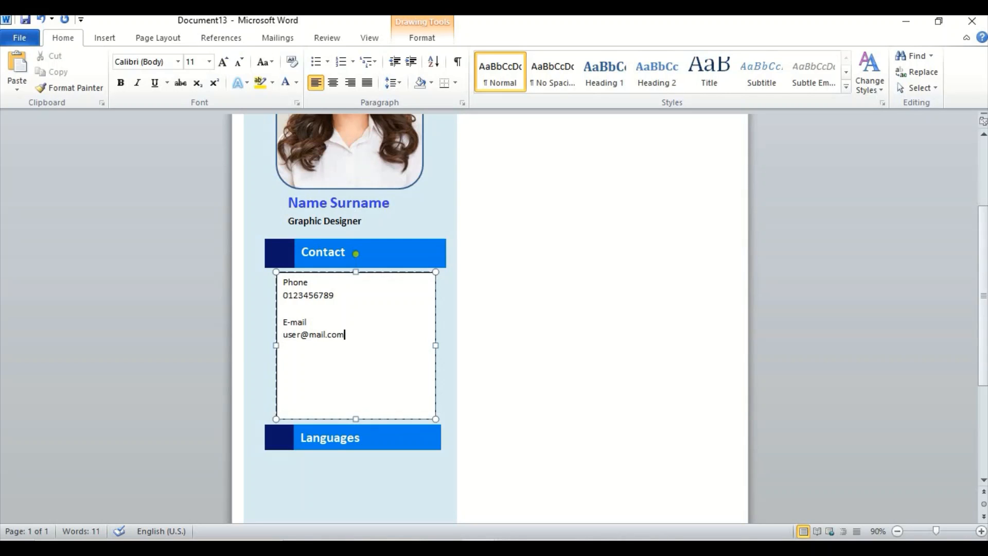
pyautogui.press('Return')
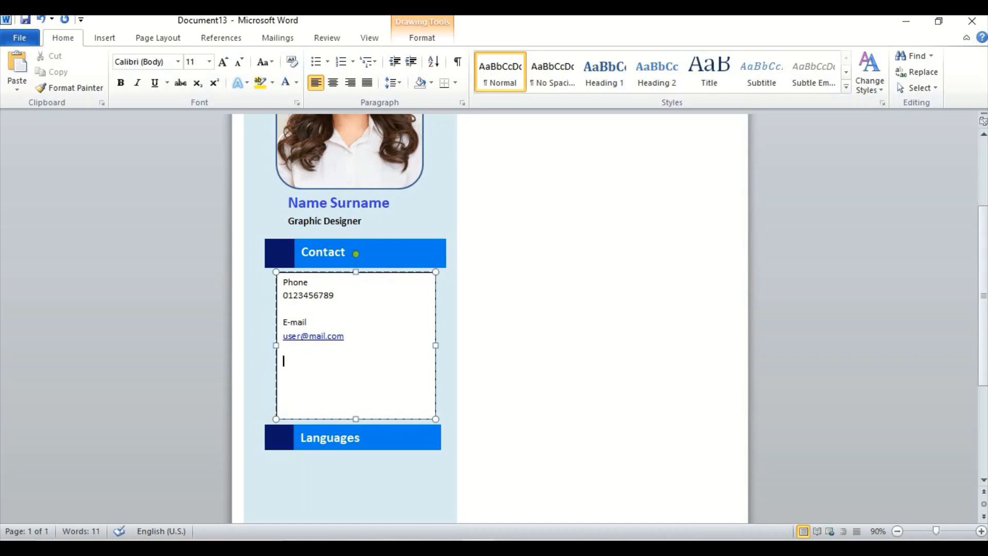
# - Undo the automatic hyperlink formatting on the e-mail address
pyautogui.hotkey('ctrl', 'z')
pyautogui.hotkey('ctrl', 'z')
pyautogui.hotkey('ctrl', 'y')
pyautogui.hotkey('ctrl', 'z')
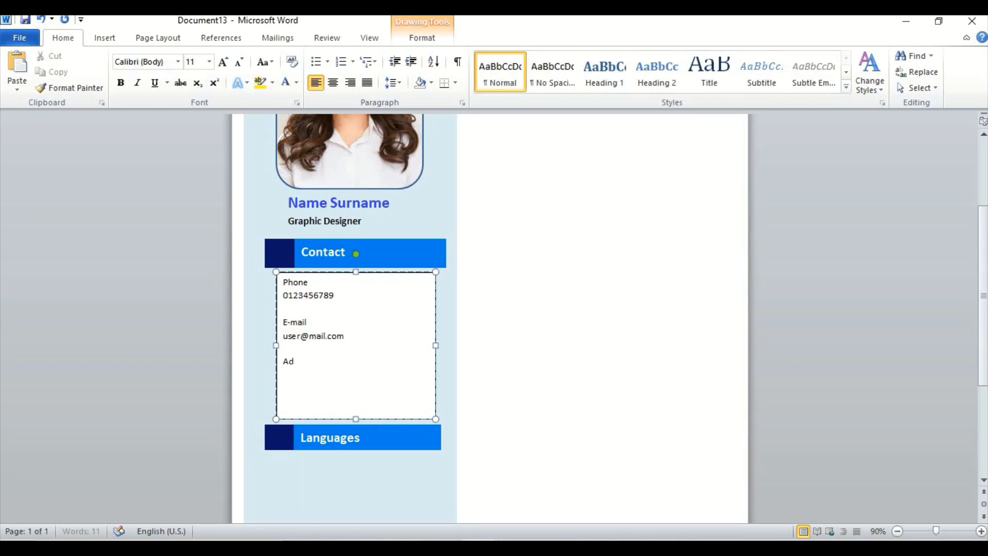
# - Add an "Address" label below the e-mail details and enter the street address on the line beneath
pyautogui.write('ss')
pyautogui.press('Return')
pyautogui.write('Street')
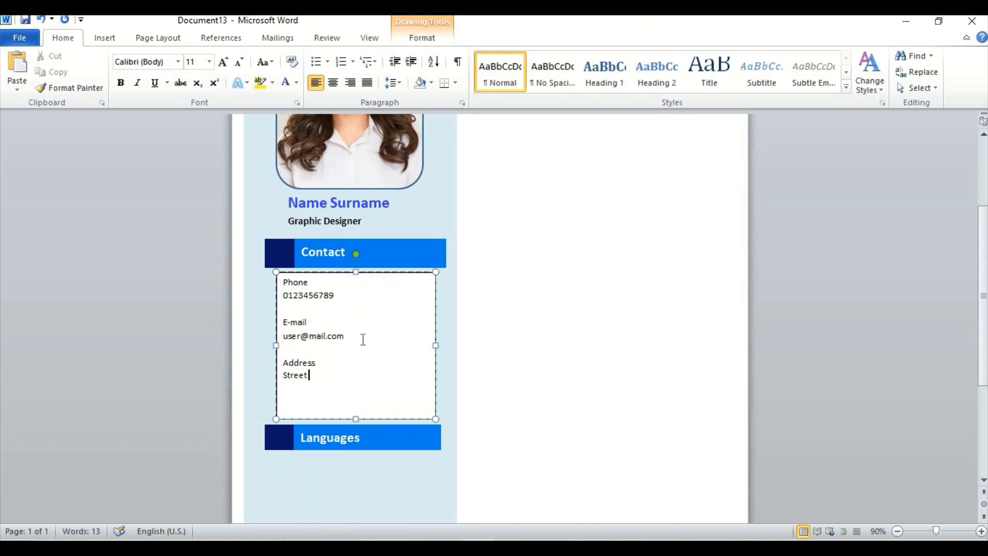
pyautogui.write(' No 123 , City')
# - Format the "Phone" label as 14 pt, bold and in the bright blue from the recent colors
pyautogui.moveTo(284, 280); pyautogui.dragTo(308, 280)
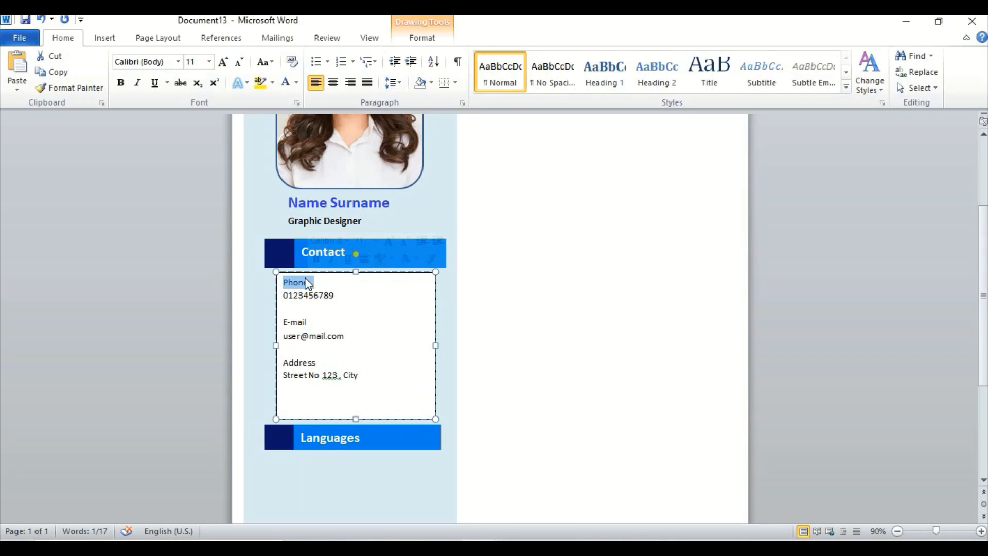
pyautogui.click(209, 62)
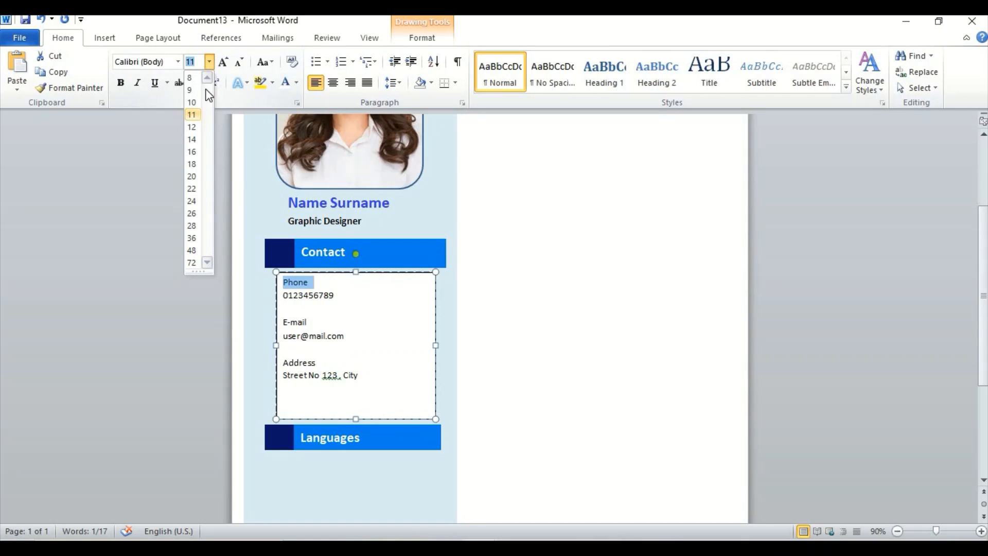
pyautogui.click(191, 140)
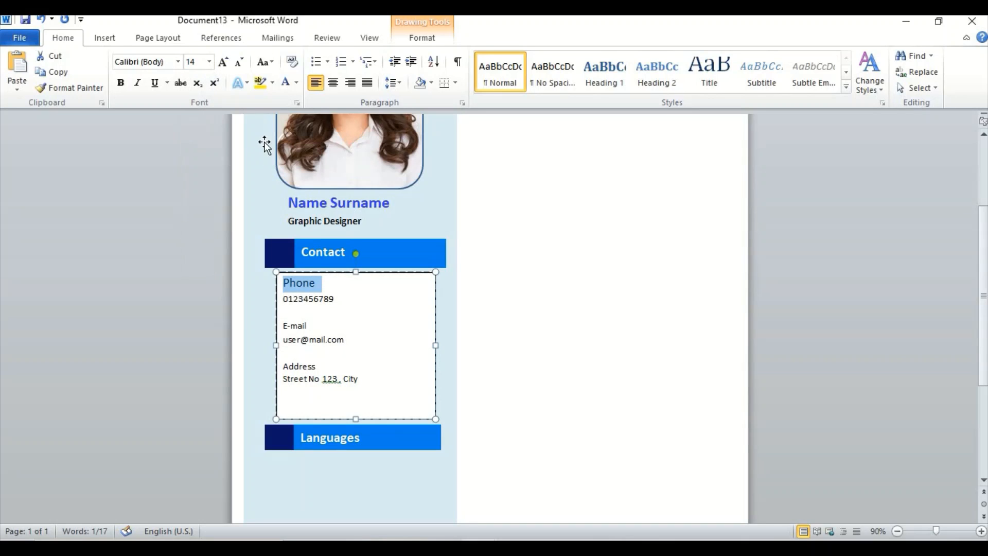
pyautogui.click(124, 87)
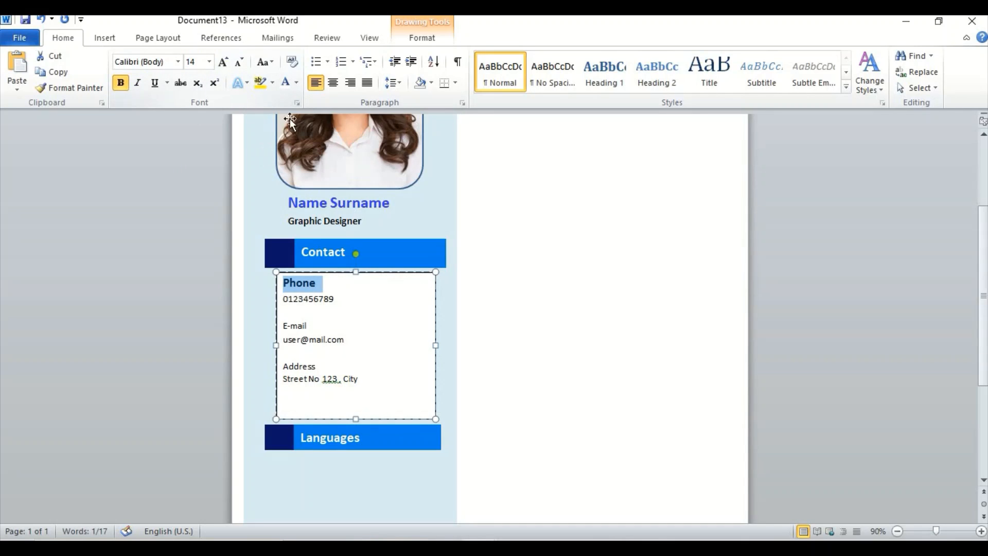
pyautogui.click(297, 83)
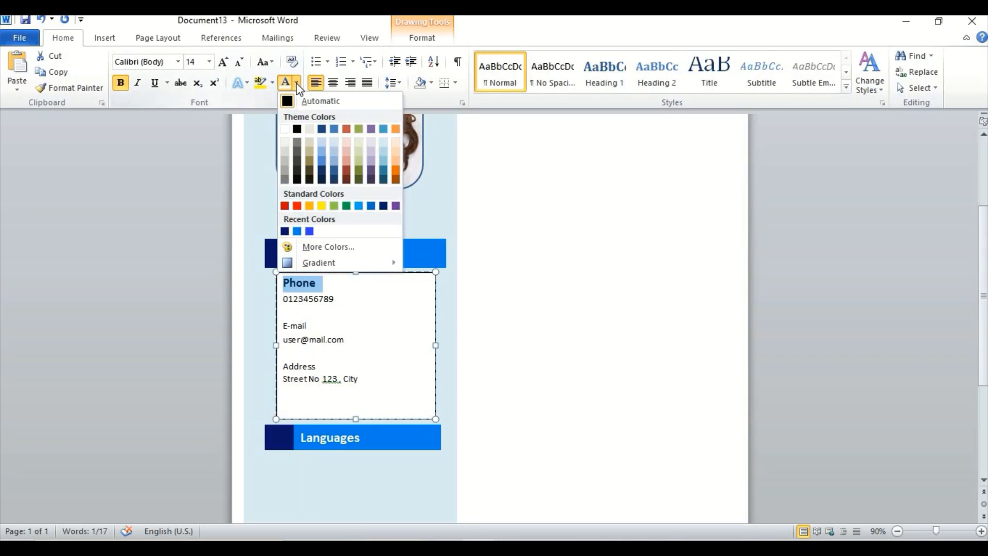
pyautogui.click(298, 230)
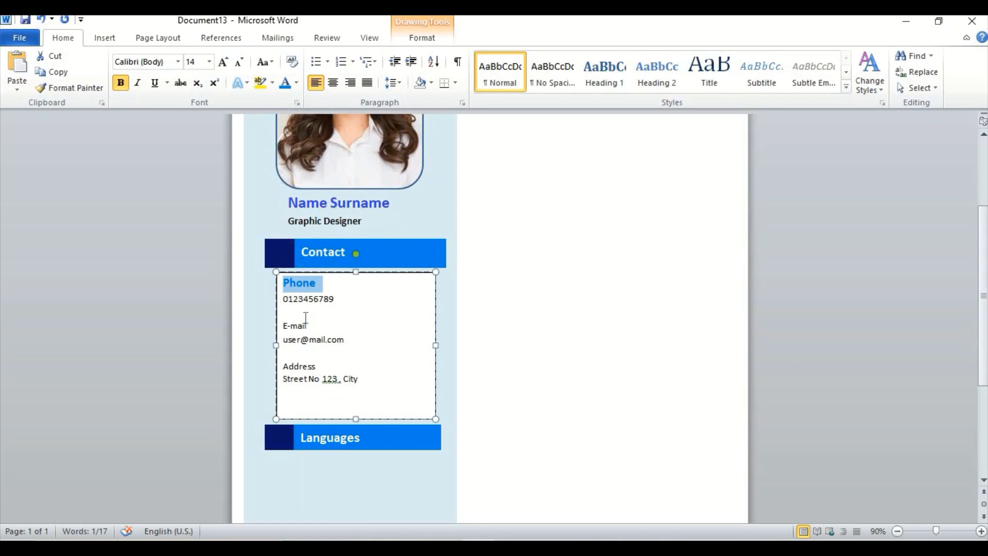
# - Format the "E-mail" label as 14 pt, bold and in the same bright blue
pyautogui.moveTo(311, 325); pyautogui.dragTo(283, 325)
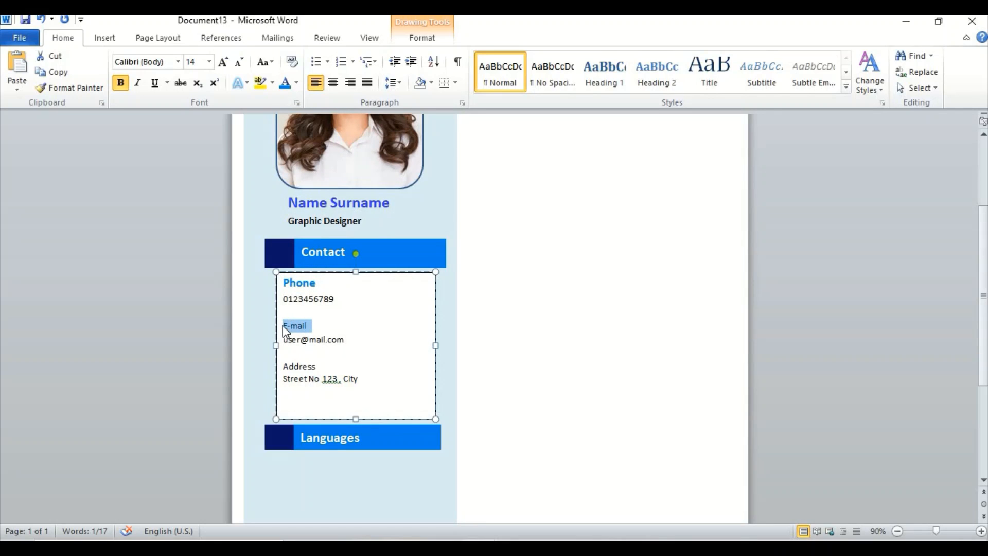
pyautogui.click(208, 63)
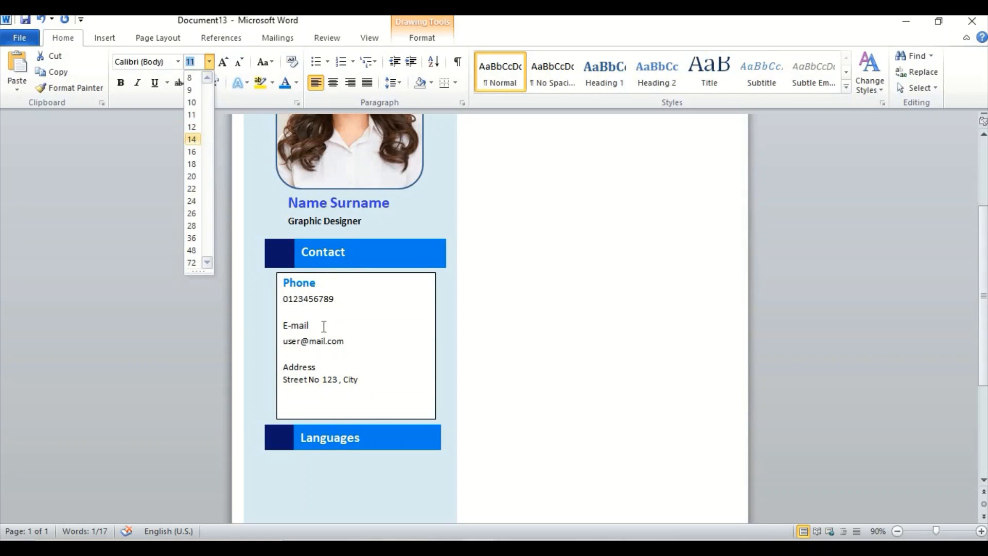
pyautogui.click(192, 140)
pyautogui.click(120, 83)
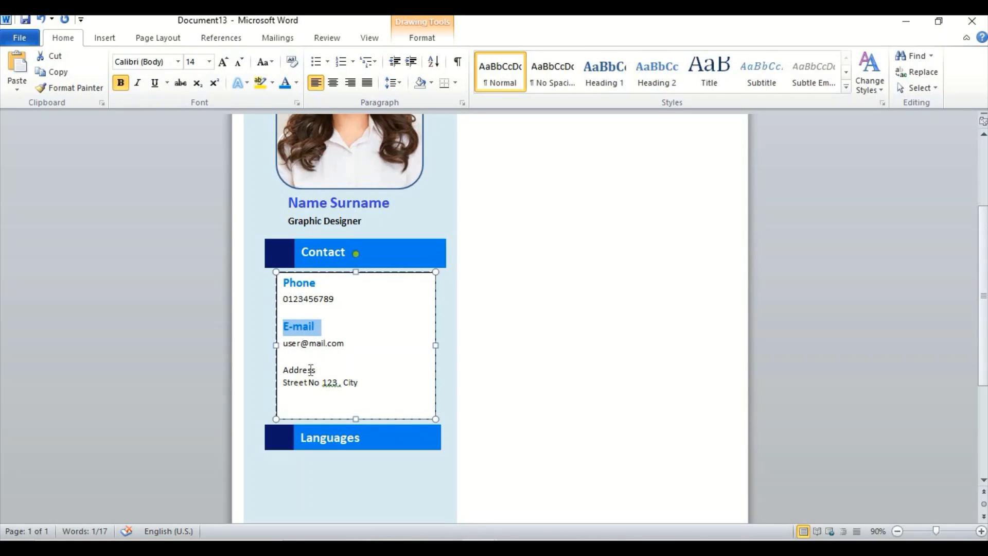
# - Format the "Address" label as bold, bright blue and 14 pt to match the other labels
pyautogui.moveTo(316, 369); pyautogui.dragTo(283, 369)
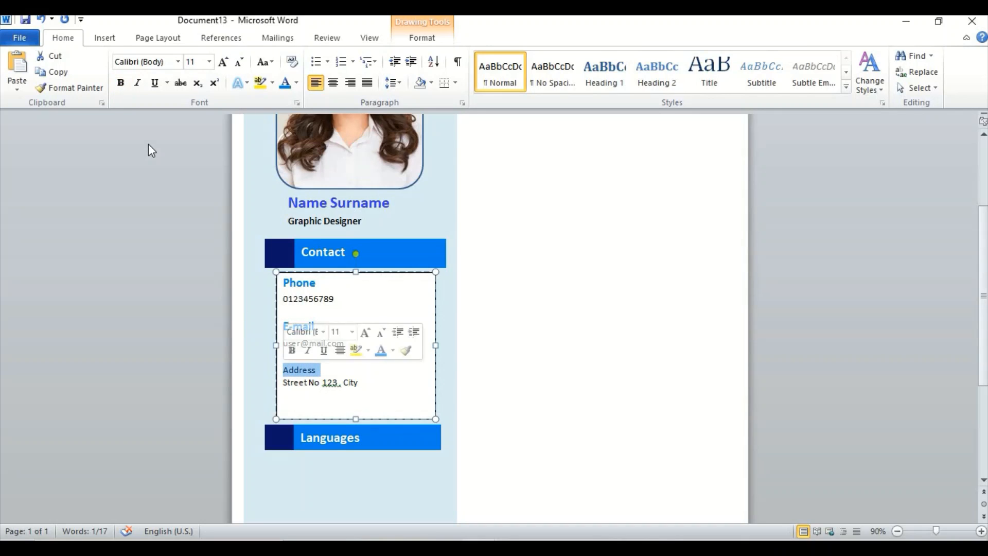
pyautogui.click(120, 82)
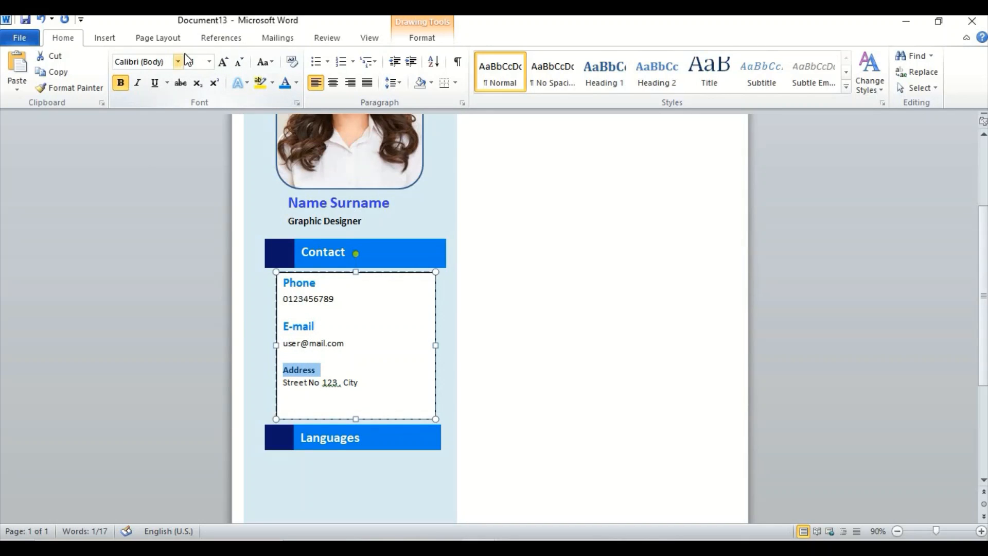
pyautogui.click(285, 84)
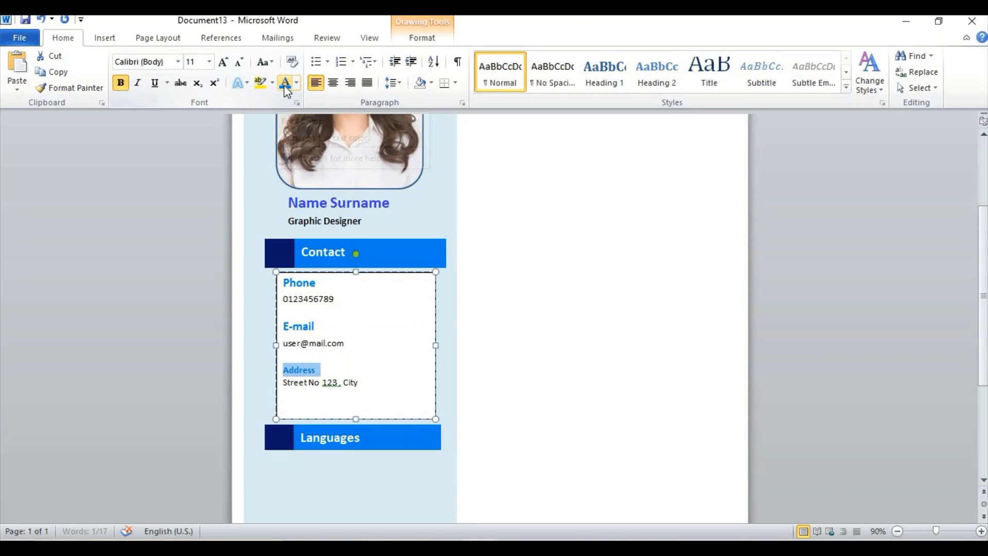
pyautogui.click(209, 62)
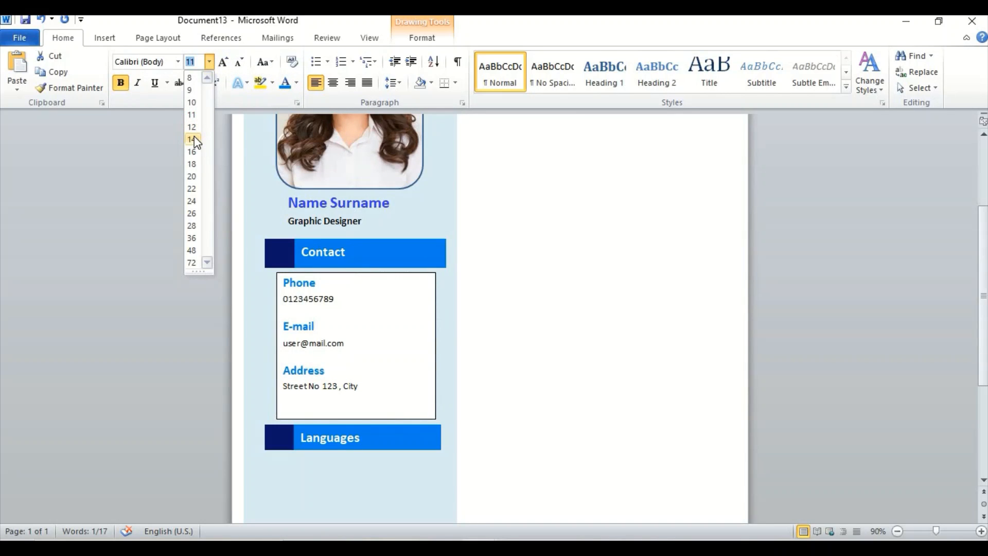
pyautogui.click(194, 140)
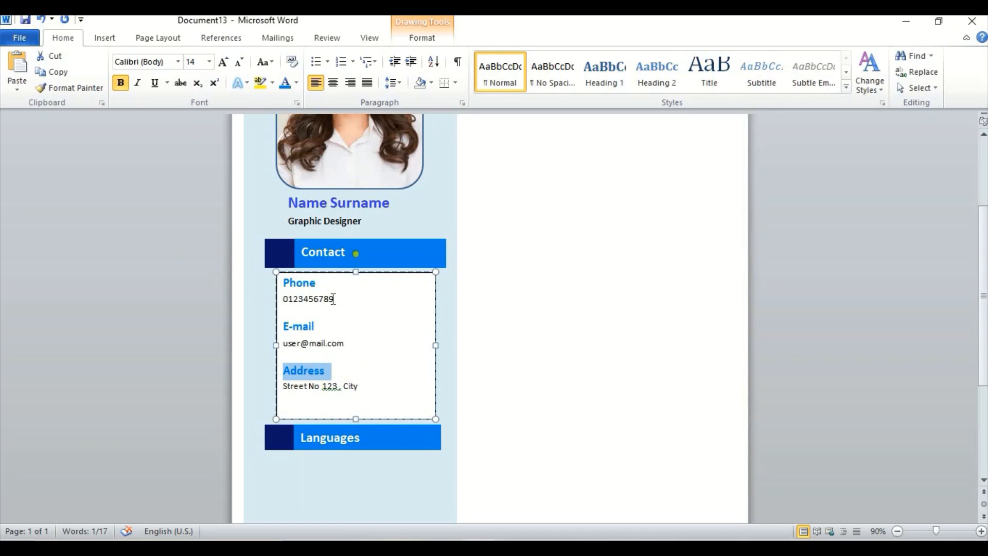
# - Set the font size of the phone number, e-mail address and street address lines to 14 pt
pyautogui.moveTo(336, 299); pyautogui.dragTo(283, 299)
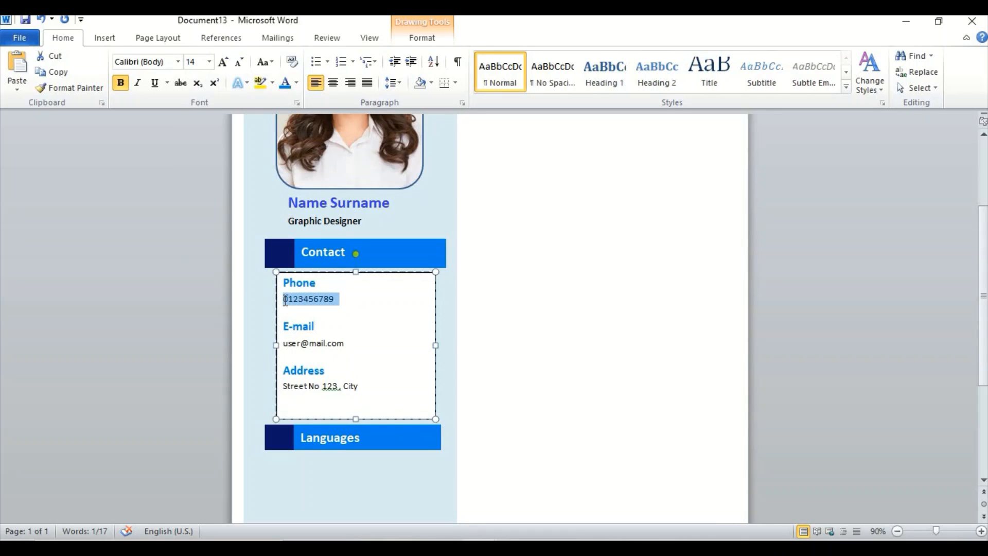
pyautogui.click(209, 62)
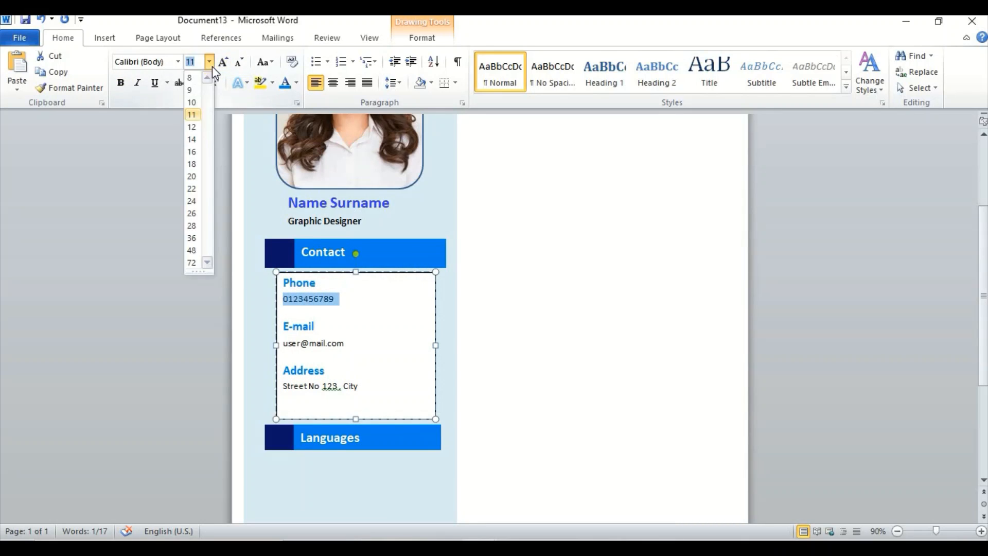
pyautogui.click(196, 139)
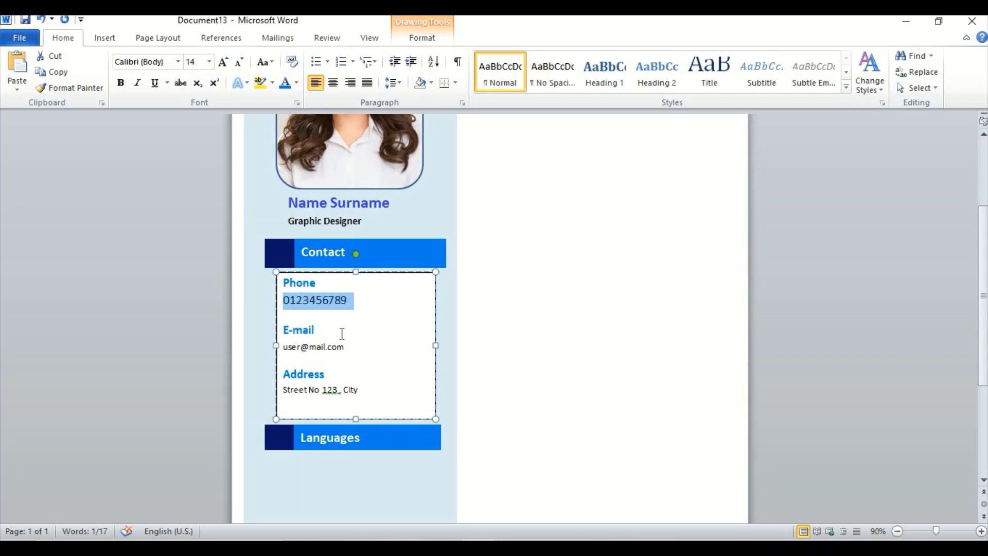
pyautogui.moveTo(350, 343); pyautogui.dragTo(283, 347)
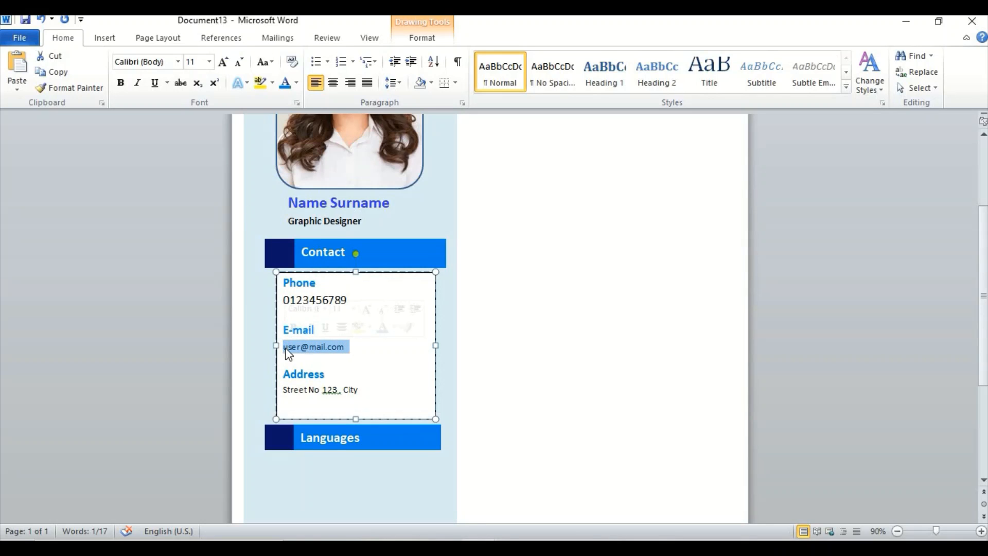
pyautogui.click(211, 61)
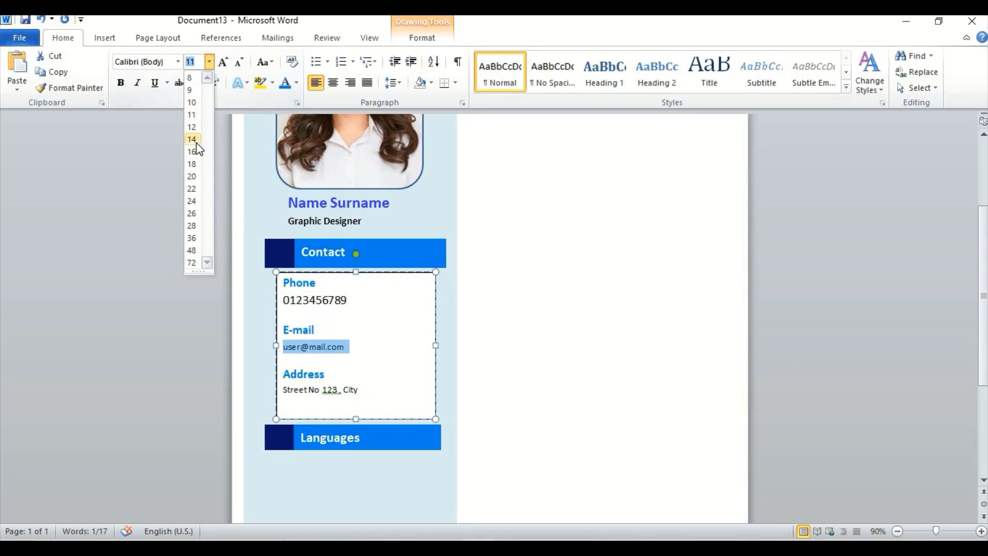
pyautogui.click(196, 143)
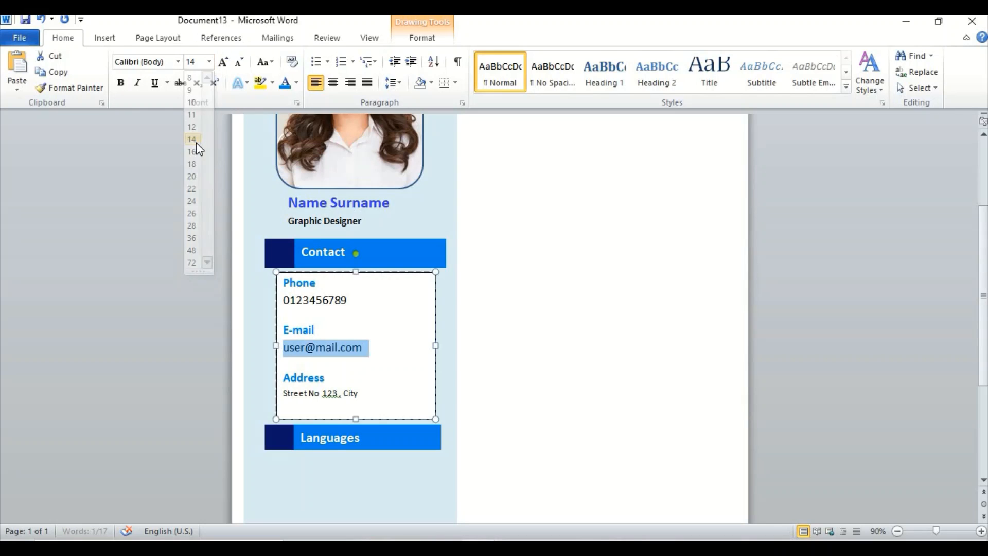
pyautogui.moveTo(360, 394); pyautogui.dragTo(296, 394)
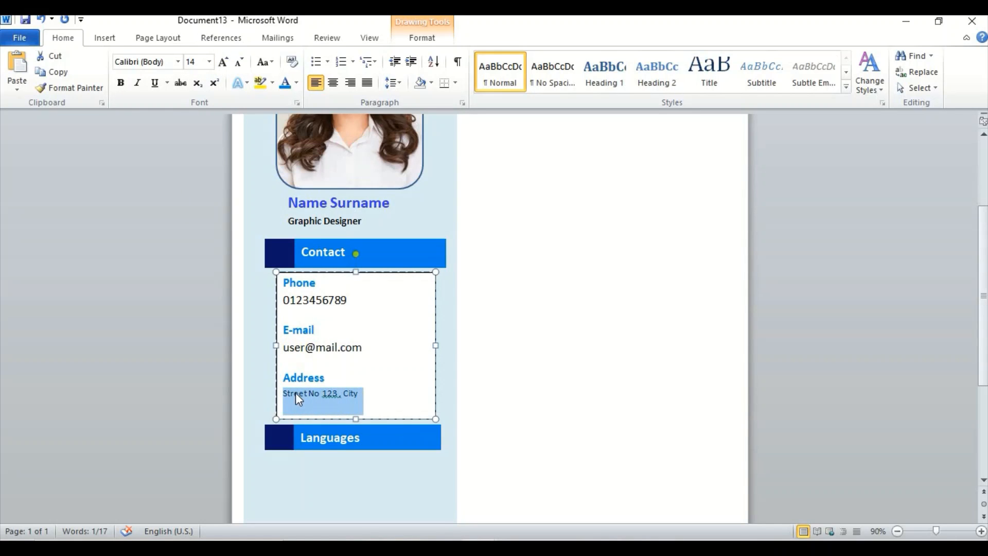
pyautogui.click(209, 61)
pyautogui.click(196, 139)
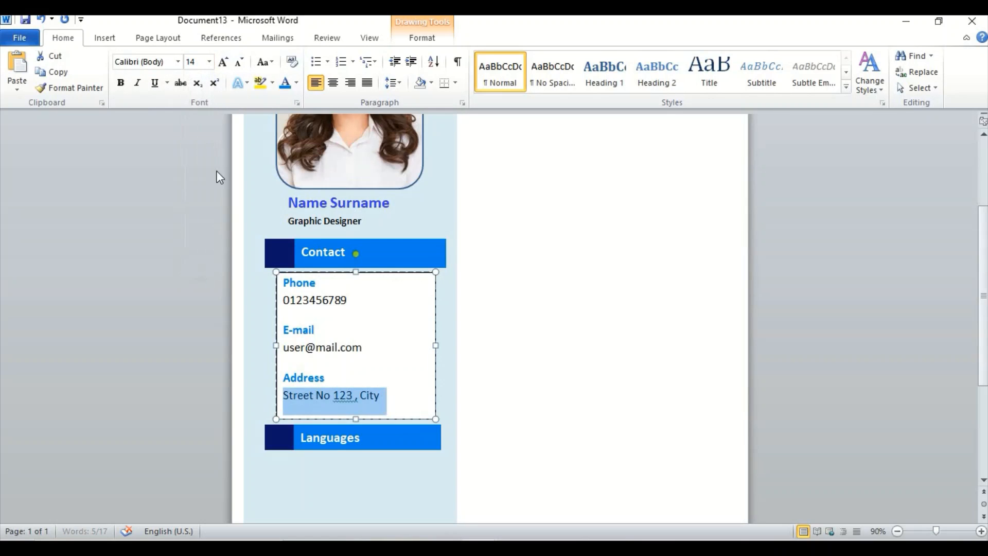
# - Make the phone number, e-mail address and street address lines in the Contact text box bold
pyautogui.click(318, 300)
pyautogui.moveTo(349, 300); pyautogui.dragTo(289, 288)
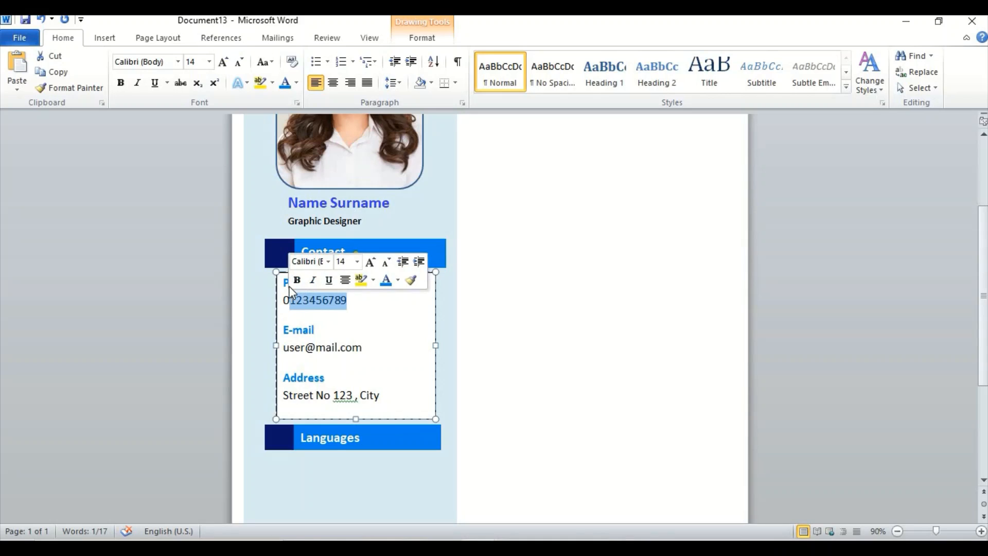
pyautogui.click(287, 286)
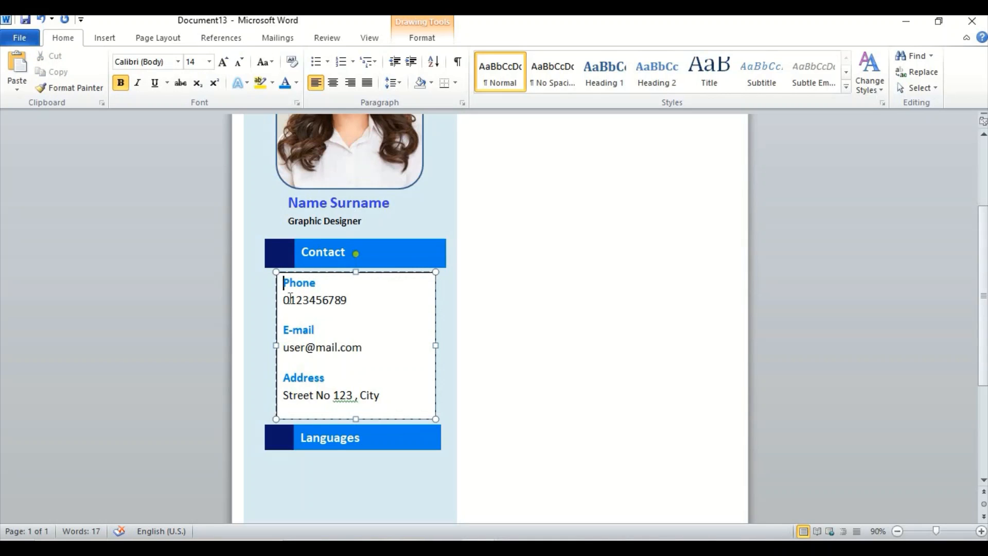
pyautogui.click(291, 300)
pyautogui.moveTo(318, 301); pyautogui.dragTo(353, 300)
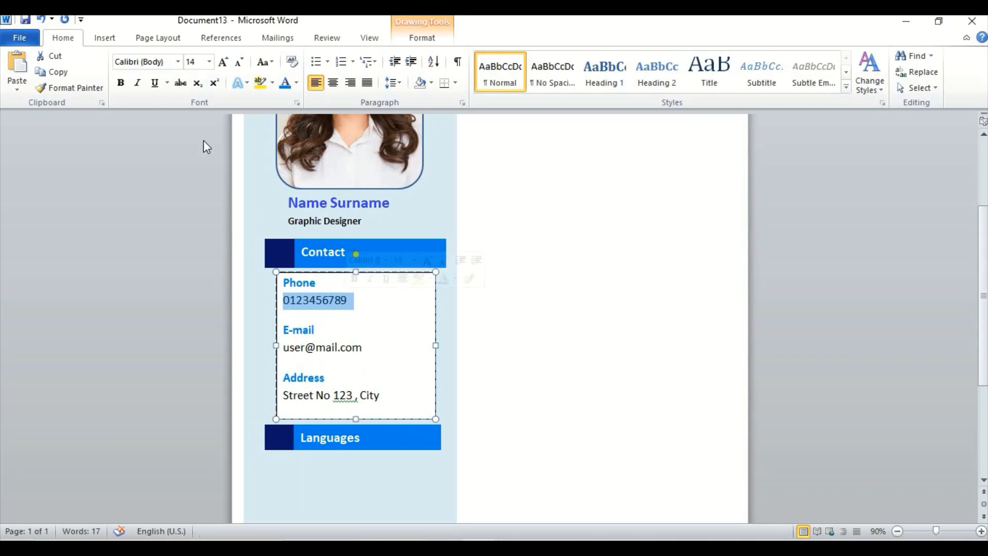
pyautogui.click(121, 84)
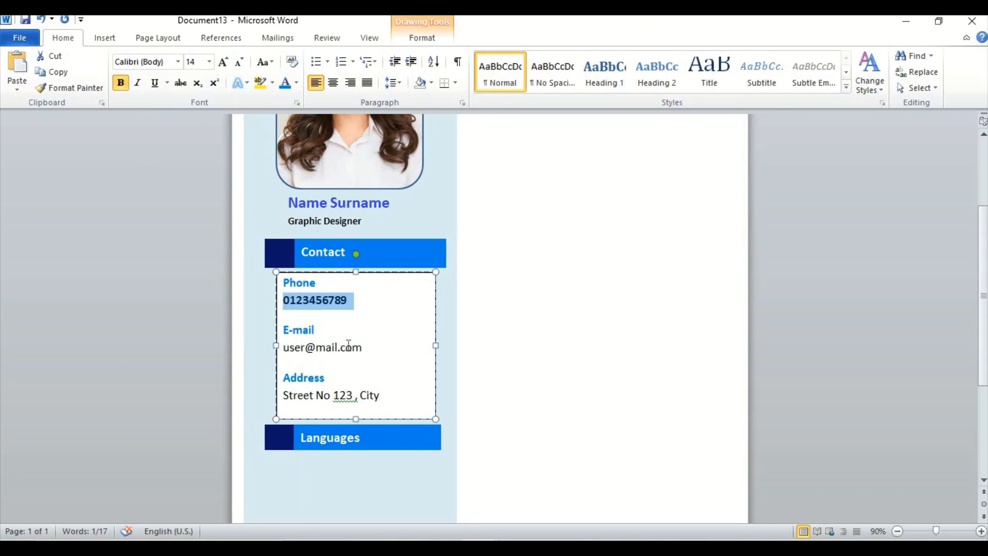
pyautogui.moveTo(349, 346); pyautogui.dragTo(283, 348)
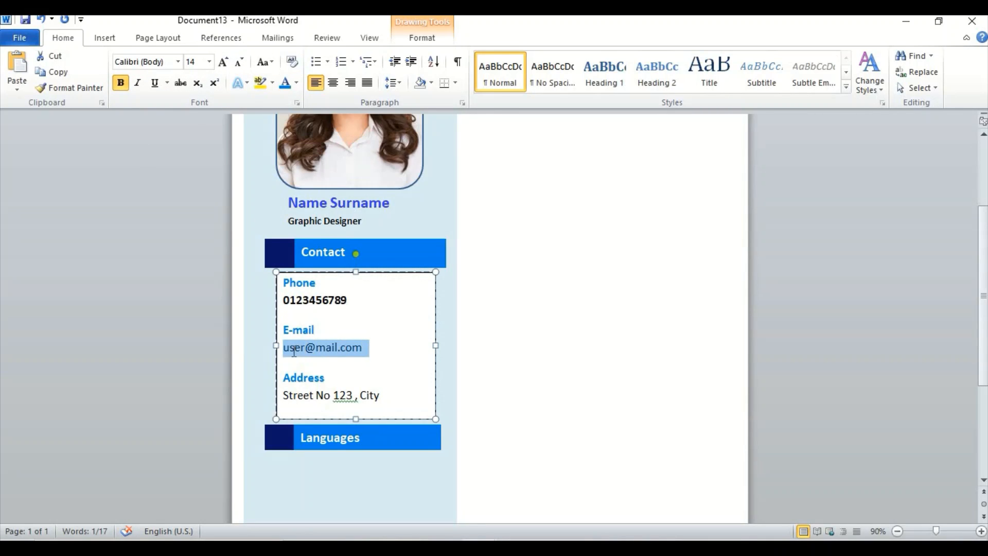
pyautogui.click(120, 82)
pyautogui.moveTo(383, 397); pyautogui.dragTo(283, 396)
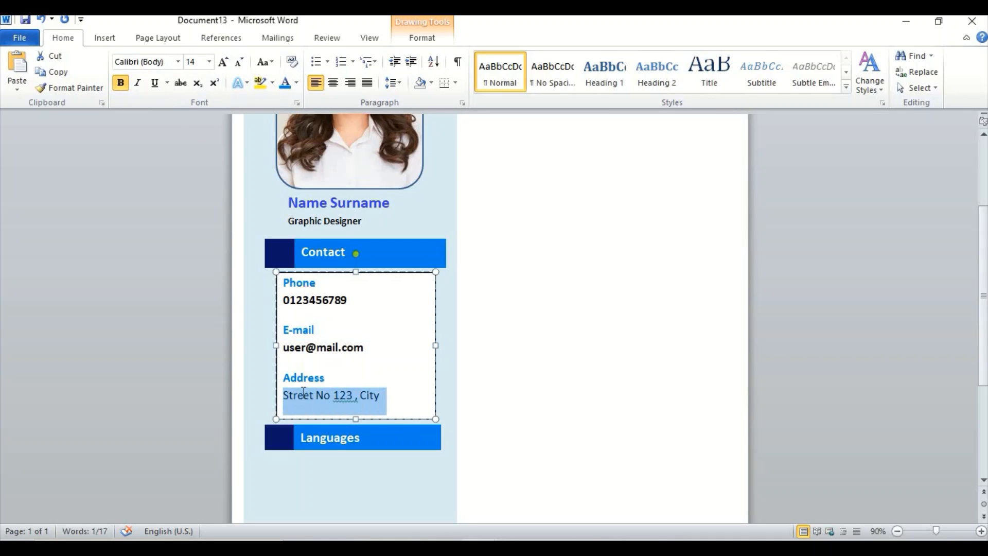
pyautogui.click(121, 84)
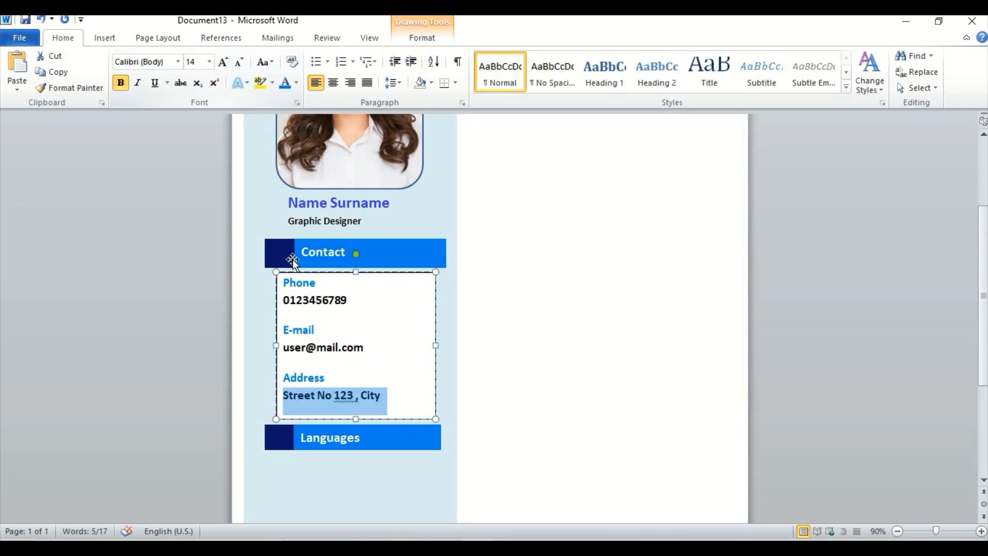
# - Set the font size of the street address and e-mail address lines to 12 pt
pyautogui.click(209, 62)
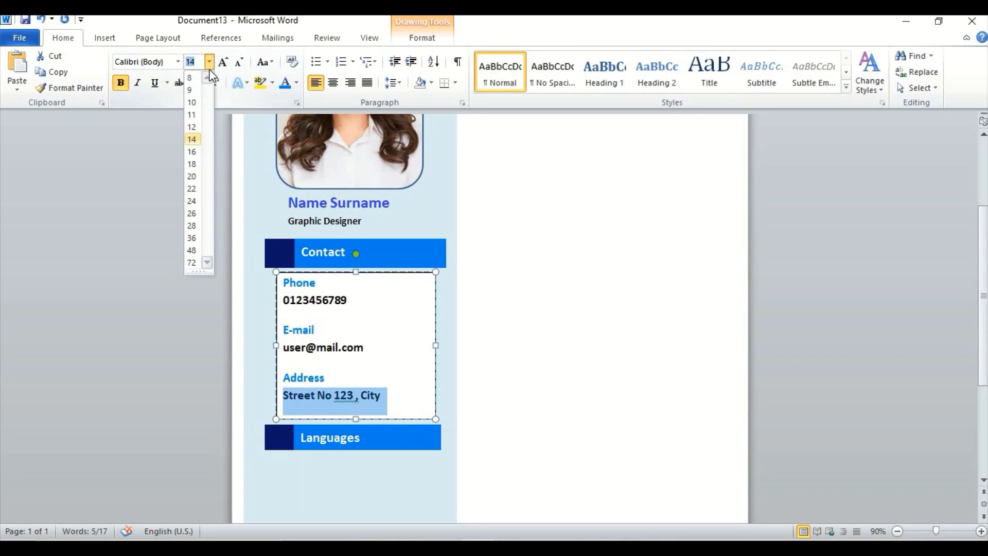
pyautogui.click(196, 128)
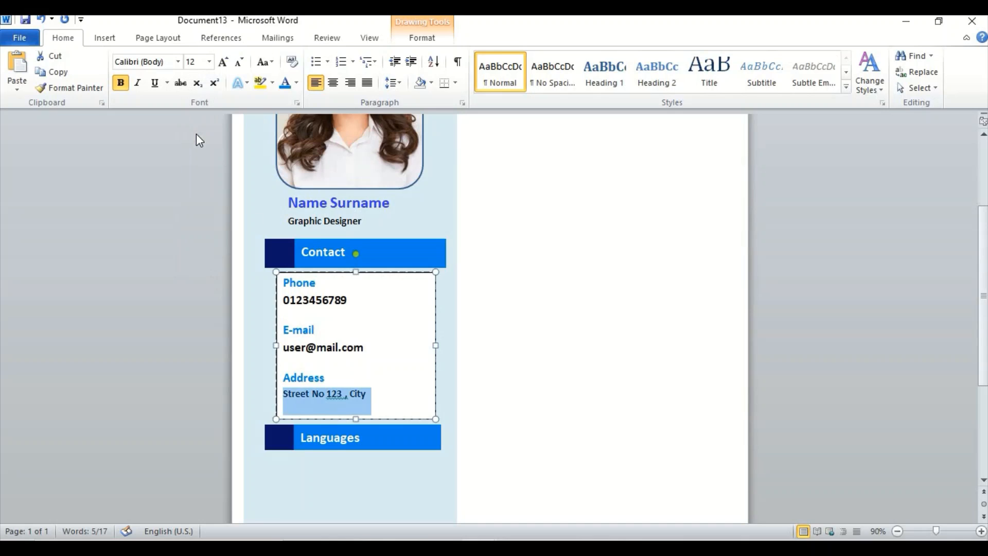
pyautogui.click(357, 344)
pyautogui.moveTo(367, 348); pyautogui.dragTo(288, 348)
pyautogui.click(210, 63)
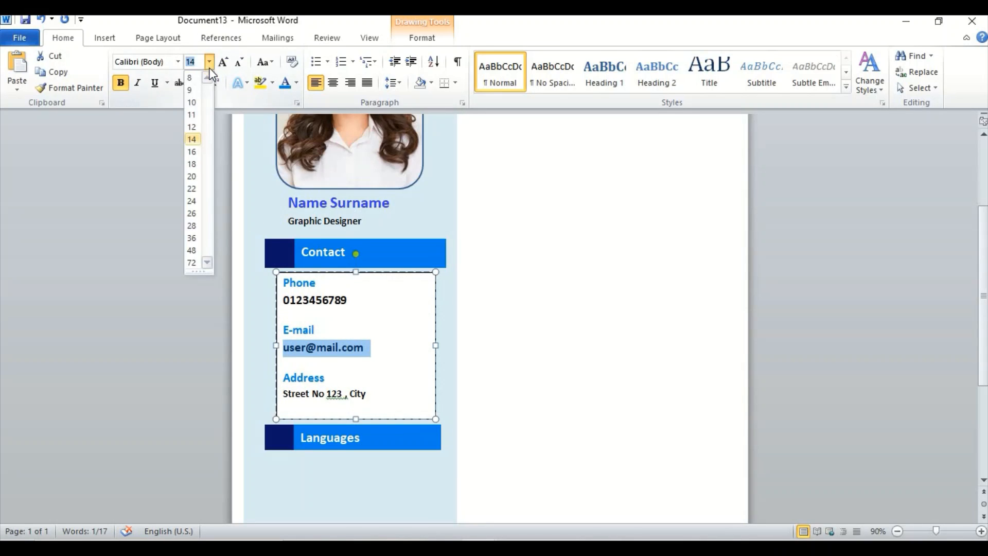
pyautogui.click(200, 127)
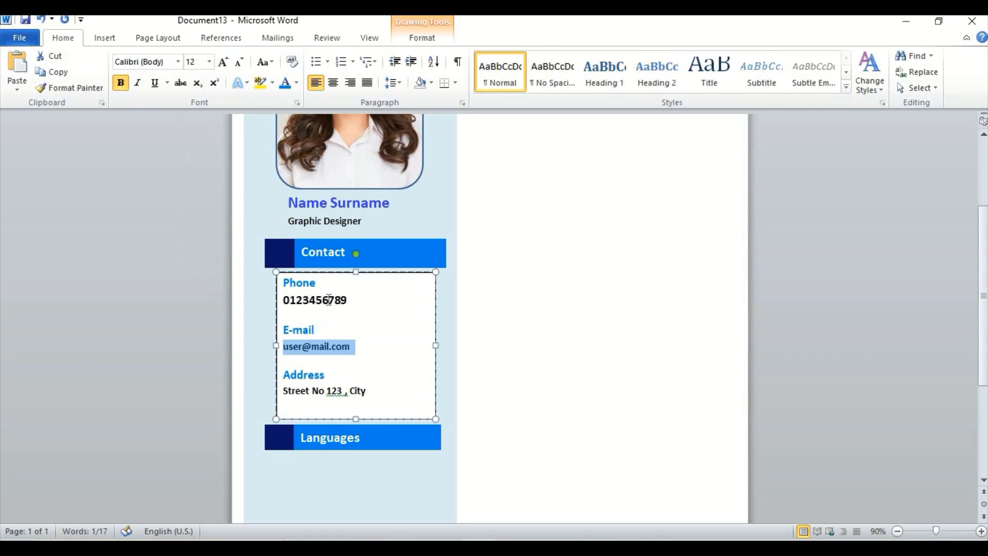
# - Set the whole phone number, including its retyped leading digit, to 12 pt
pyautogui.moveTo(351, 303); pyautogui.dragTo(289, 305)
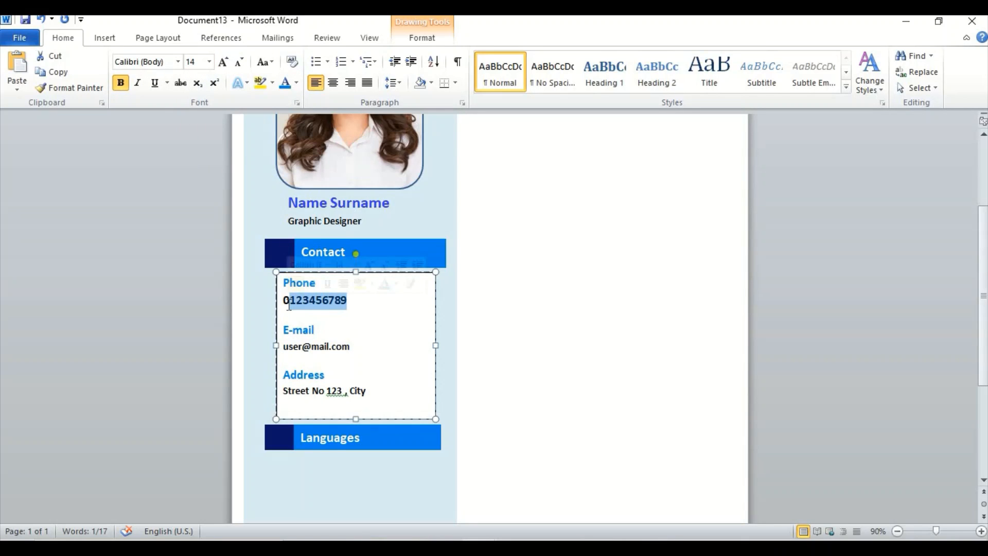
pyautogui.click(209, 63)
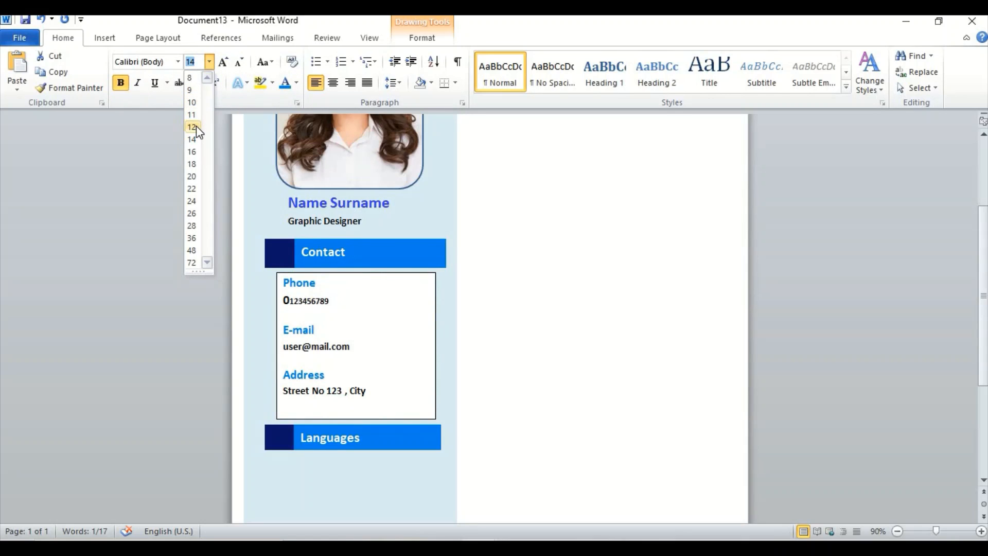
pyautogui.click(196, 126)
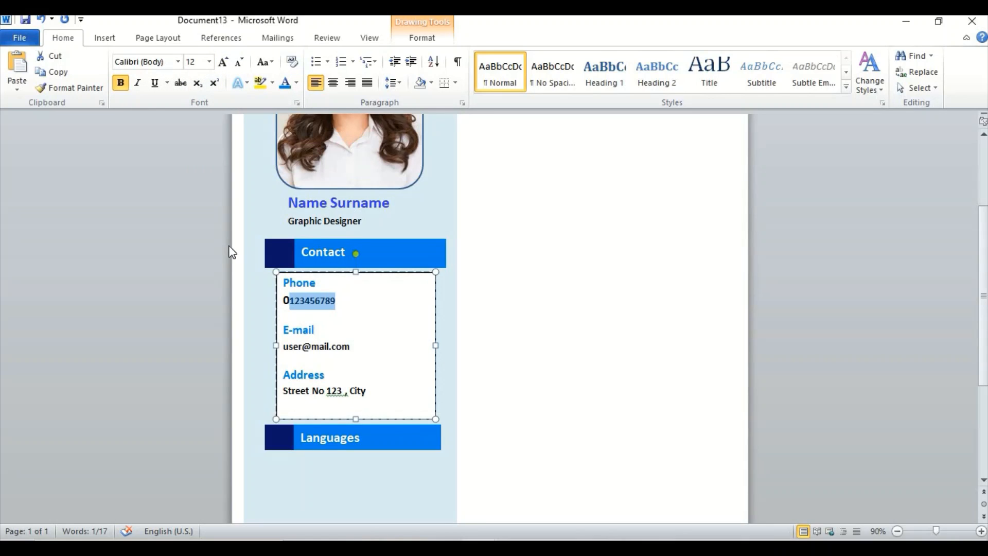
pyautogui.press('Left')
pyautogui.write('0')
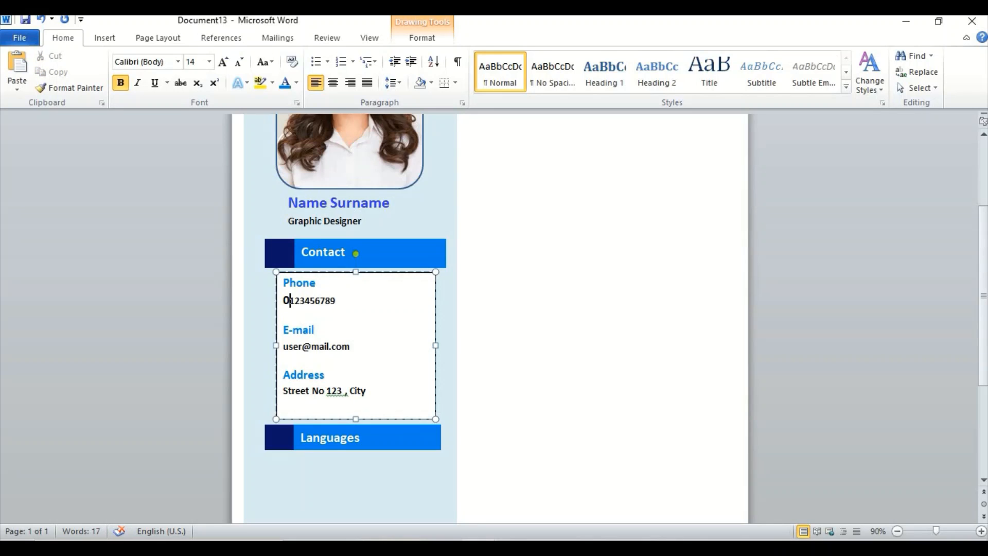
pyautogui.press('BackSpace')
pyautogui.write('0')
pyautogui.press('BackSpace')
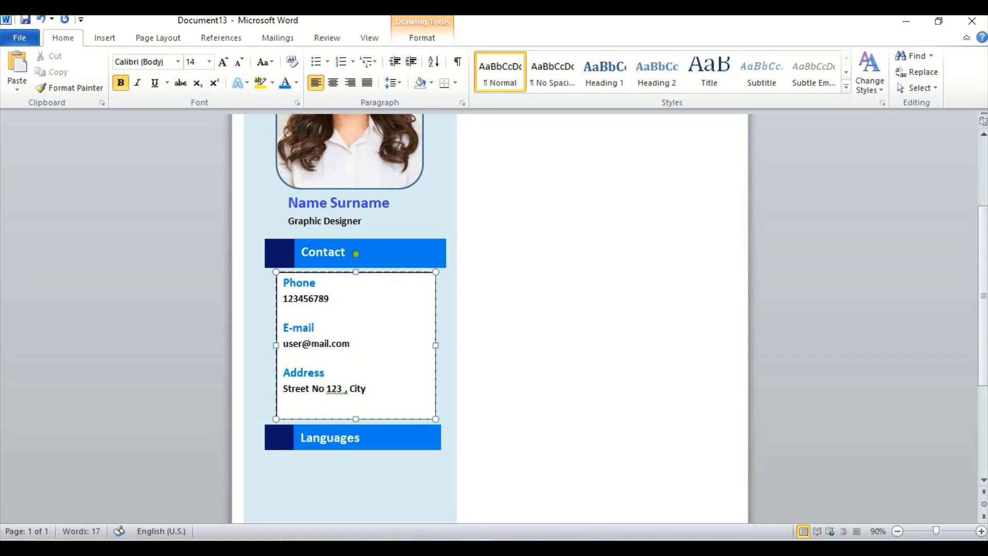
pyautogui.write('0')
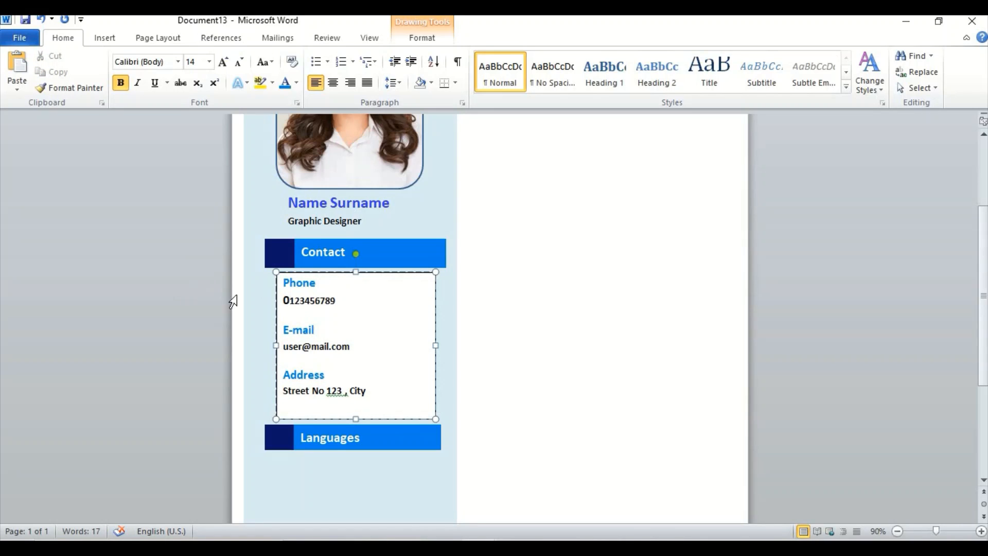
pyautogui.moveTo(290, 301); pyautogui.dragTo(283, 302)
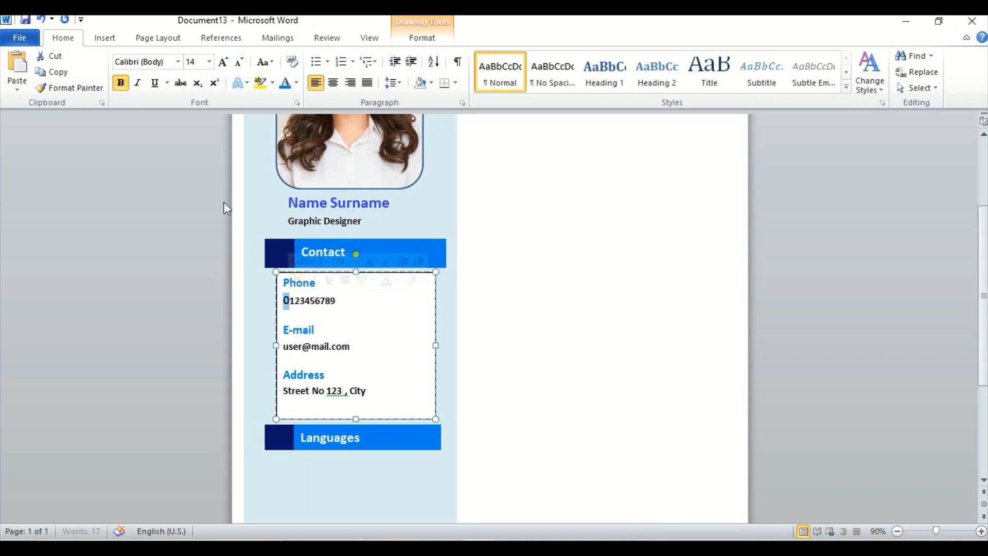
pyautogui.click(209, 62)
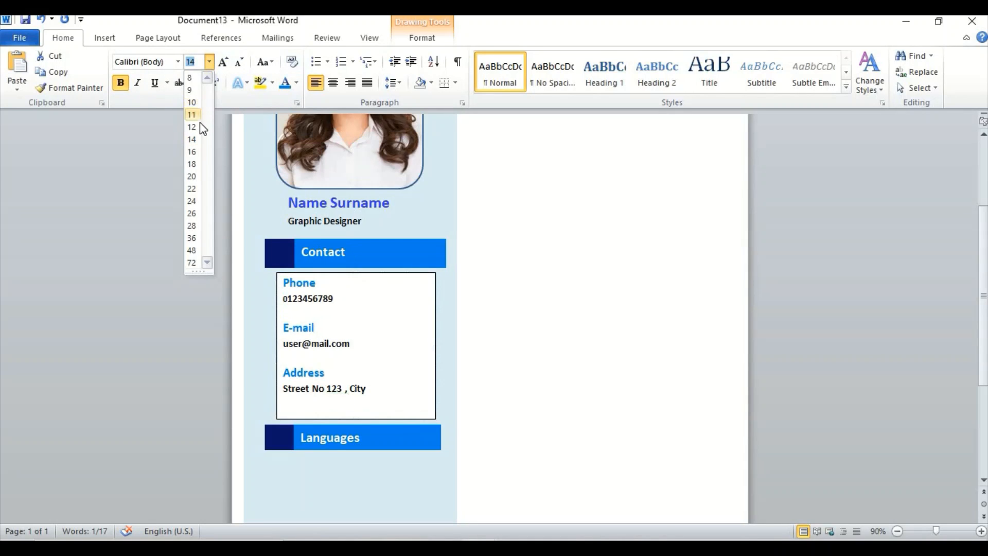
pyautogui.click(200, 128)
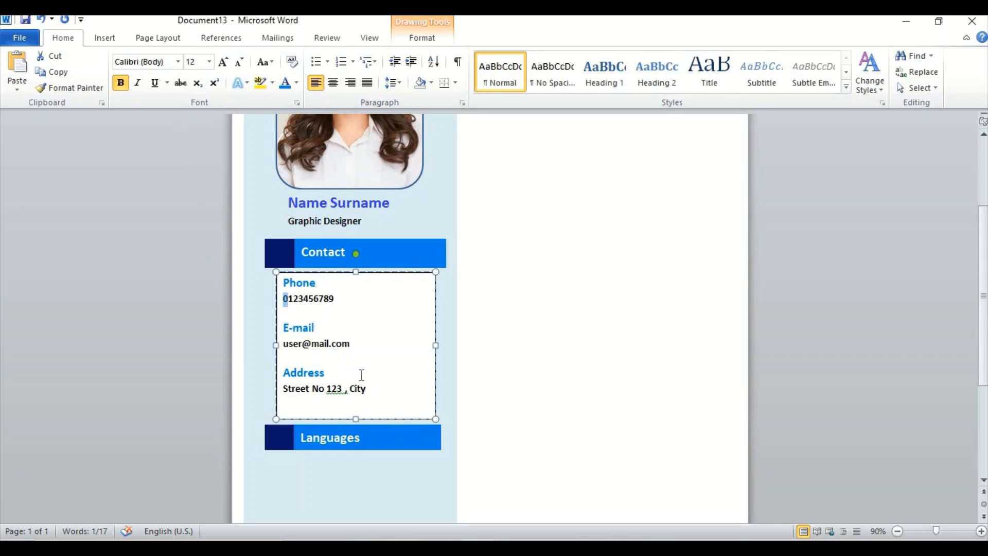
# - Shorten the contact details text box to about 2.02" high and give it no fill and no outline
pyautogui.moveTo(357, 416); pyautogui.dragTo(355, 399)
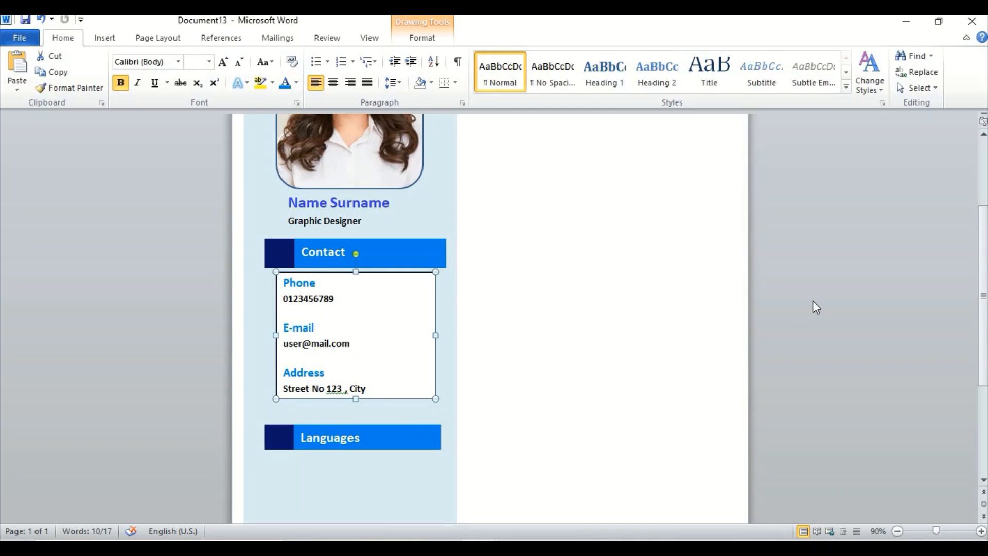
pyautogui.moveTo(984, 253); pyautogui.dragTo(984, 330)
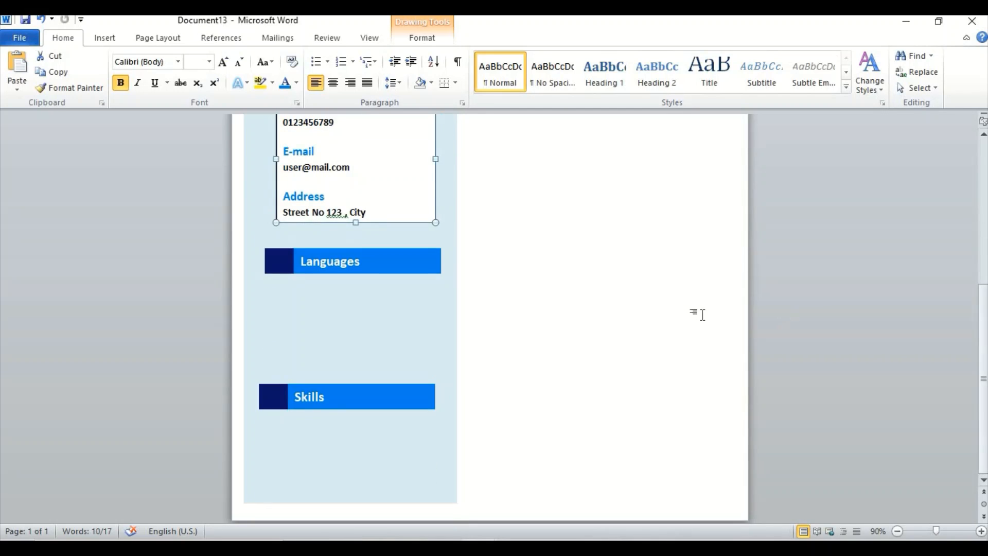
pyautogui.click(404, 190)
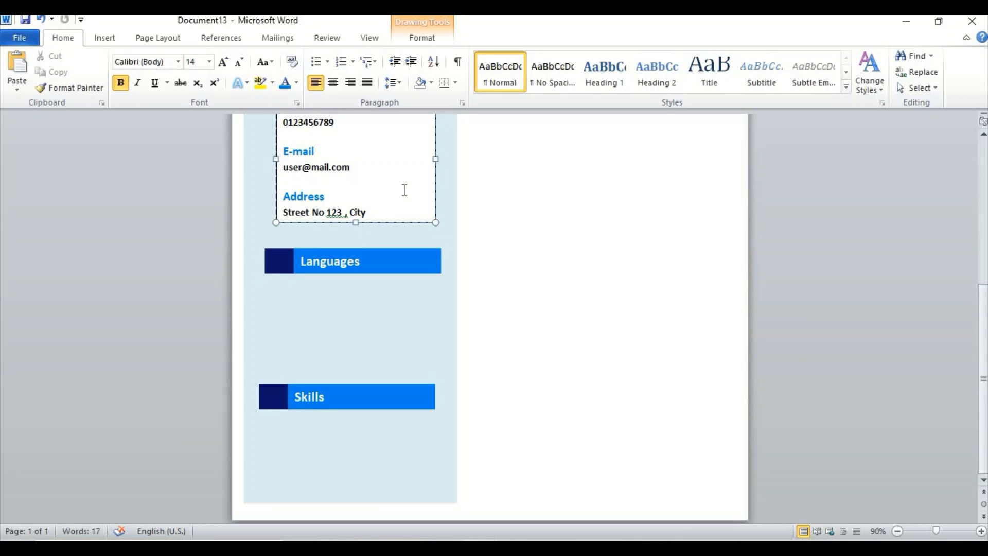
pyautogui.rightClick(403, 190)
pyautogui.moveTo(450, 301)
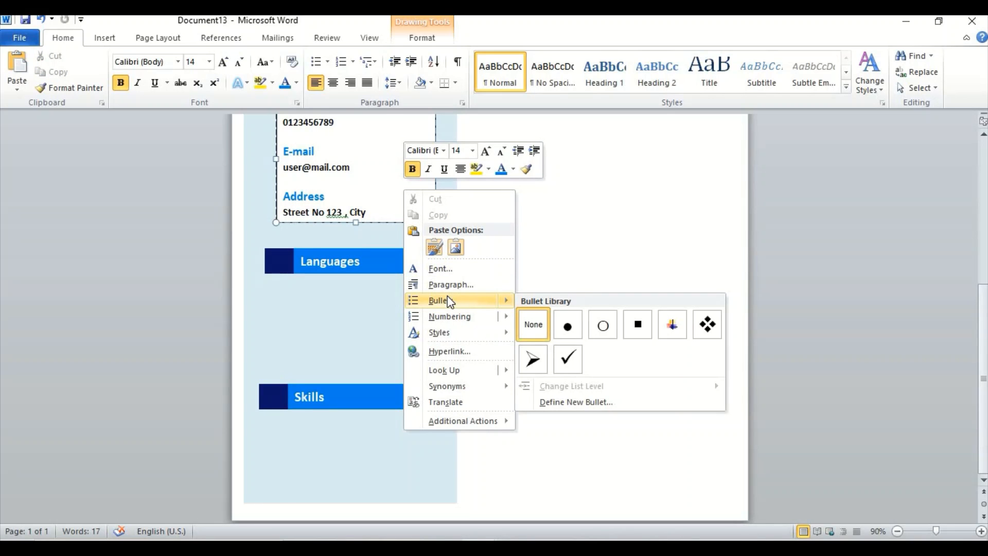
pyautogui.click(105, 39)
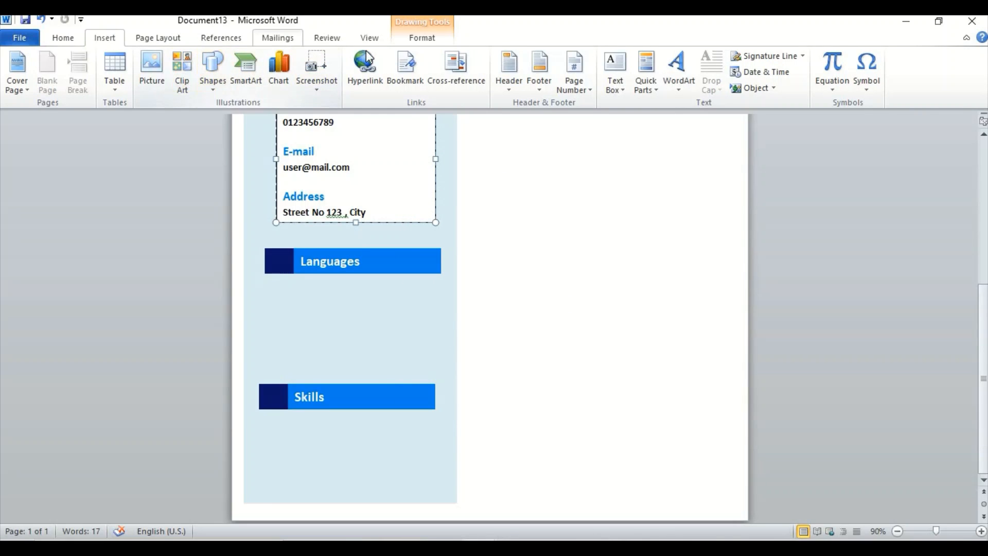
pyautogui.click(421, 37)
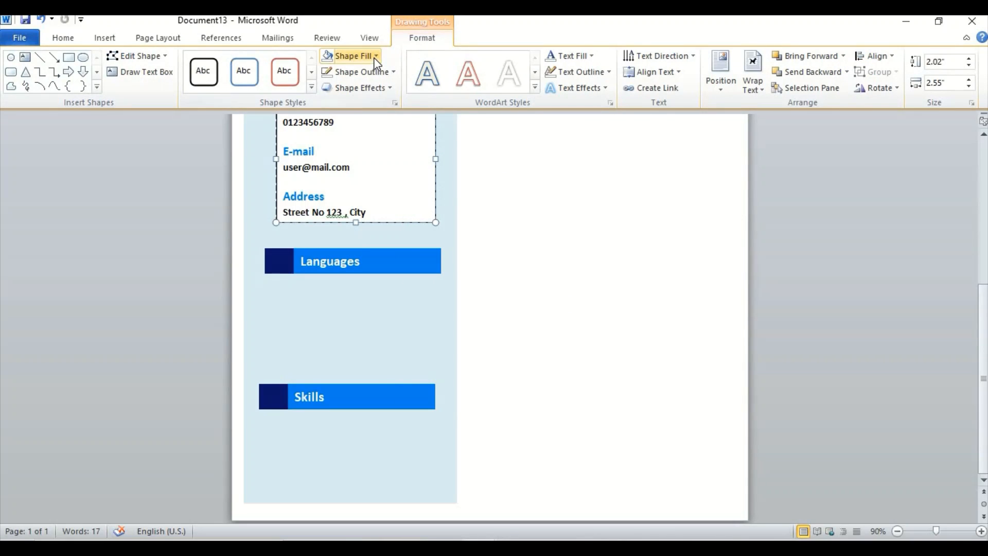
pyautogui.click(376, 56)
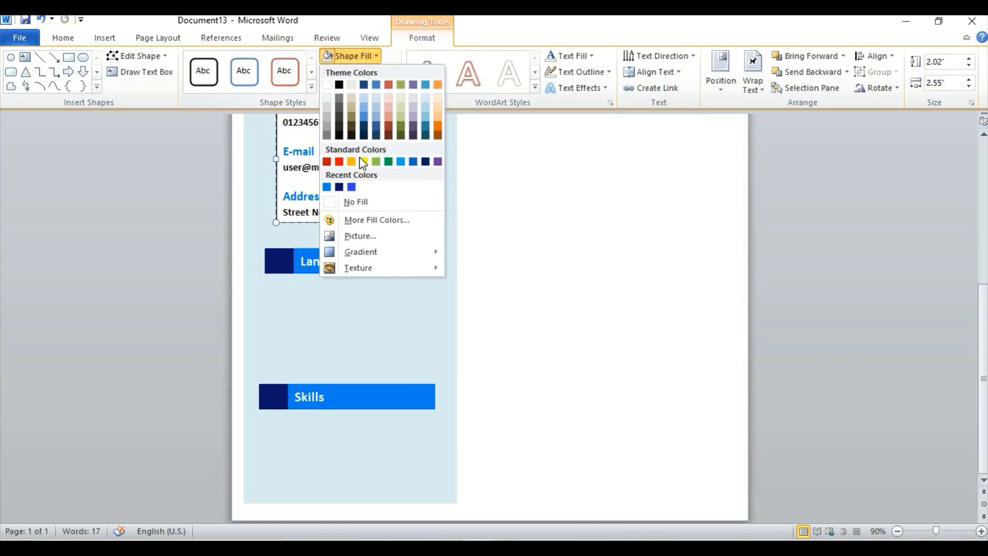
pyautogui.click(354, 200)
pyautogui.click(392, 72)
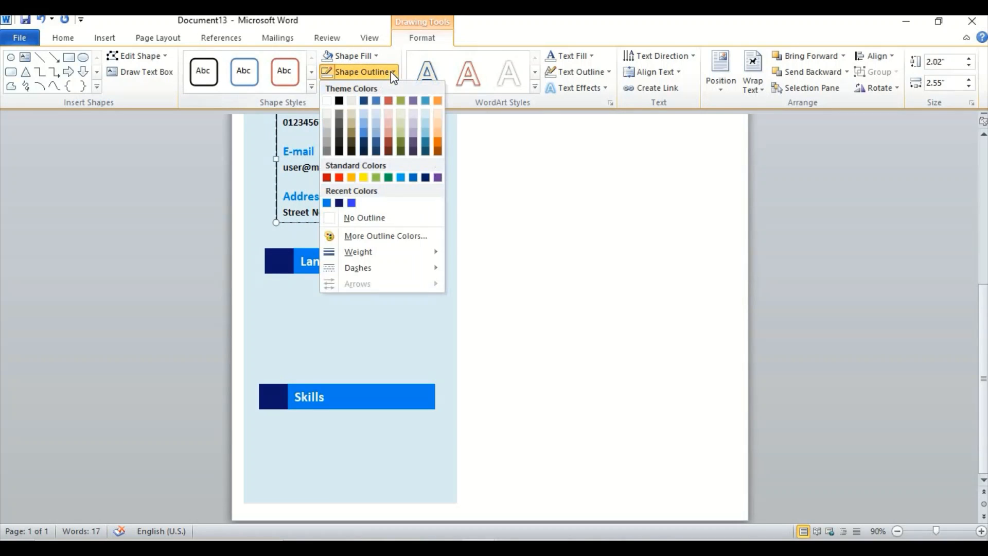
pyautogui.click(354, 223)
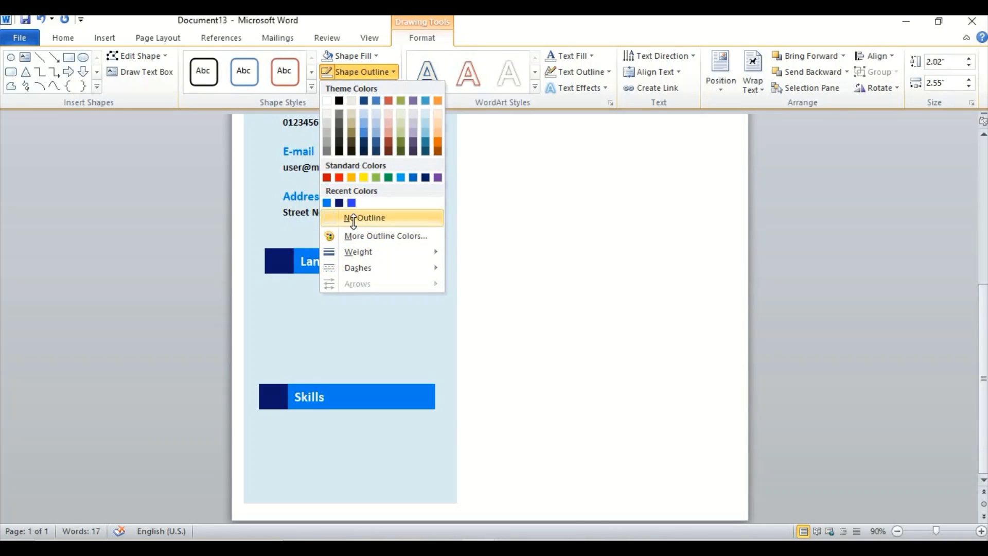
pyautogui.click(349, 315)
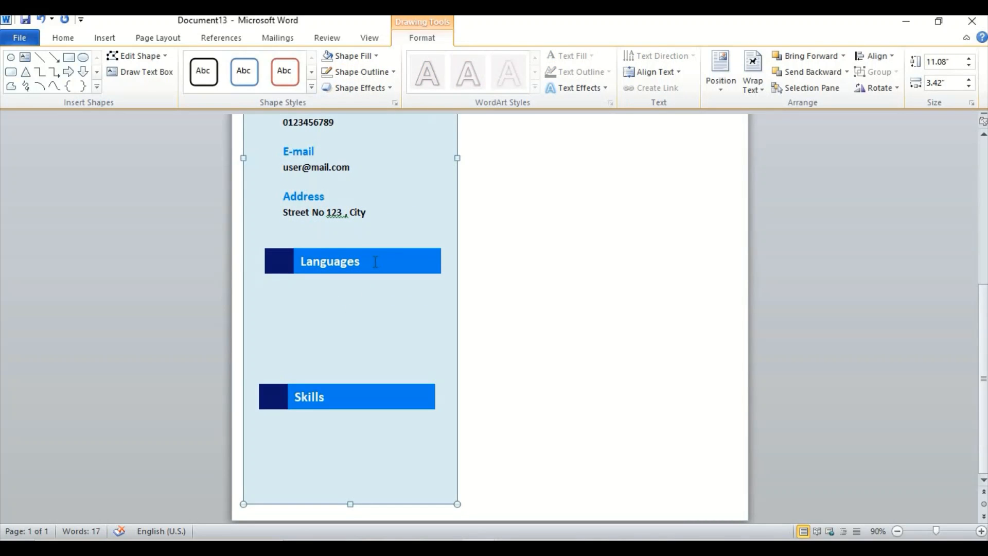
# - Move the grouped Languages heading bar up so it sits just below the street address line
pyautogui.click(371, 260)
pyautogui.click(346, 247)
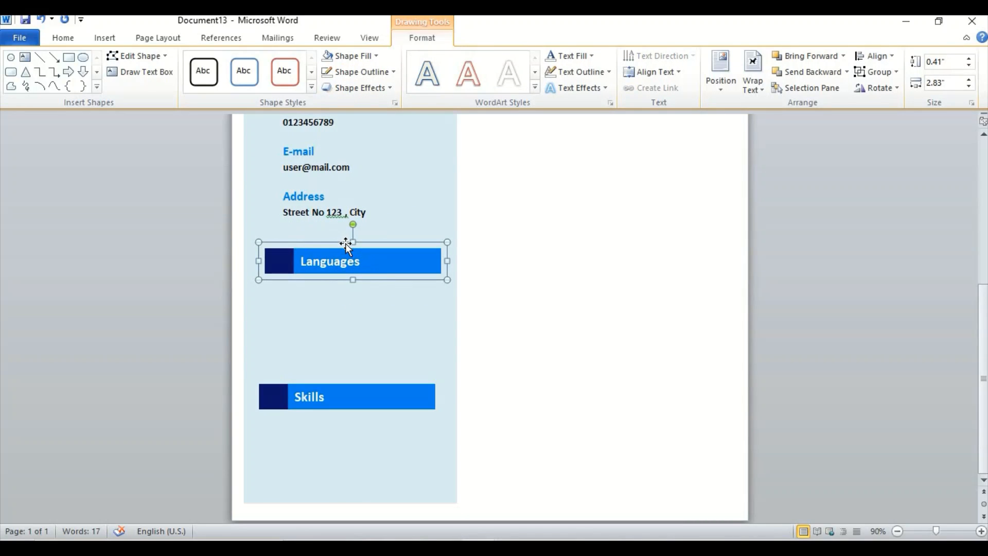
pyautogui.press('Up')
pyautogui.press('Up')
pyautogui.press('Up')
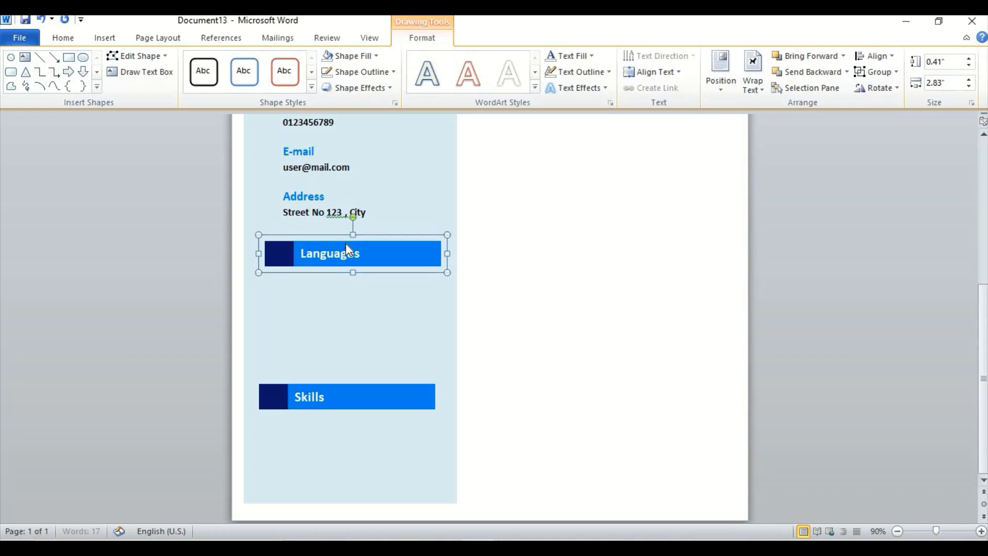
pyautogui.press('Up')
pyautogui.press('Up')
pyautogui.press('Up')
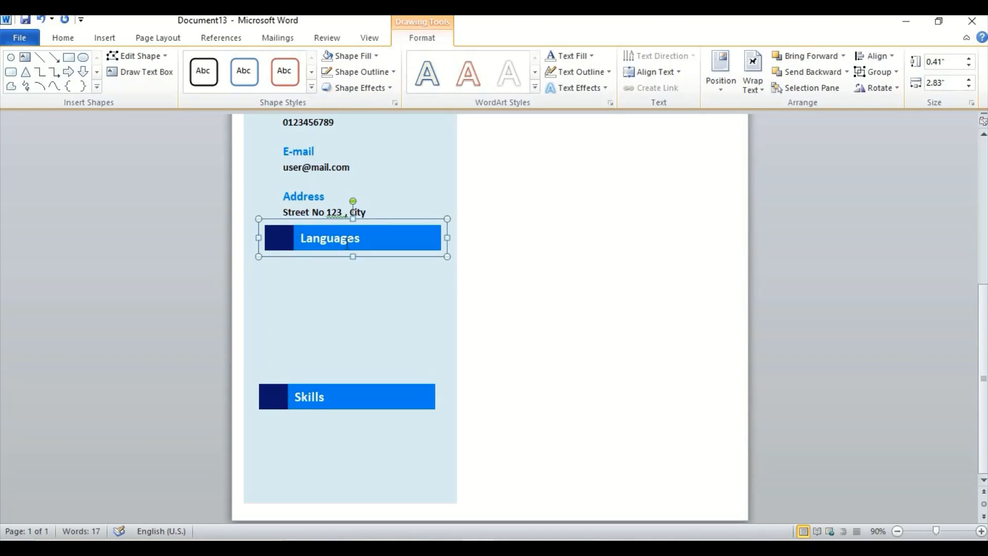
pyautogui.hotkey('ctrl', 'Down')
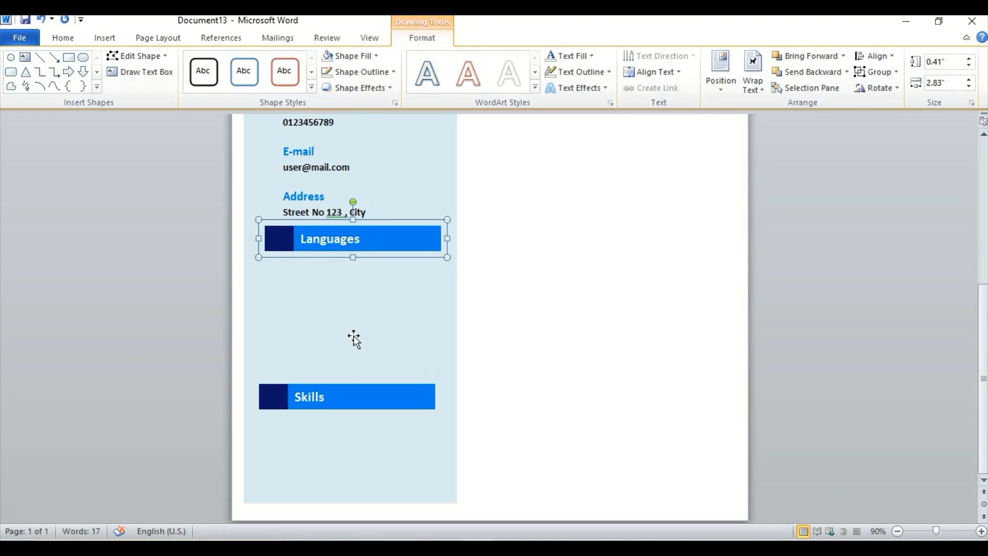
pyautogui.click(355, 353)
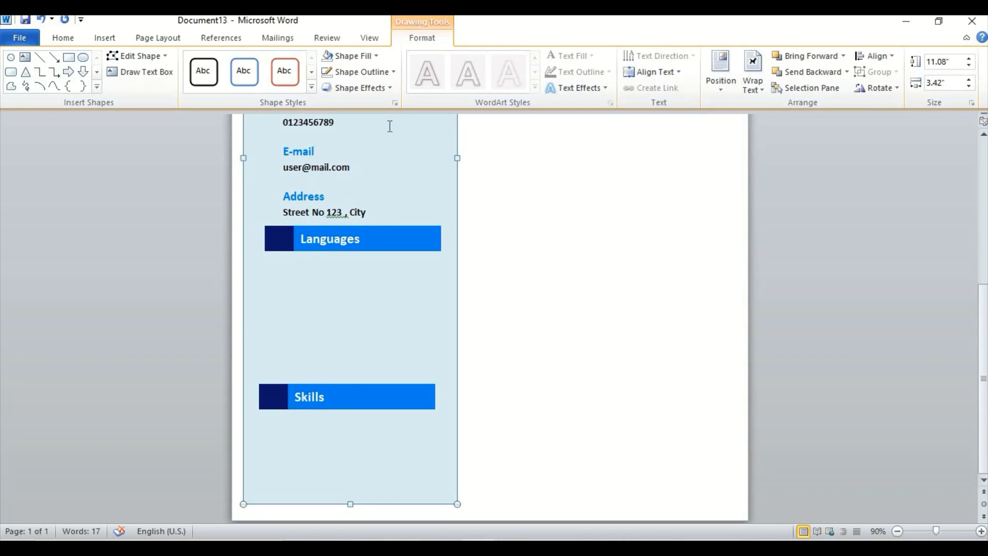
# - Draw a text box about 1.83" high and 2.55" wide just below the Languages heading bar
pyautogui.moveTo(385, 113)
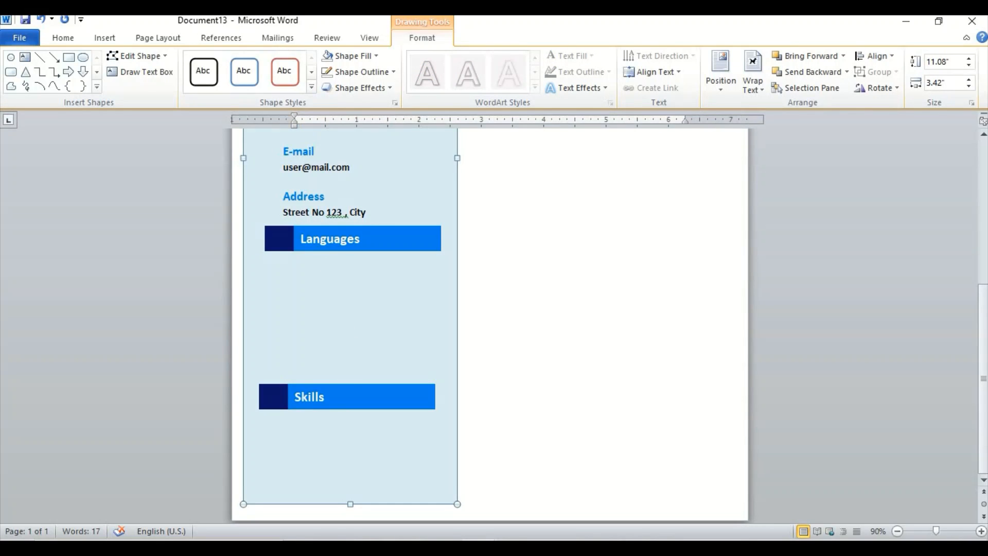
pyautogui.click(64, 38)
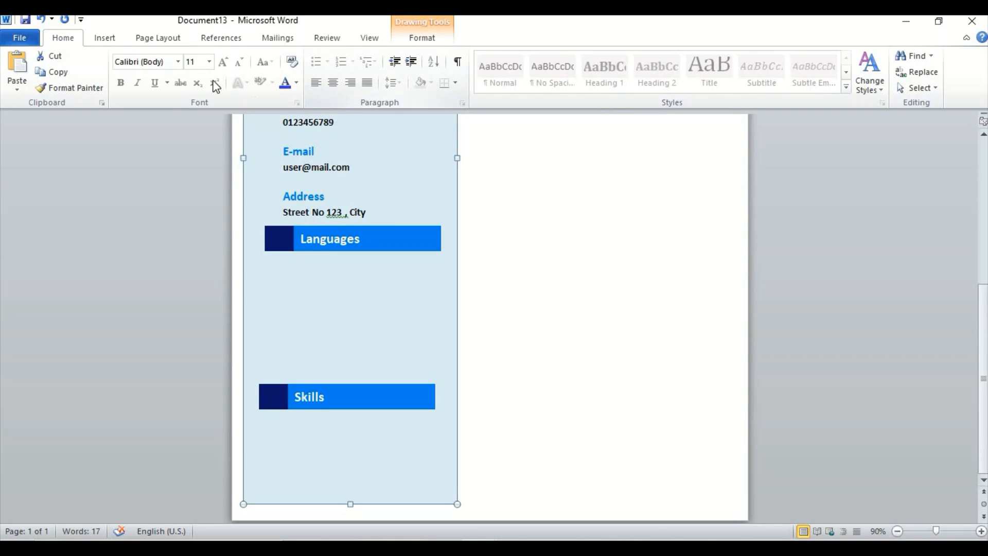
pyautogui.click(117, 41)
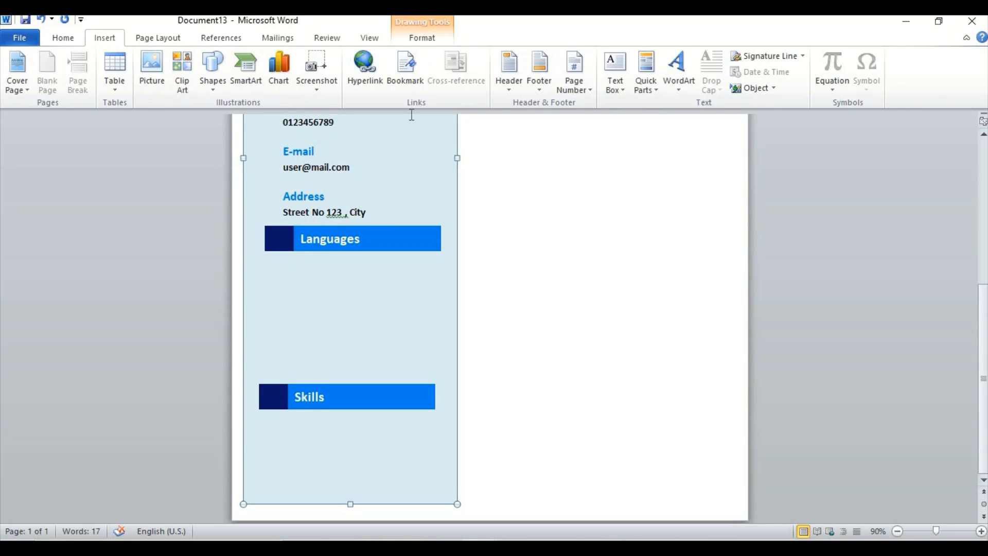
pyautogui.click(620, 96)
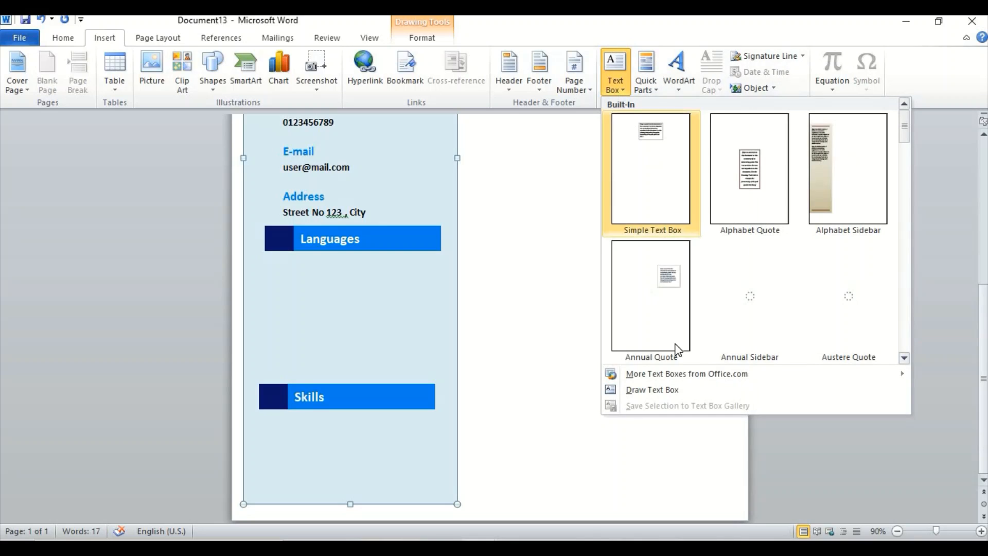
pyautogui.click(645, 390)
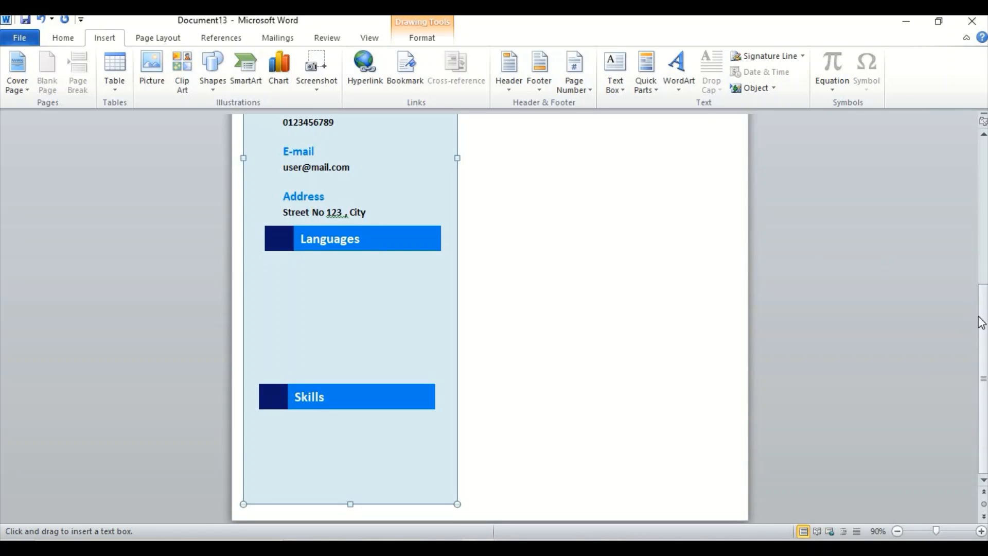
pyautogui.moveTo(984, 329); pyautogui.dragTo(981, 286)
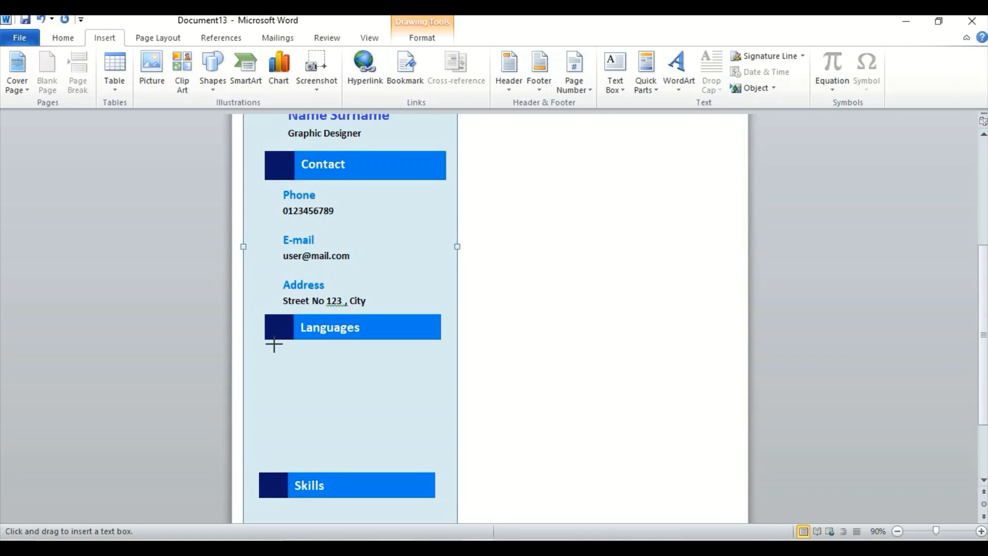
pyautogui.moveTo(277, 344); pyautogui.dragTo(436, 458)
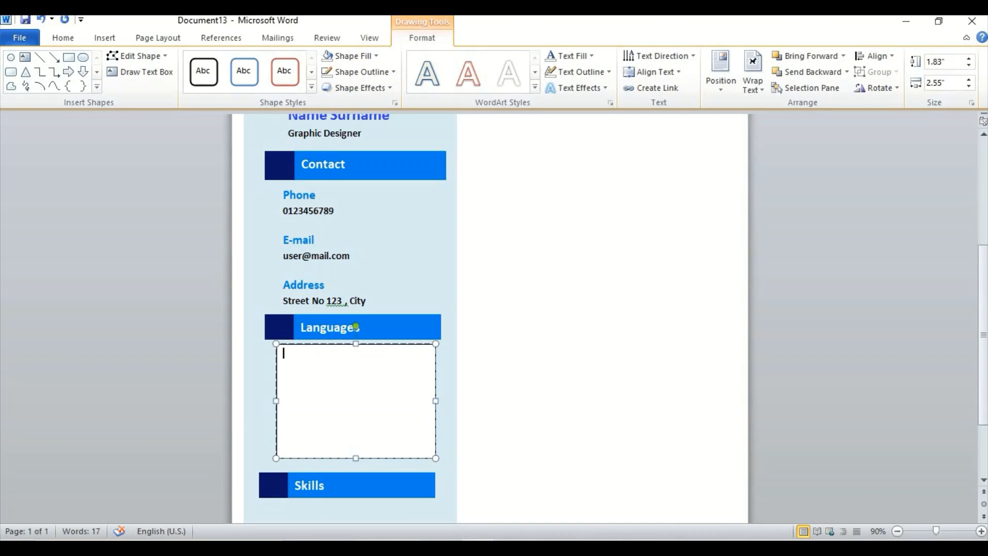
# - Copy the language list with percentages, English 90% through Arabic 80%, from Document2 into the text box below the Languages heading
pyautogui.click(341, 480)
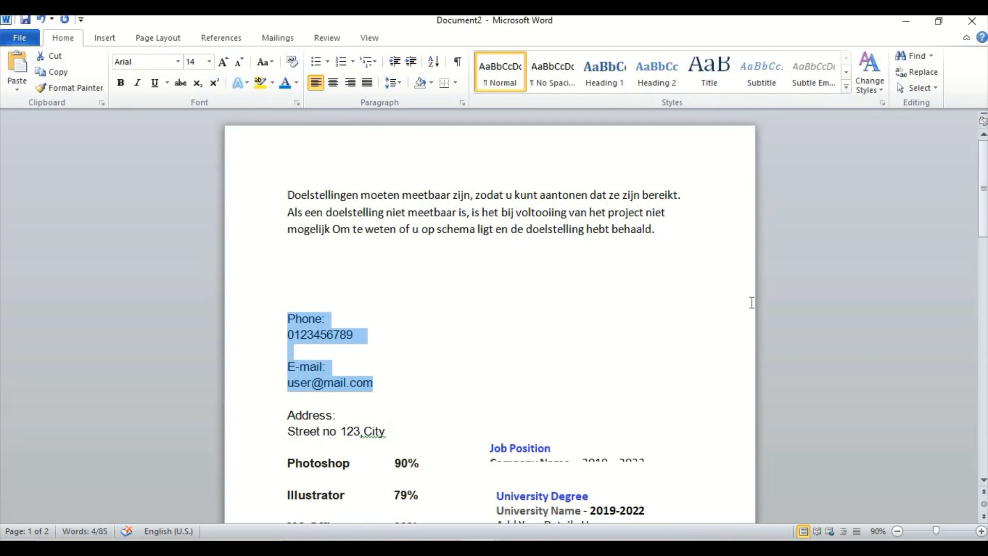
pyautogui.moveTo(985, 219); pyautogui.dragTo(985, 316)
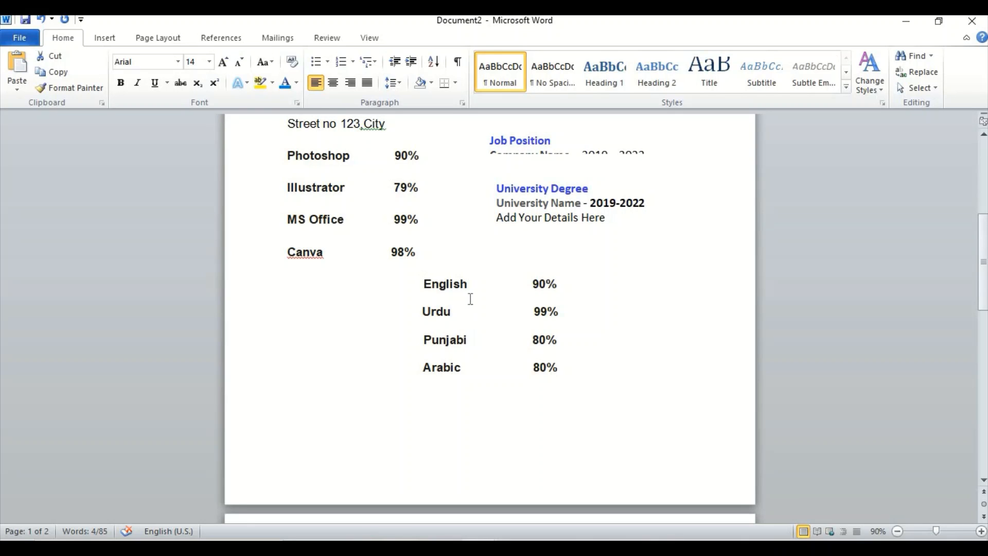
pyautogui.moveTo(470, 299); pyautogui.dragTo(557, 371)
pyautogui.hotkey('ctrl', 'c')
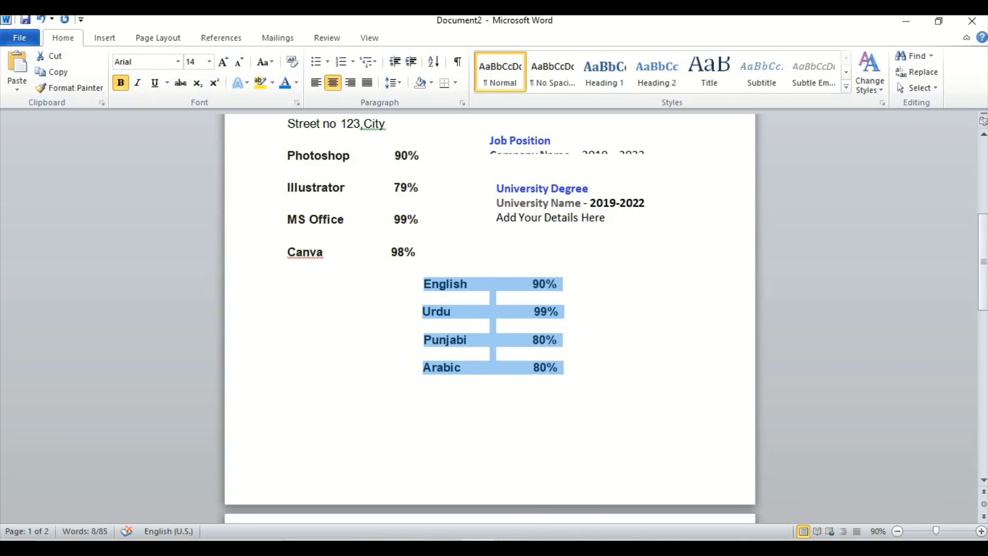
pyautogui.moveTo(479, 547)
pyautogui.click(658, 480)
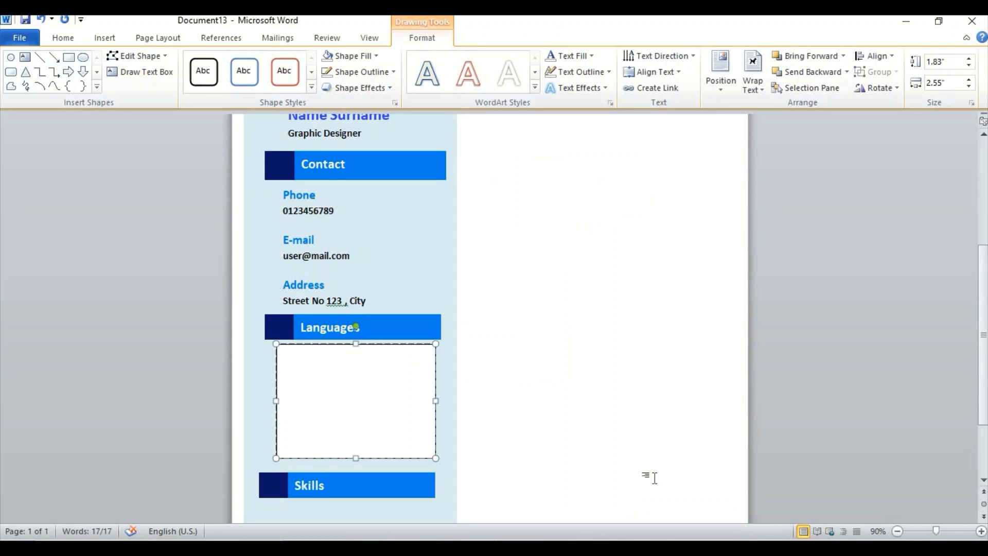
pyautogui.hotkey('ctrl', 'v')
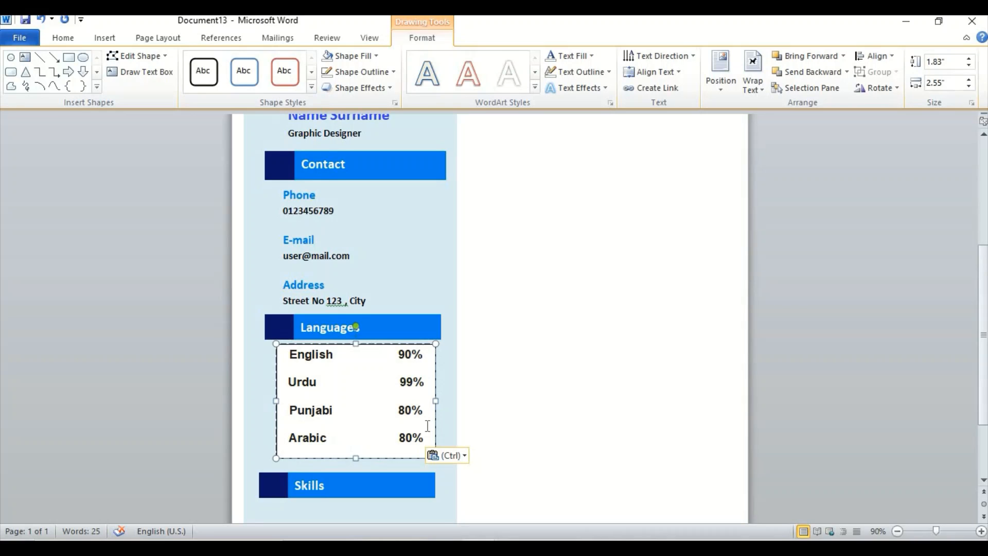
# - Set the font size of the whole pasted language list to 12 pt
pyautogui.hotkey('ctrl', 'a')
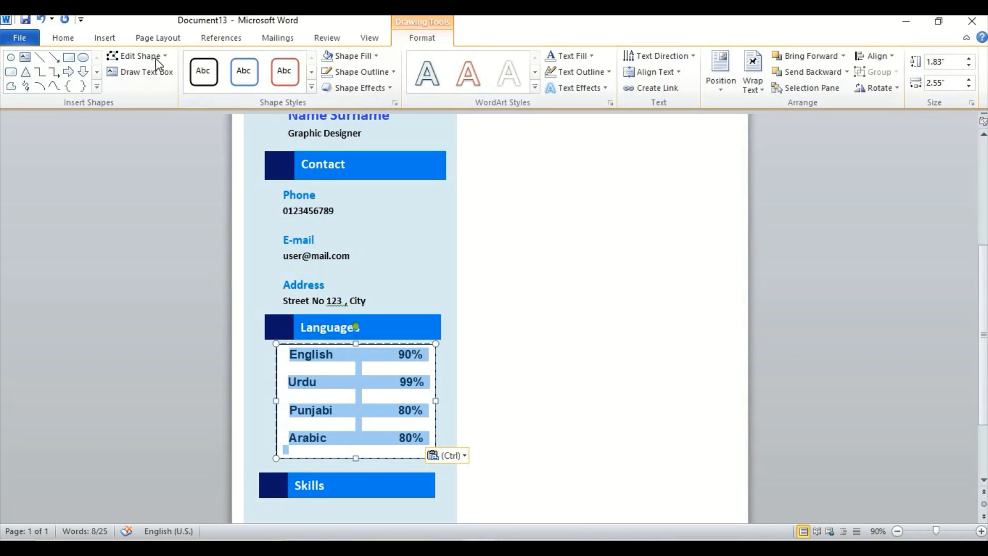
pyautogui.click(64, 37)
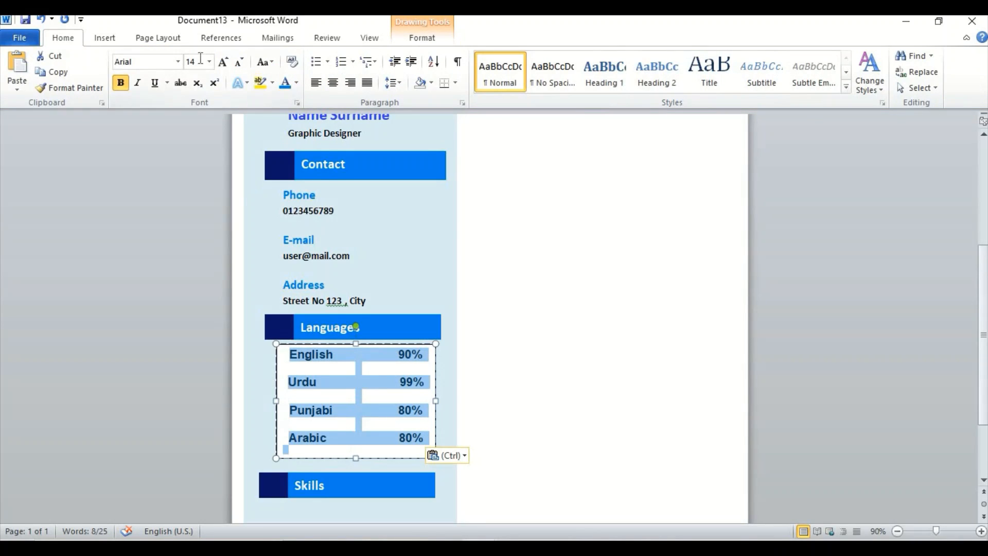
pyautogui.click(209, 62)
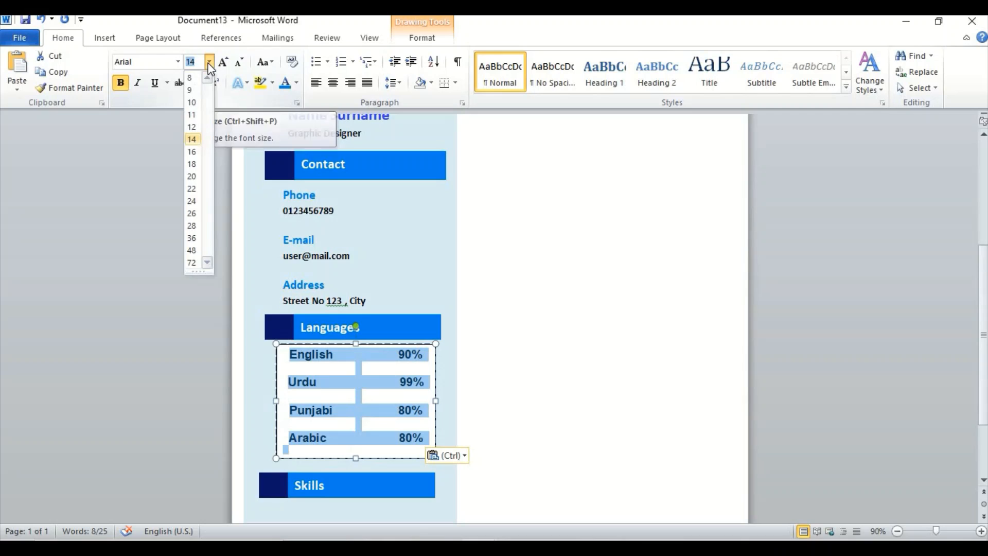
pyautogui.click(196, 128)
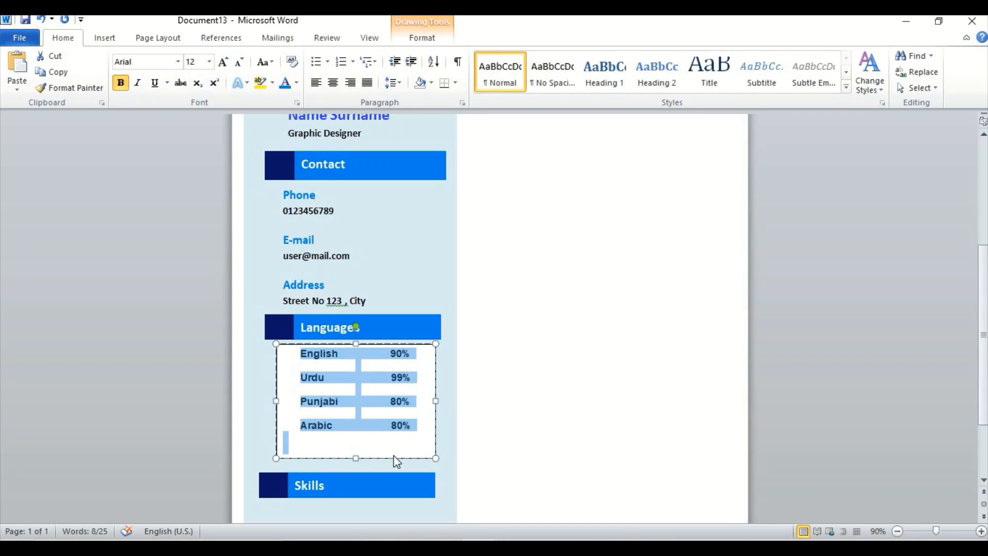
# - Shorten the language list's text box to about 1.63" high and give it no fill and no outline
pyautogui.moveTo(357, 458); pyautogui.dragTo(354, 446)
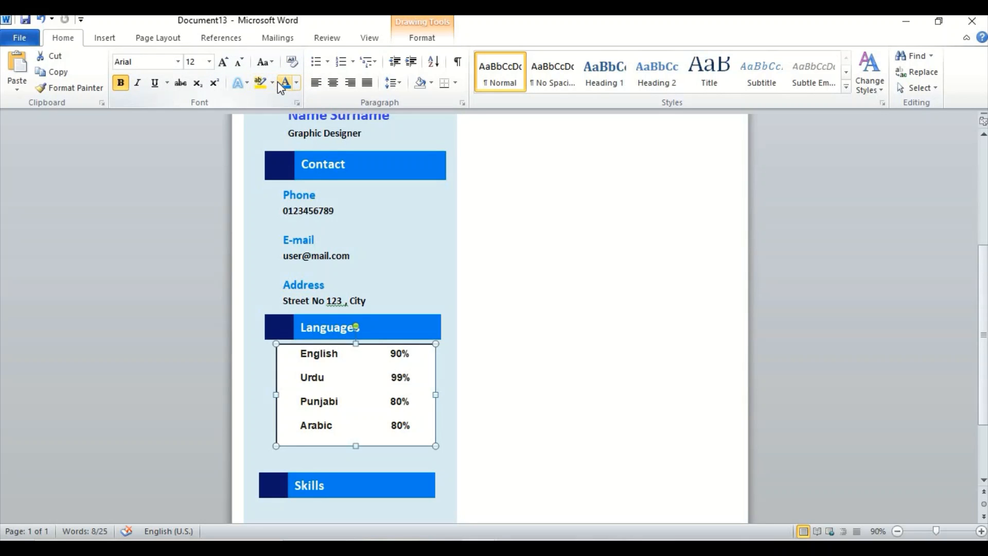
pyautogui.click(117, 43)
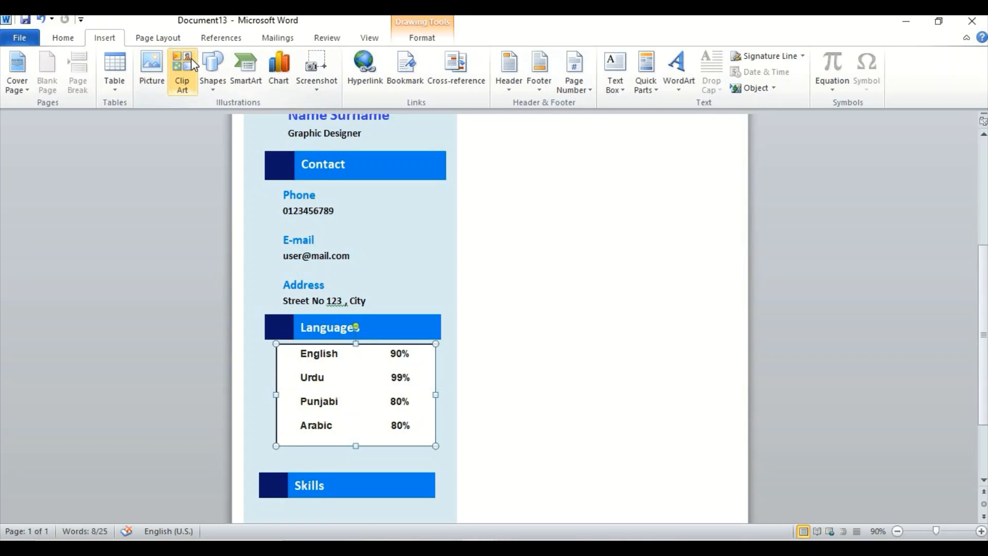
pyautogui.click(425, 41)
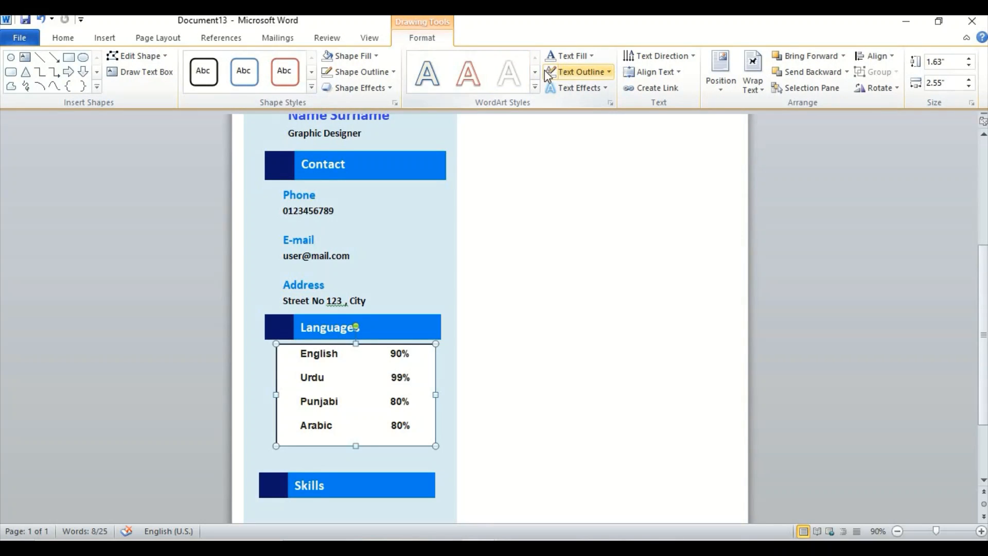
pyautogui.click(373, 57)
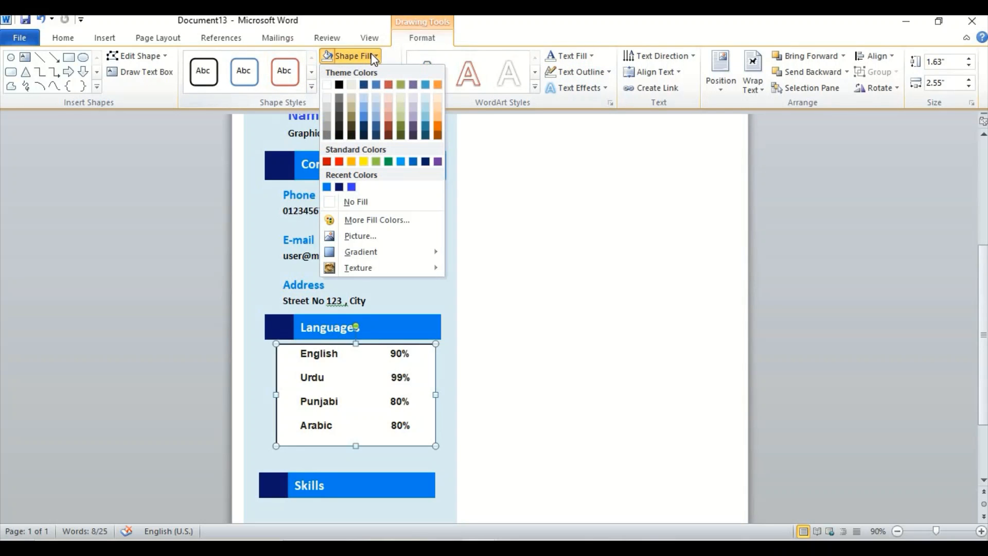
pyautogui.click(366, 202)
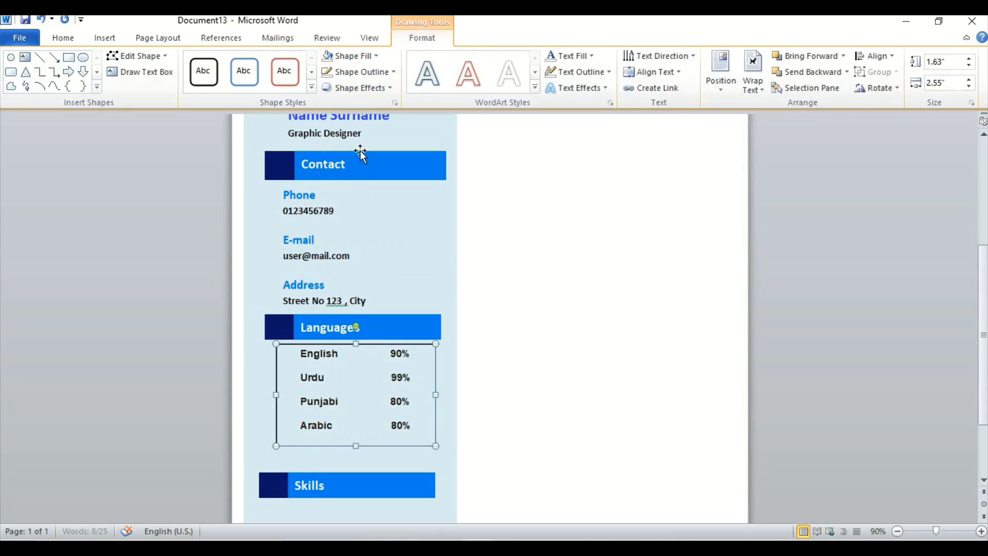
pyautogui.click(375, 74)
pyautogui.click(347, 220)
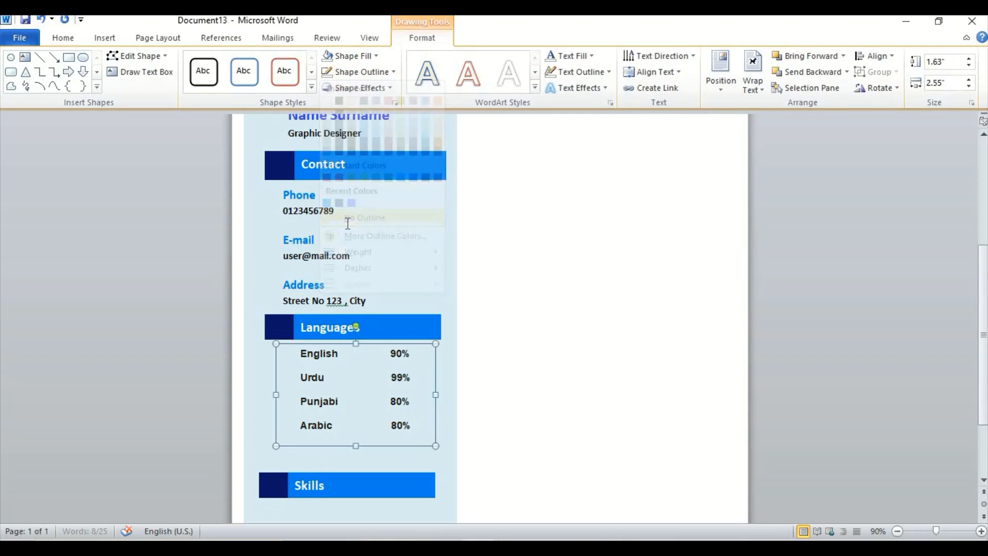
pyautogui.click(304, 455)
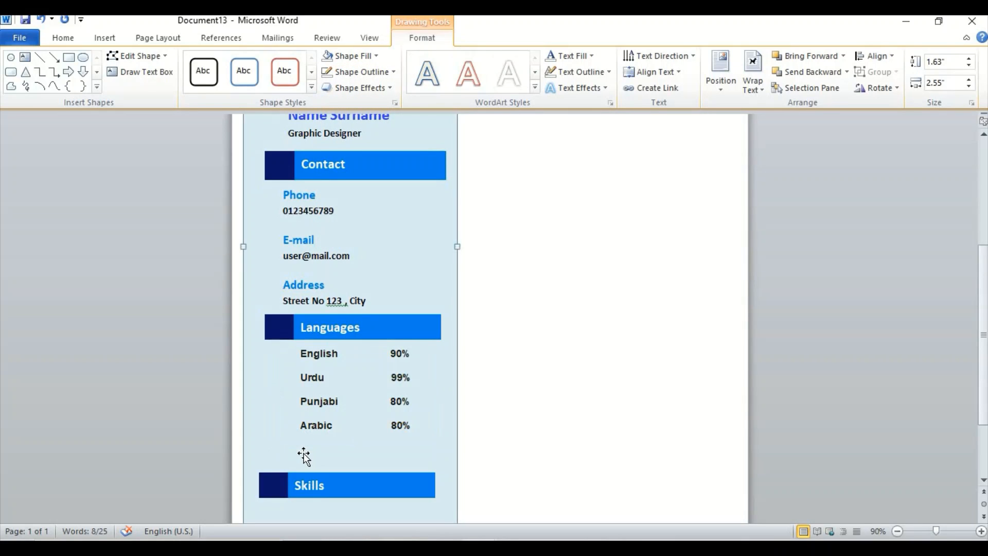
# - Move the language list's text box so its entries line up with the left edge of the contact details, just below the Languages bar
pyautogui.click(309, 425)
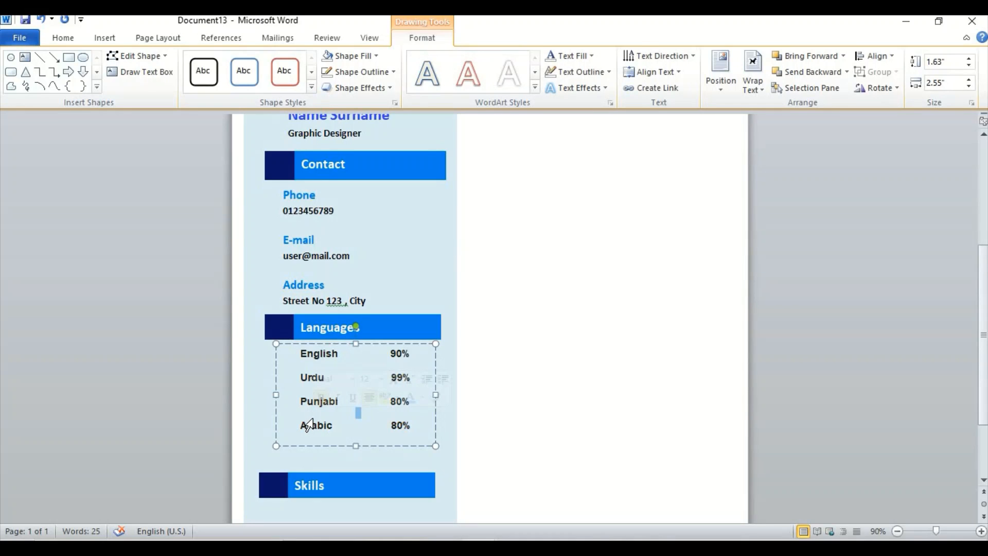
pyautogui.click(350, 344)
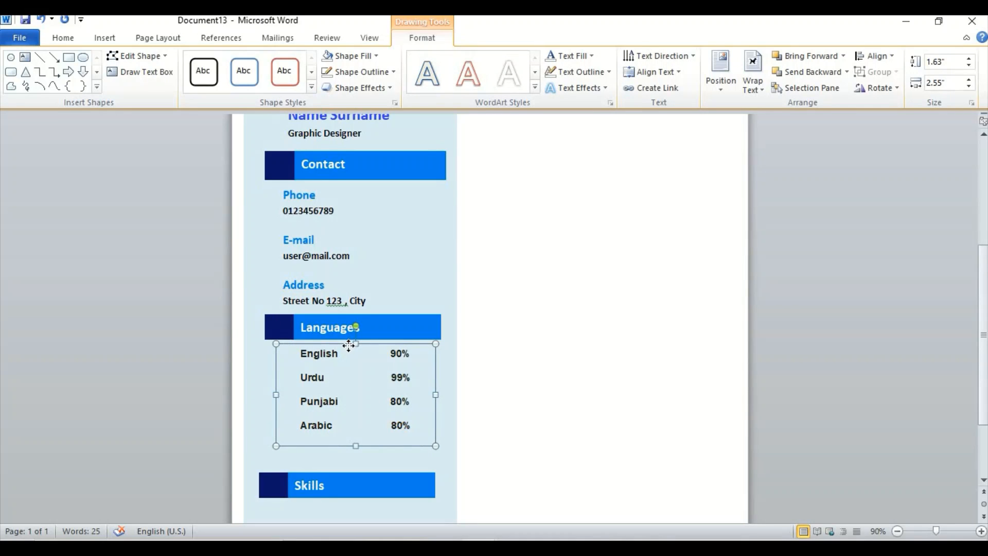
pyautogui.moveTo(348, 346); pyautogui.dragTo(344, 352)
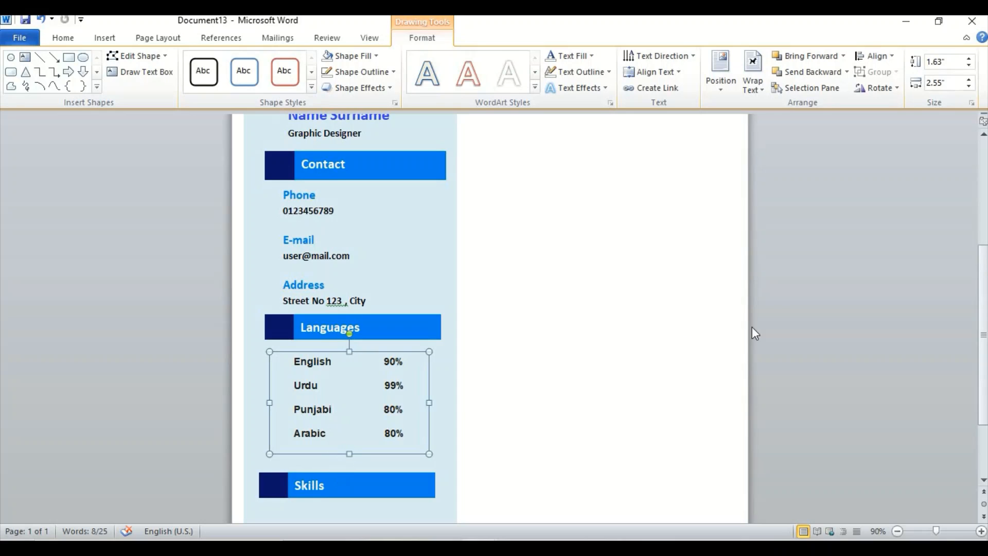
pyautogui.scroll(-1, 984, 360)
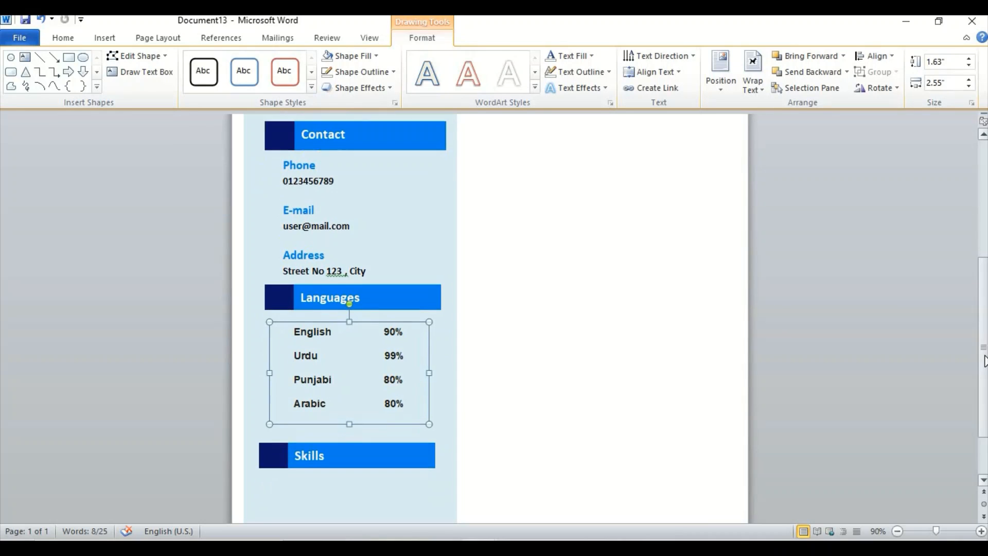
pyautogui.scroll(-2, 984, 361)
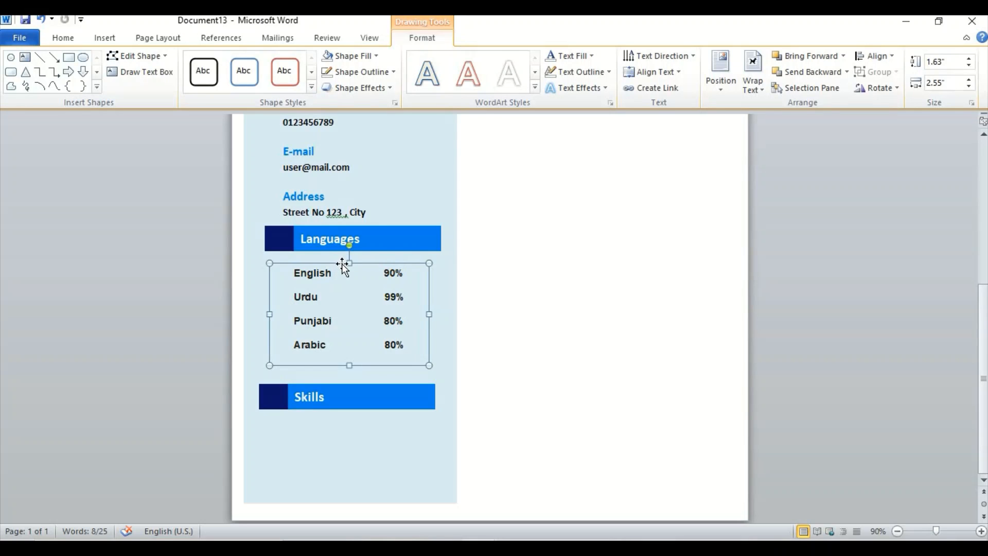
pyautogui.moveTo(342, 263); pyautogui.dragTo(330, 256)
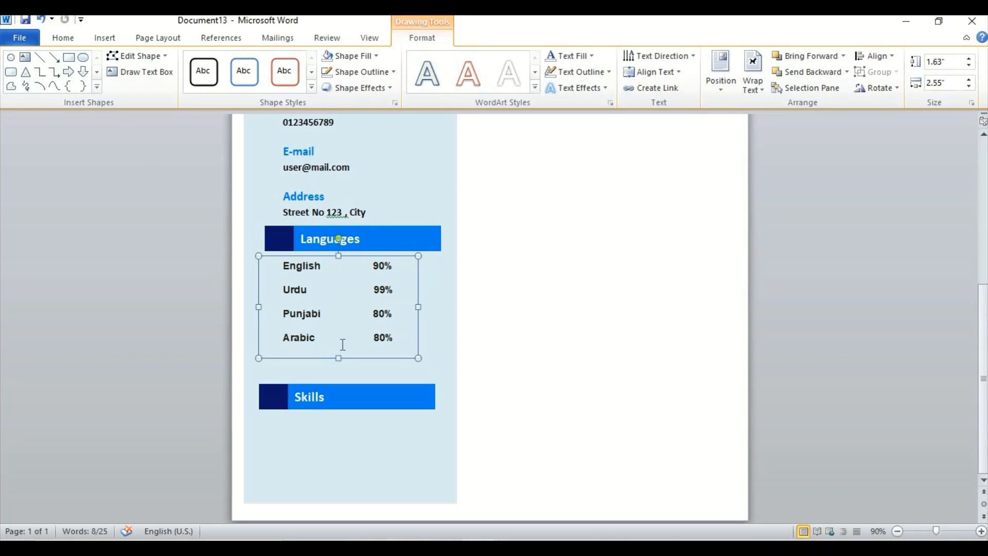
# - Move the grouped Skills heading bar up so it sits just below the Arabic line, undoing the accidental resize that flips it
pyautogui.click(345, 405)
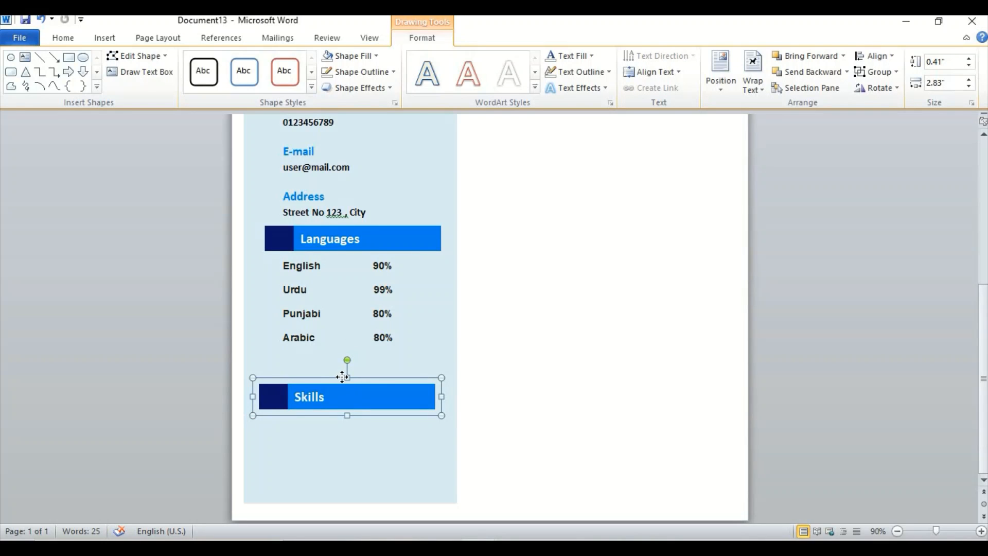
pyautogui.moveTo(343, 377); pyautogui.dragTo(375, 406)
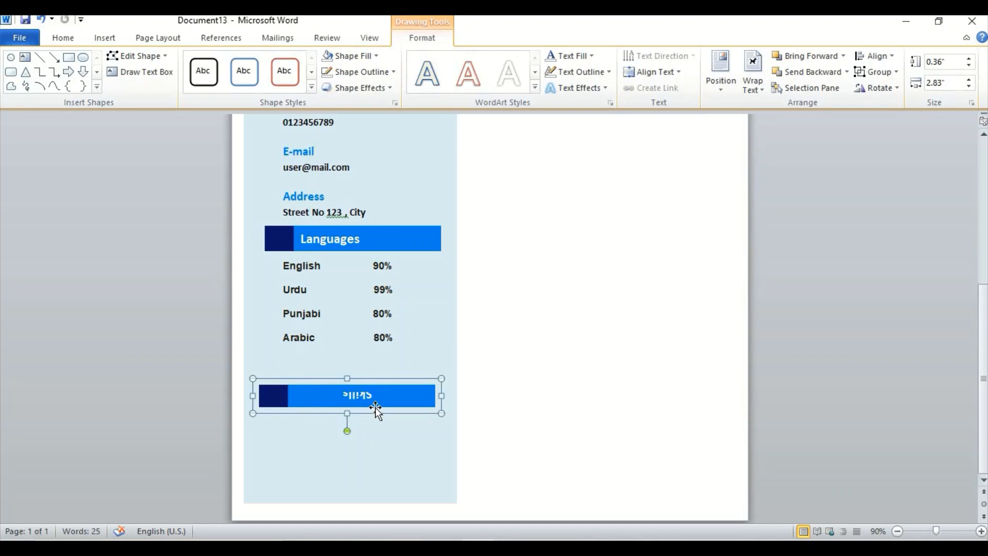
pyautogui.hotkey('ctrl', 'z')
pyautogui.click(375, 407)
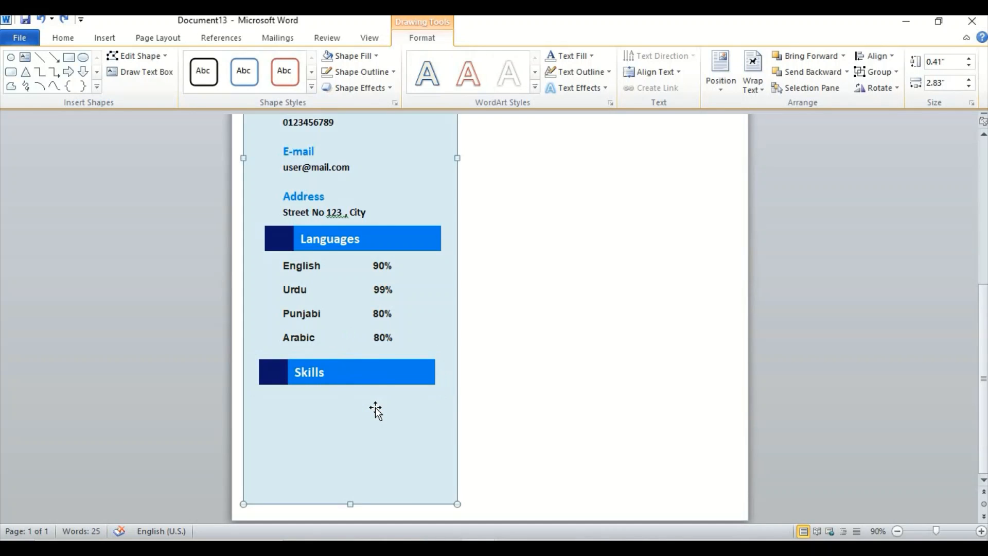
pyautogui.click(369, 379)
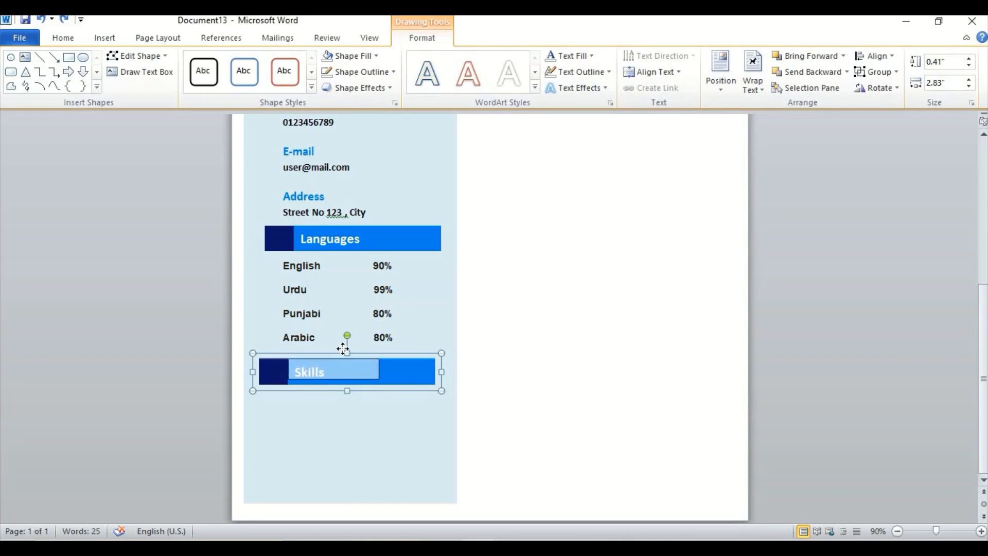
pyautogui.moveTo(343, 348); pyautogui.dragTo(343, 346)
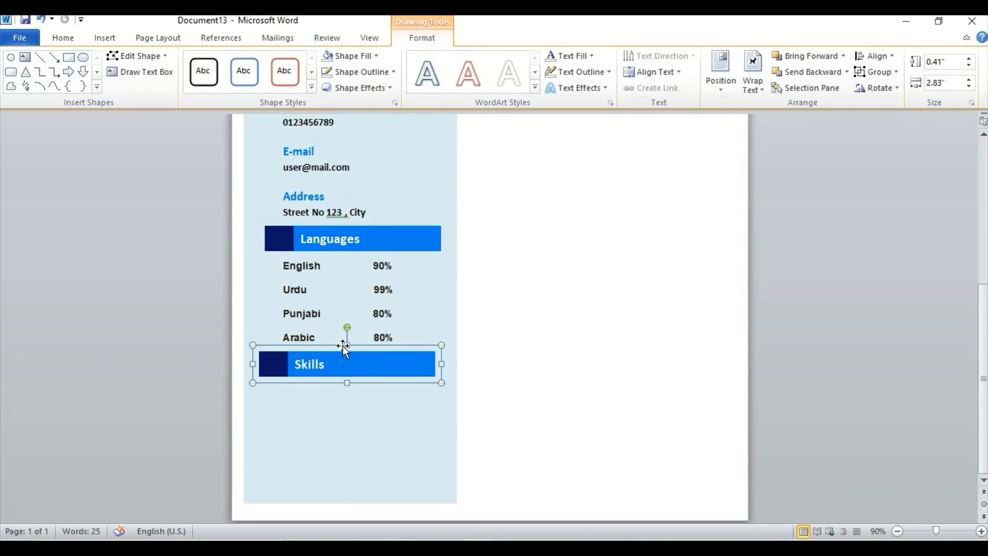
# - Nudge the Skills heading bar slightly to the right, toward alignment with the Languages heading
pyautogui.press('Right')
pyautogui.press('Right')
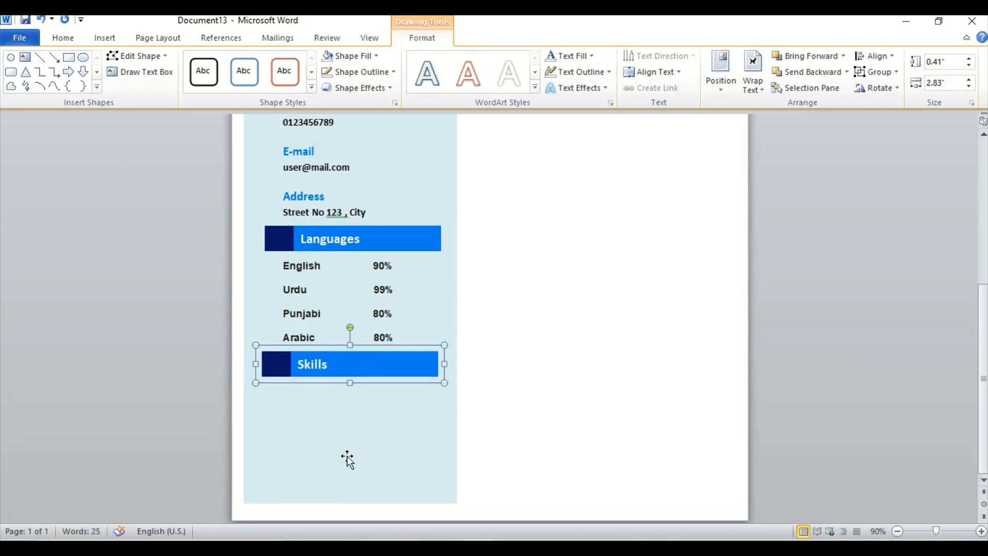
pyautogui.click(347, 426)
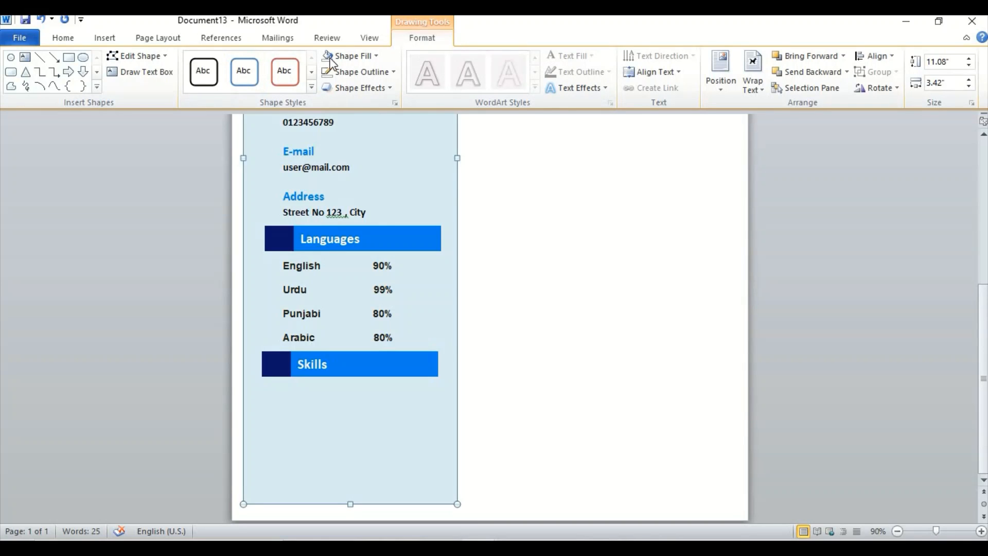
# - Draw a text box about 1.8" high and 2.19" wide beneath the Skills heading
pyautogui.click(120, 39)
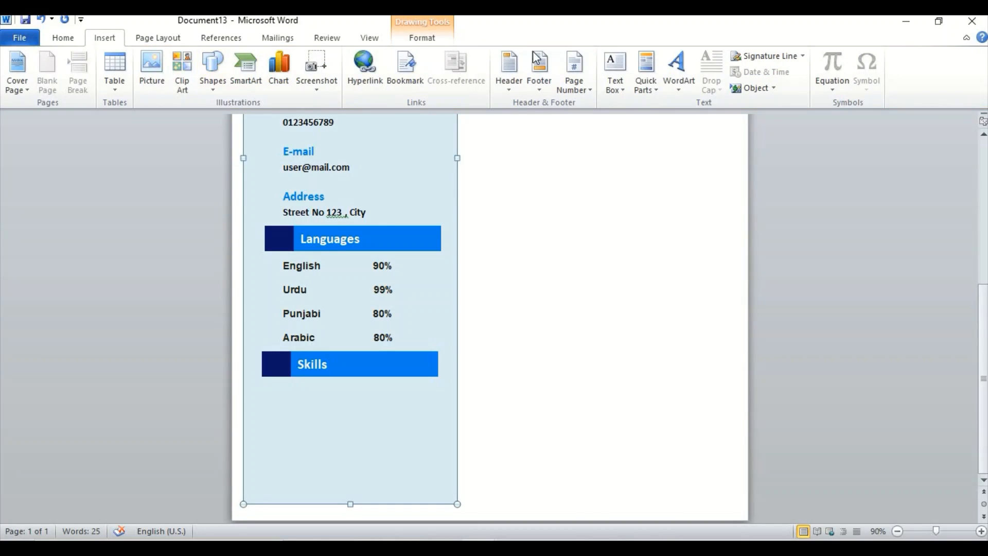
pyautogui.click(619, 86)
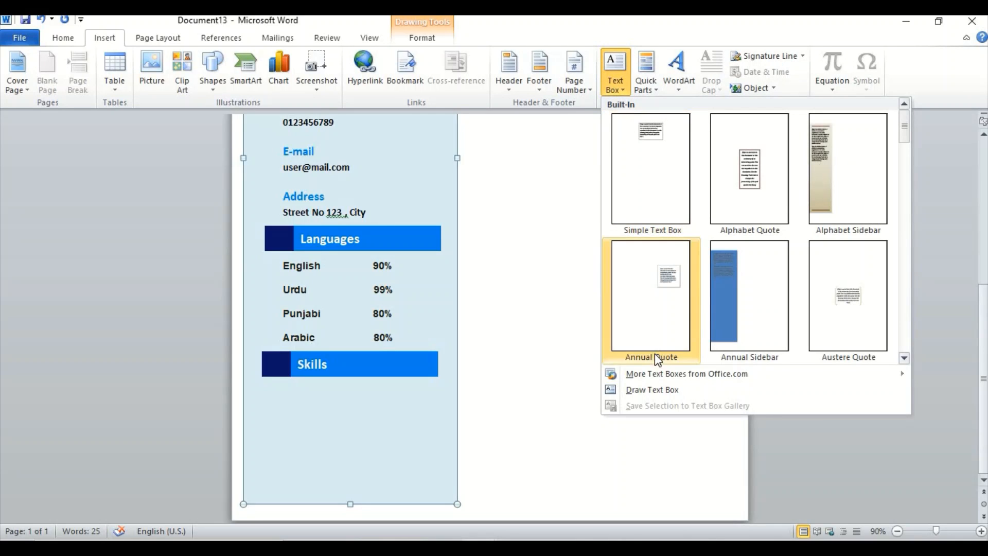
pyautogui.click(651, 390)
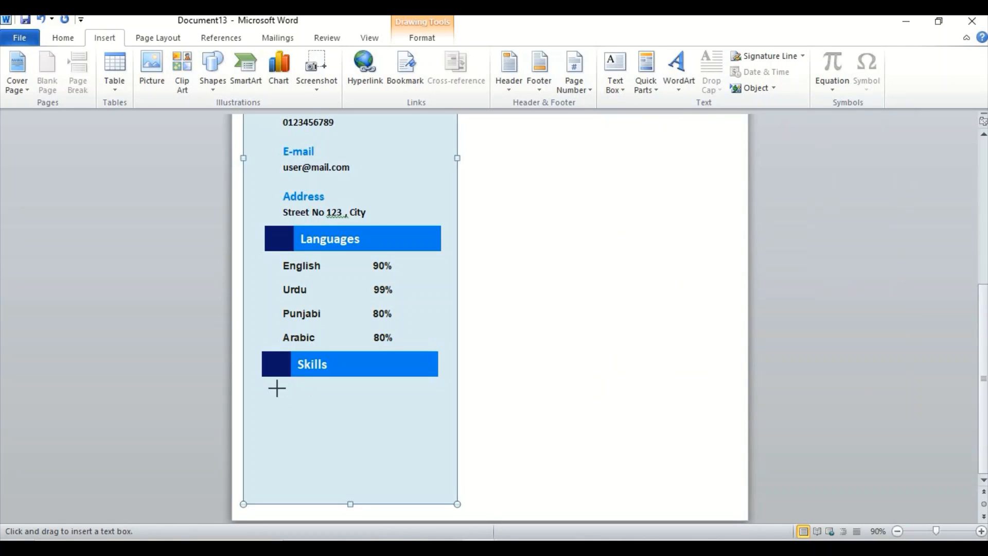
pyautogui.moveTo(281, 381); pyautogui.dragTo(418, 493)
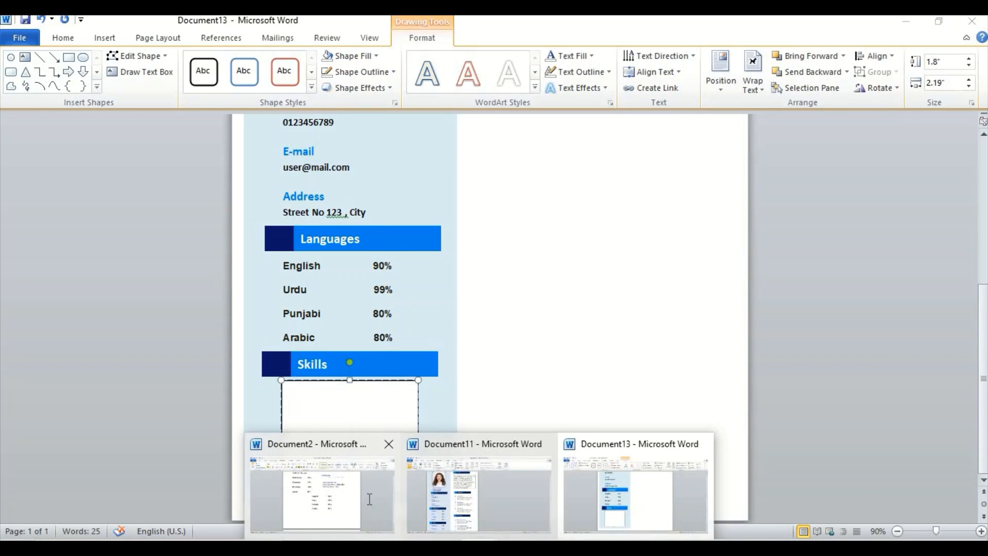
# - Try to copy the ready-made skills list from Document2 into the new text box in Document13
pyautogui.click(368, 495)
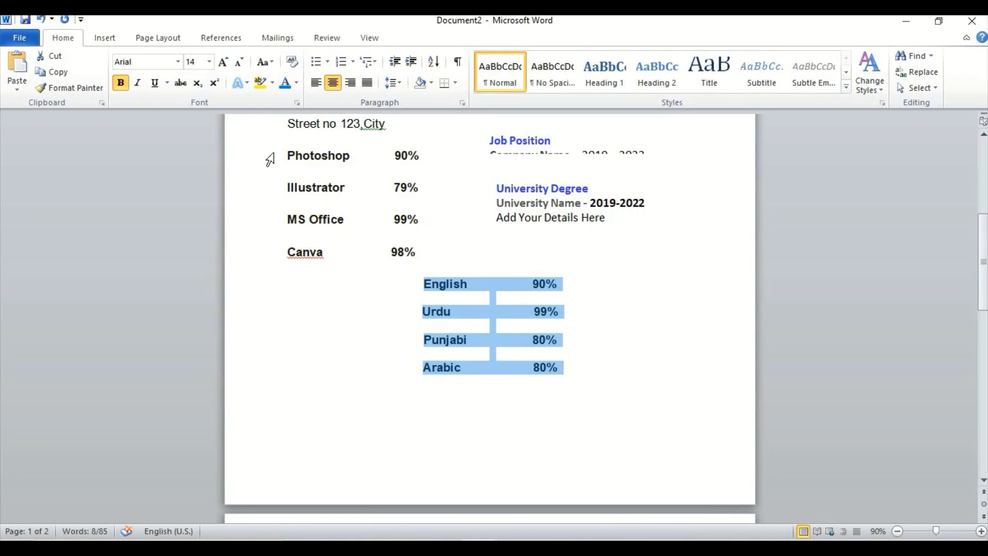
pyautogui.moveTo(284, 154); pyautogui.dragTo(415, 257)
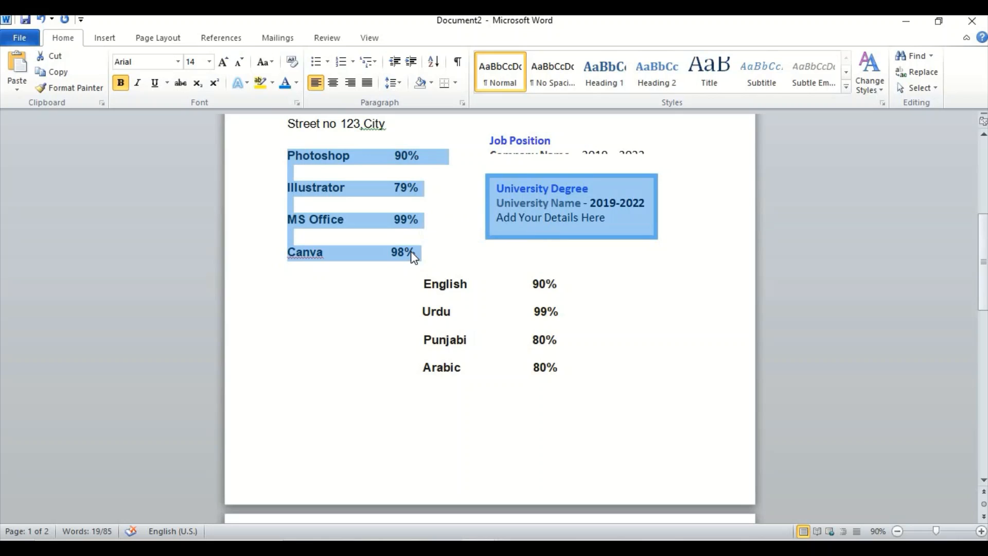
pyautogui.click(411, 284)
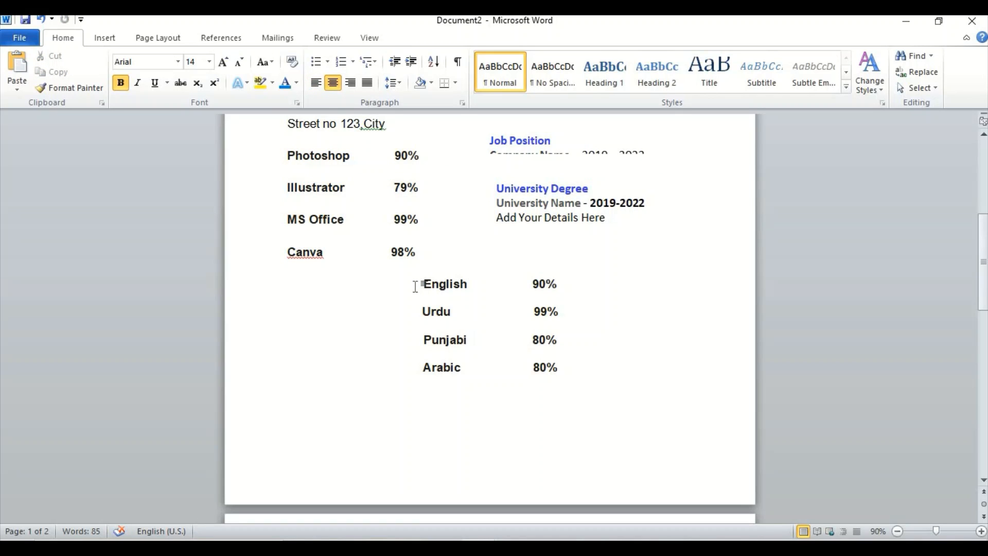
pyautogui.hotkey('shift', 'End')
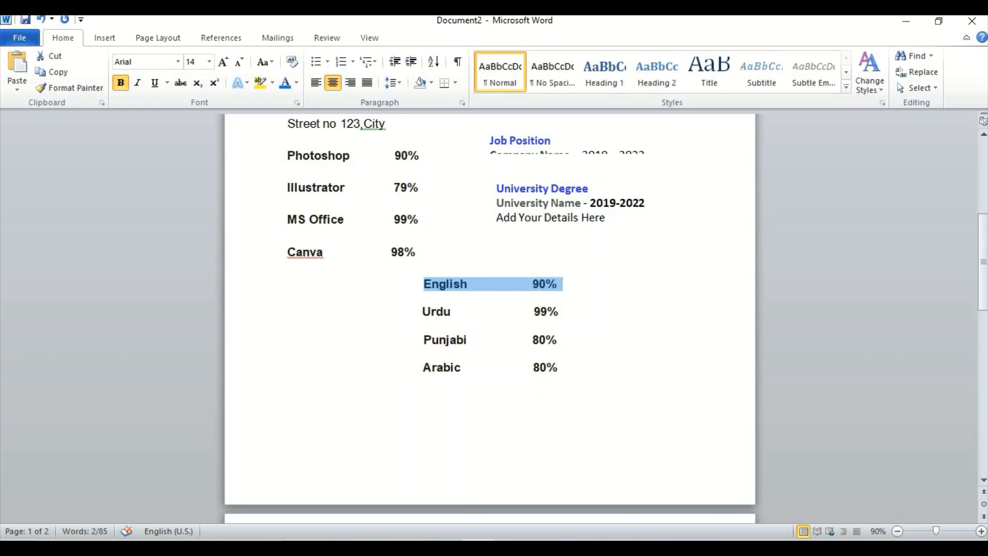
pyautogui.click(633, 490)
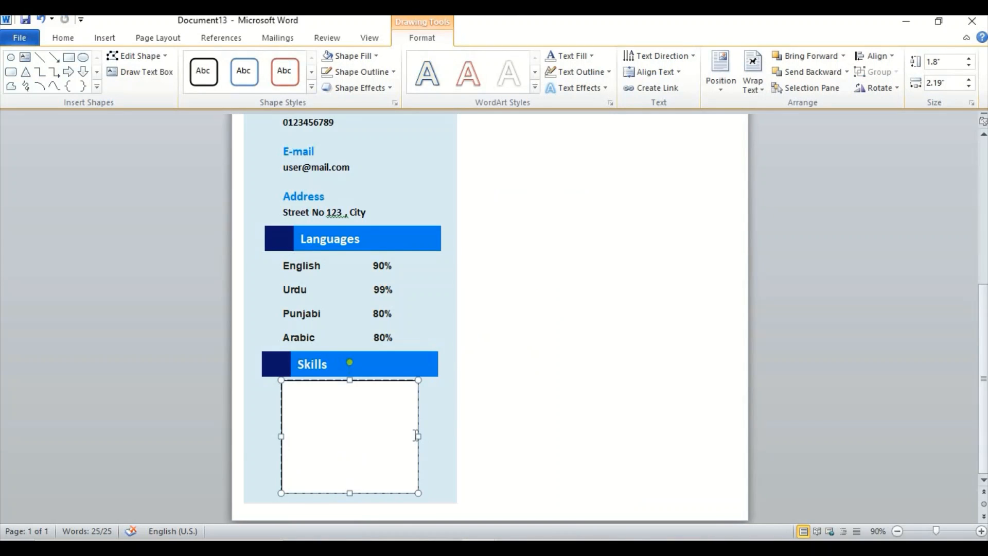
pyautogui.click(385, 430)
pyautogui.hotkey('ctrl', 'v')
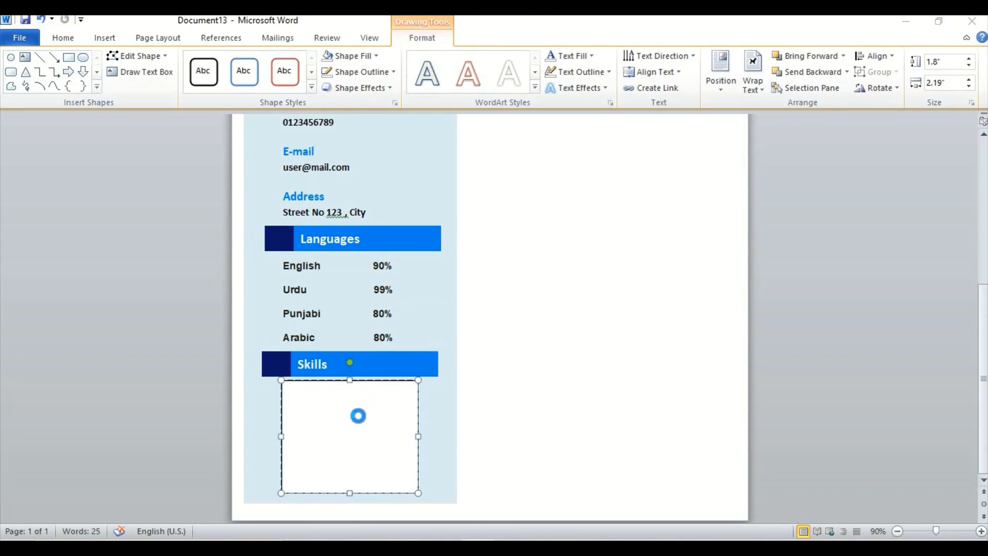
pyautogui.click(670, 239)
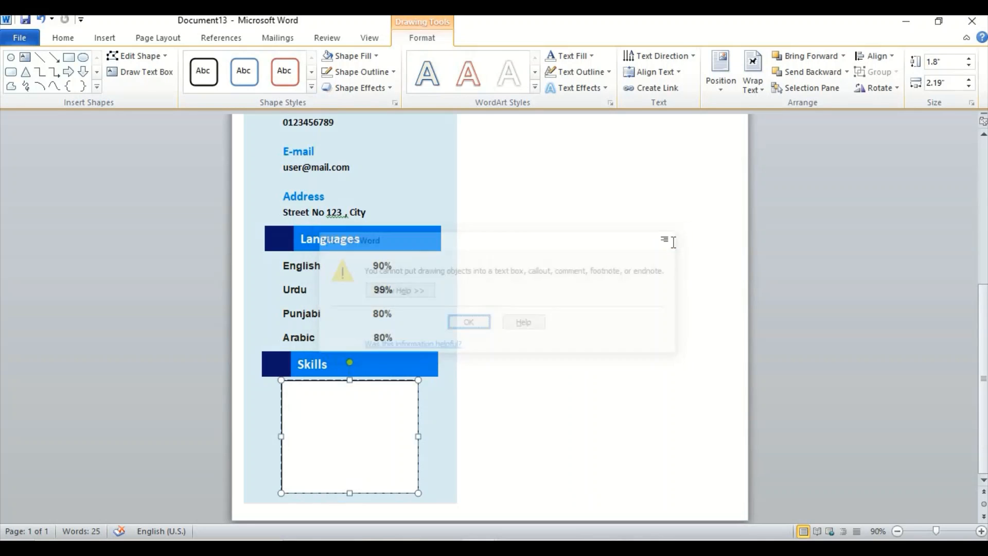
# - Copy the four language rows with their percentages into the empty text box under Skills
pyautogui.click(289, 268)
pyautogui.moveTo(283, 266); pyautogui.dragTo(396, 338)
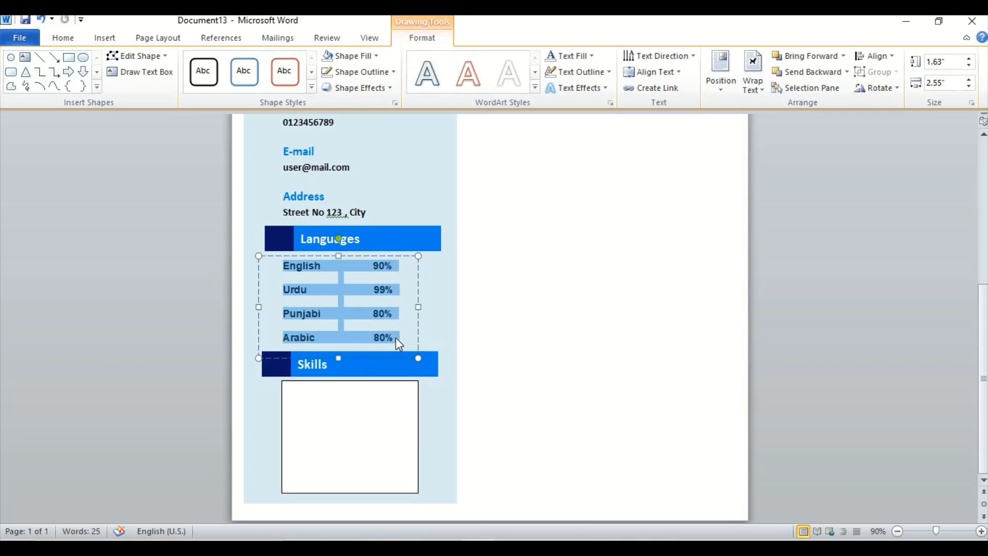
pyautogui.hotkey('ctrl', 'c')
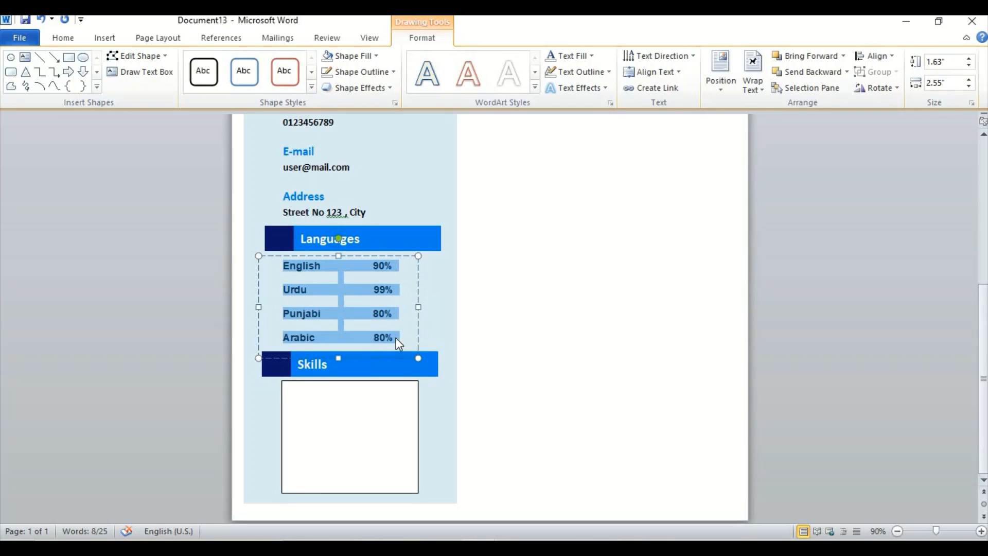
pyautogui.click(311, 403)
pyautogui.hotkey('ctrl', 'v')
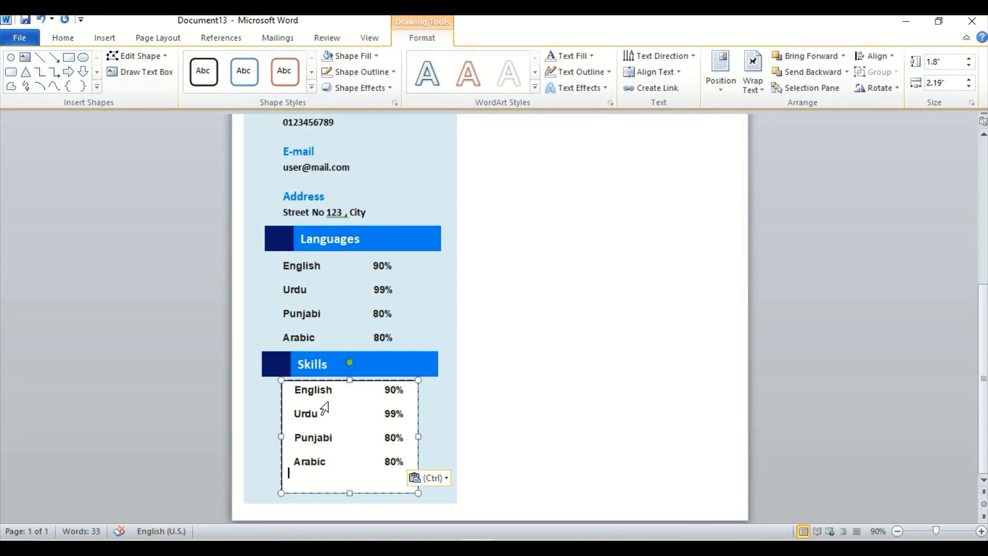
# - Replace English with Photoshop in the skills text box and fit the entry and its percentage on one line
pyautogui.moveTo(332, 391); pyautogui.dragTo(299, 396)
pyautogui.write('Photos')
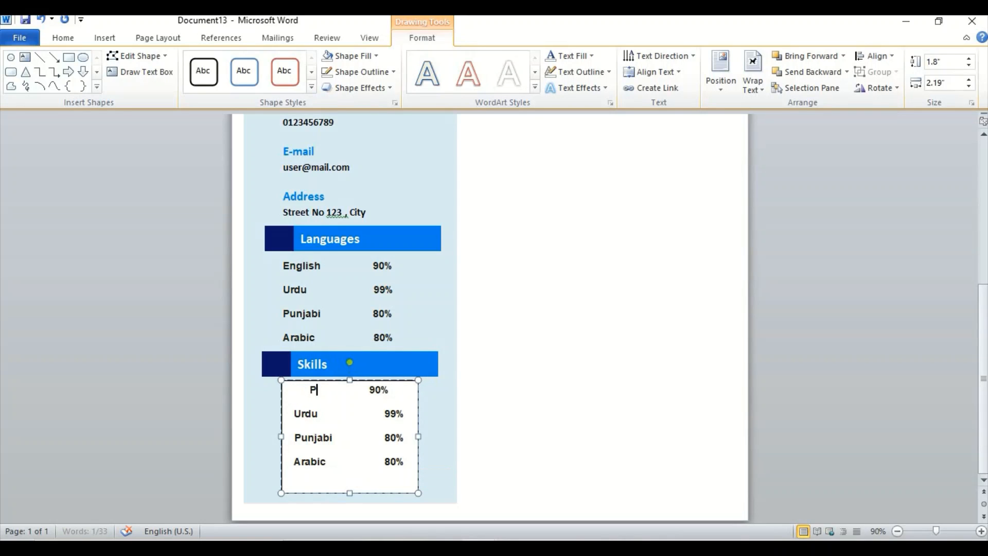
pyautogui.write('hop')
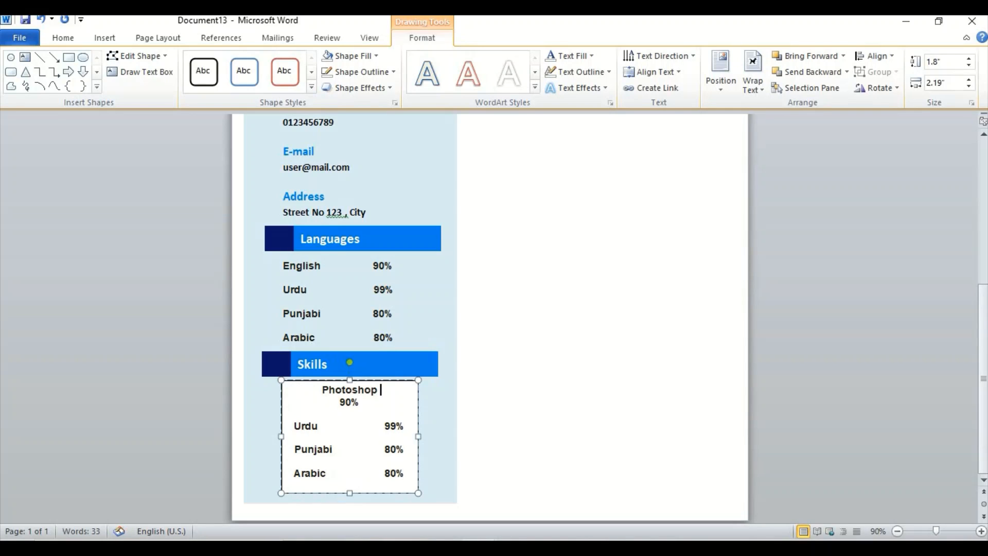
pyautogui.click(340, 403)
pyautogui.press('BackSpace')
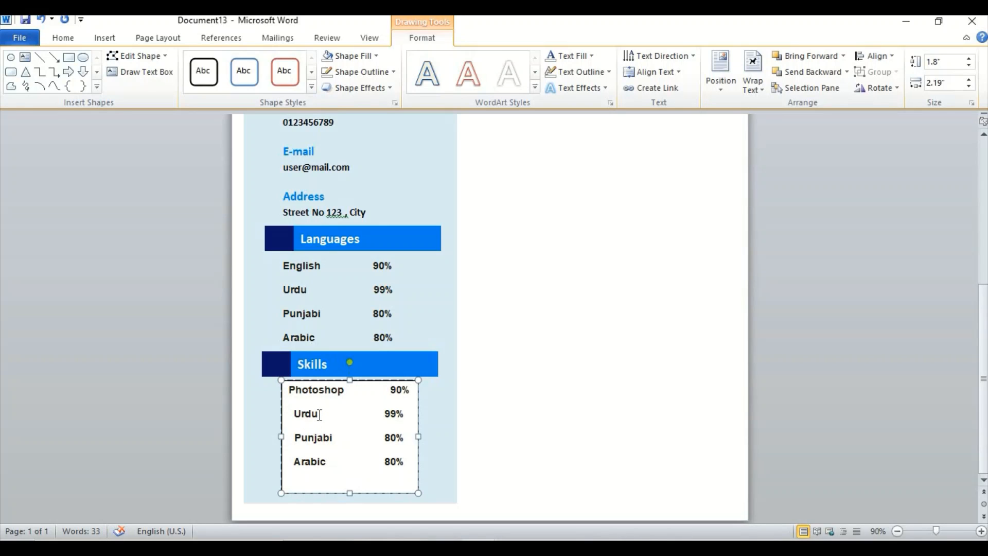
# - Replace Urdu with Illustrator in the skills text box and set its percentage to 89% on the same line
pyautogui.moveTo(319, 415); pyautogui.dragTo(298, 418)
pyautogui.write('Illus')
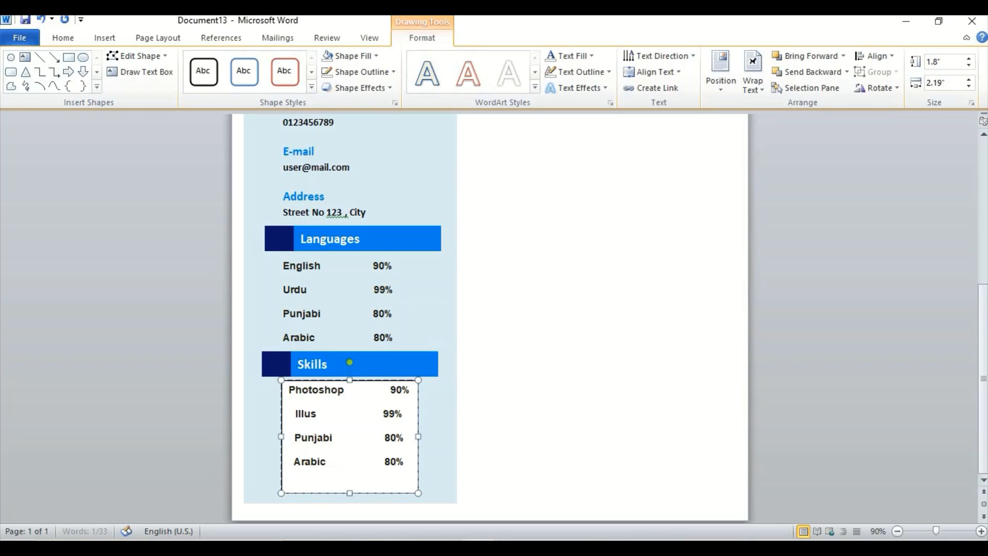
pyautogui.write('trator')
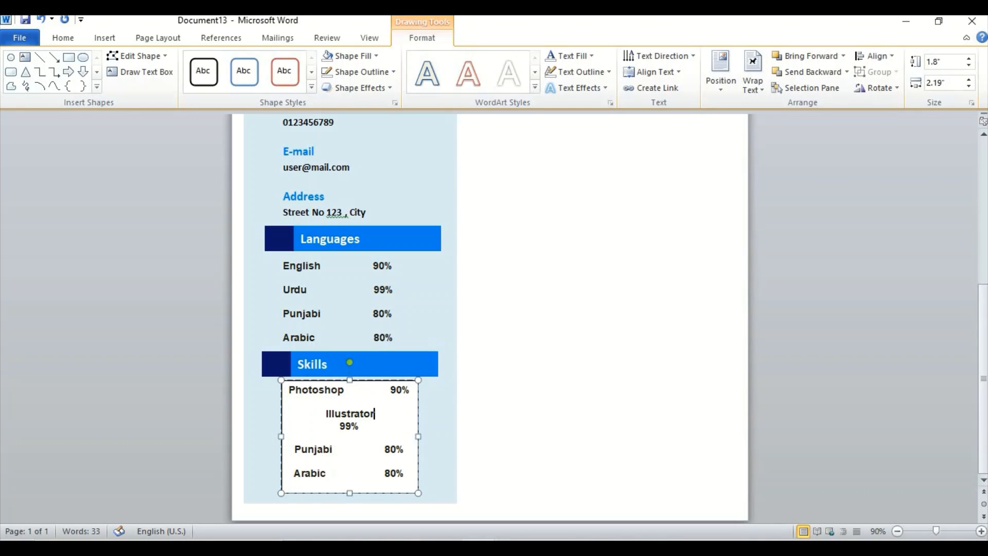
pyautogui.click(345, 427)
pyautogui.press('BackSpace')
pyautogui.write('8')
pyautogui.press('BackSpace')
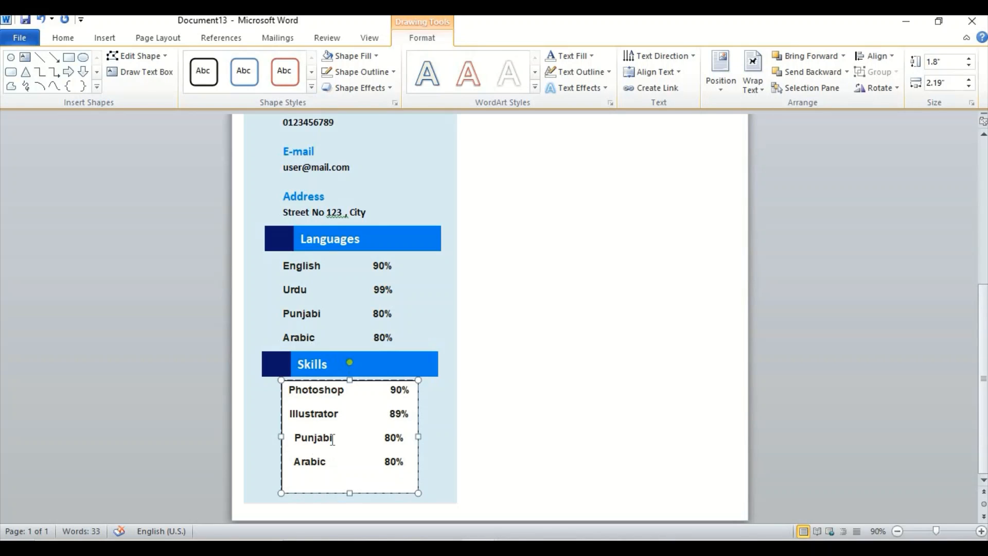
# - Replace Punjabi with MS Office in the skills text box and set its percentage to 96%
pyautogui.moveTo(335, 438); pyautogui.dragTo(298, 443)
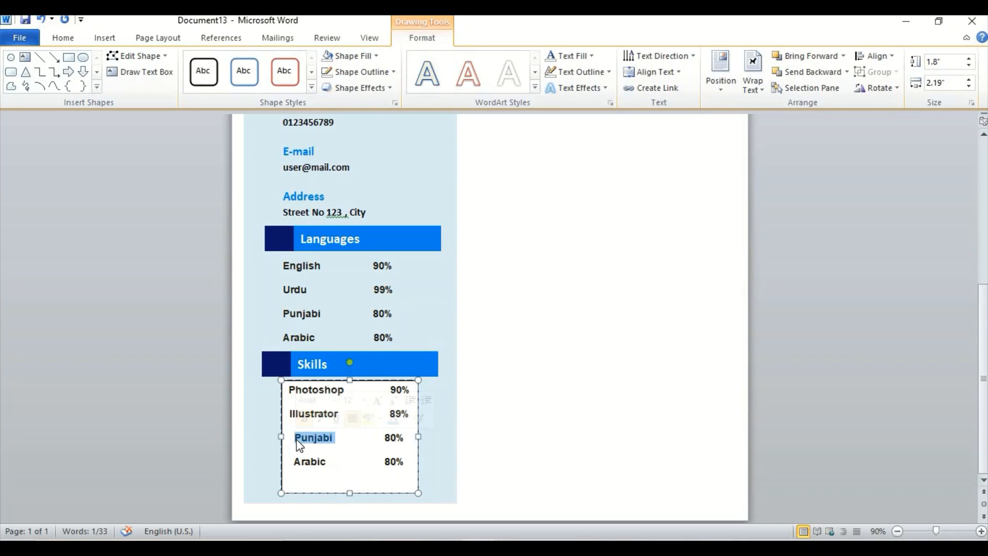
pyautogui.write('MS')
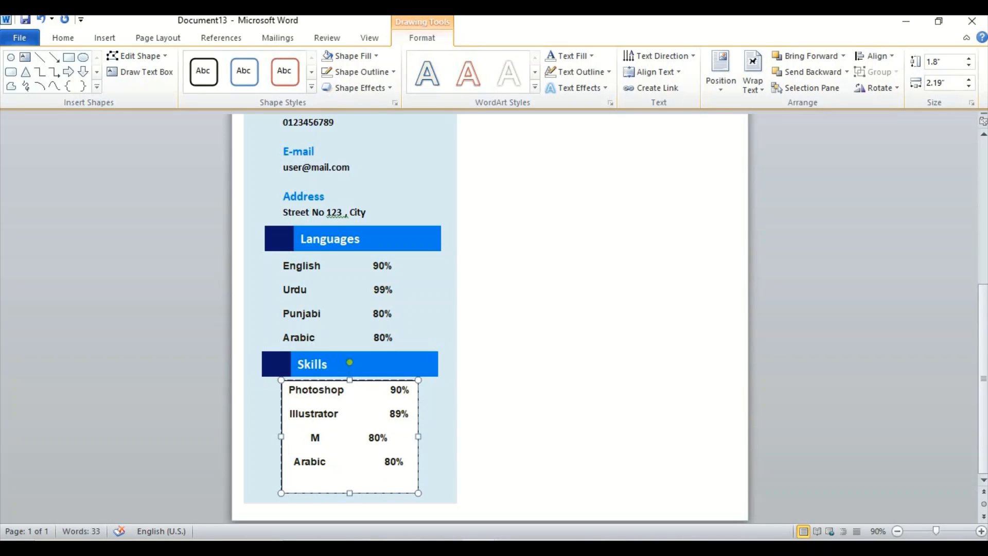
pyautogui.write(' o')
pyautogui.press('BackSpace')
pyautogui.write('Office')
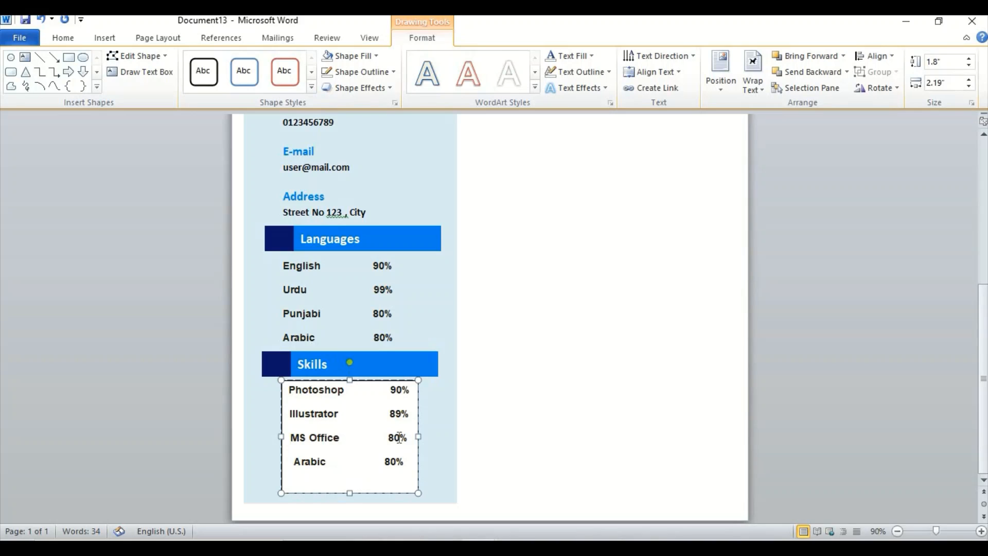
pyautogui.click(399, 438)
pyautogui.press('BackSpace')
pyautogui.press('BackSpace')
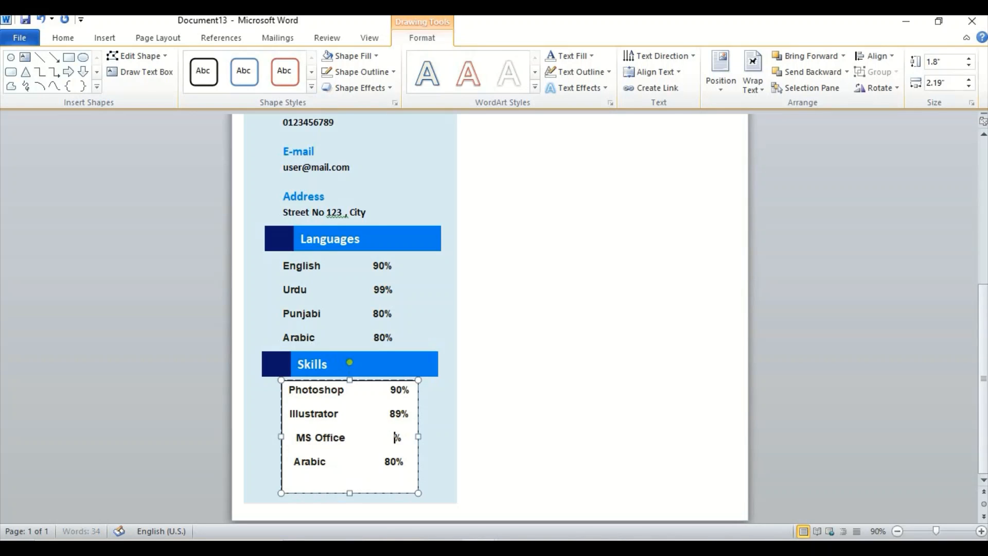
pyautogui.write('96')
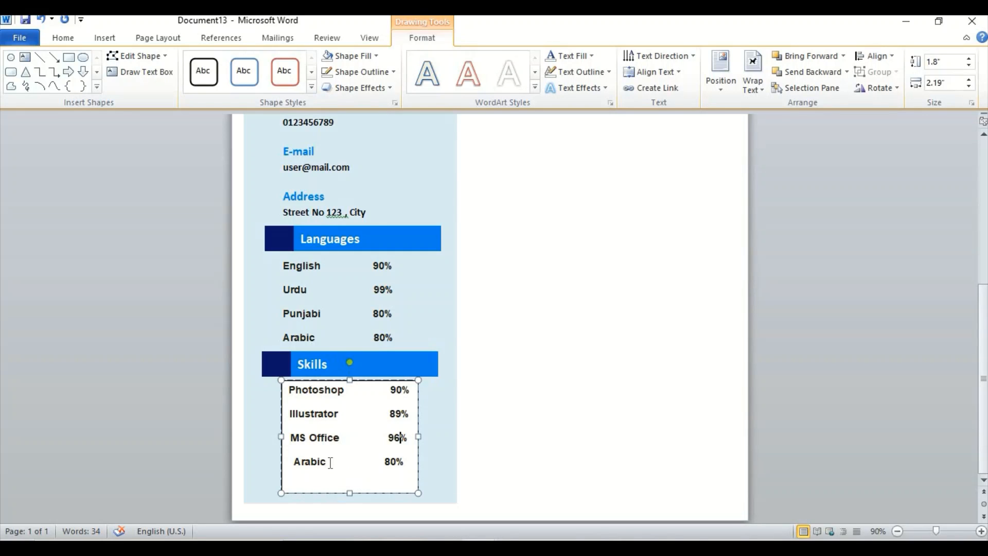
# - Replace Arabic with Canva in the skills text box and move the box slightly down from the Skills heading
pyautogui.moveTo(308, 463); pyautogui.dragTo(293, 462)
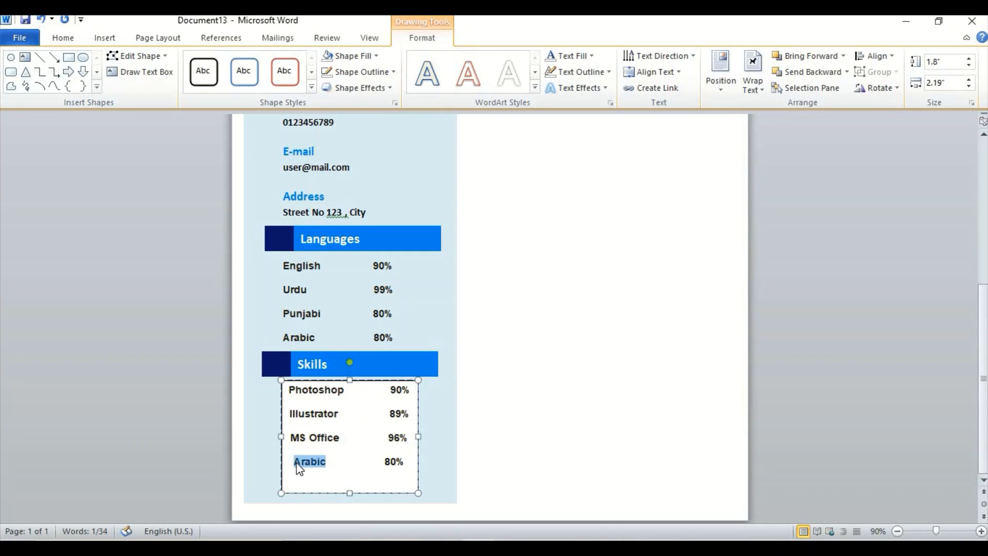
pyautogui.write('Canva')
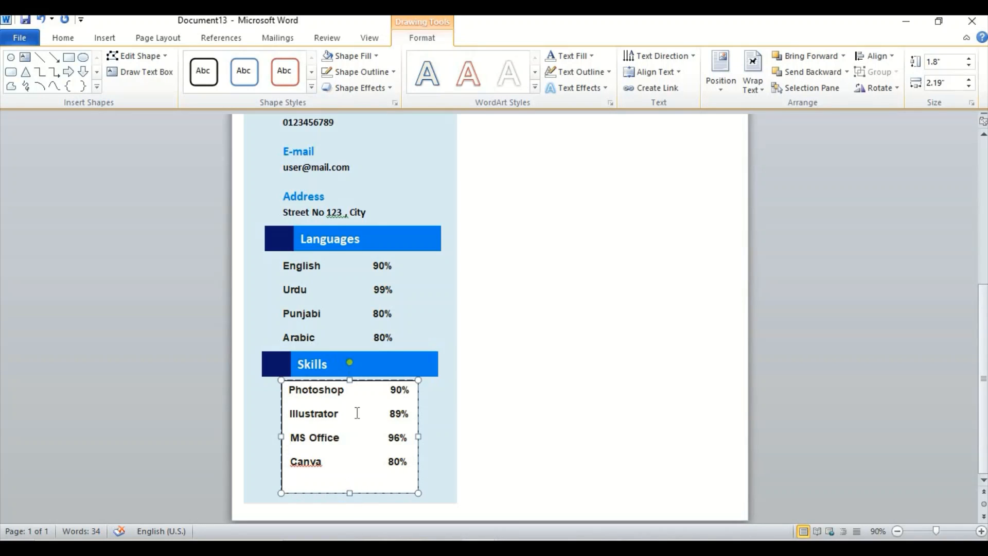
pyautogui.moveTo(344, 382); pyautogui.dragTo(343, 392)
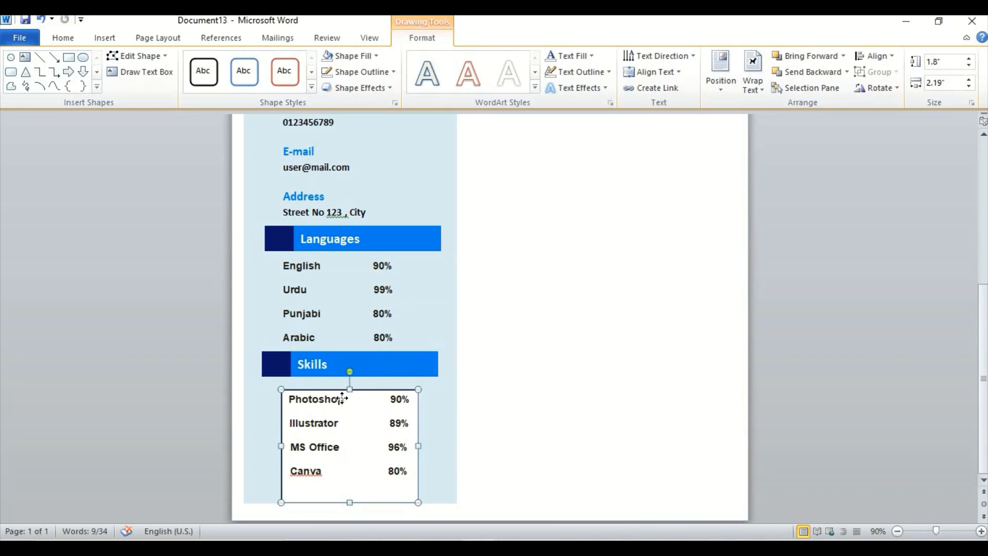
pyautogui.moveTo(343, 391); pyautogui.dragTo(342, 398)
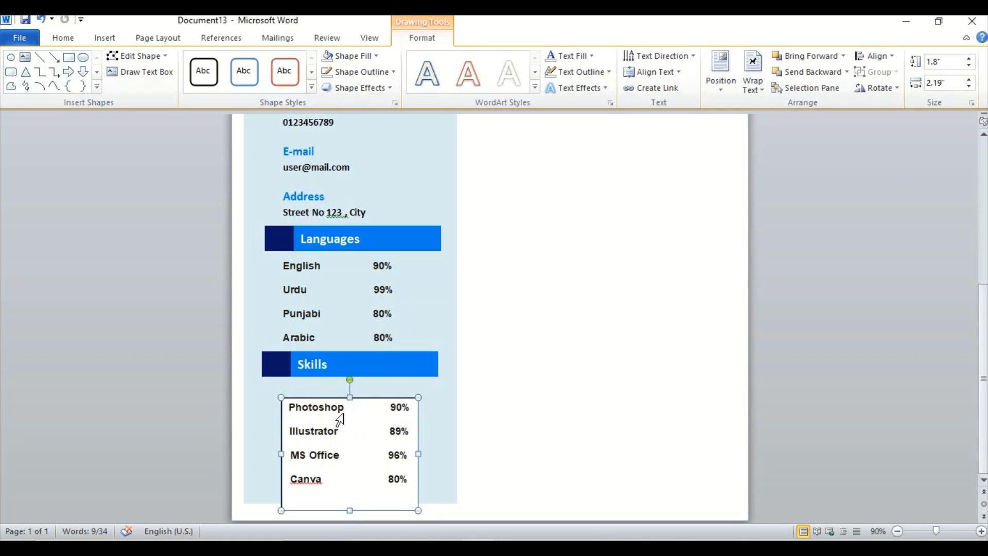
# - Remove the outline and fill from the skills text box
pyautogui.click(374, 68)
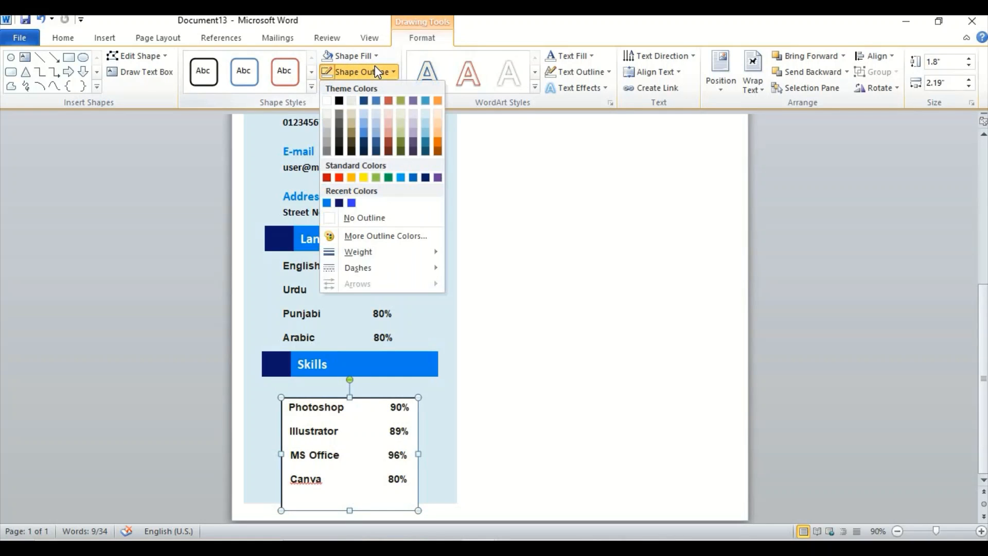
pyautogui.click(368, 218)
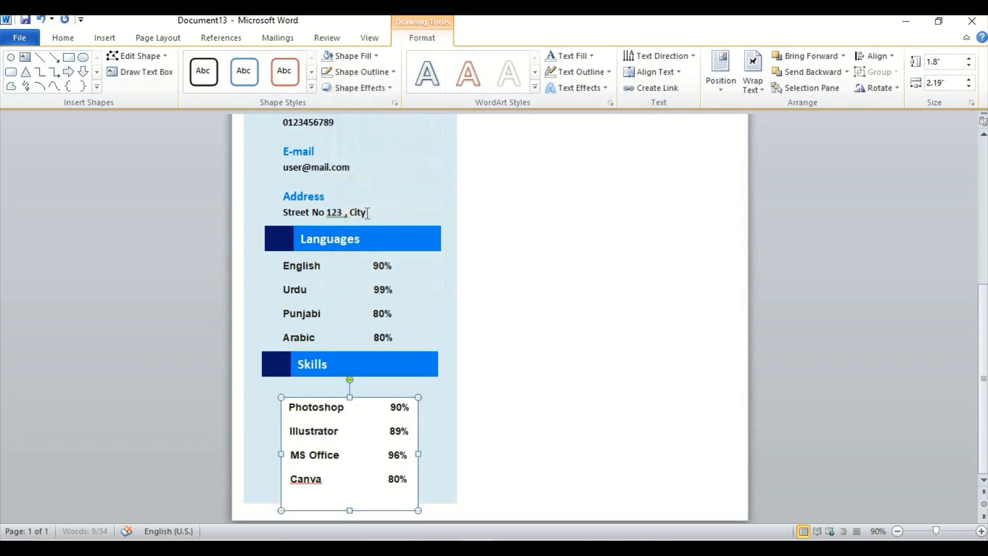
pyautogui.click(360, 55)
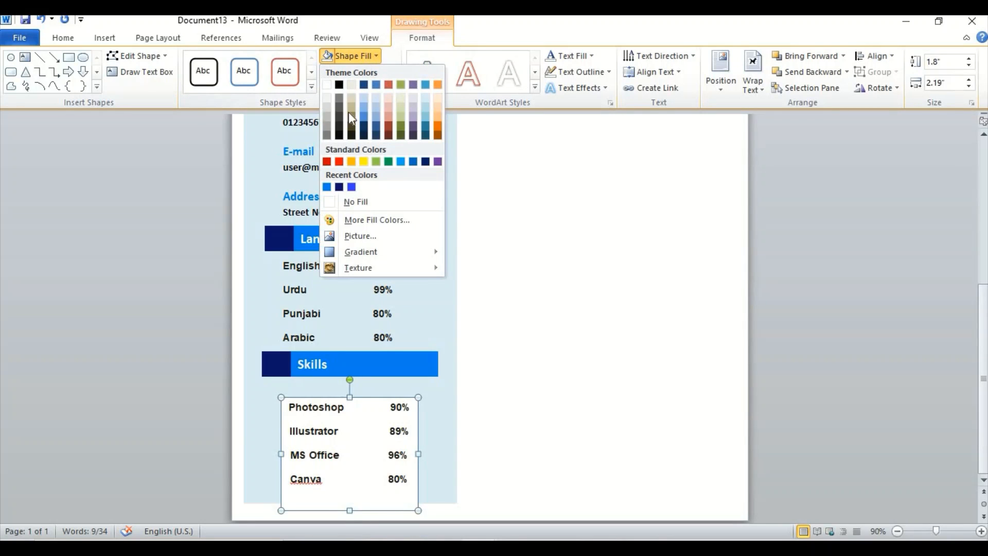
pyautogui.click(351, 202)
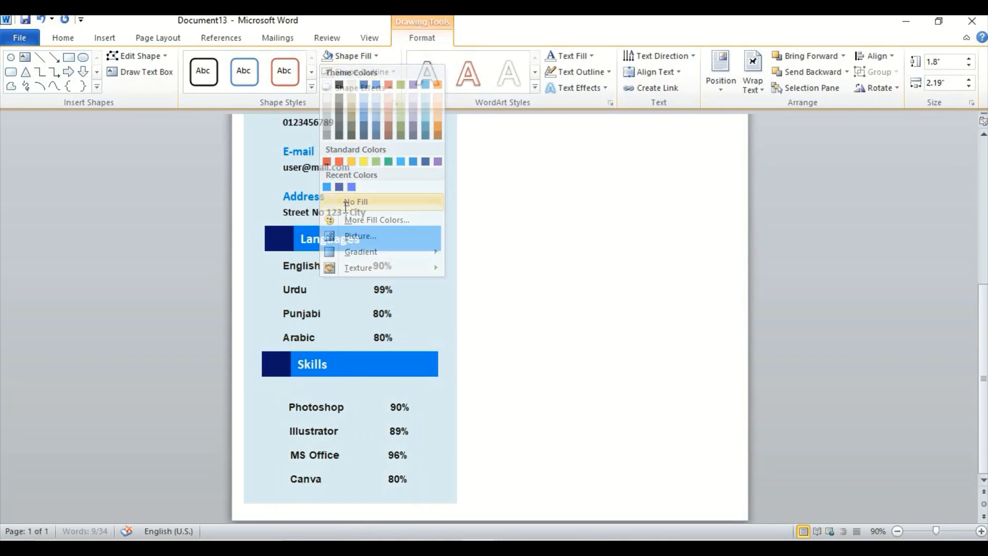
# - Move the Skills heading bar down and shift the languages list slightly lower, leaving a gap between the list and the bar
pyautogui.click(353, 362)
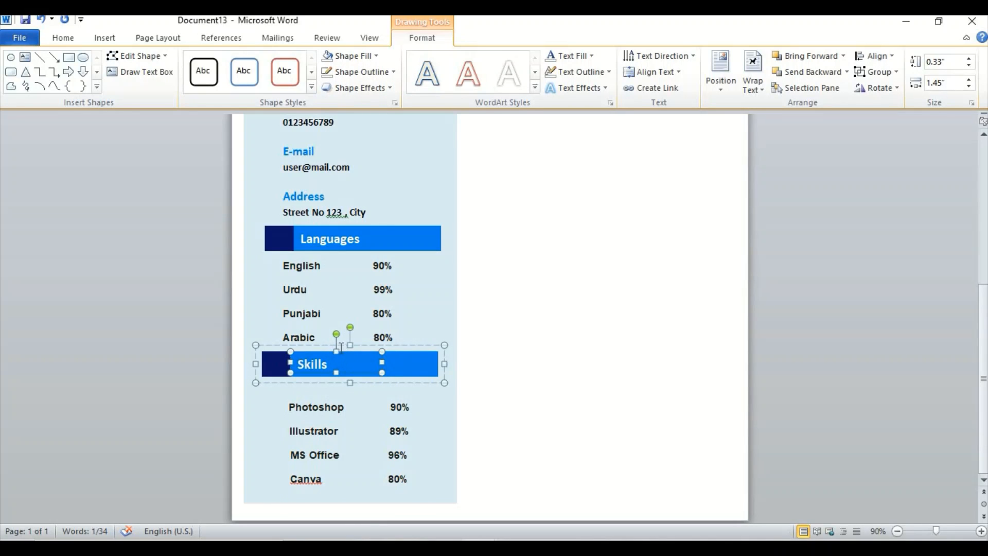
pyautogui.click(341, 348)
pyautogui.click(339, 366)
pyautogui.click(347, 347)
pyautogui.moveTo(343, 347); pyautogui.dragTo(344, 360)
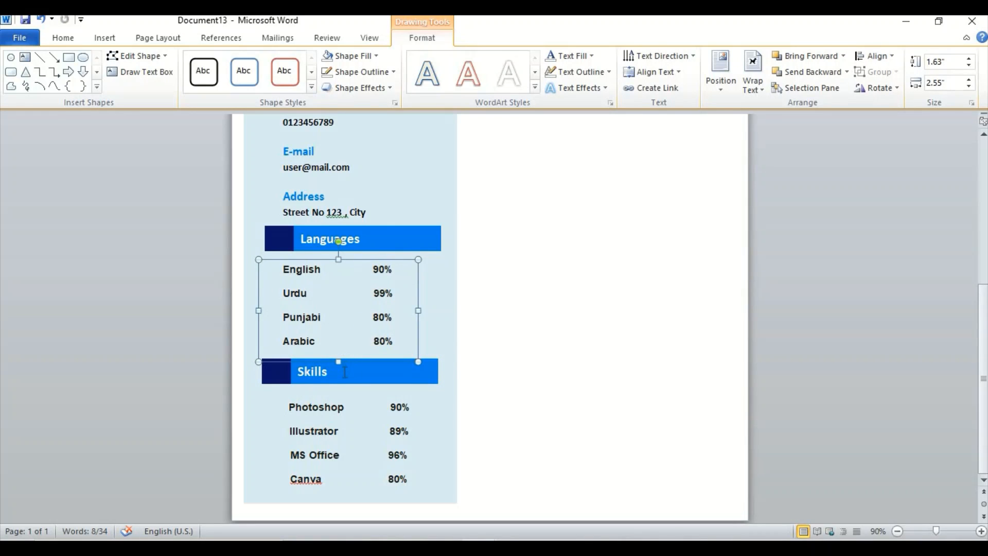
pyautogui.click(340, 358)
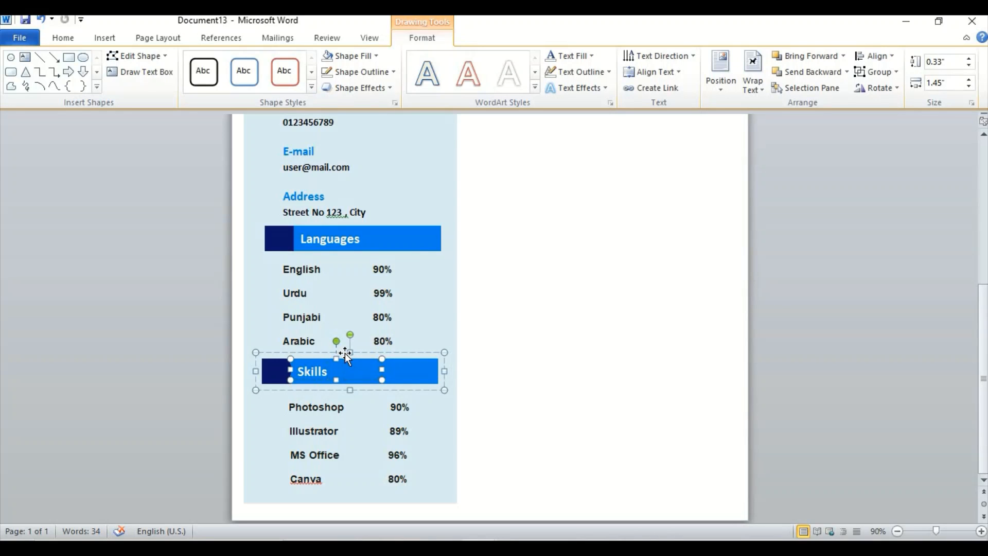
pyautogui.moveTo(345, 353); pyautogui.dragTo(344, 360)
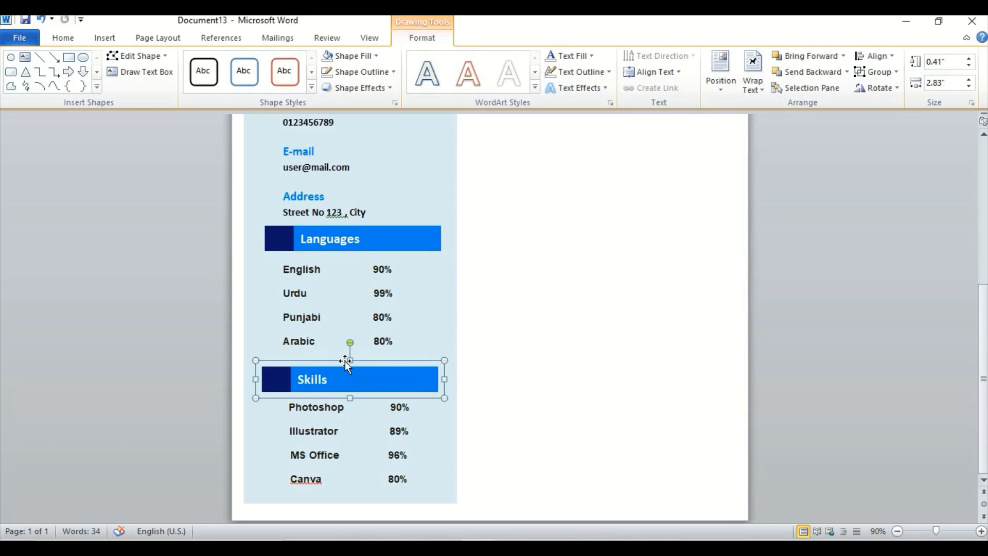
pyautogui.click(417, 314)
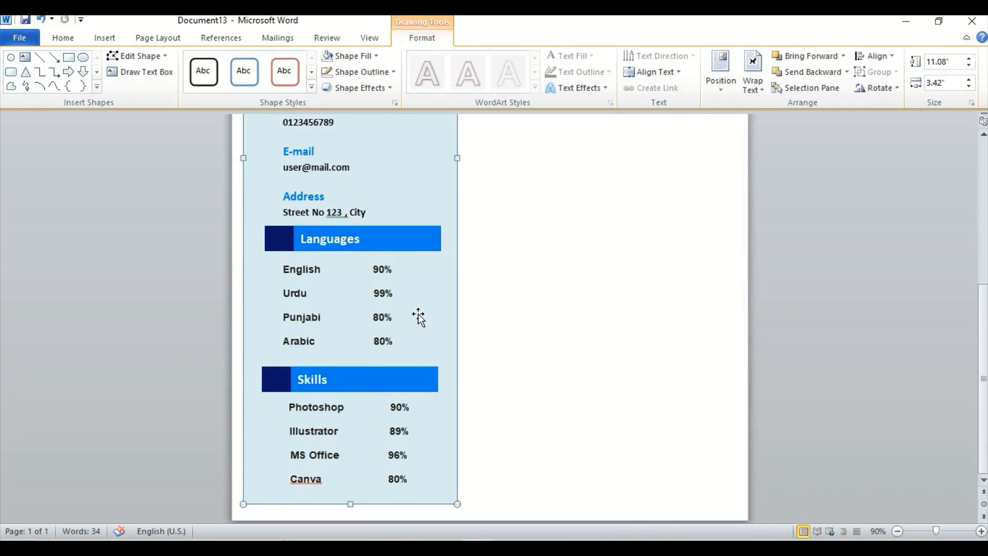
# - Nudge the skills text box slightly left so its entries sit closer in line with the languages list
pyautogui.click(349, 420)
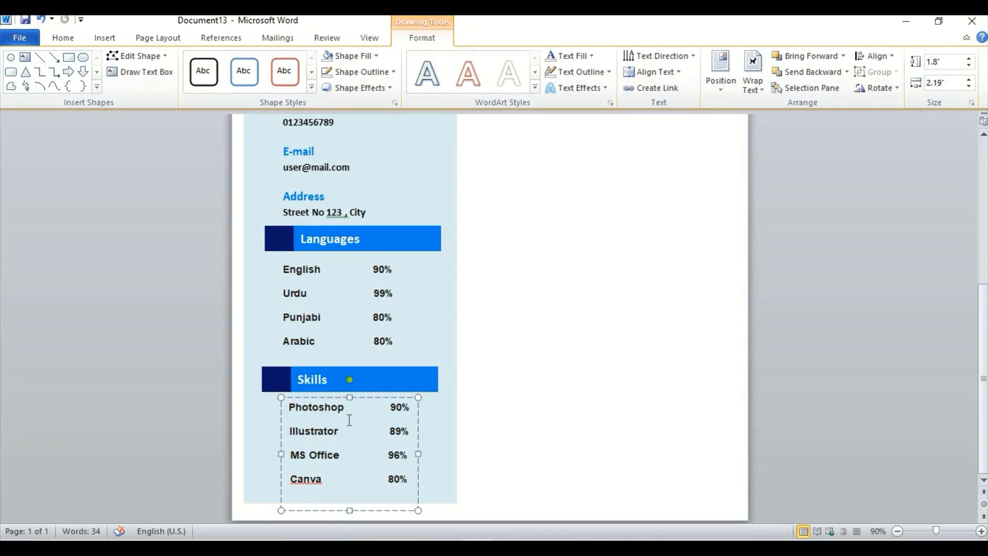
pyautogui.click(331, 395)
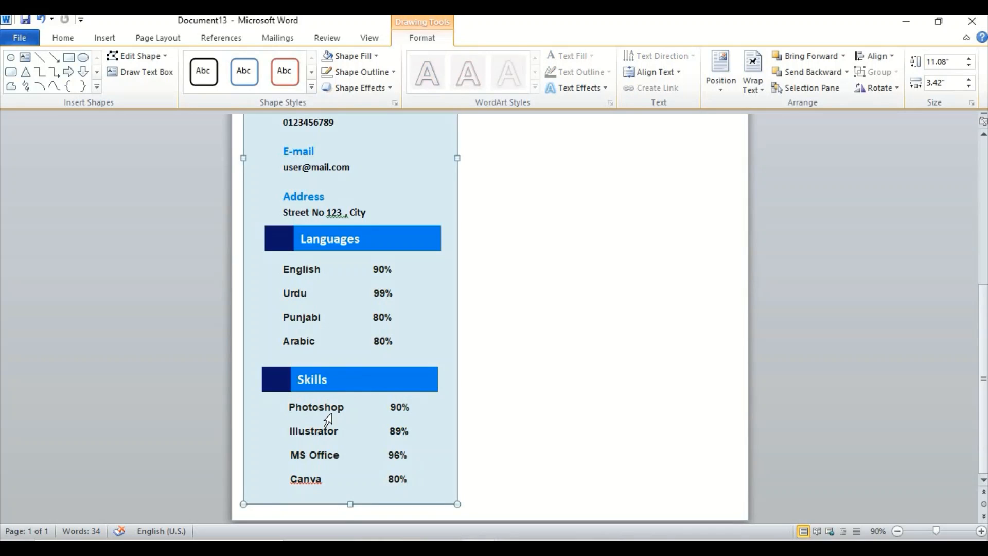
pyautogui.click(325, 414)
pyautogui.click(329, 397)
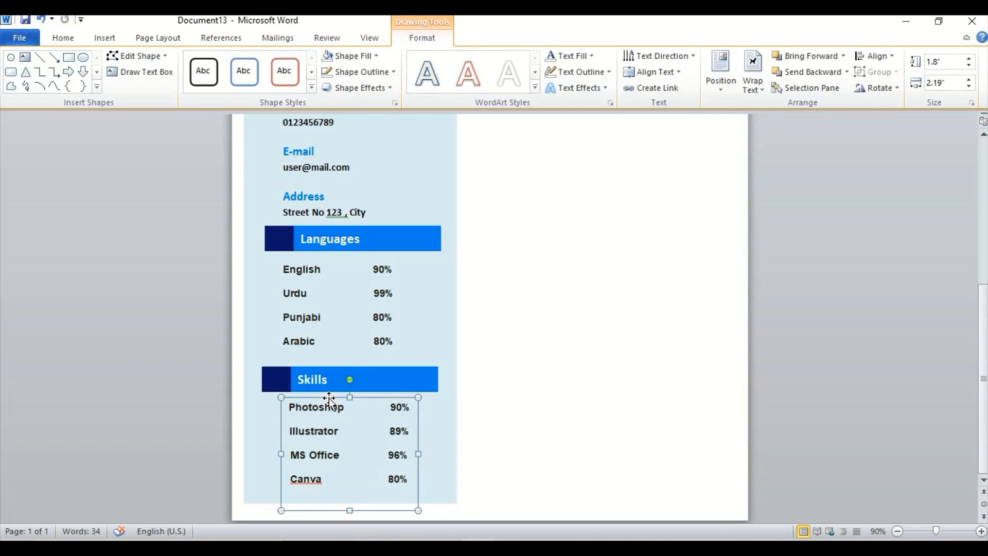
pyautogui.hotkey('ctrl', 'Left')
pyautogui.hotkey('ctrl', 'Left')
pyautogui.hotkey('ctrl', 'Left')
pyautogui.hotkey('ctrl', 'Left')
pyautogui.hotkey('ctrl', 'Left')
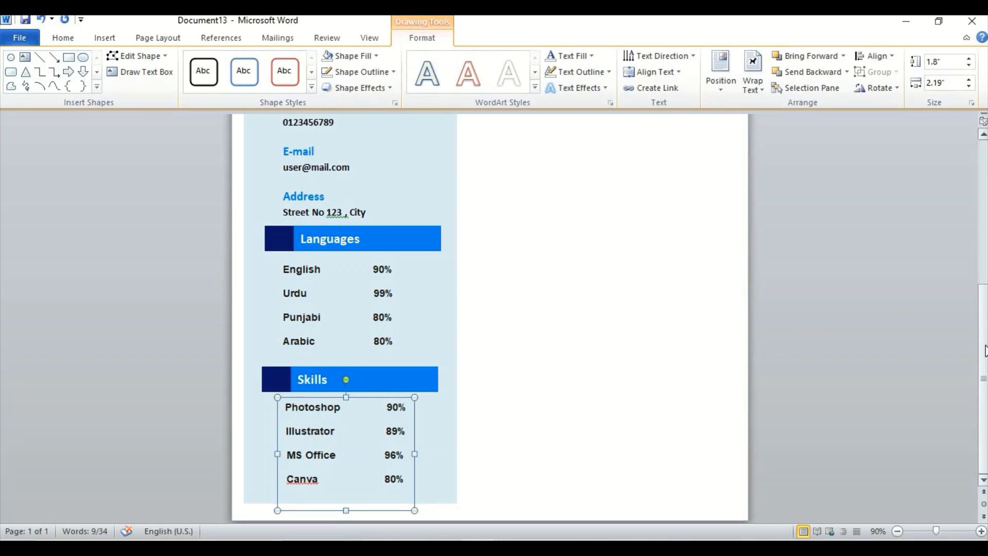
# - Duplicate the Contact heading bar and place the copy at the top of the blank area beside the photo
pyautogui.scroll(8, 985, 351)
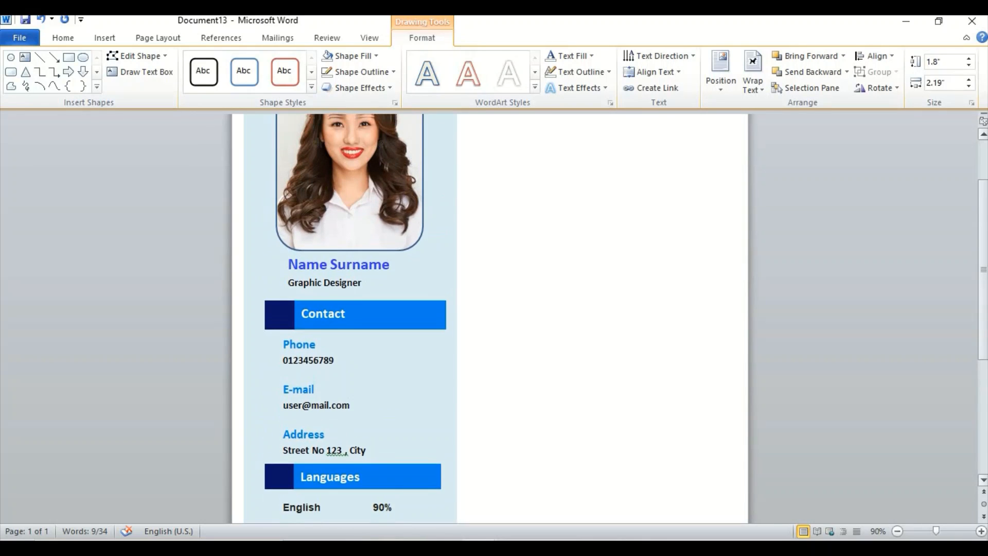
pyautogui.scroll(2, 984, 220)
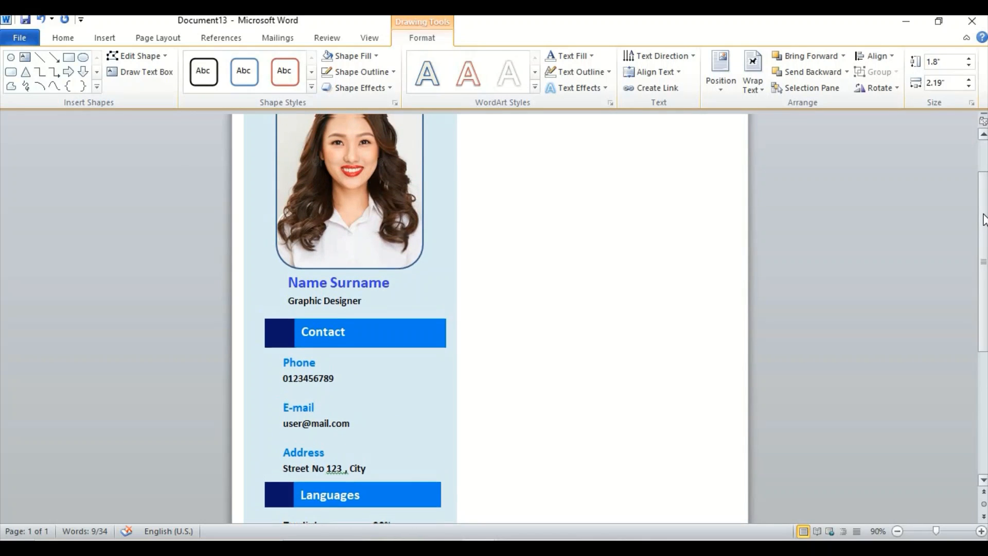
pyautogui.scroll(3, 984, 220)
pyautogui.click(402, 412)
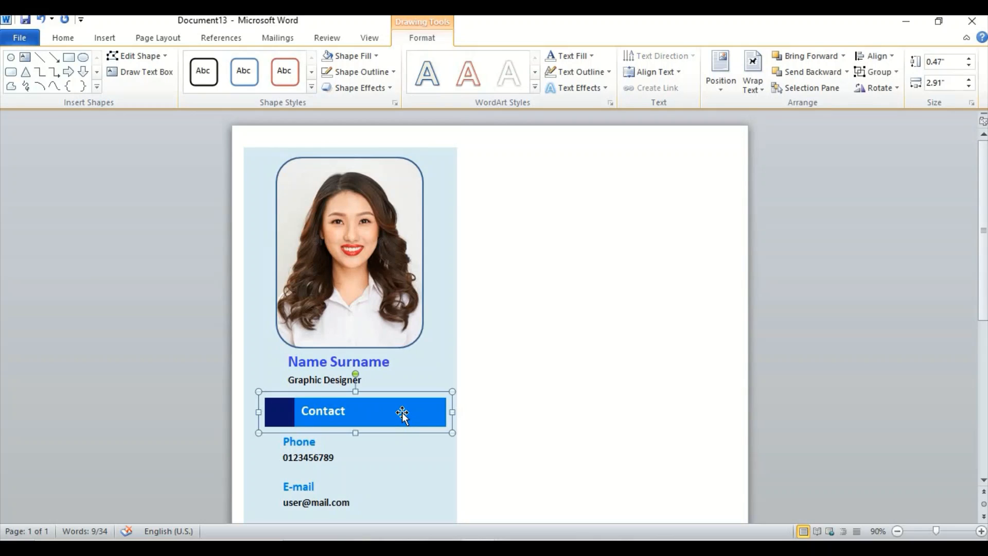
pyautogui.hotkey('ctrl', 'v')
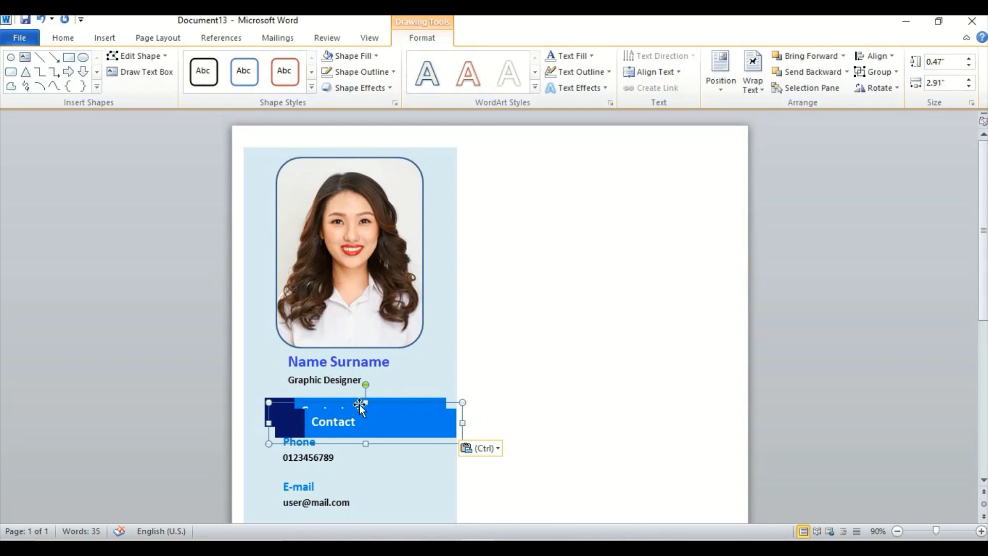
pyautogui.moveTo(360, 406); pyautogui.dragTo(581, 145)
# - Replace the text of the copied heading bar beside the photo with Profile
pyautogui.click(566, 161)
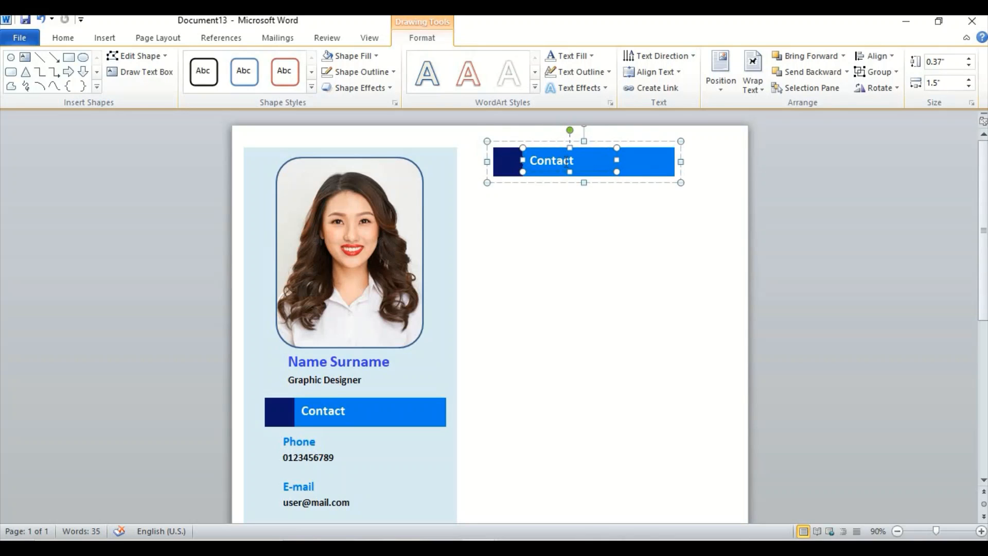
pyautogui.doubleClick(564, 162)
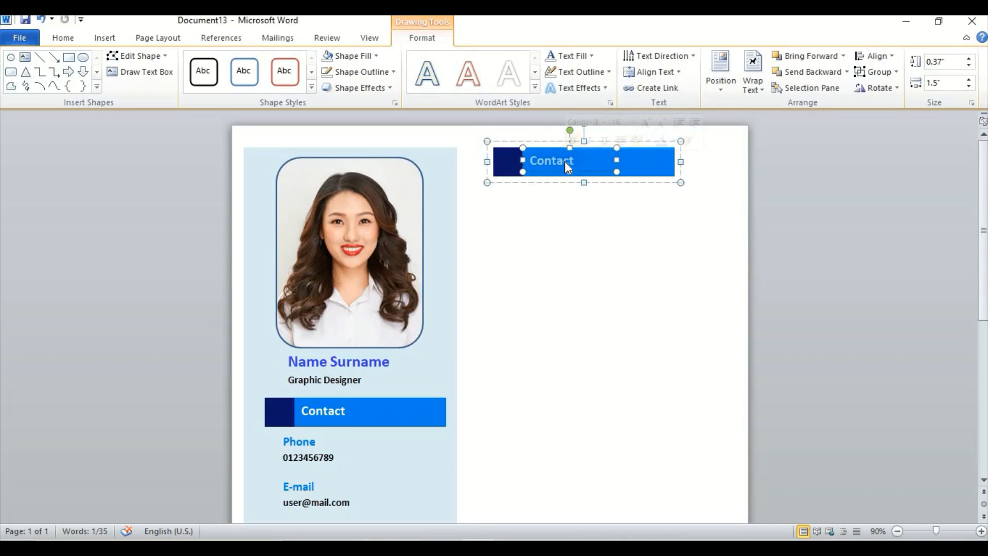
pyautogui.write('Profile')
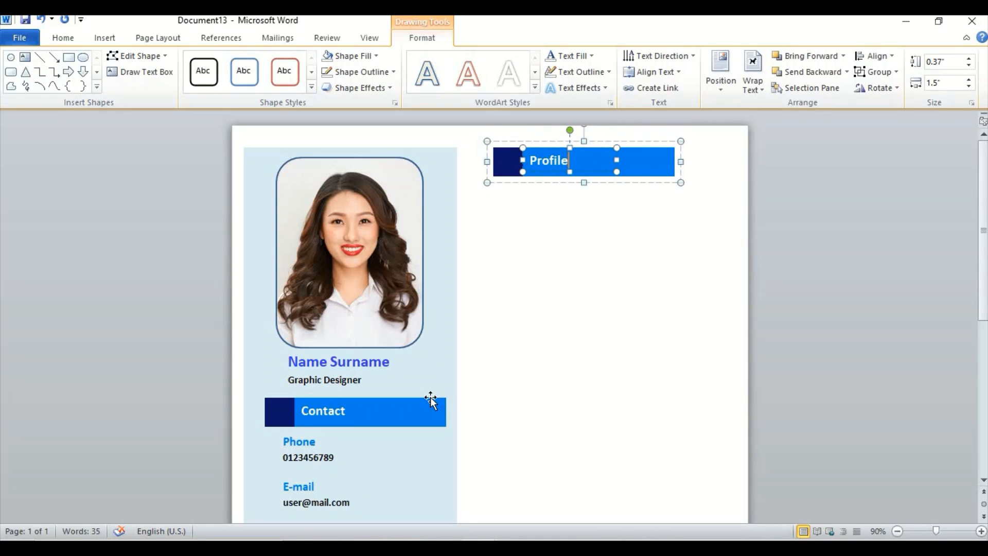
pyautogui.click(407, 420)
pyautogui.moveTo(407, 420); pyautogui.dragTo(405, 420)
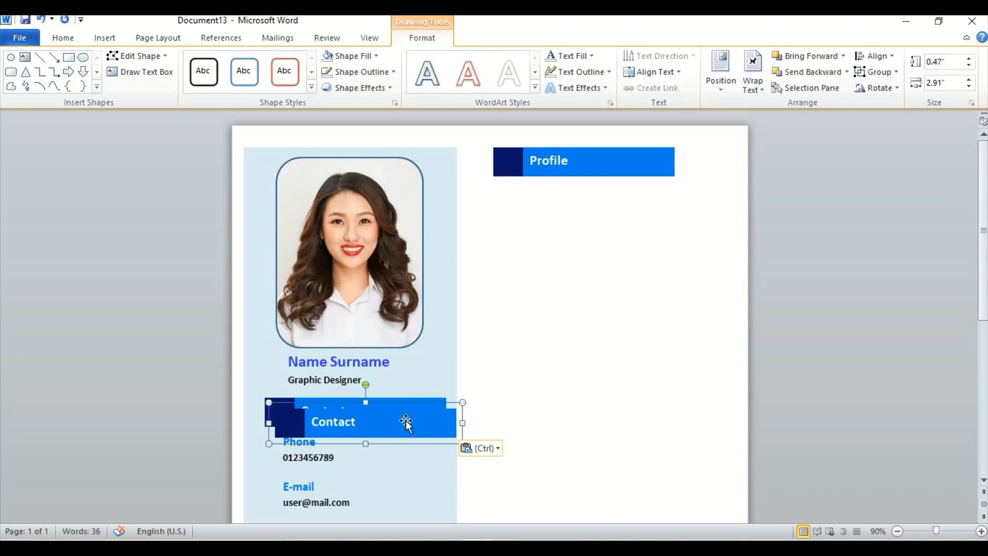
pyautogui.click(382, 415)
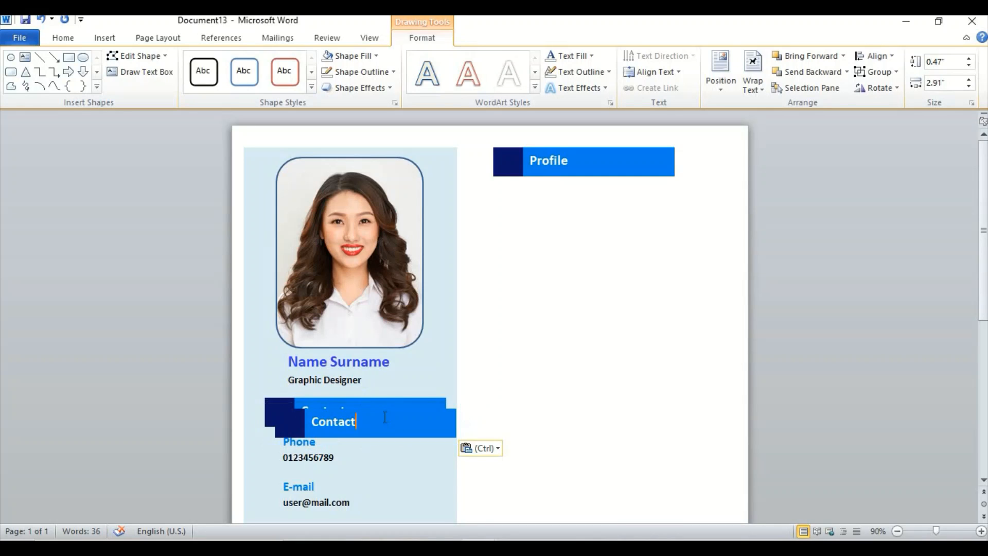
pyautogui.click(432, 416)
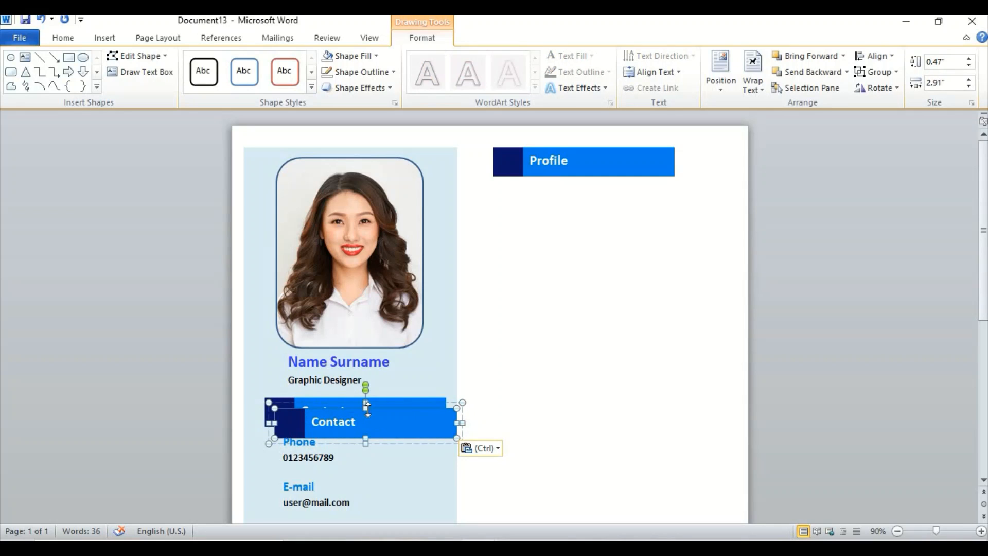
pyautogui.moveTo(365, 409); pyautogui.dragTo(579, 332)
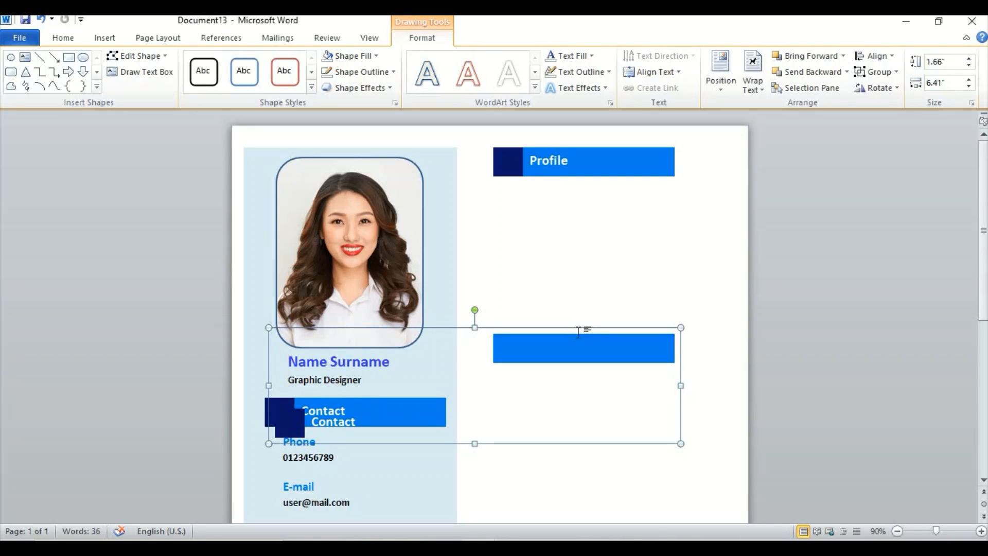
pyautogui.click(620, 486)
pyautogui.hotkey('ctrl', 'z')
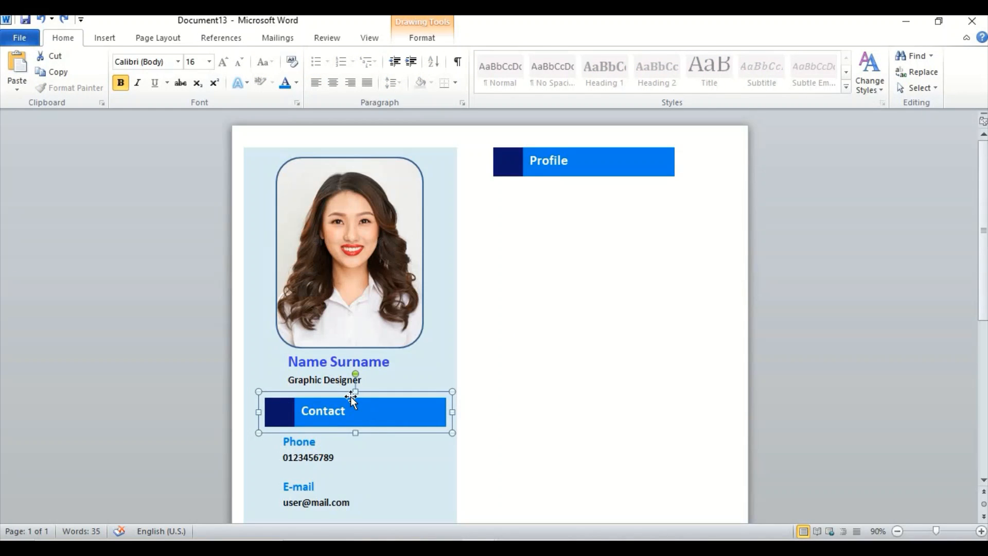
# - Duplicate the Contact heading bar, place the copy well below the Profile heading and nudge it right to line up with it
pyautogui.hotkey('ctrl', 'v')
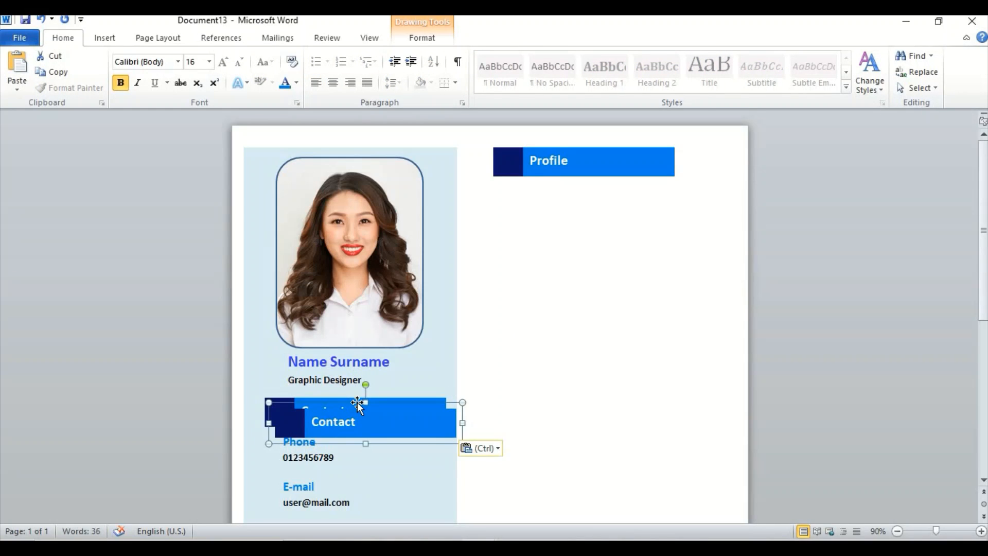
pyautogui.moveTo(372, 408); pyautogui.dragTo(562, 344)
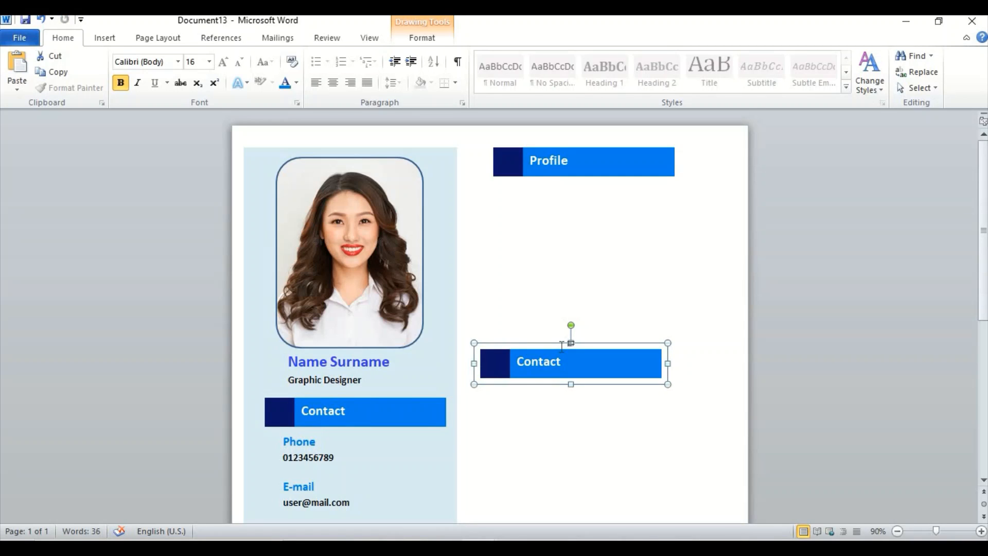
pyautogui.press('Right')
pyautogui.press('Right')
pyautogui.press('Right')
pyautogui.press('Right')
pyautogui.press('Right')
pyautogui.press('Right')
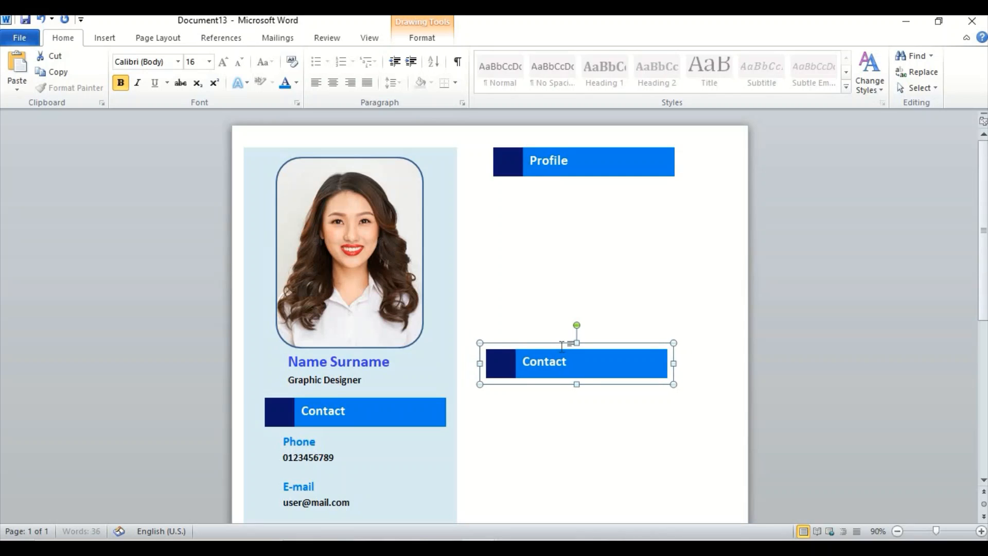
pyautogui.press('Right')
pyautogui.press('Right')
pyautogui.press('Right')
pyautogui.press('Right')
pyautogui.press('Right')
pyautogui.press('Right')
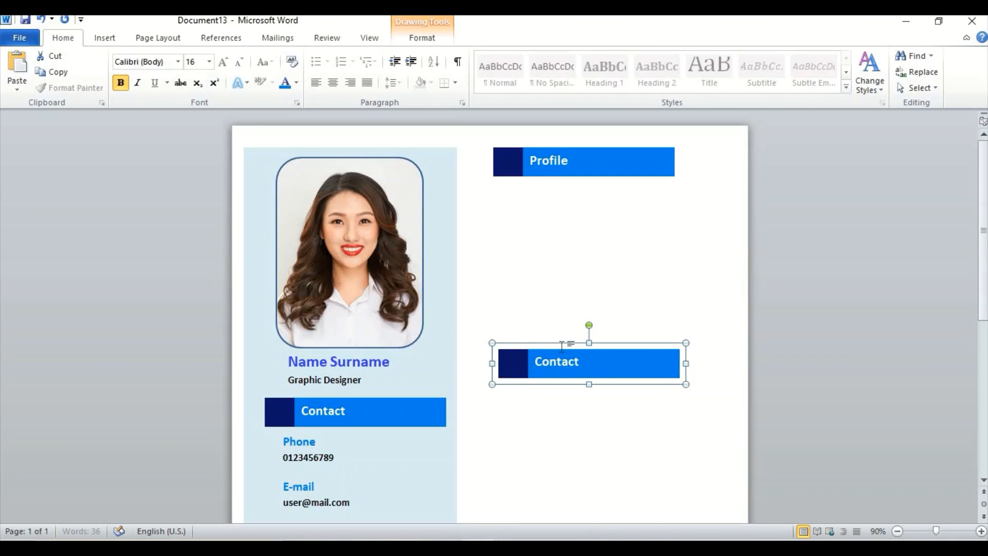
# - Paste another Contact heading bar, place it in the blank area level with the Languages heading and nudge it slightly right
pyautogui.hotkey('ctrl', 'v')
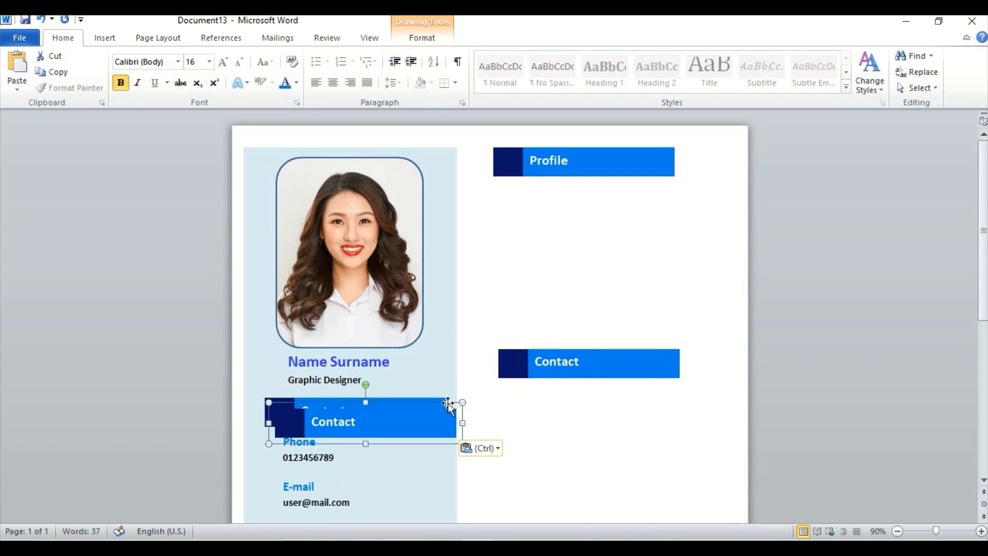
pyautogui.scroll(-3, 985, 383)
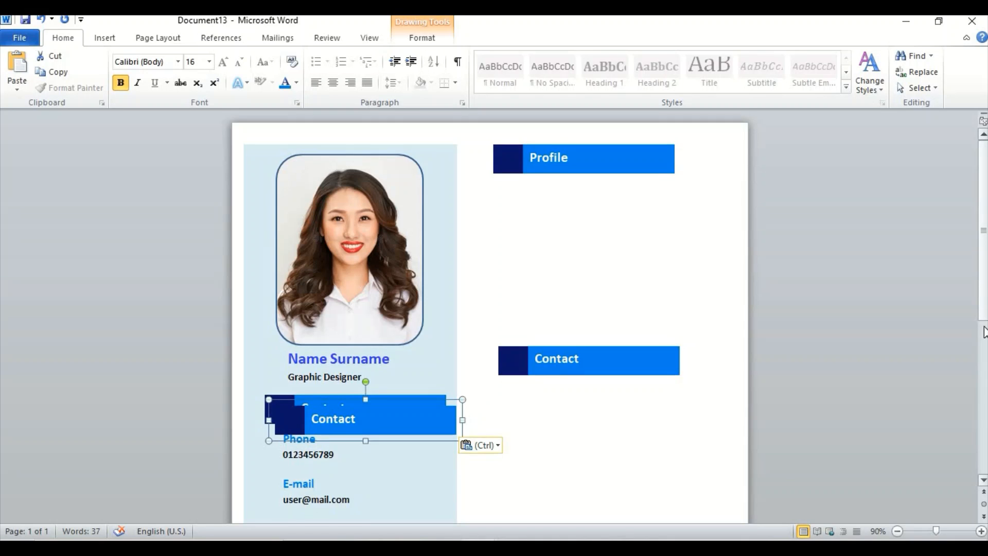
pyautogui.scroll(-2, 986, 383)
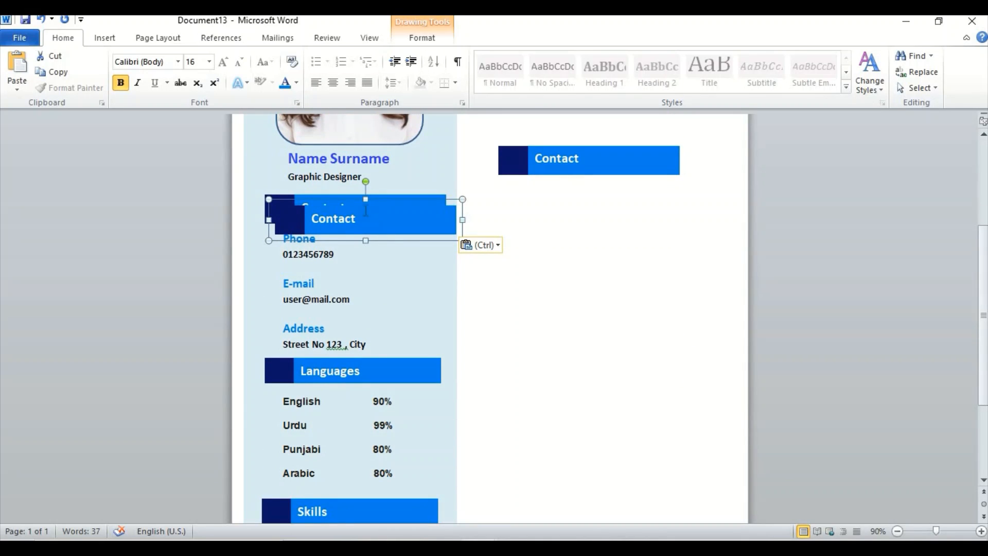
pyautogui.moveTo(359, 201); pyautogui.dragTo(569, 349)
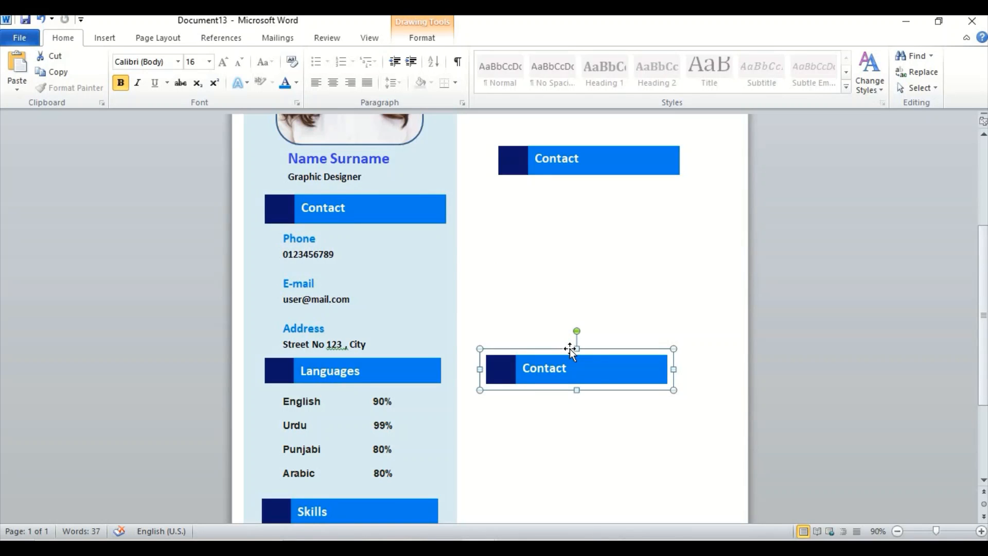
pyautogui.hotkey('ctrl', 'Right')
pyautogui.hotkey('ctrl', 'Right')
pyautogui.hotkey('ctrl', 'Right')
pyautogui.hotkey('ctrl', 'Right')
pyautogui.hotkey('ctrl', 'Right')
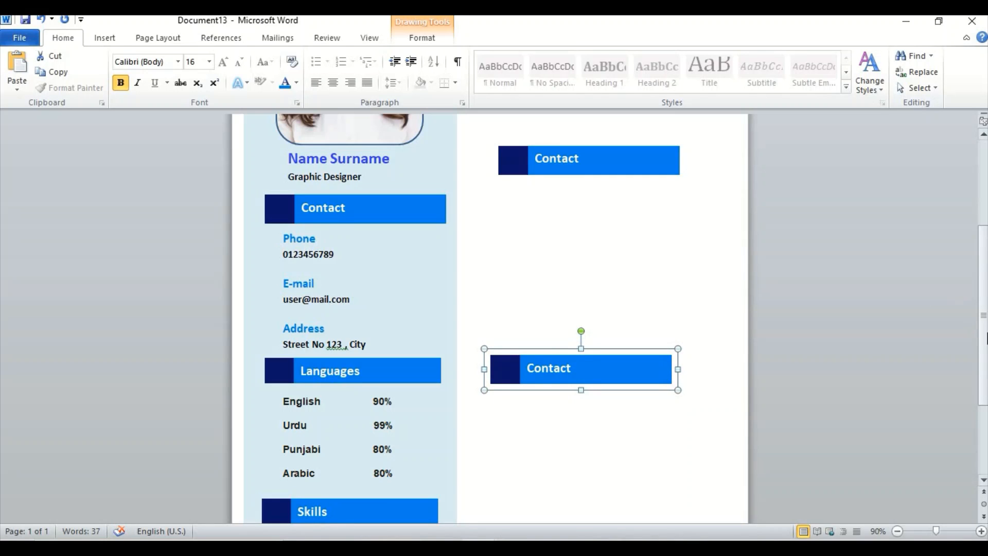
# - Replace the text of the heading bar directly below Profile with Experience
pyautogui.moveTo(982, 337); pyautogui.dragTo(983, 252)
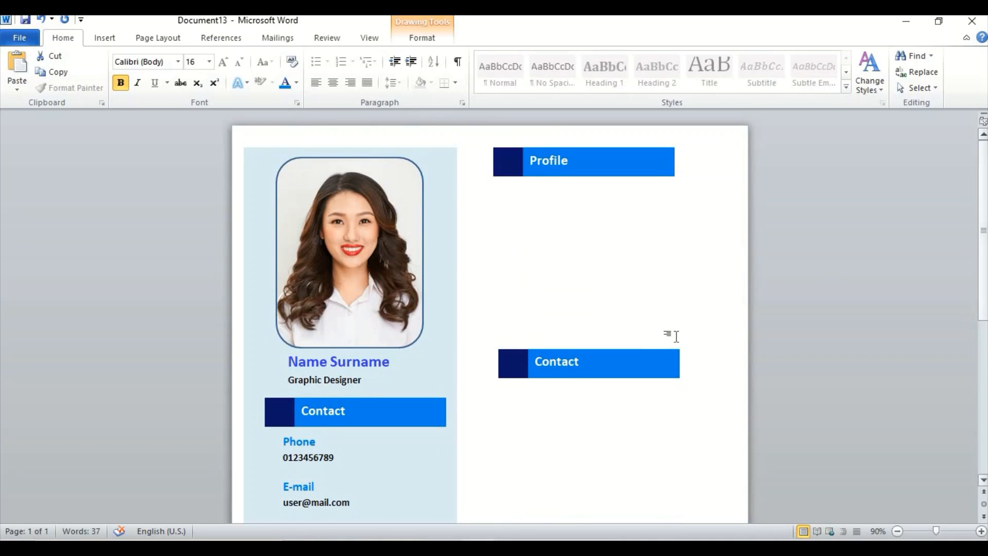
pyautogui.doubleClick(566, 363)
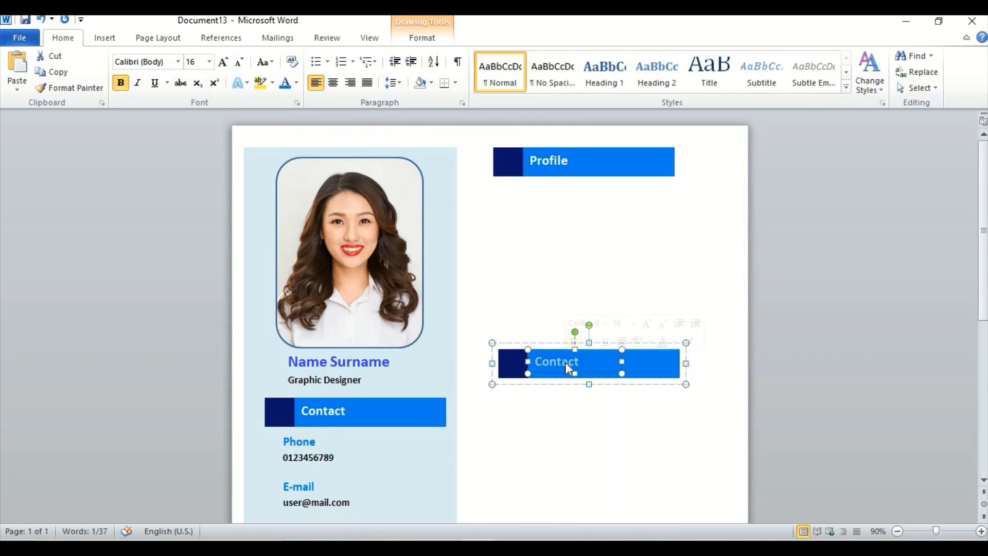
pyautogui.write('E')
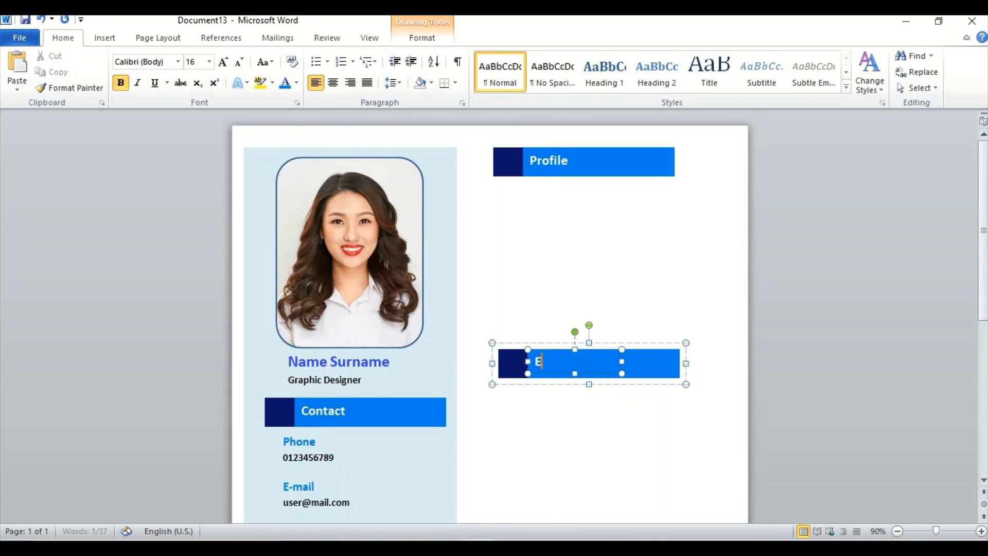
pyautogui.write('xperience')
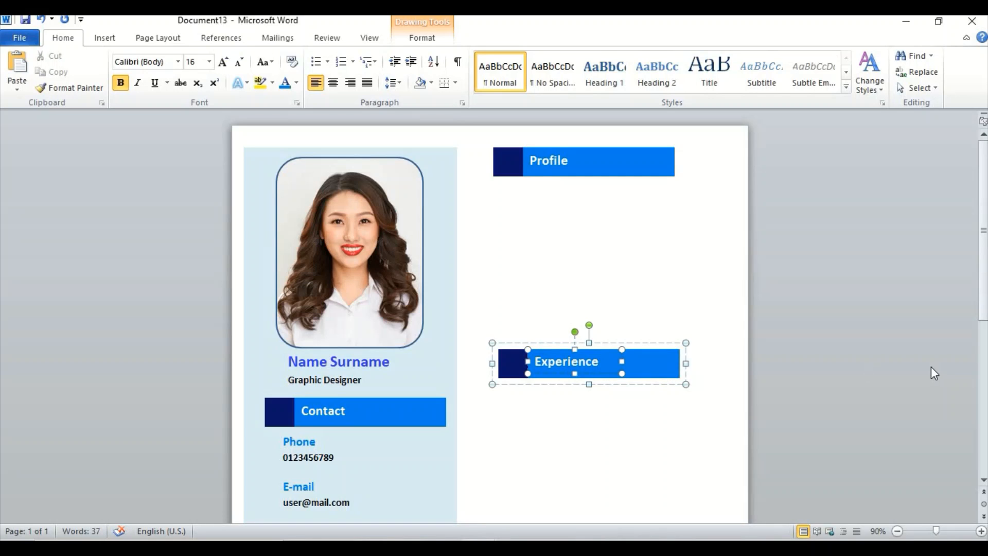
pyautogui.scroll(-8, 947, 398)
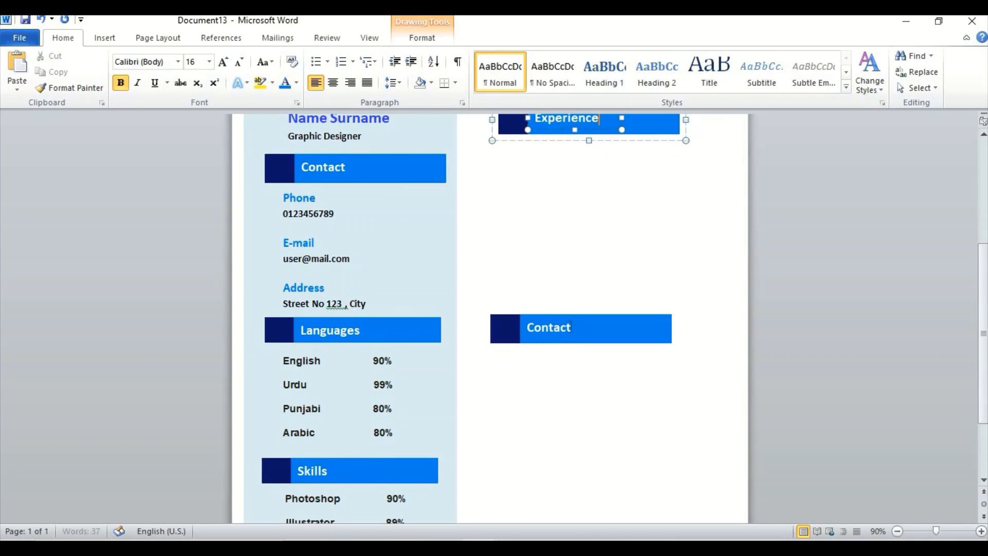
# - Replace the text of the remaining copied Contact heading bar level with Languages with Education
pyautogui.doubleClick(565, 330)
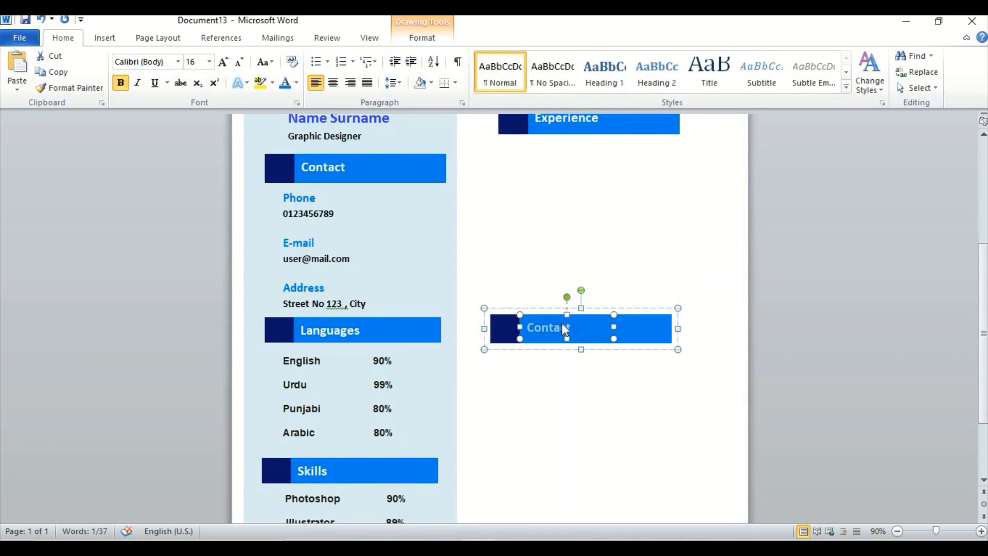
pyautogui.write('Educat')
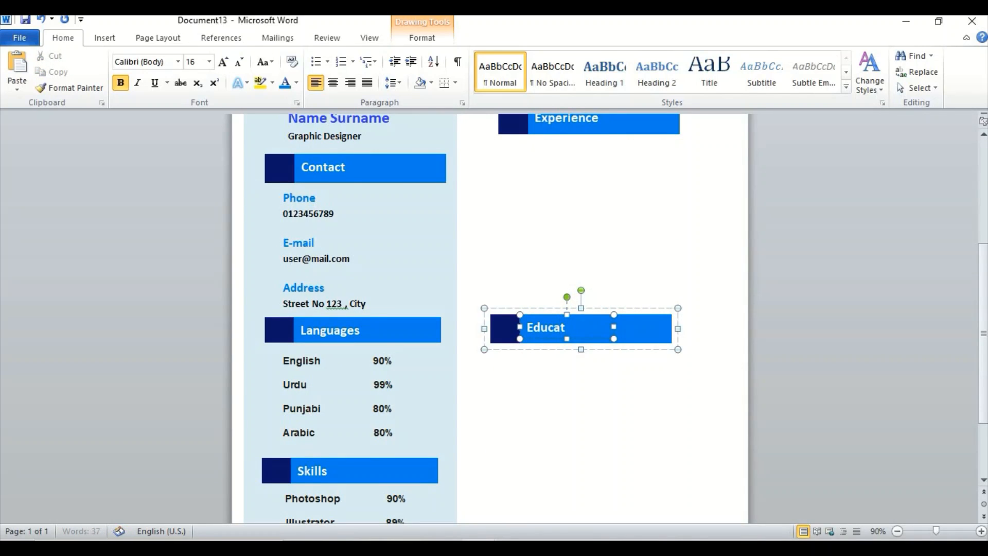
pyautogui.write('ion')
# - Switch to Document2 and copy its opening paragraph, which begins "Doelstellingen moeten meetbaar zijn"
pyautogui.scroll(-3, 983, 360)
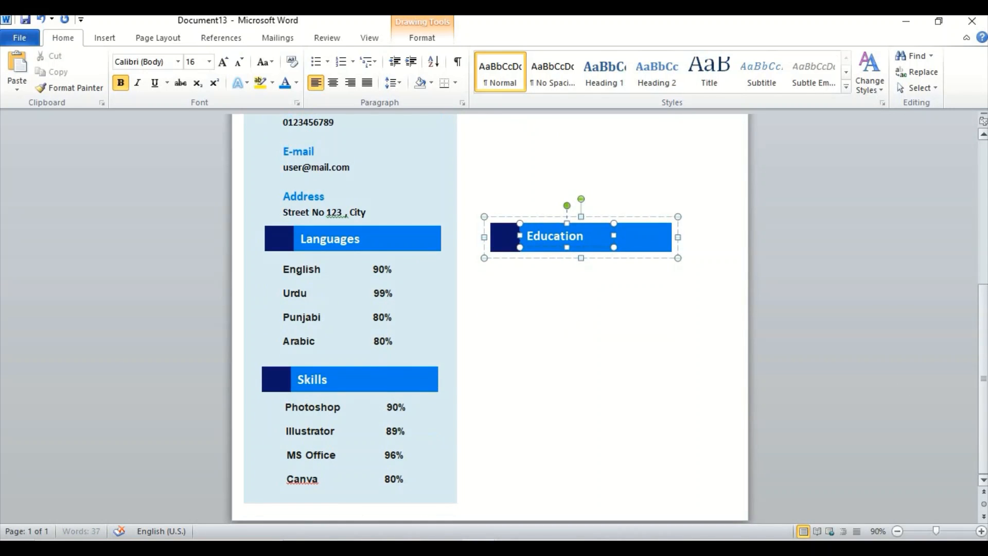
pyautogui.scroll(10, 986, 286)
pyautogui.scroll(1, 985, 287)
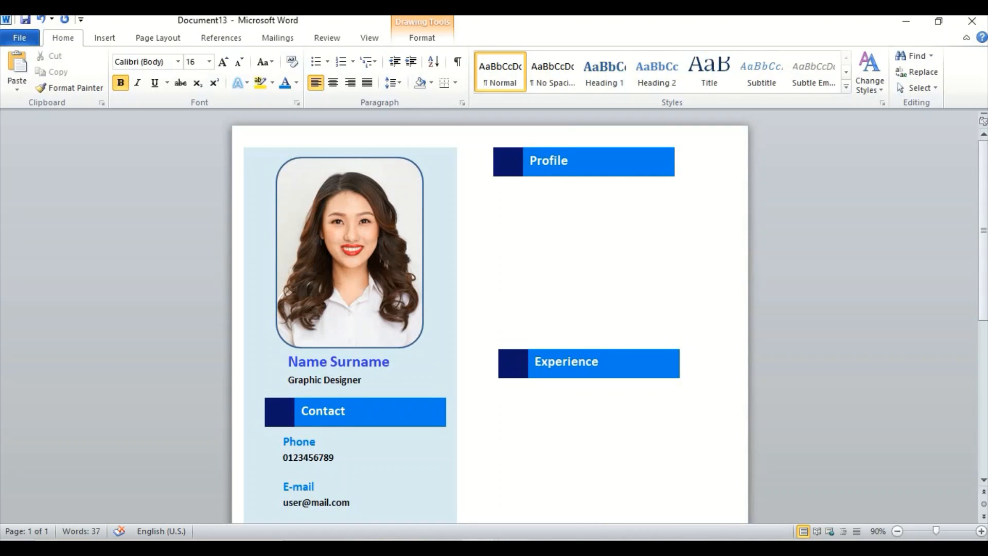
pyautogui.click(343, 506)
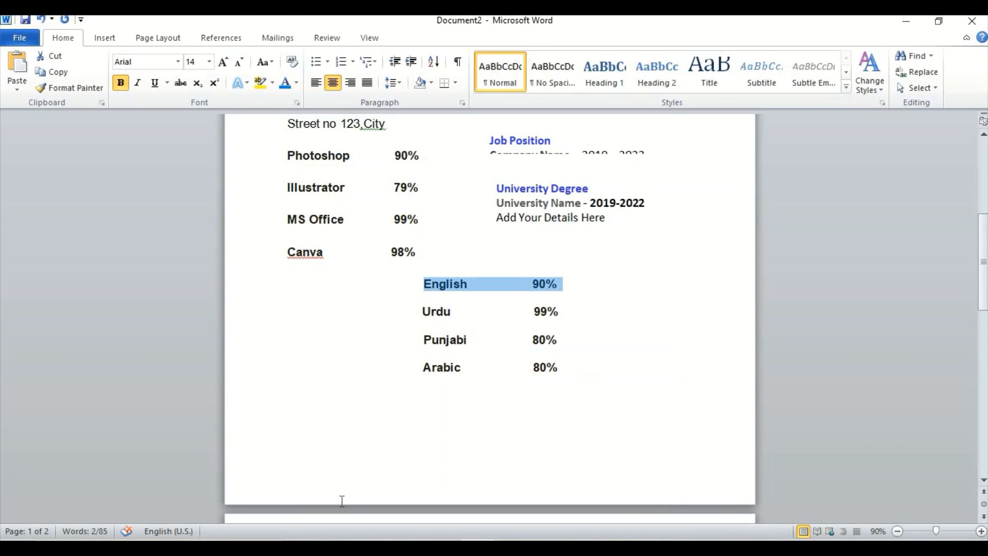
pyautogui.moveTo(983, 277); pyautogui.dragTo(978, 183)
pyautogui.click(464, 229)
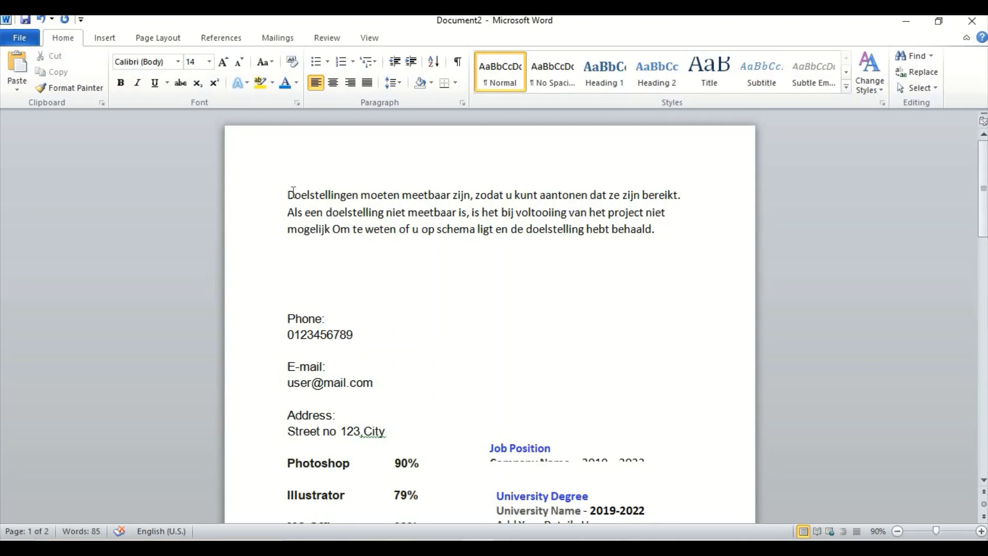
pyautogui.moveTo(286, 193); pyautogui.dragTo(667, 230)
pyautogui.hotkey('ctrl', 'c')
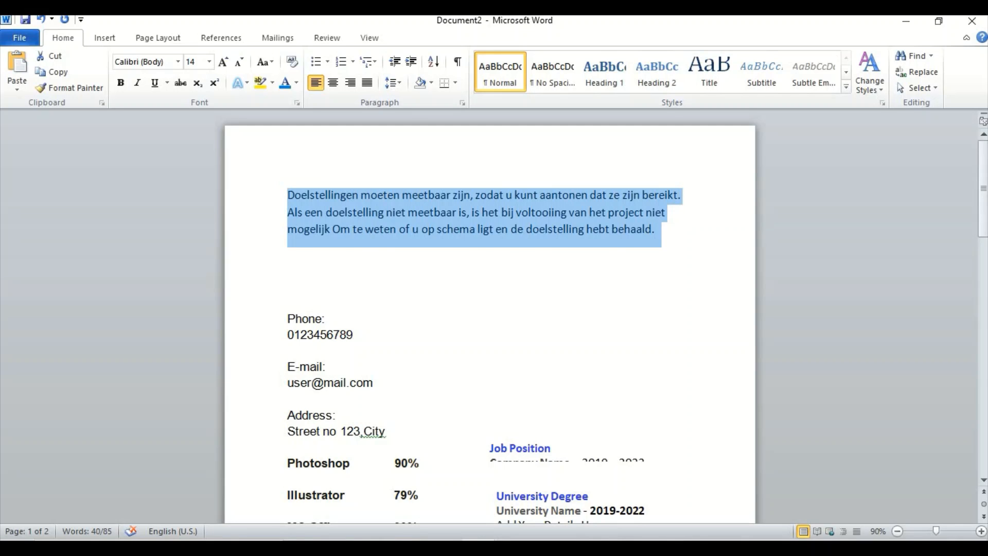
# - Back in Document13, draw a text box about 3.69" wide and 2.19" high below the Profile heading and paste the copied paragraph into it
pyautogui.click(478, 548)
pyautogui.click(624, 497)
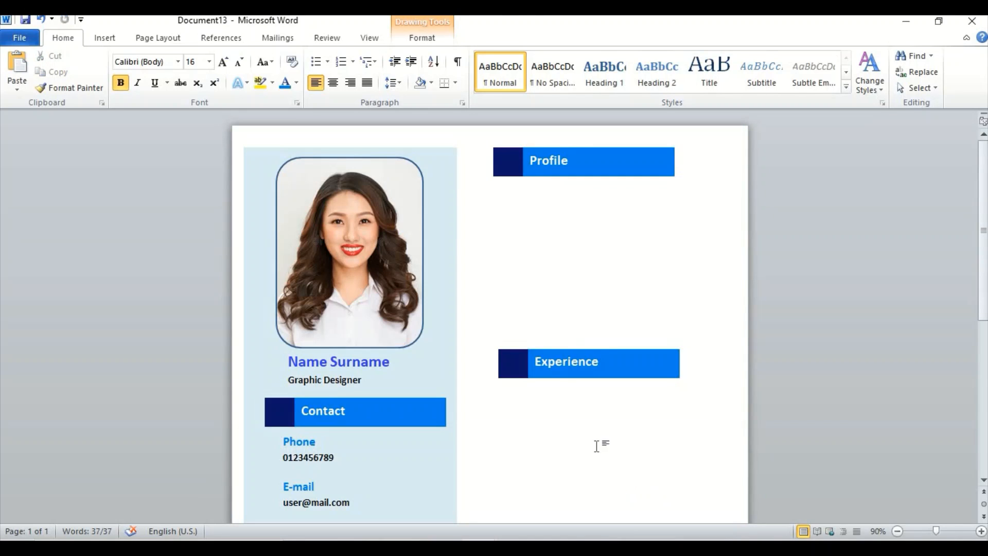
pyautogui.click(105, 38)
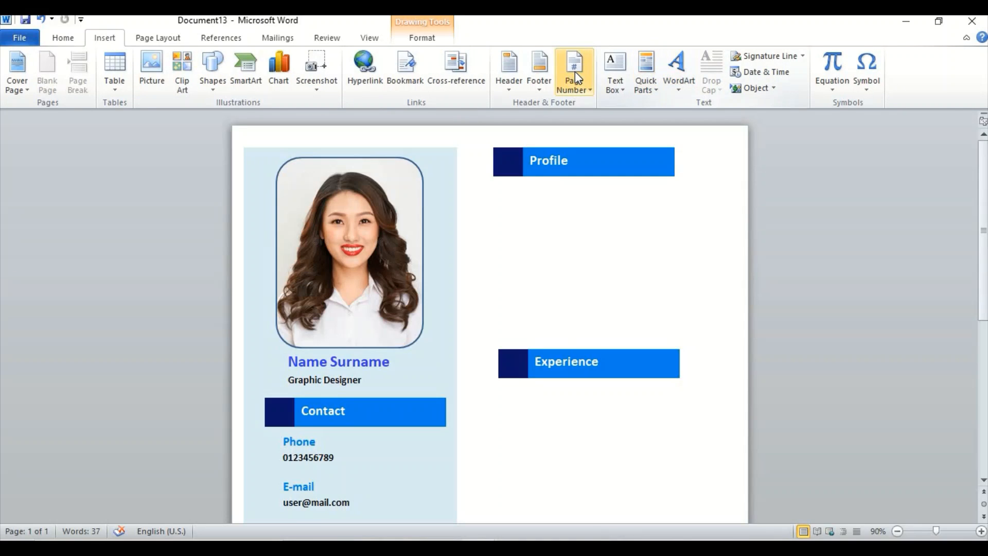
pyautogui.click(606, 92)
pyautogui.click(631, 121)
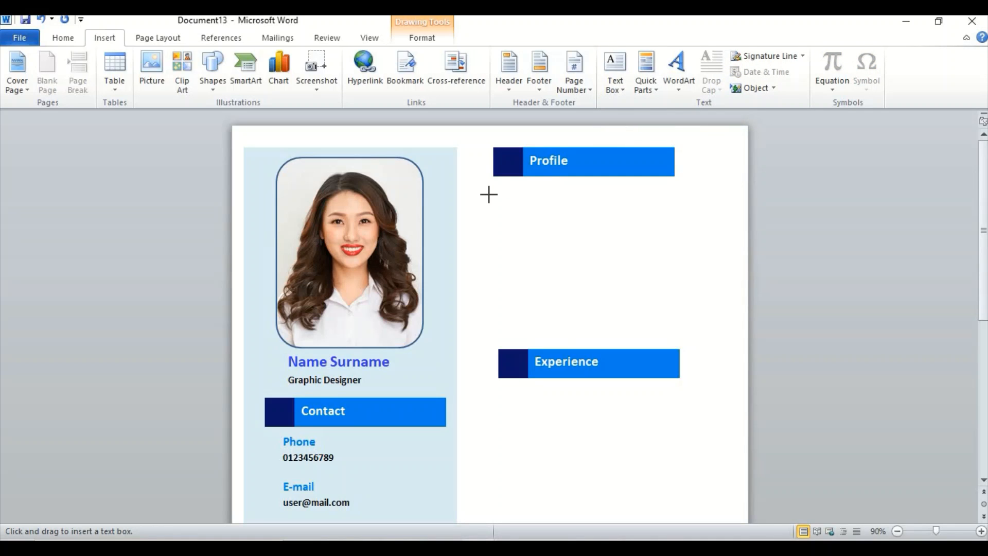
pyautogui.moveTo(491, 193); pyautogui.dragTo(721, 329)
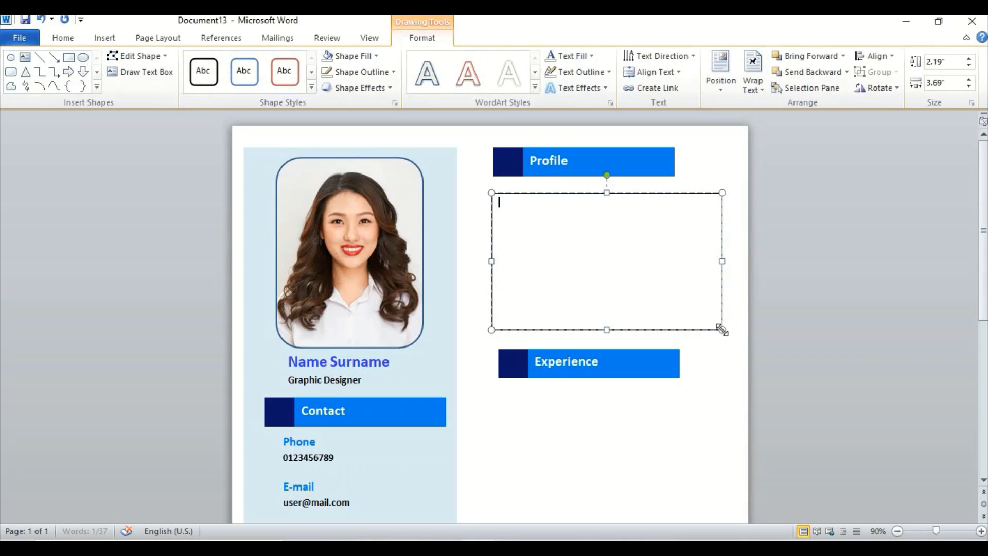
pyautogui.hotkey('ctrl', 'v')
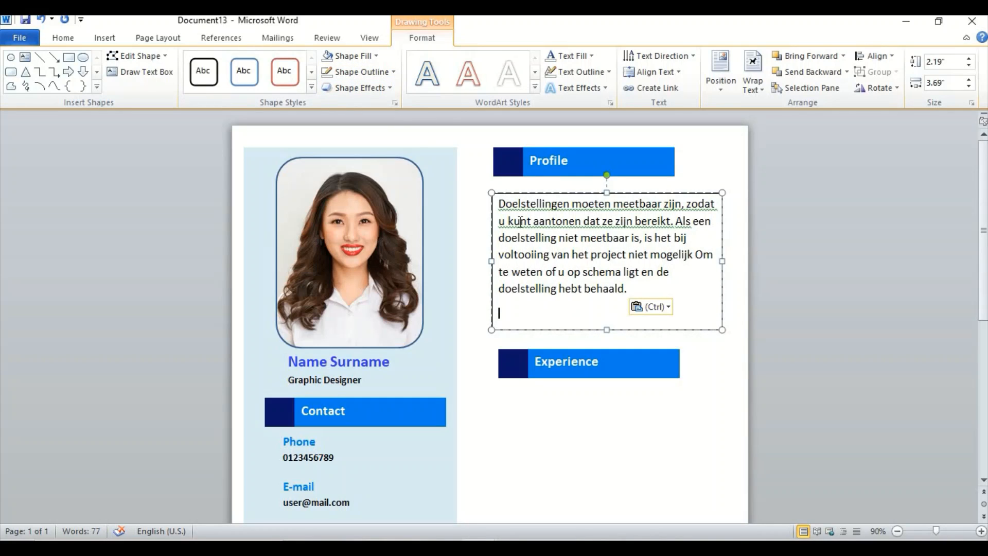
# - Remove the outline of the Profile text box
pyautogui.click(384, 73)
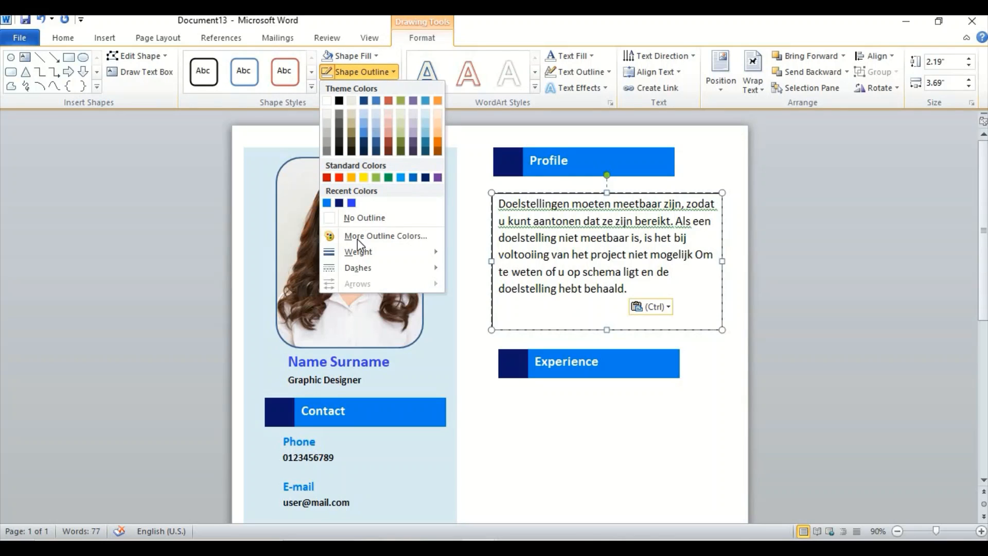
pyautogui.click(357, 219)
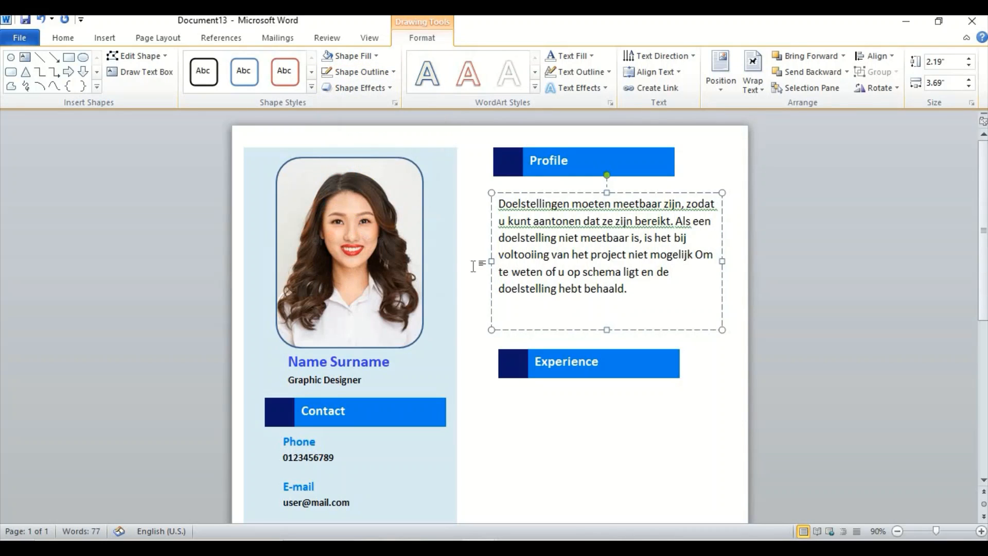
pyautogui.click(490, 347)
# - Ignore the grammar flags on the first sentence, "Als" and "te" in the Profile paragraph
pyautogui.click(542, 220)
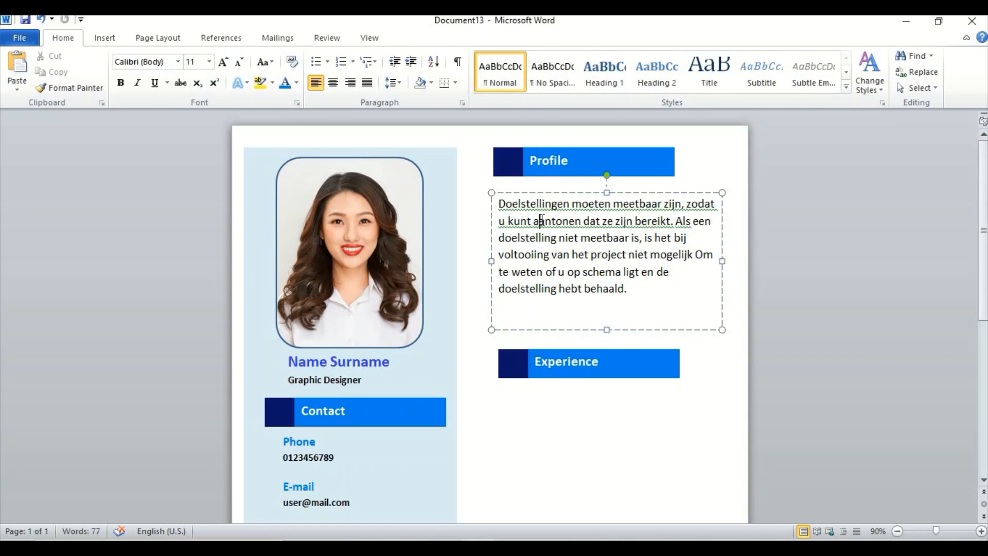
pyautogui.rightClick(583, 230)
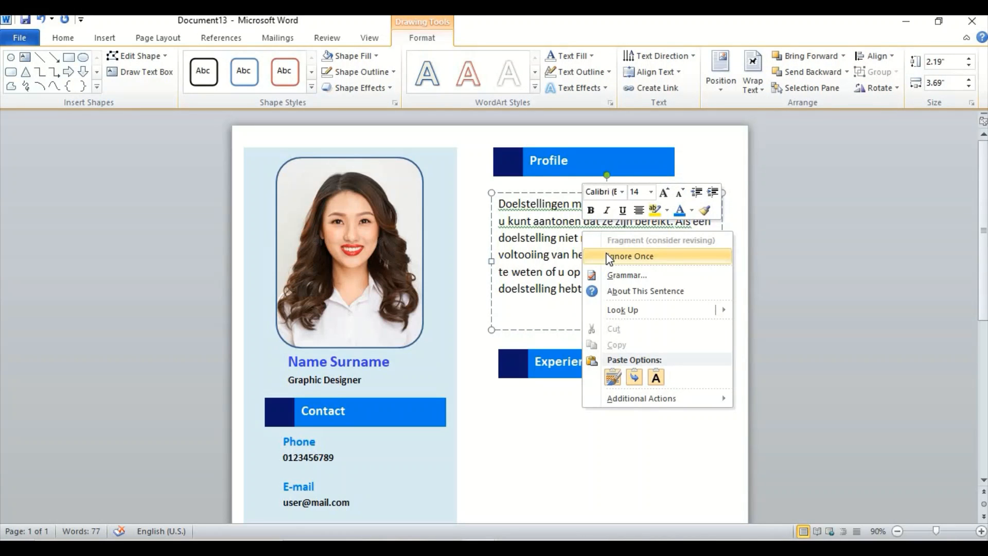
pyautogui.click(623, 256)
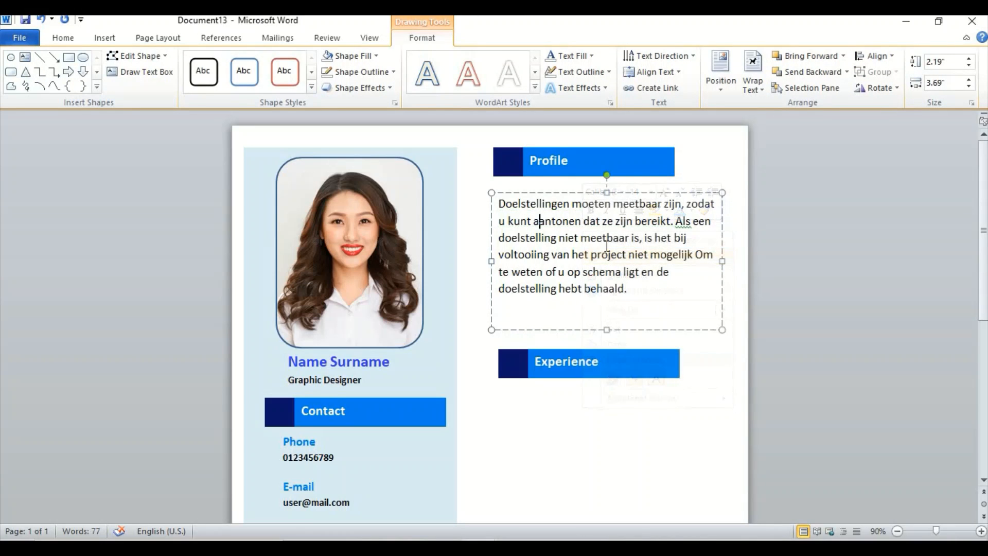
pyautogui.rightClick(683, 223)
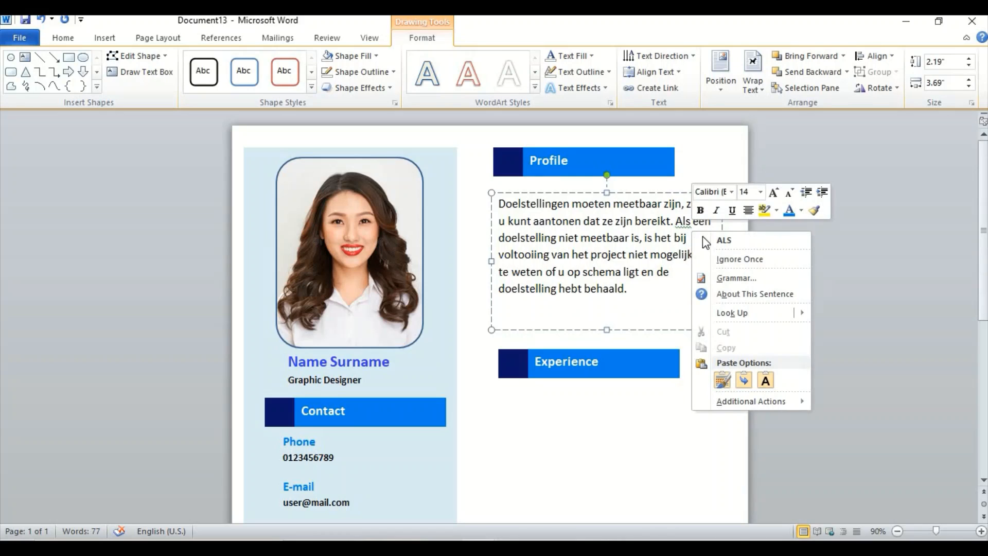
pyautogui.click(725, 257)
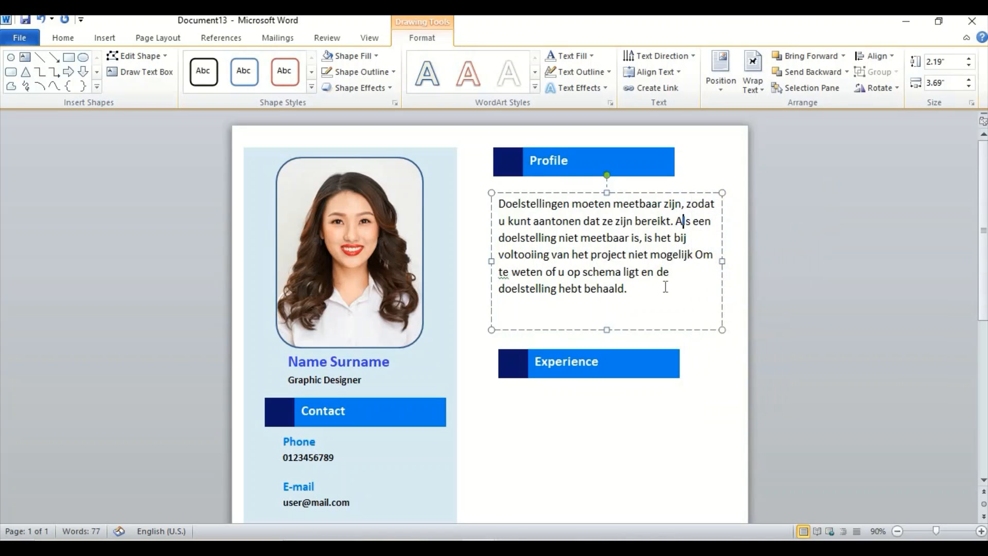
pyautogui.rightClick(504, 272)
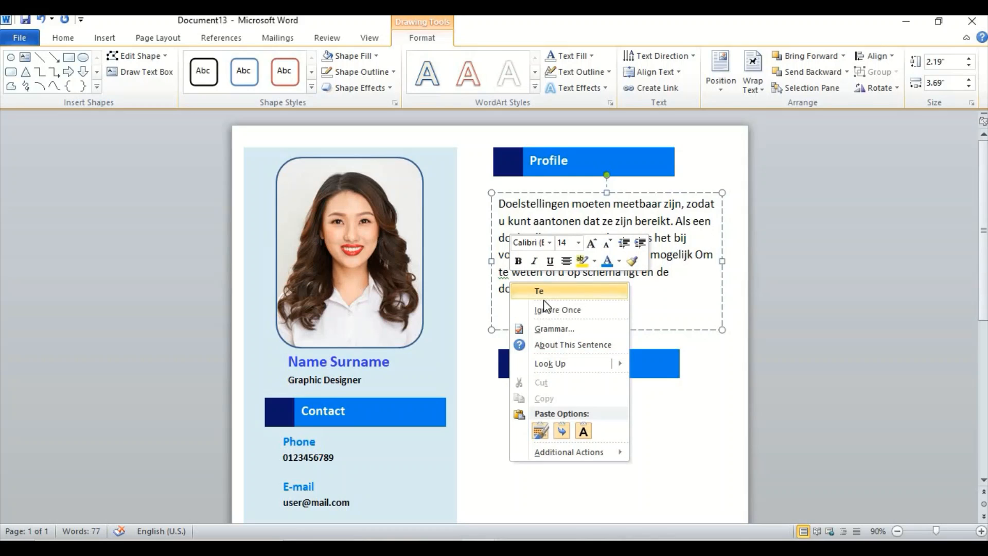
pyautogui.click(545, 310)
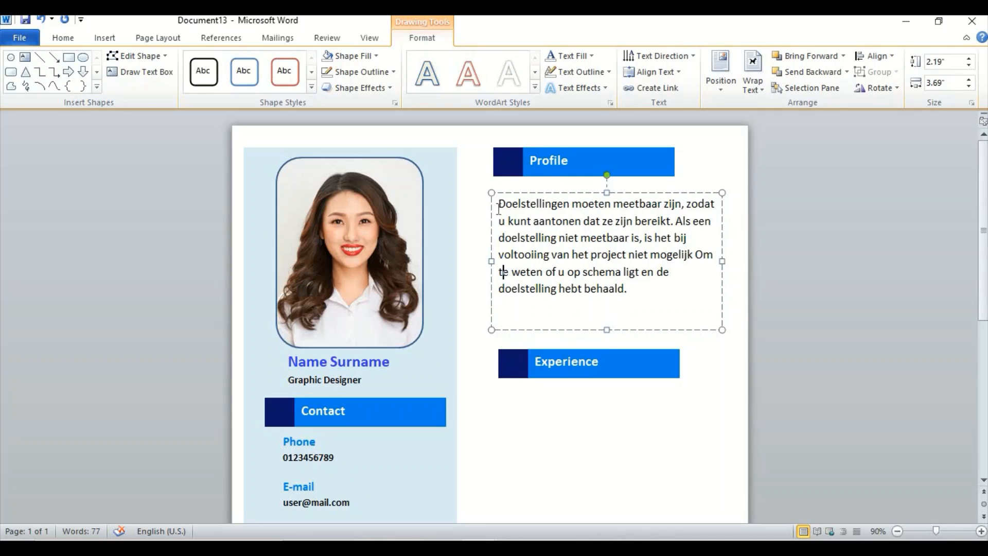
# - Set the Profile paragraph's font size to 16 and extend its text box slightly upward to fit the text
pyautogui.moveTo(499, 208); pyautogui.dragTo(612, 287)
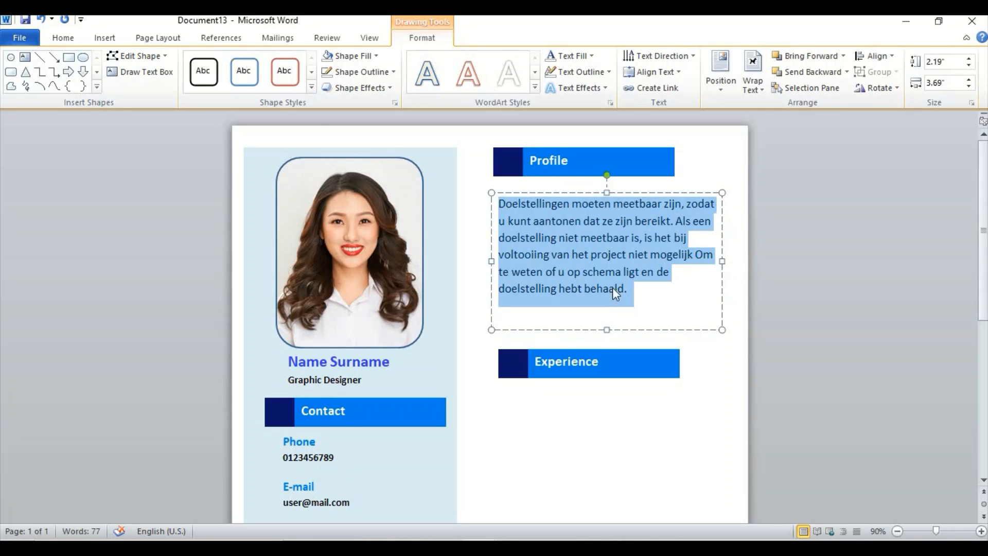
pyautogui.click(70, 41)
pyautogui.click(208, 61)
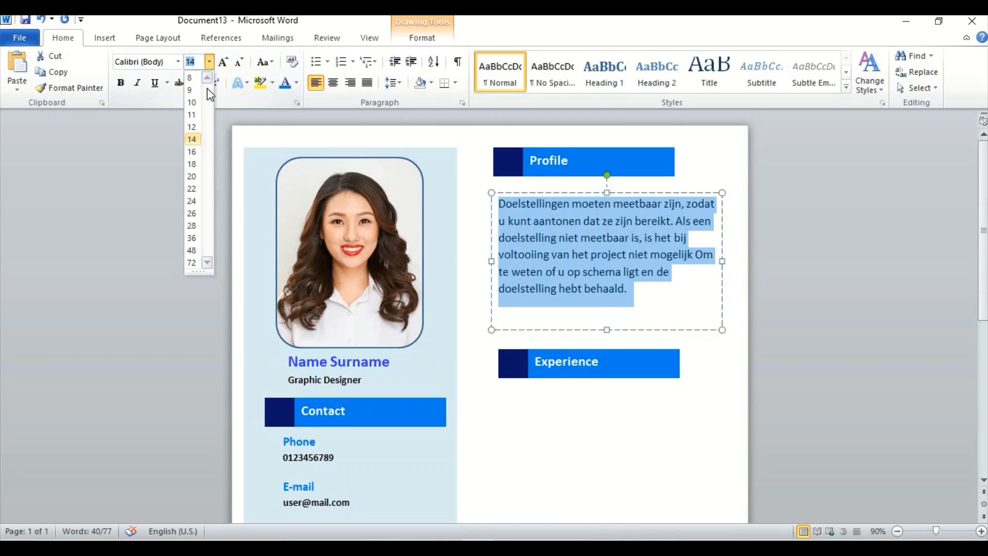
pyautogui.click(192, 152)
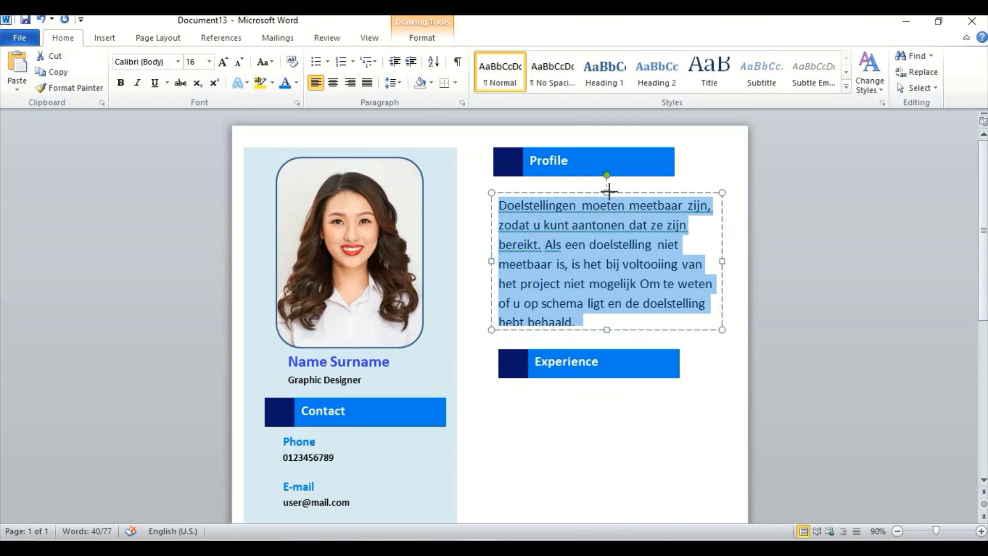
pyautogui.moveTo(609, 192); pyautogui.dragTo(609, 184)
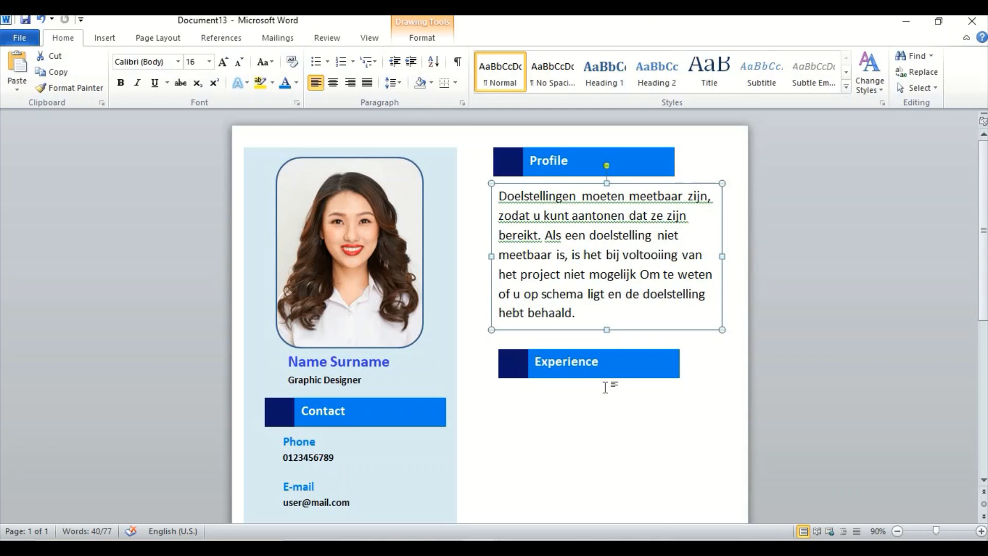
pyautogui.click(606, 387)
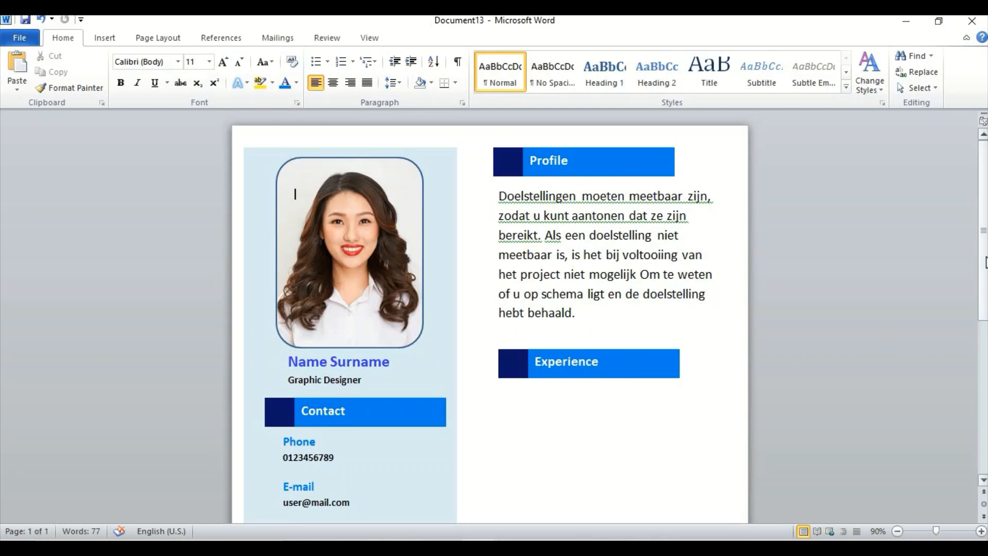
# - Ignore the grammar flags on the first sentence and on "Als" in the enlarged Profile paragraph
pyautogui.scroll(-2, 986, 286)
pyautogui.scroll(-3, 986, 286)
pyautogui.scroll(5, 638, 191)
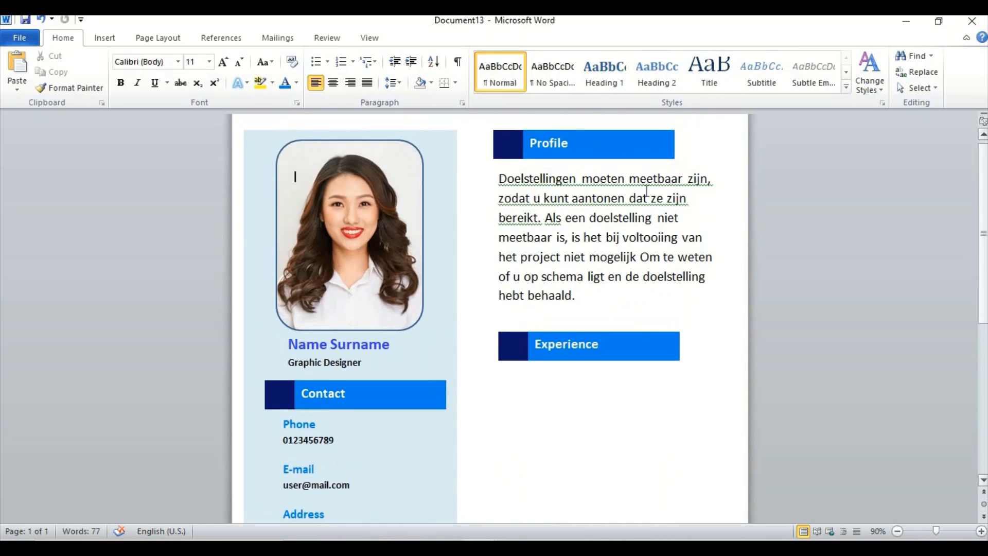
pyautogui.rightClick(625, 184)
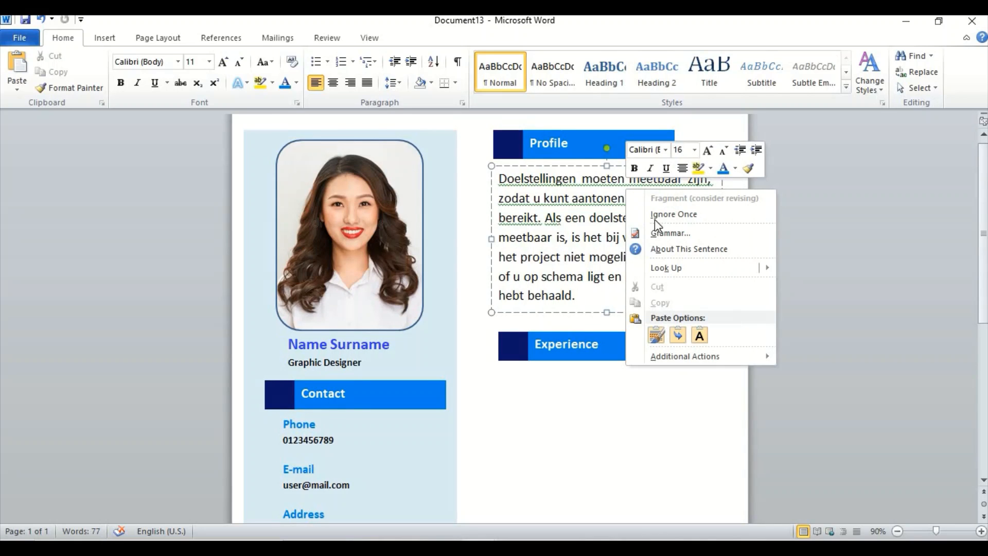
pyautogui.click(664, 215)
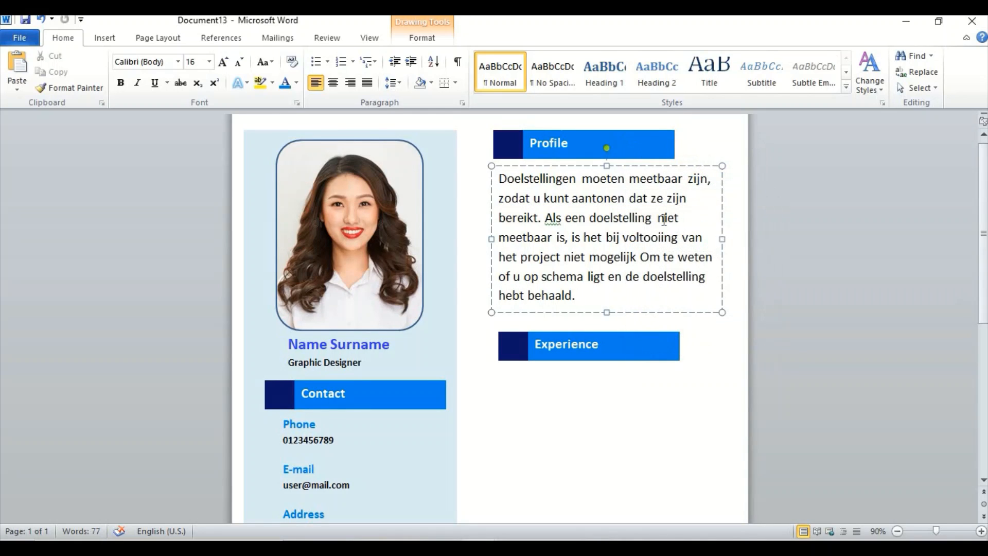
pyautogui.rightClick(548, 215)
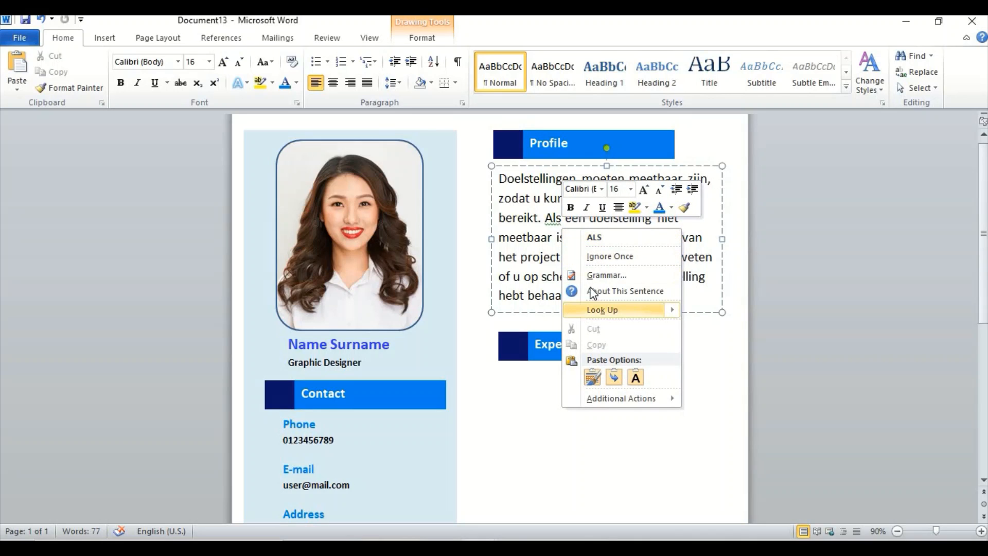
pyautogui.click(607, 256)
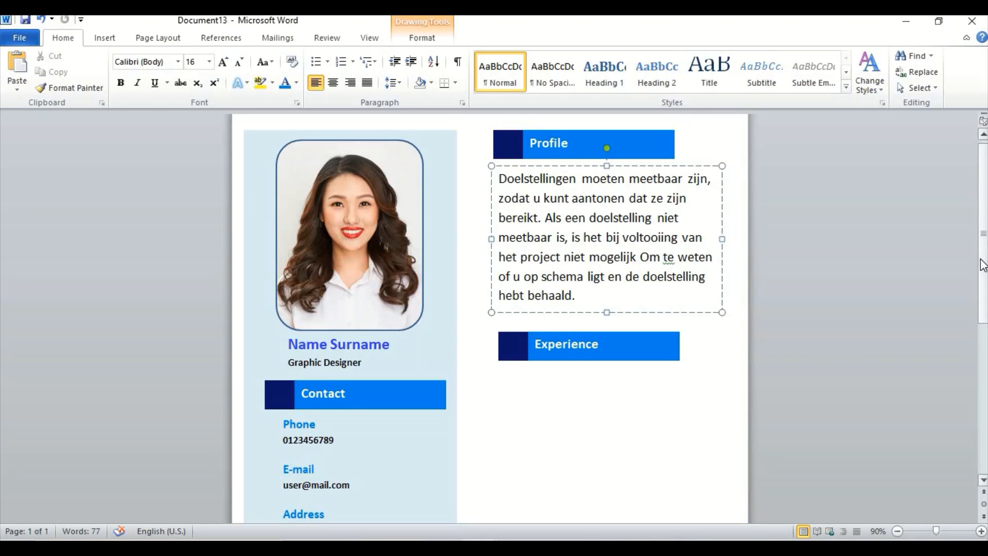
# - Draw a text box about 3.1" wide and 0.59" high just below the Experience heading
pyautogui.scroll(-1, 984, 296)
pyautogui.scroll(-5, 984, 296)
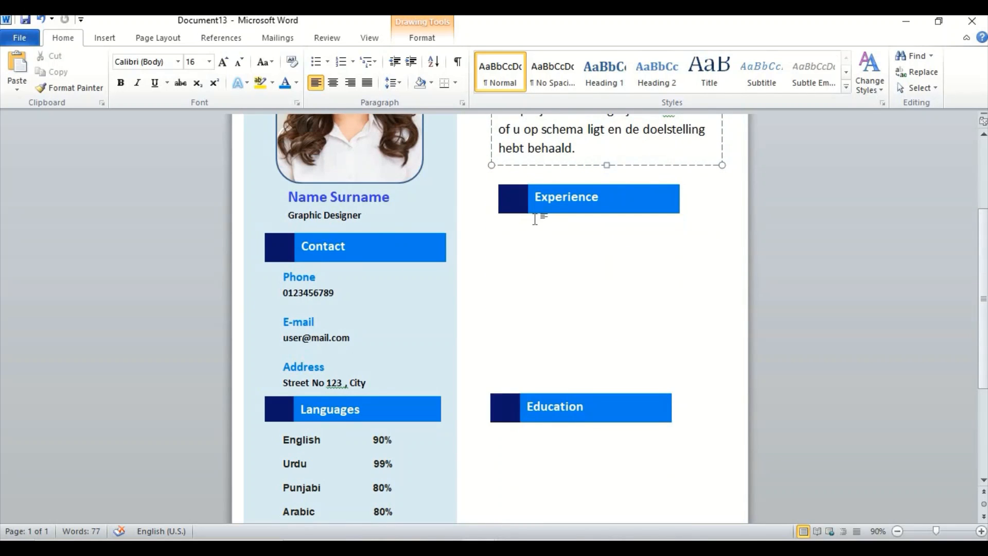
pyautogui.click(104, 38)
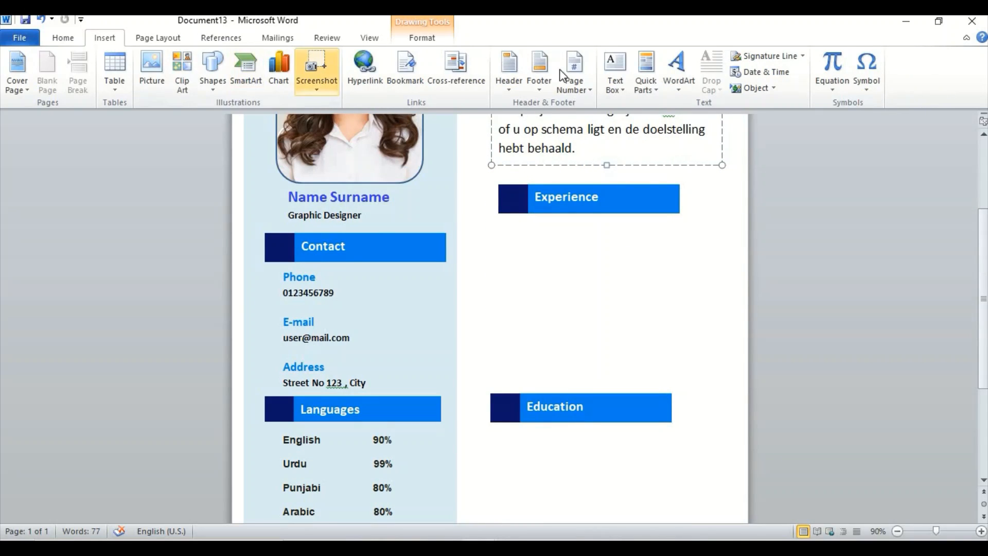
pyautogui.click(615, 85)
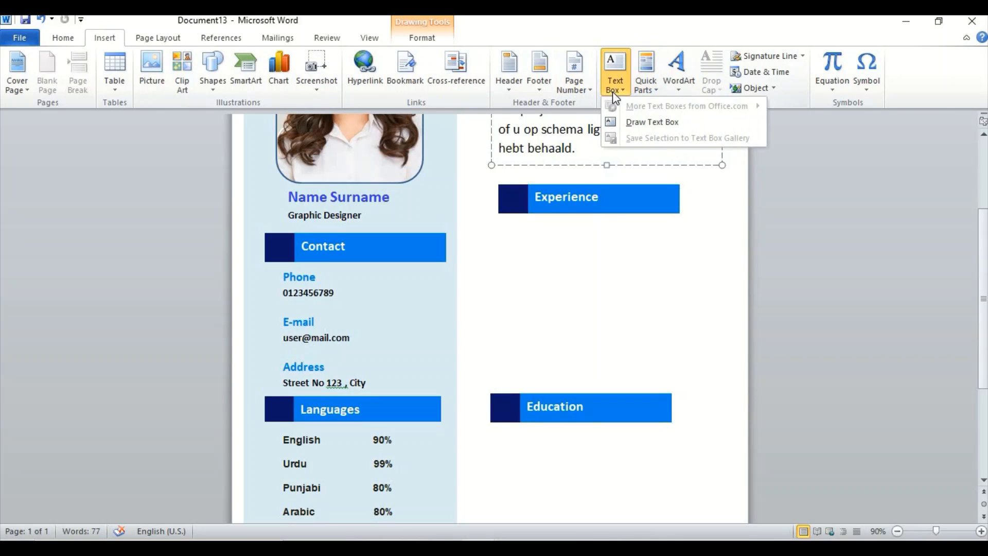
pyautogui.click(629, 121)
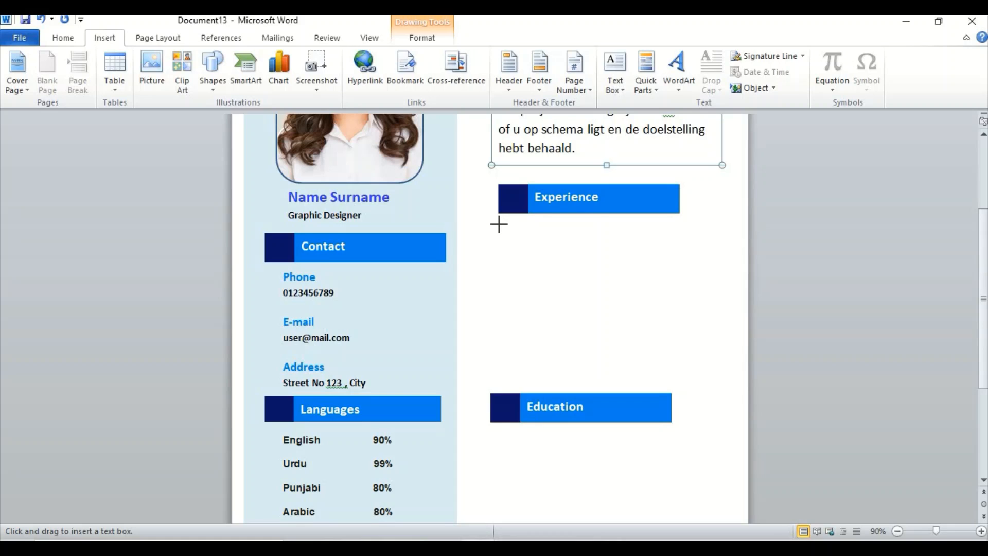
pyautogui.moveTo(499, 223)
pyautogui.mouseDown()
pyautogui.moveTo(569, 251)
pyautogui.moveTo(672, 245)
pyautogui.moveTo(693, 262)
pyautogui.mouseUp()
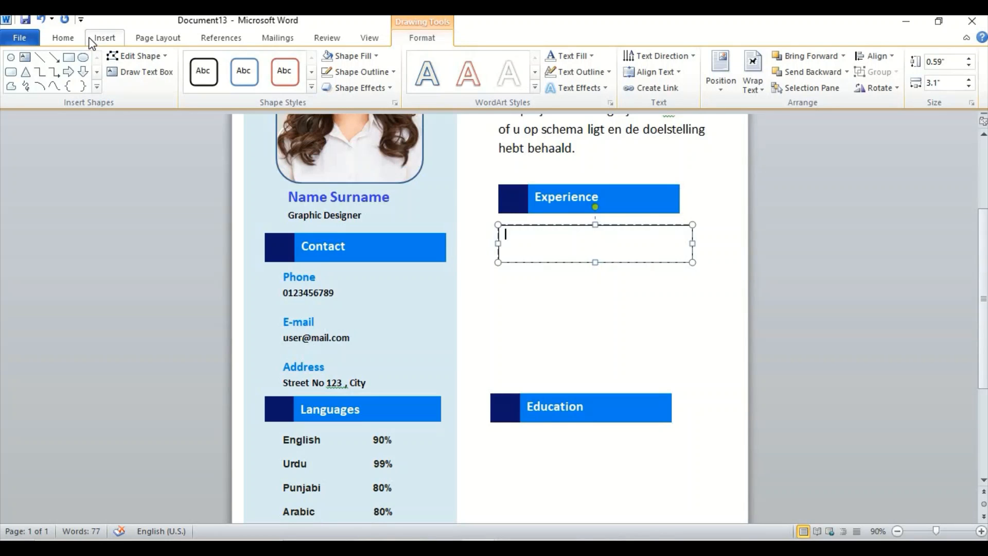
# - Draw a second text box about 3.17" wide and 0.72" high beneath the first Experience text box
pyautogui.click(110, 40)
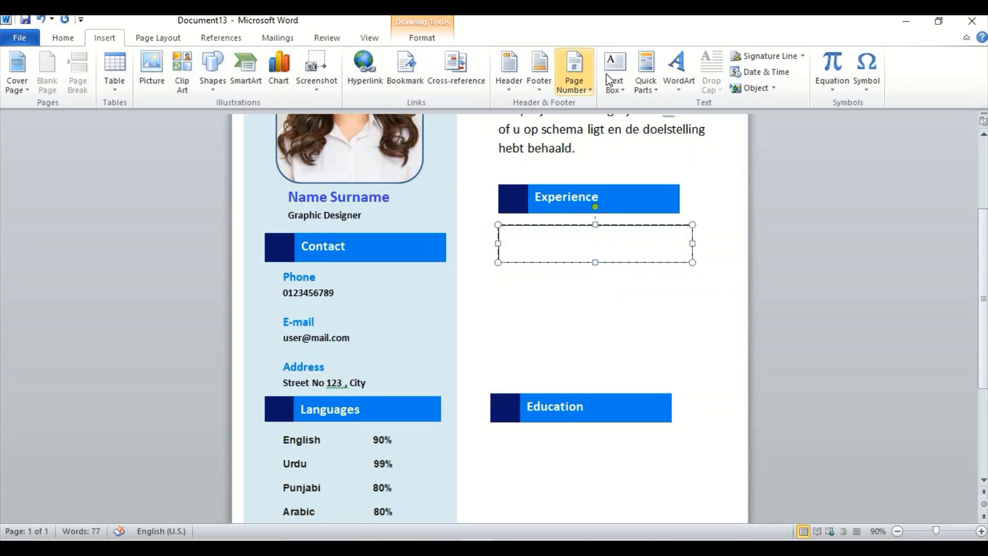
pyautogui.click(616, 92)
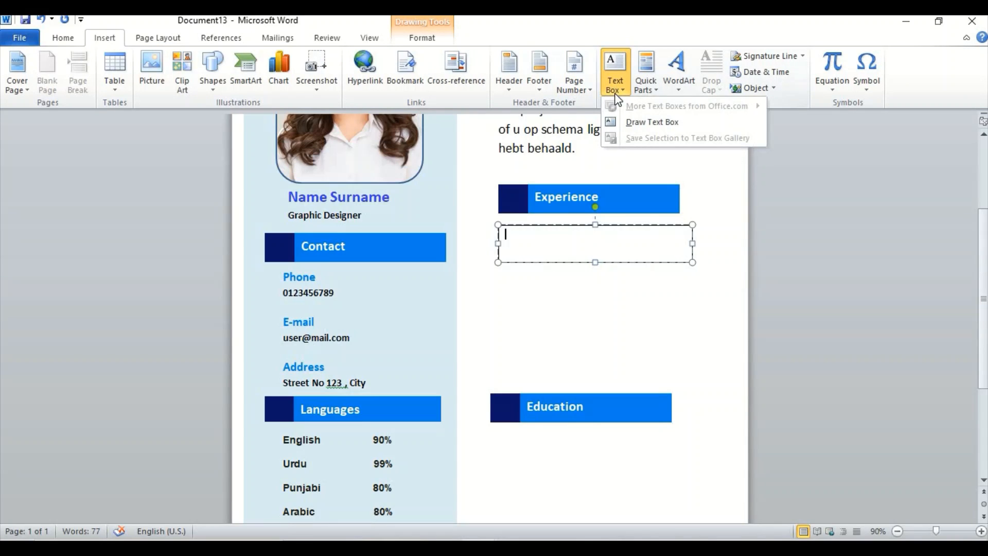
pyautogui.click(630, 123)
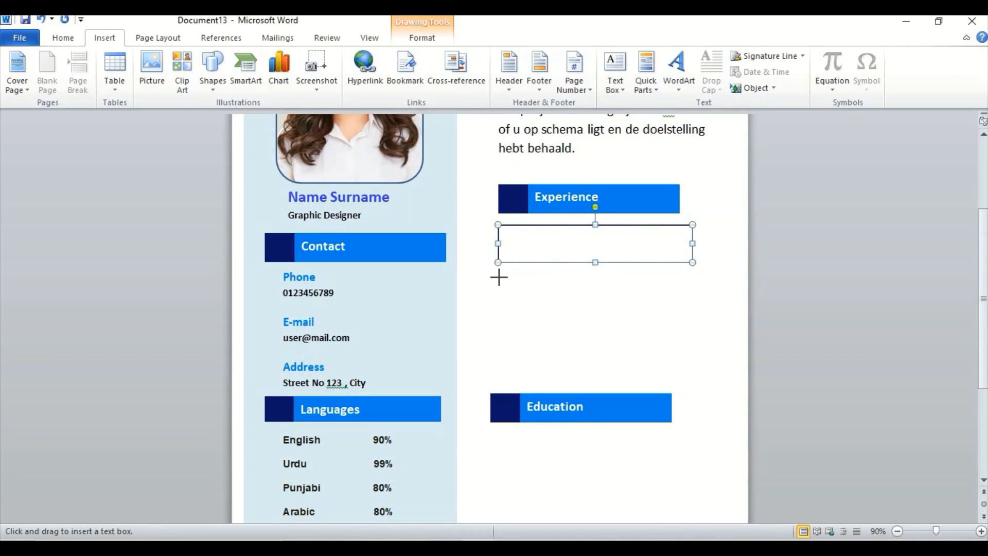
pyautogui.moveTo(498, 278)
pyautogui.mouseDown()
pyautogui.moveTo(567, 326)
pyautogui.moveTo(697, 324)
pyautogui.mouseUp()
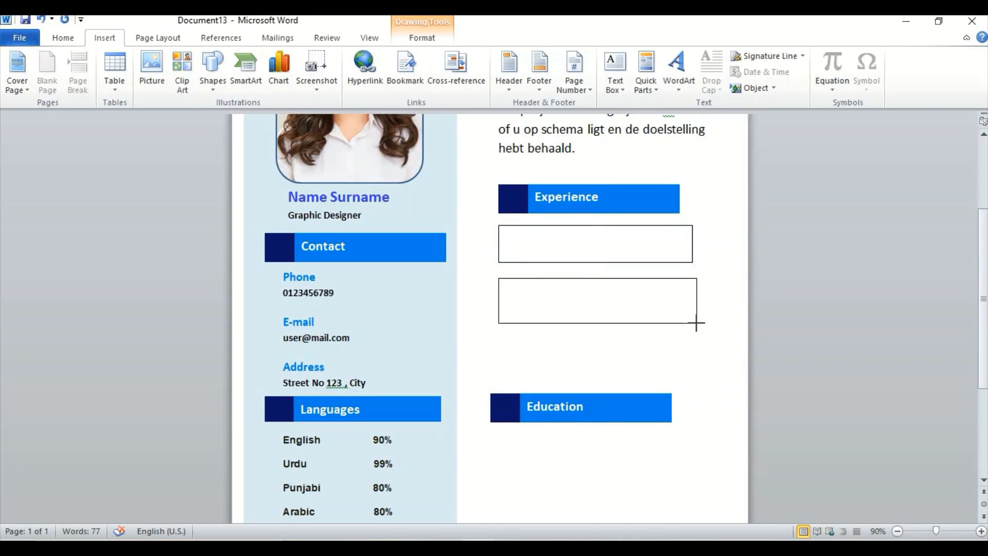
# - Draw a third text box about 3.17" wide and 0.63" high between the second box and the Education heading
pyautogui.click(104, 37)
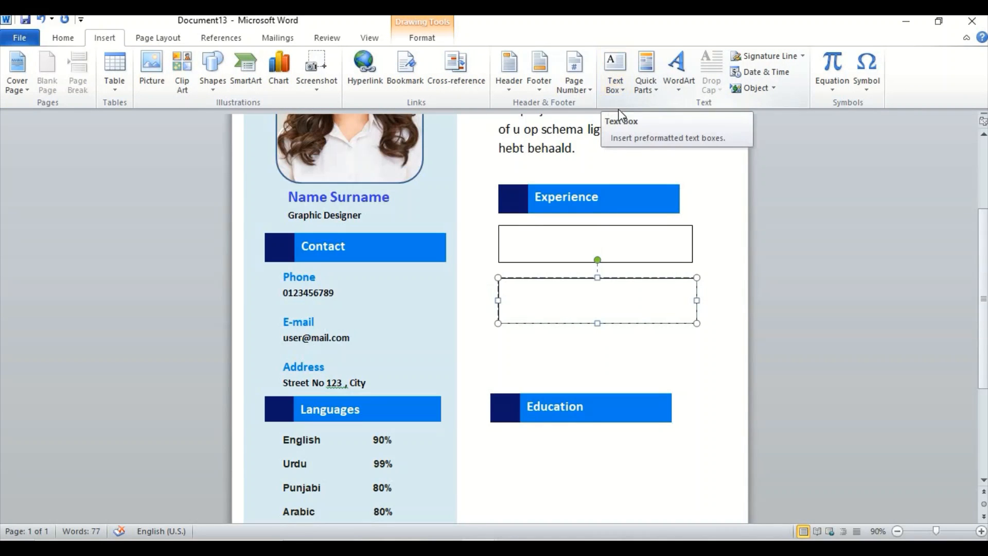
pyautogui.click(613, 94)
pyautogui.click(625, 122)
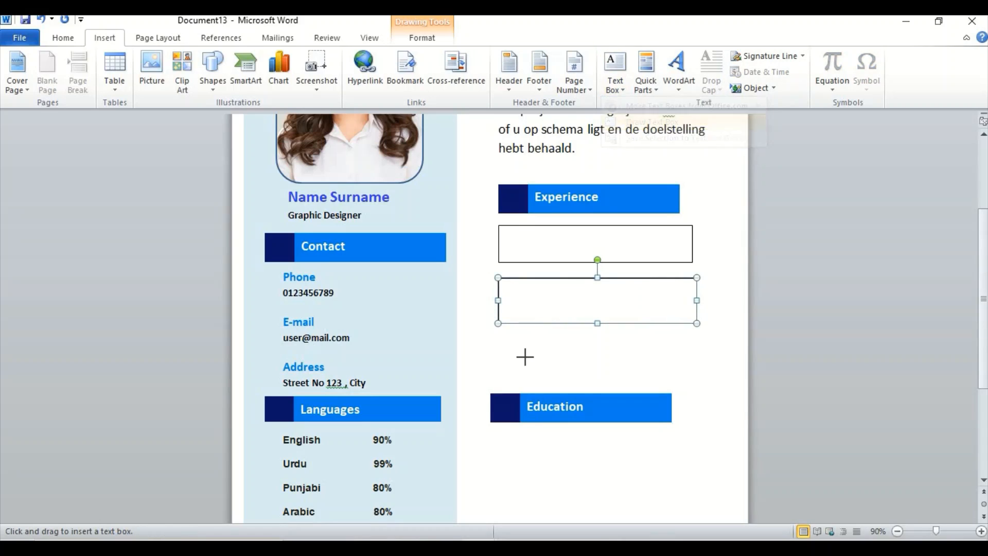
pyautogui.moveTo(499, 339)
pyautogui.mouseDown()
pyautogui.moveTo(691, 363)
pyautogui.moveTo(699, 378)
pyautogui.mouseUp()
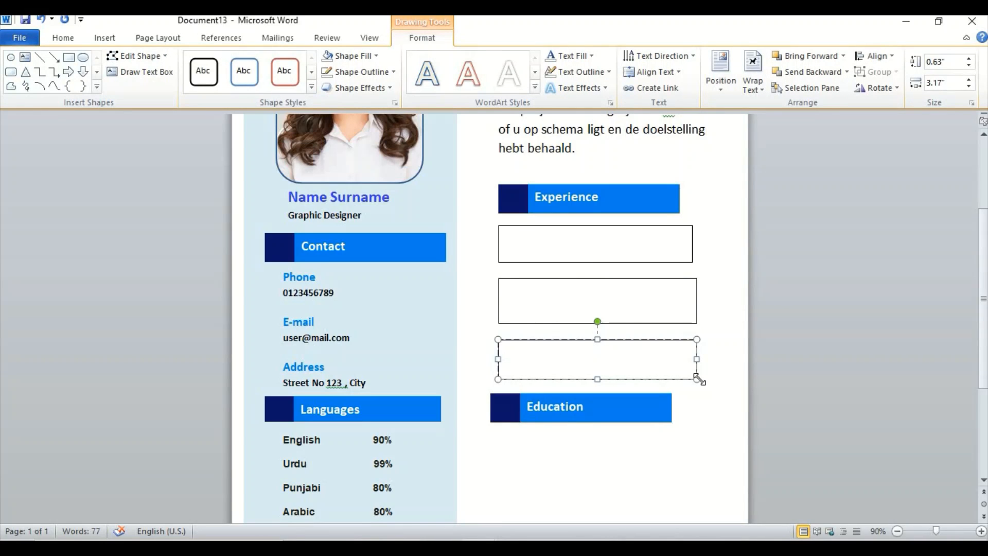
# - Move the grouped Experience heading slightly up, closer to the Profile paragraph
pyautogui.click(615, 196)
pyautogui.click(585, 170)
pyautogui.scroll(3, 584, 175)
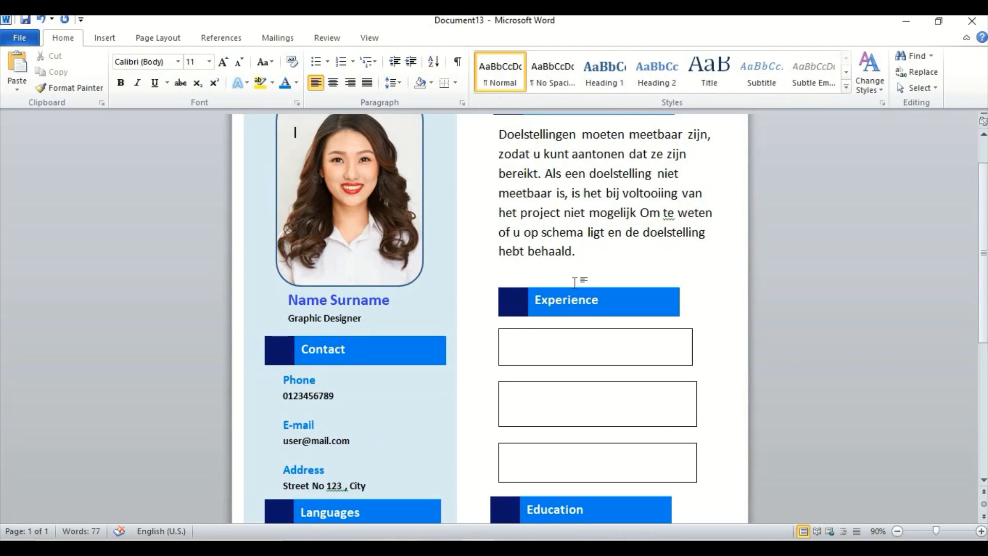
pyautogui.click(573, 299)
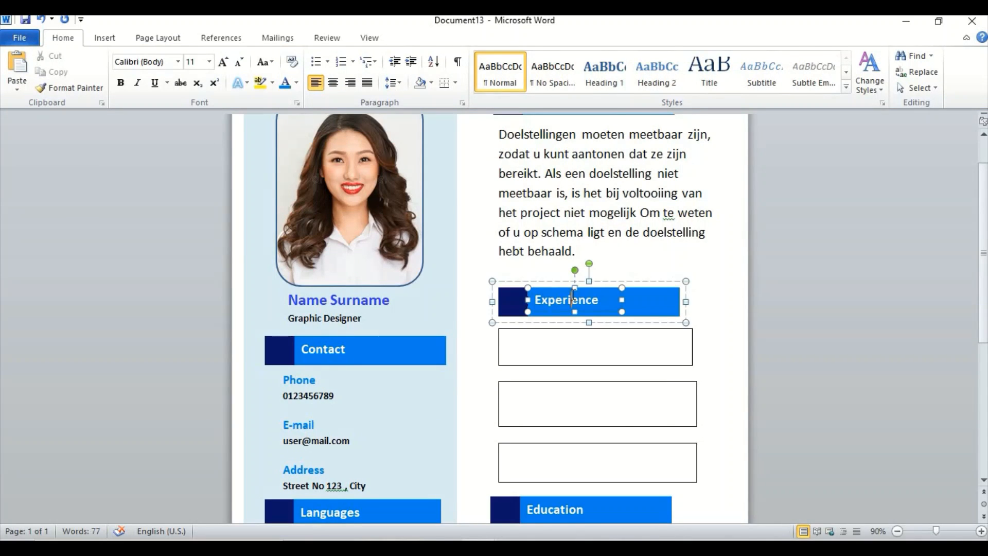
pyautogui.click(576, 295)
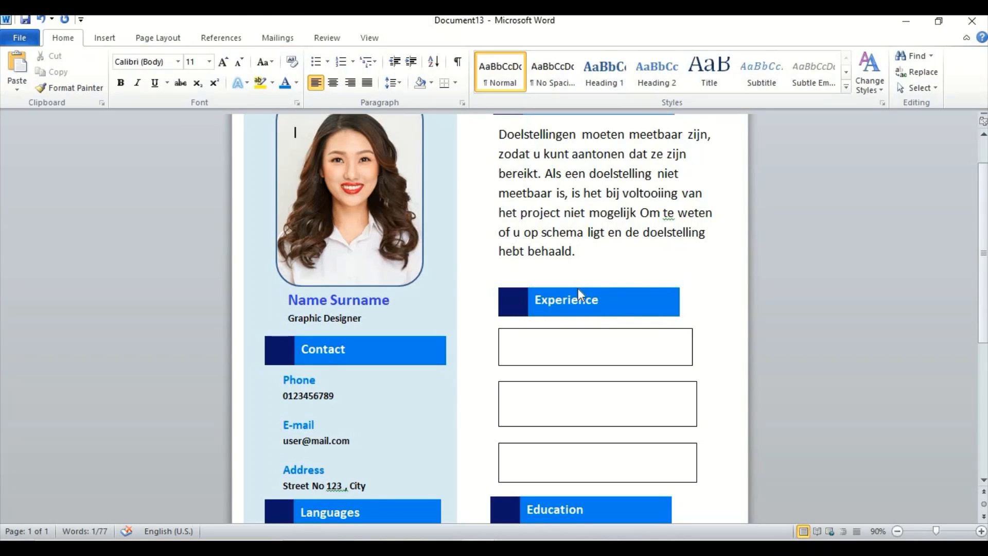
pyautogui.click(576, 295)
pyautogui.click(583, 282)
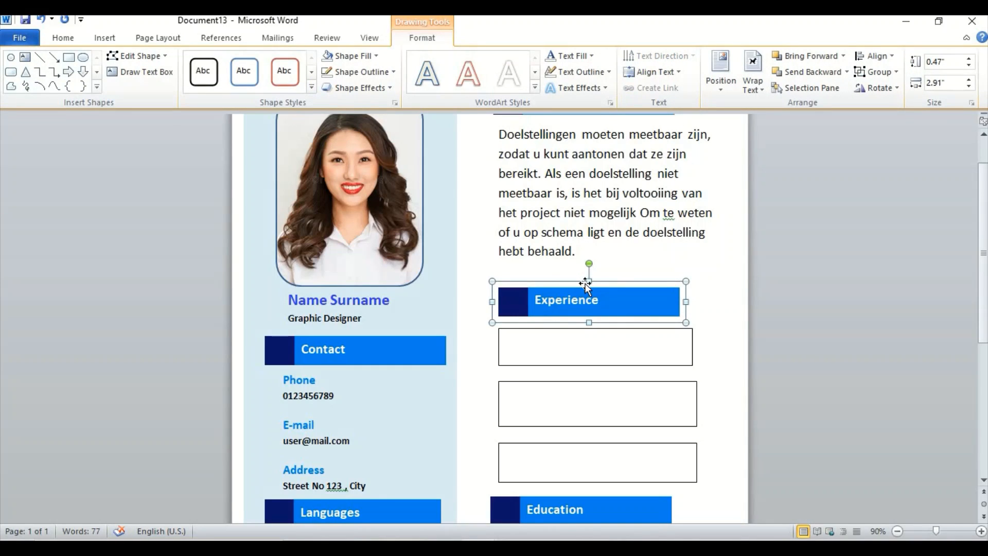
pyautogui.moveTo(583, 284); pyautogui.dragTo(581, 267)
# - Switch to Document2, move its Job Position text box up and extend it downward to fit all of its lines
pyautogui.click(561, 336)
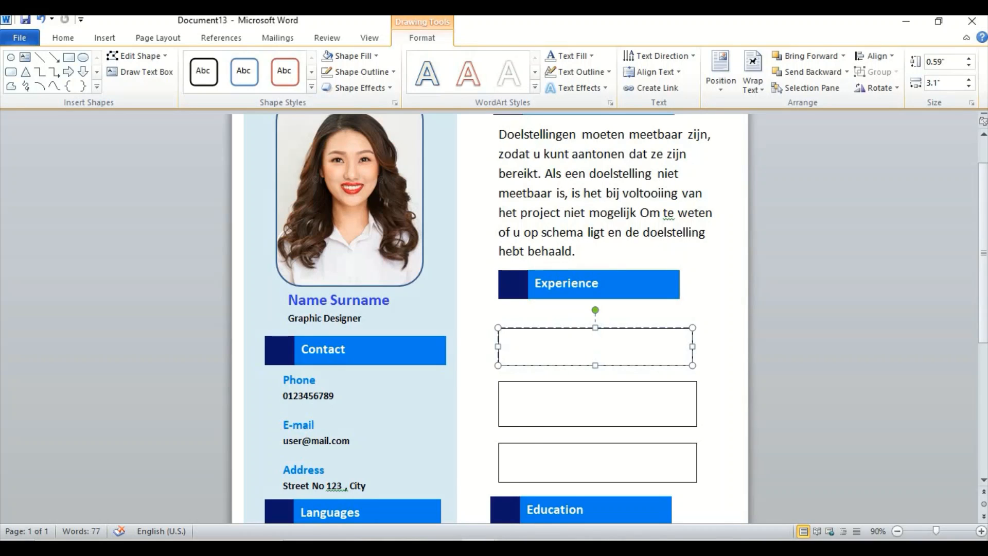
pyautogui.moveTo(384, 501)
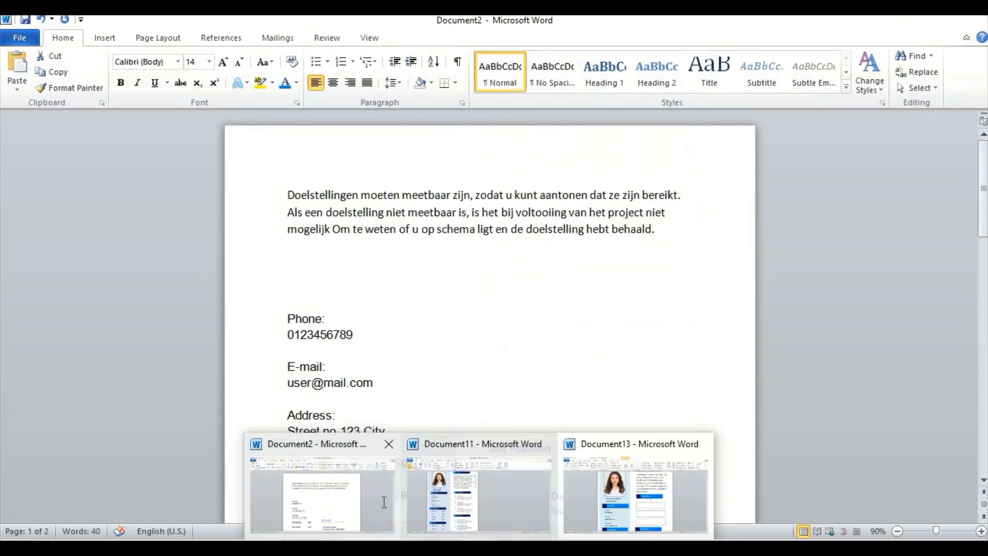
pyautogui.hotkey('ctrl', 'a')
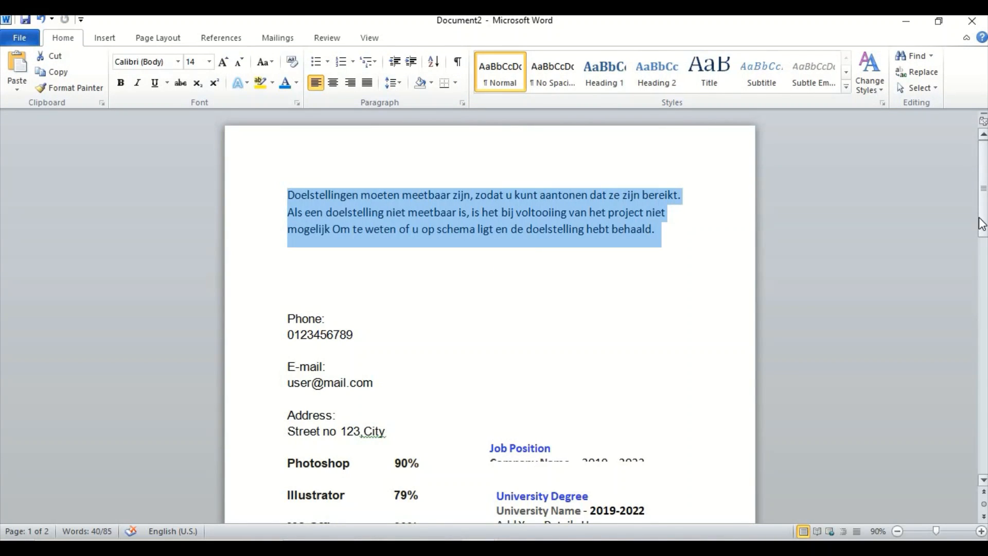
pyautogui.moveTo(980, 226); pyautogui.dragTo(980, 278)
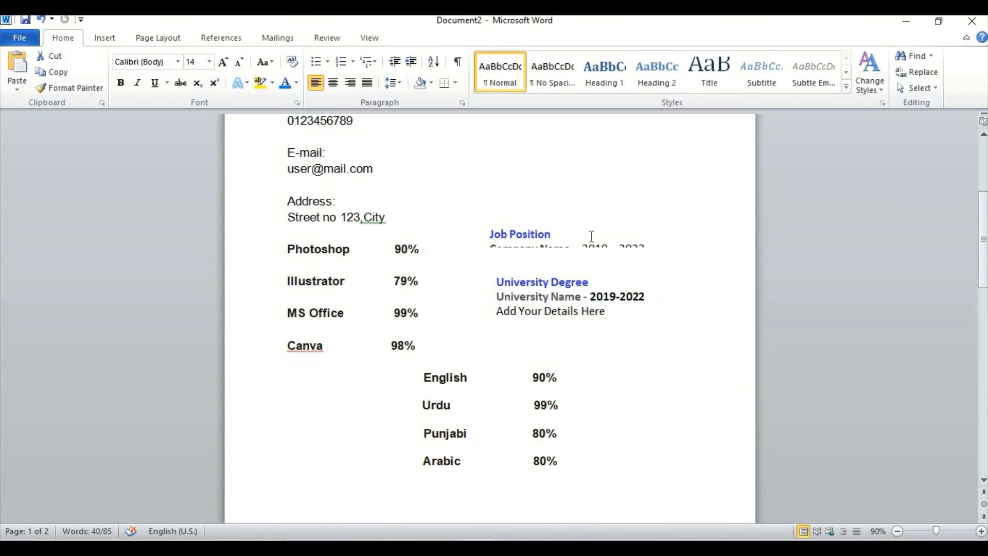
pyautogui.click(591, 236)
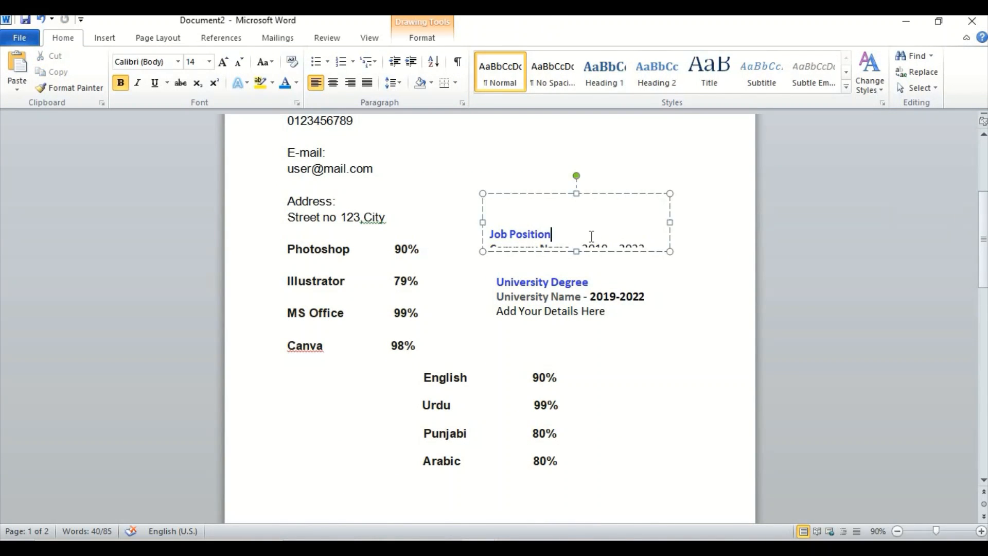
pyautogui.click(570, 193)
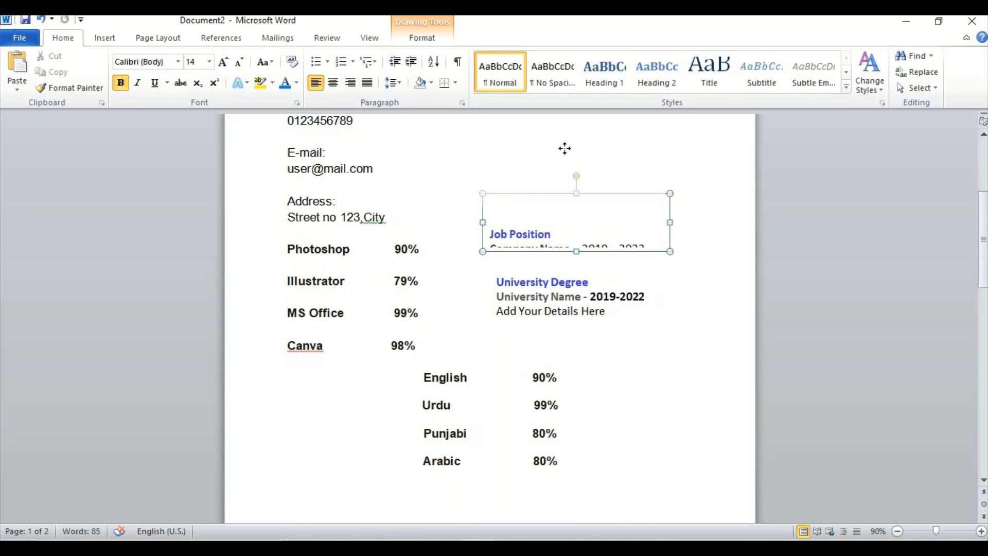
pyautogui.moveTo(565, 149); pyautogui.dragTo(566, 147)
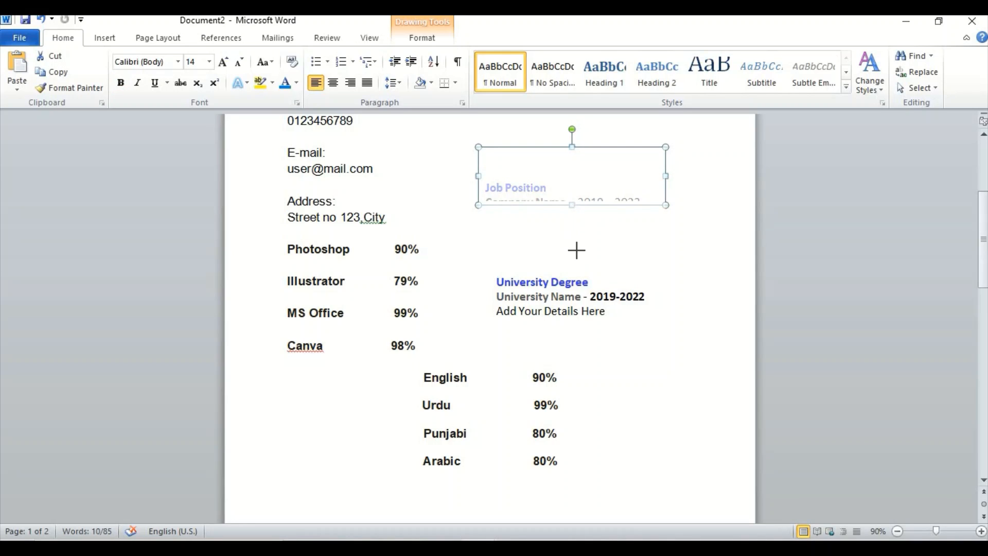
pyautogui.moveTo(576, 250); pyautogui.dragTo(576, 251)
# - Copy the Job Position entry into the first Experience text box of Document13 and extend that box upward to about 0.84" high
pyautogui.moveTo(487, 184); pyautogui.dragTo(615, 220)
pyautogui.hotkey('ctrl', 'c')
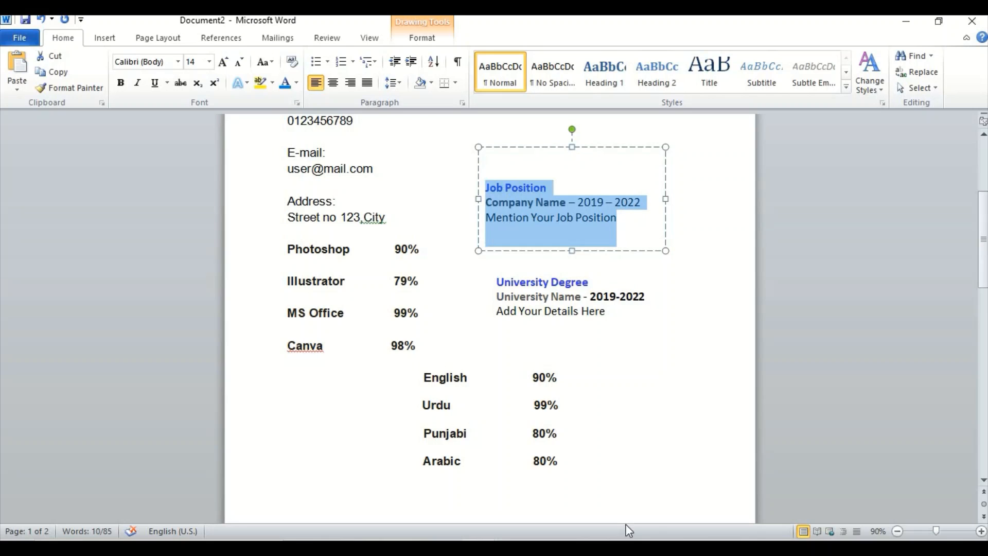
pyautogui.moveTo(473, 549)
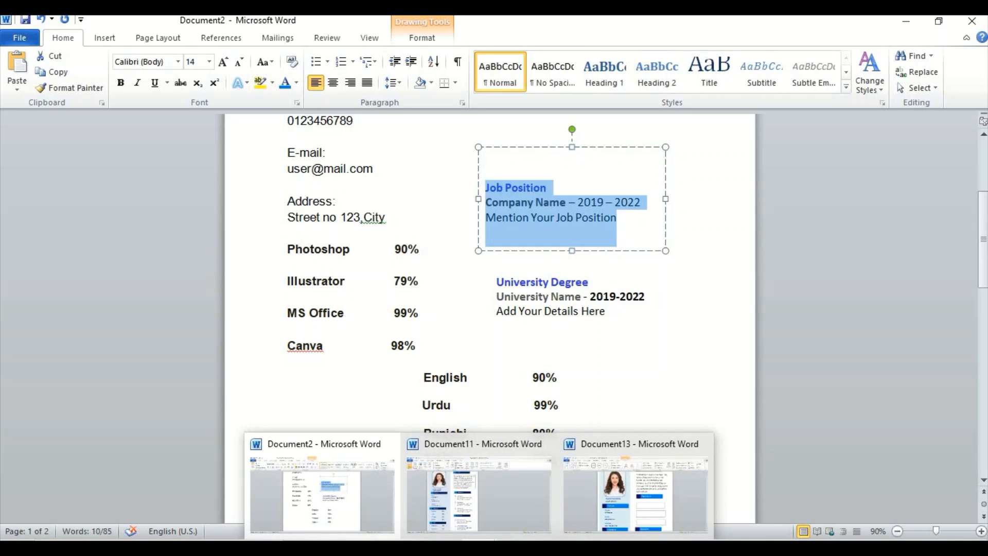
pyautogui.click(675, 511)
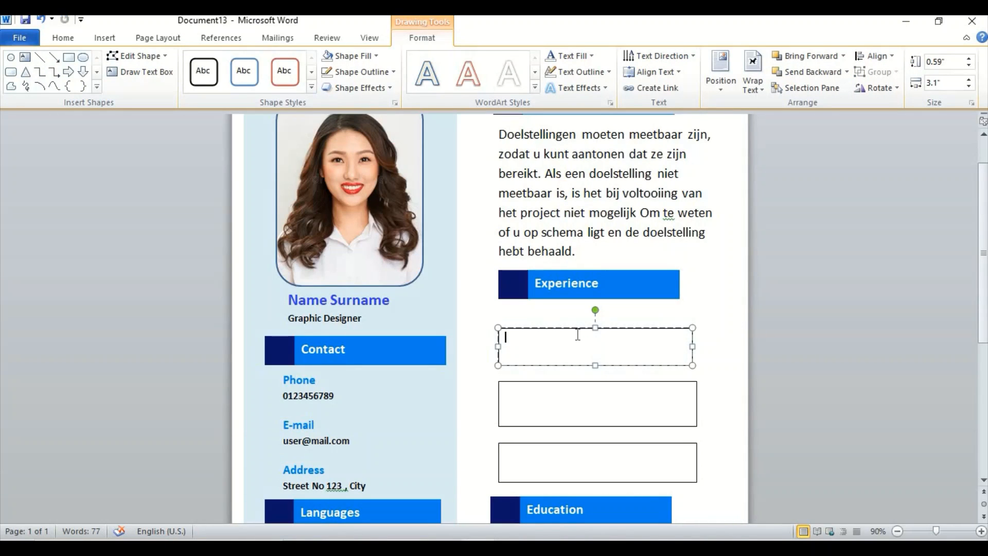
pyautogui.write('Job Position Company Name – 2019 – 2022')
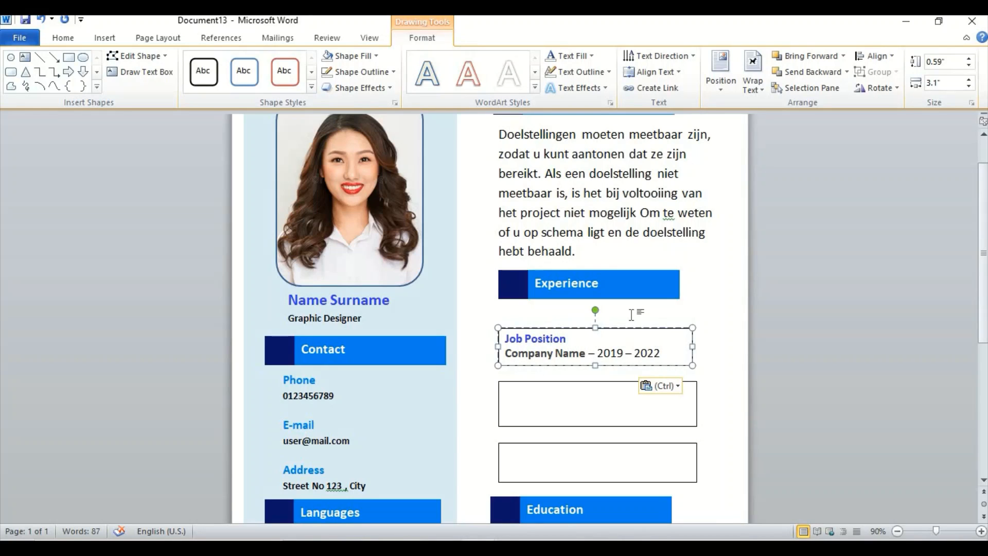
pyautogui.moveTo(596, 321); pyautogui.dragTo(596, 312)
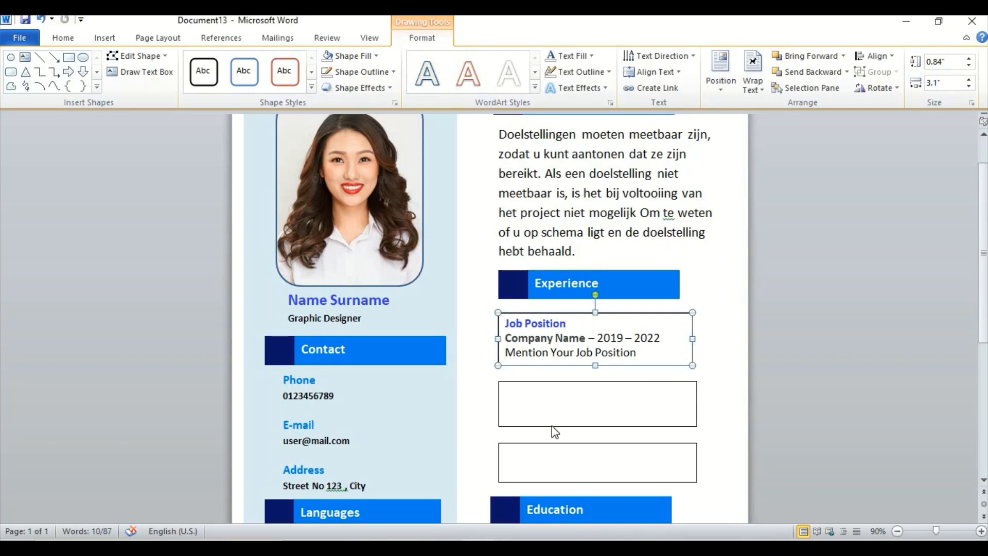
# - Paste the Job Position entry into the second Experience text box and extend the box upward to about 0.85" high
pyautogui.click(547, 405)
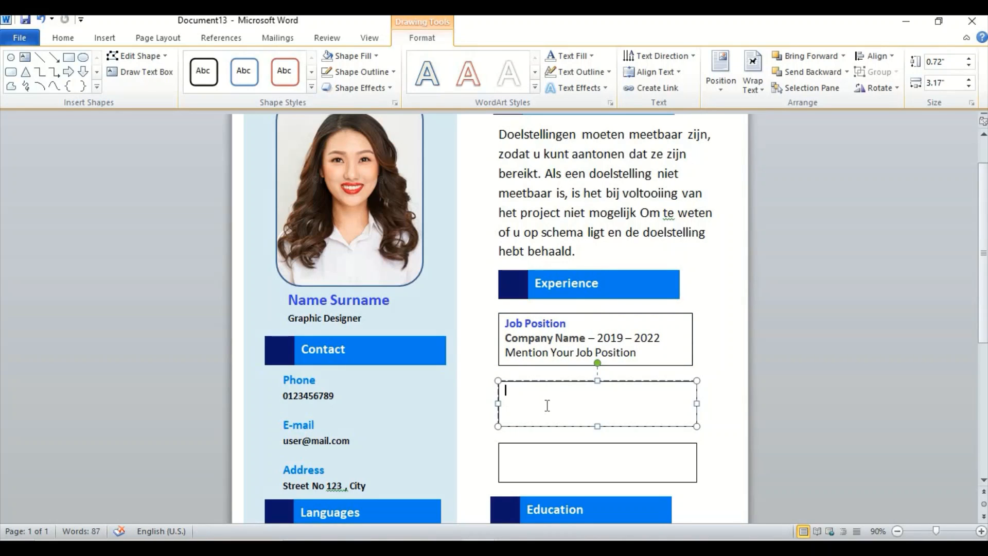
pyautogui.hotkey('ctrl', 'v')
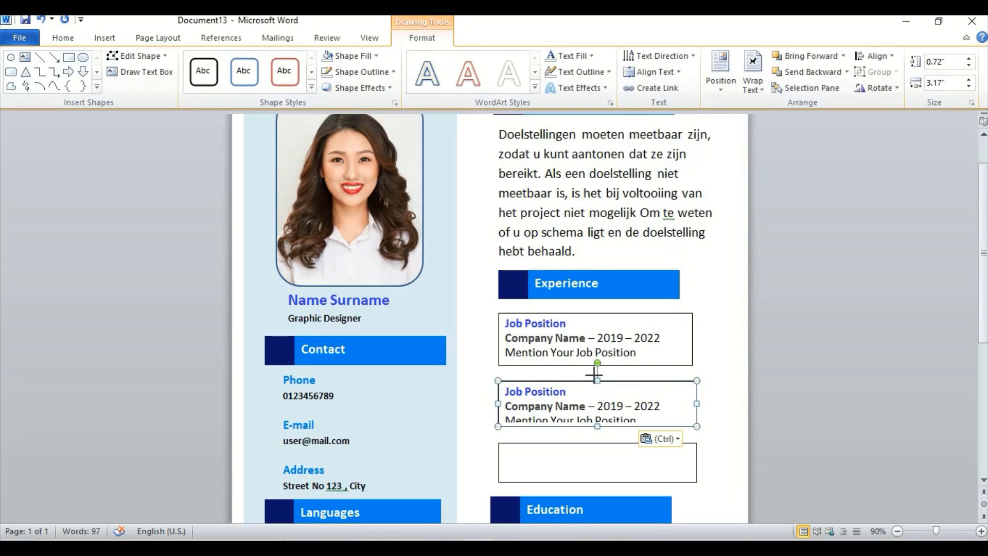
pyautogui.moveTo(596, 380); pyautogui.dragTo(594, 372)
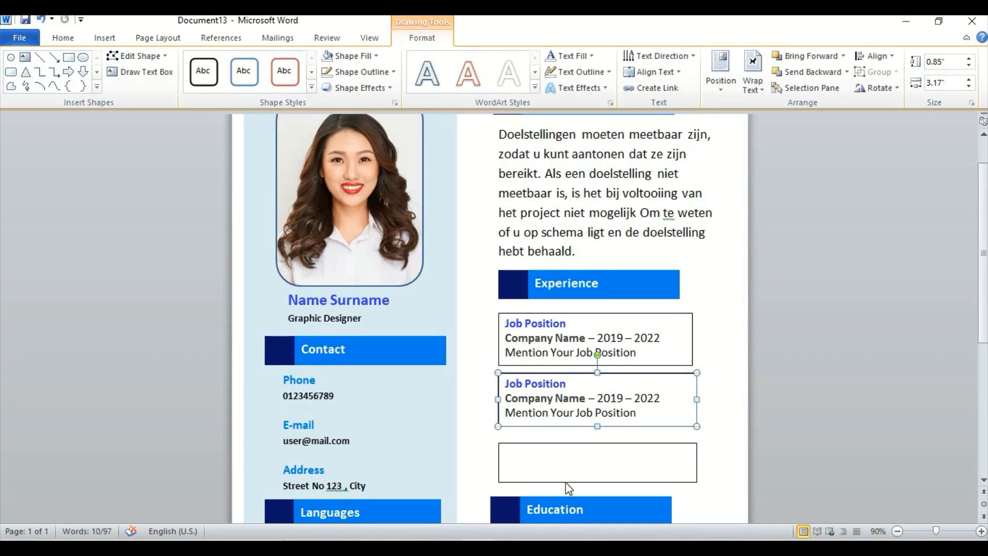
# - Paste the Job Position entry into the third Experience text box and extend the box upward to about 0.77" high
pyautogui.click(566, 468)
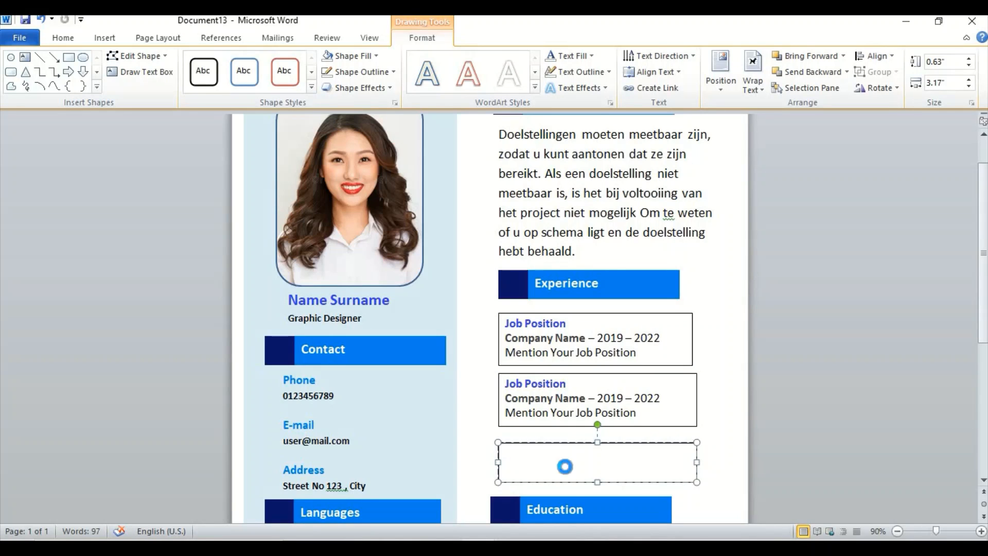
pyautogui.hotkey('ctrl', 'v')
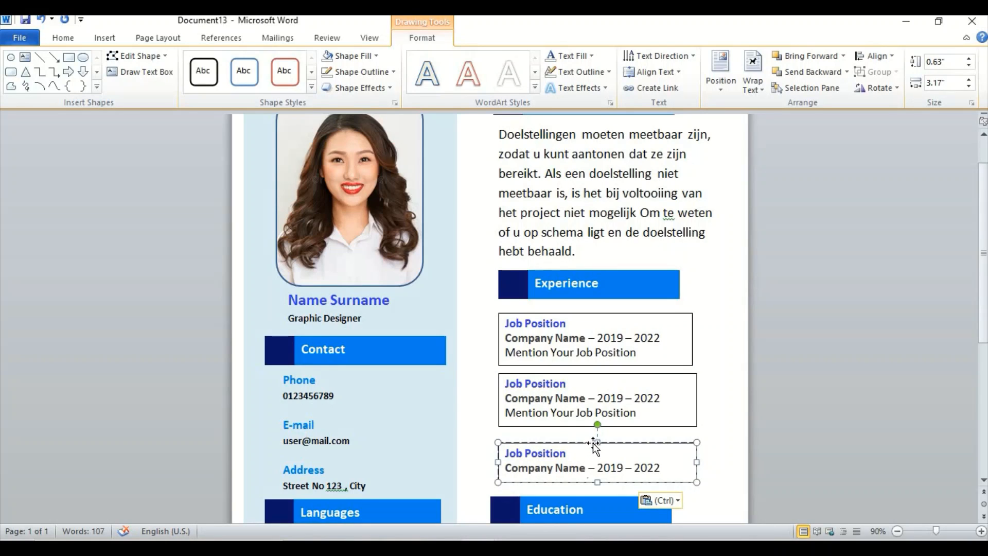
pyautogui.moveTo(596, 441); pyautogui.dragTo(597, 433)
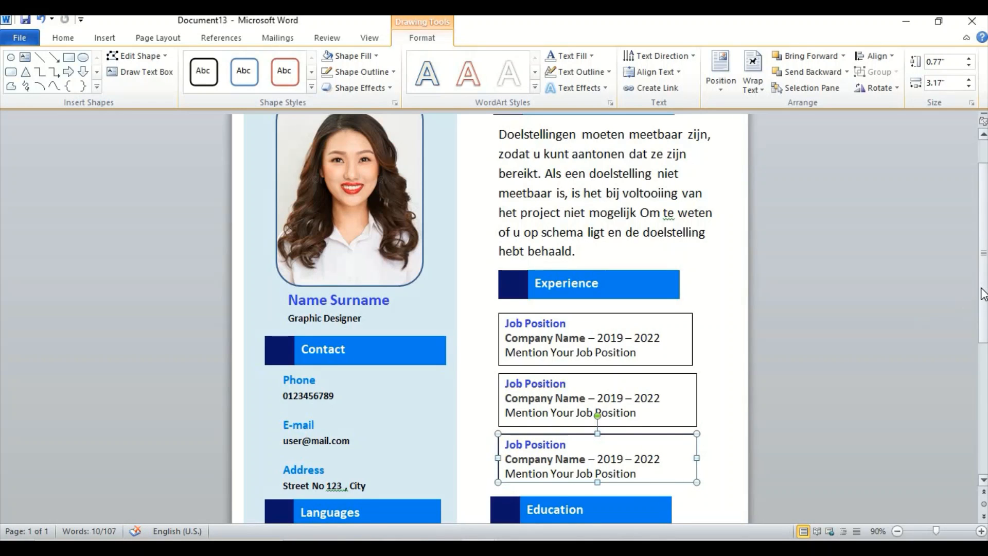
pyautogui.moveTo(982, 308); pyautogui.dragTo(982, 391)
pyautogui.scroll(-3, 597, 319)
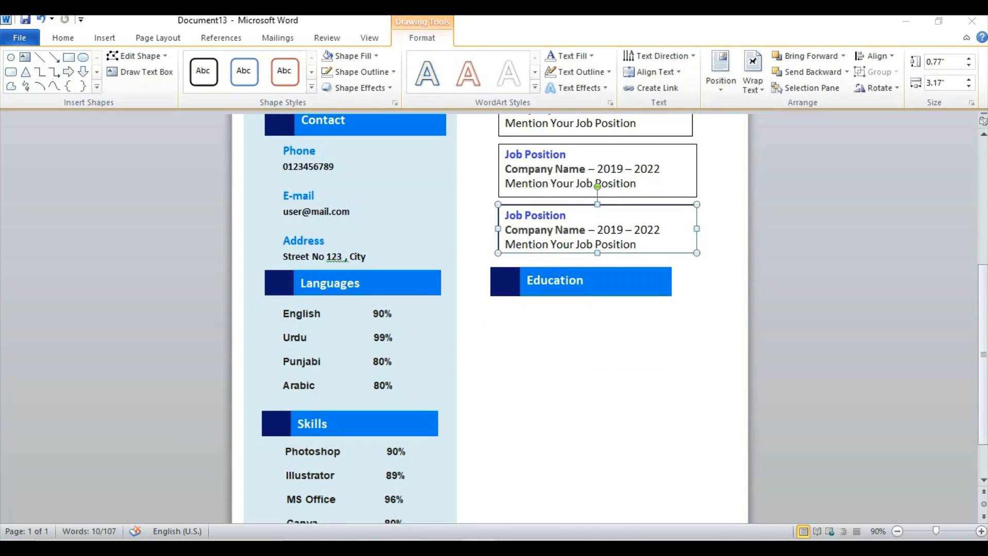
# - Draw a text box about 0.6" high and 2.78" wide below the Education heading
pyautogui.click(106, 38)
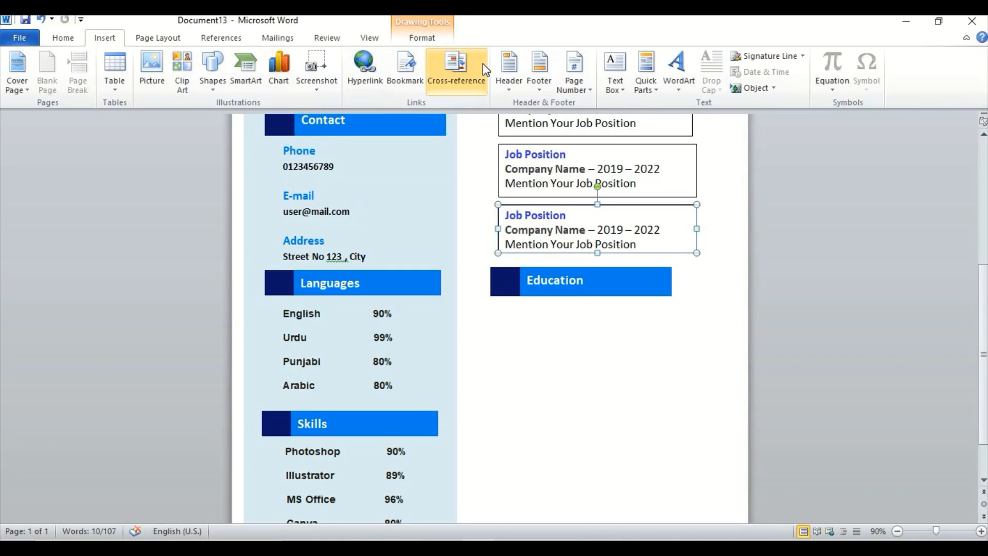
pyautogui.click(615, 91)
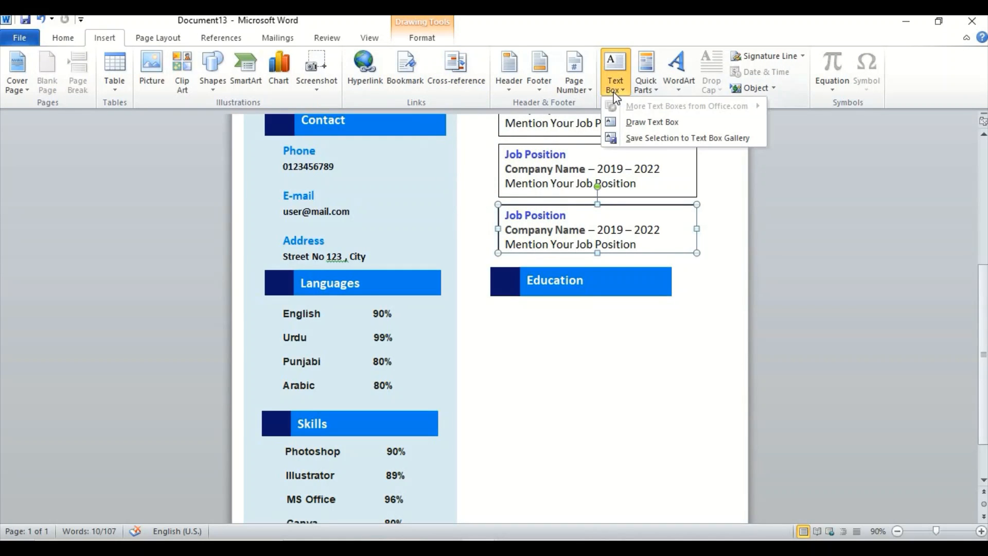
pyautogui.click(629, 122)
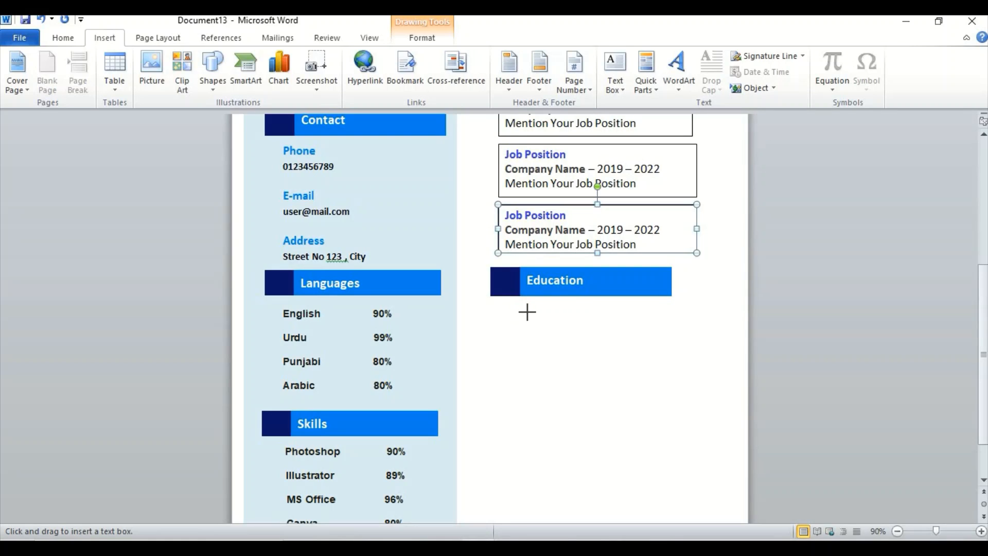
pyautogui.moveTo(529, 313); pyautogui.dragTo(701, 352)
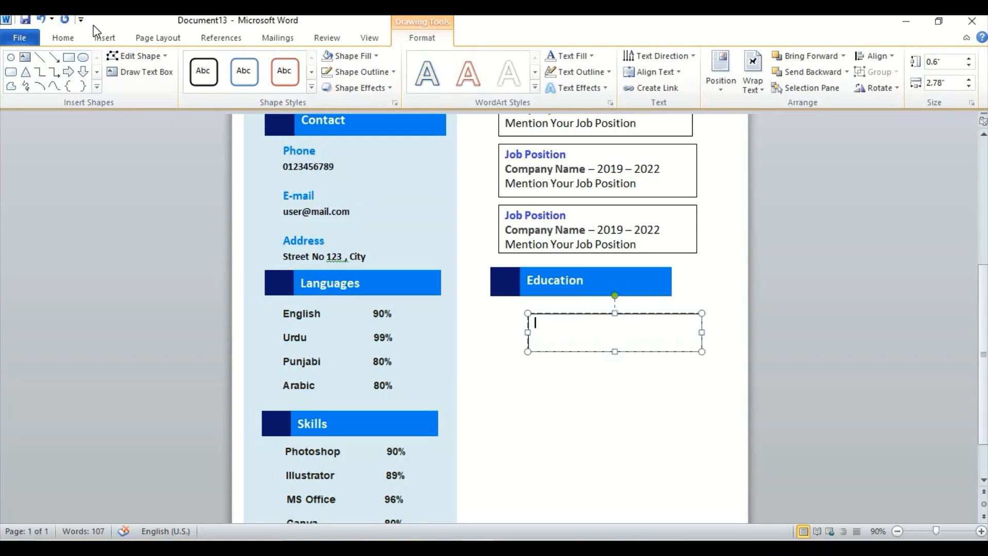
# - Draw a second text box about 0.73" high and 2.9" wide below the first Education box
pyautogui.click(103, 38)
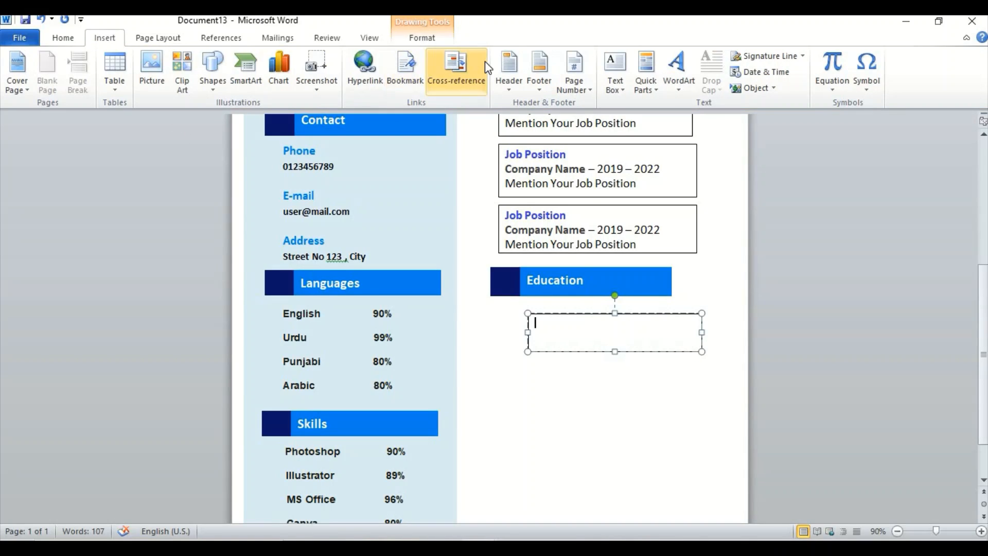
pyautogui.click(538, 85)
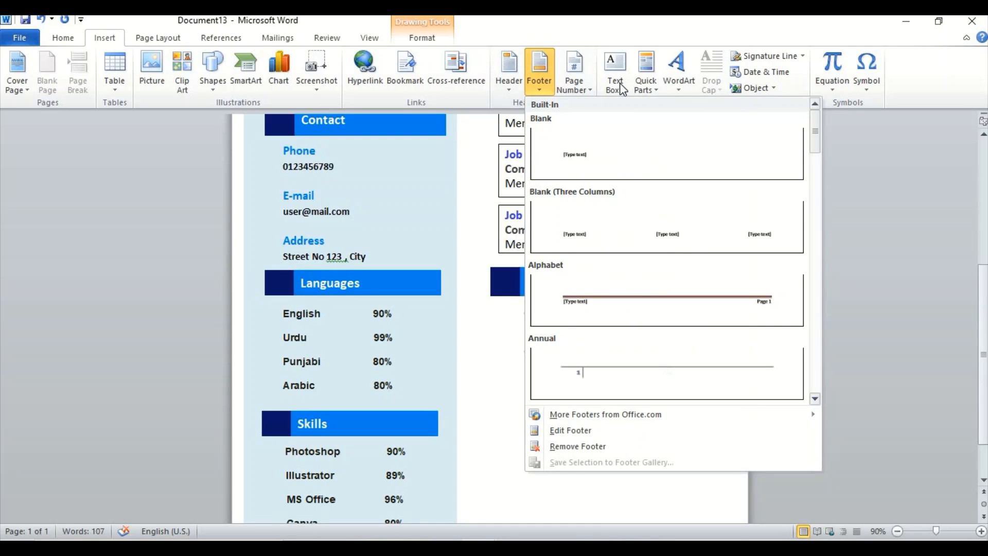
pyautogui.click(619, 83)
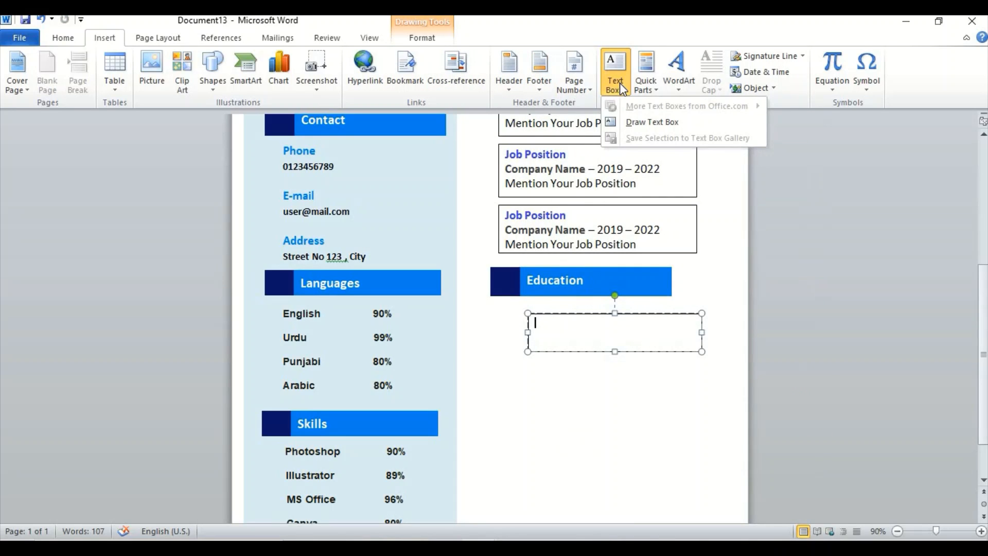
pyautogui.click(620, 84)
pyautogui.click(619, 82)
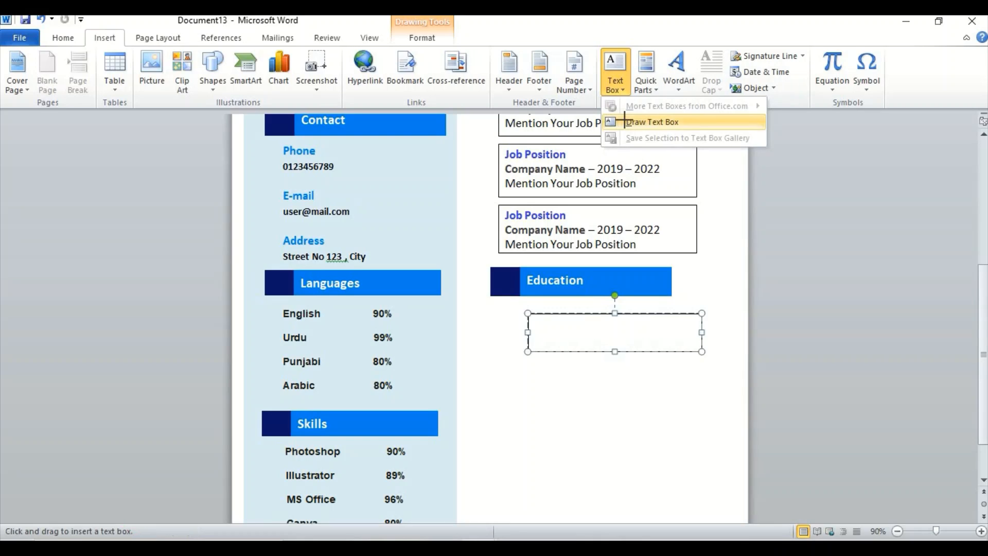
pyautogui.click(625, 121)
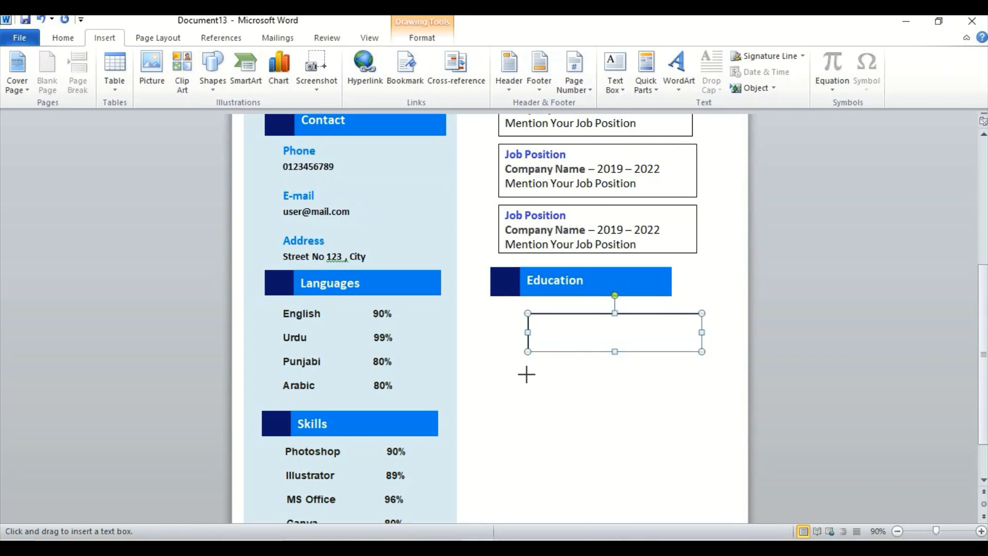
pyautogui.moveTo(526, 375)
pyautogui.mouseDown()
pyautogui.moveTo(593, 430)
pyautogui.moveTo(706, 410)
pyautogui.moveTo(709, 420)
pyautogui.mouseUp()
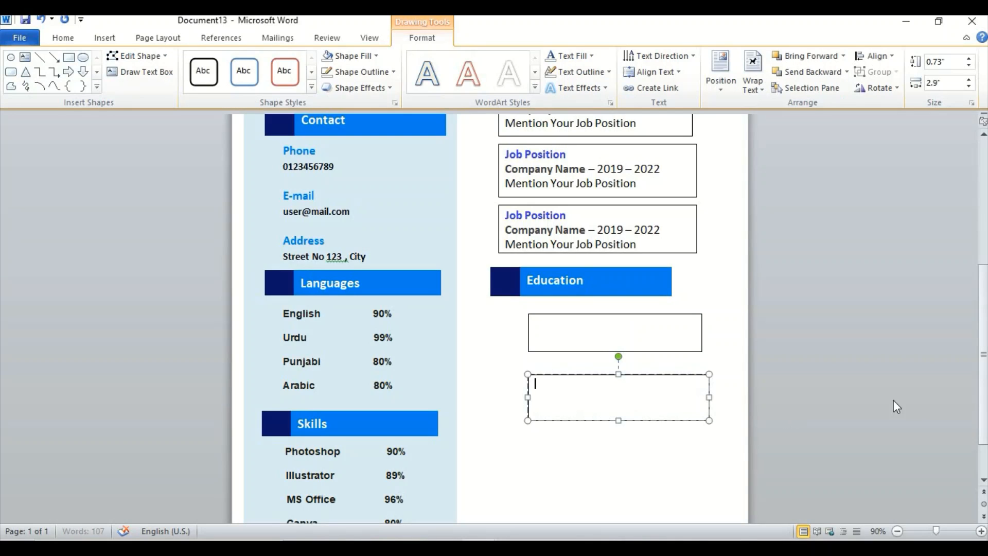
# - Draw a third text box about 0.91" high and 3.01" wide below the second Education box, near the page bottom
pyautogui.scroll(-1, 979, 346)
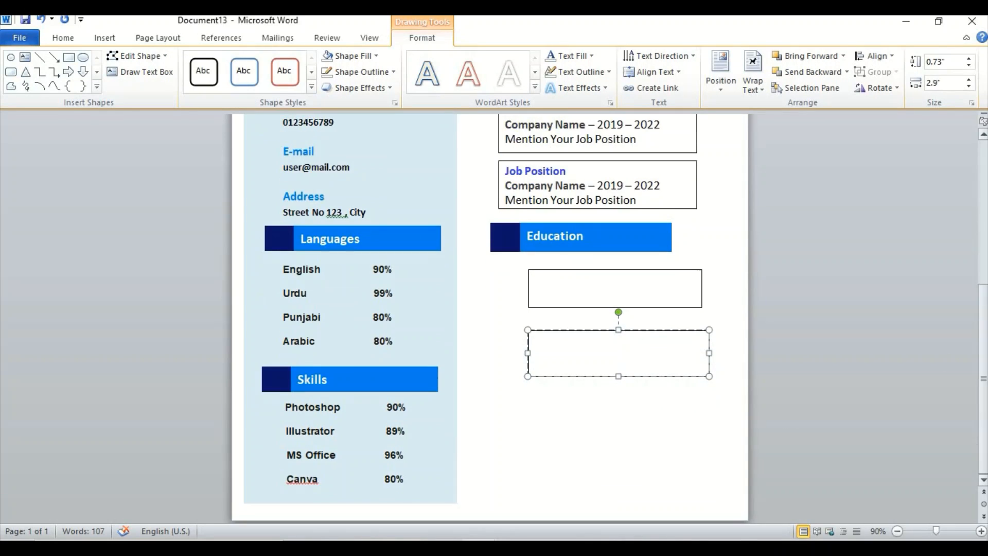
pyautogui.click(109, 39)
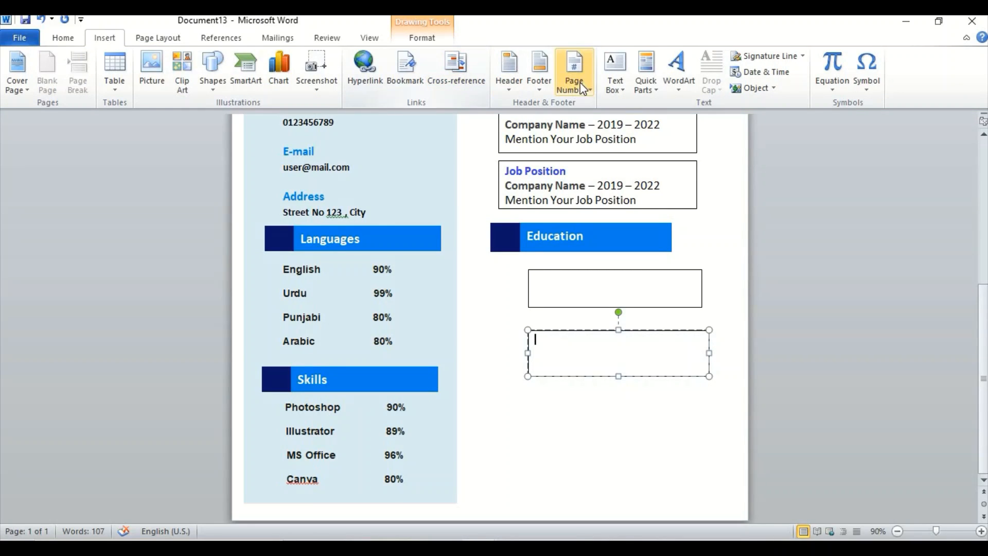
pyautogui.click(611, 90)
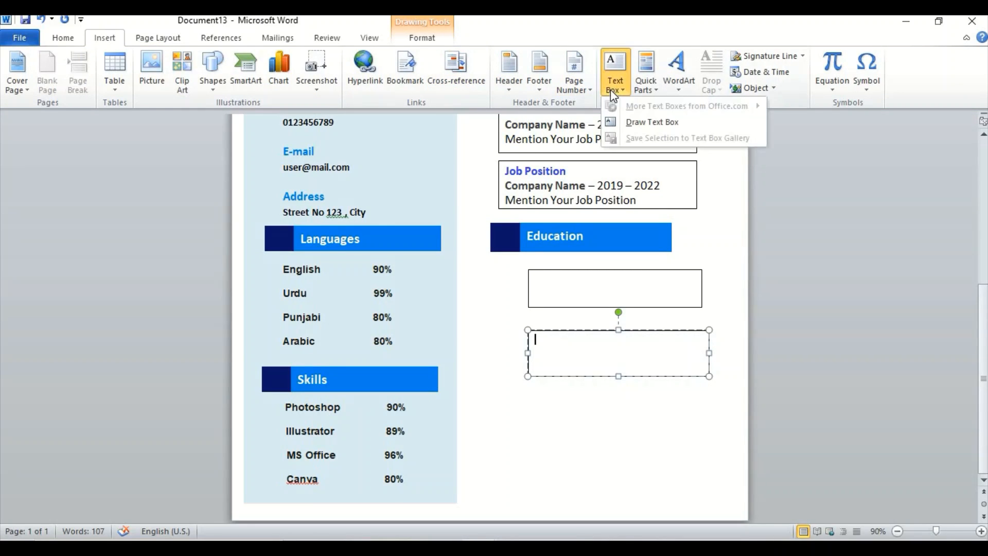
pyautogui.click(641, 124)
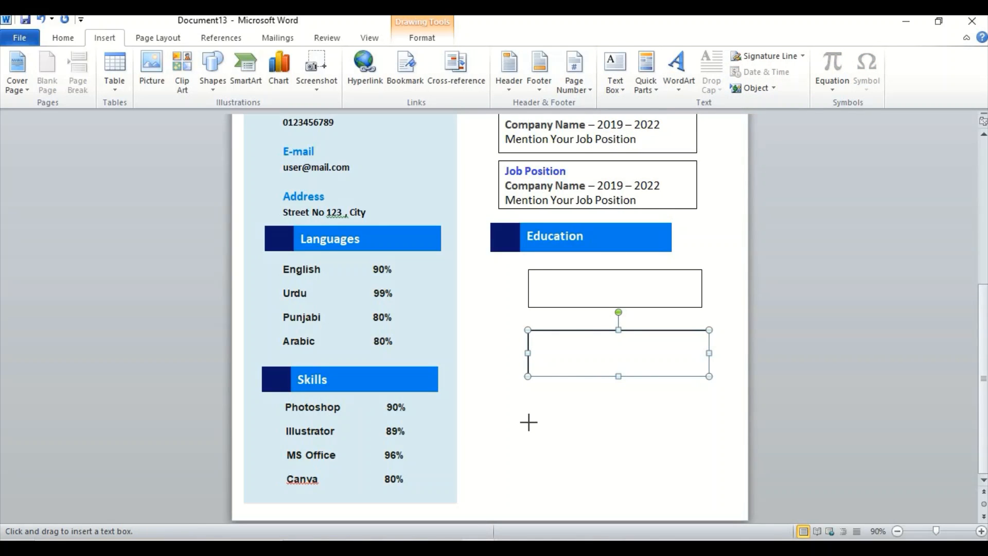
pyautogui.moveTo(528, 422); pyautogui.dragTo(716, 478)
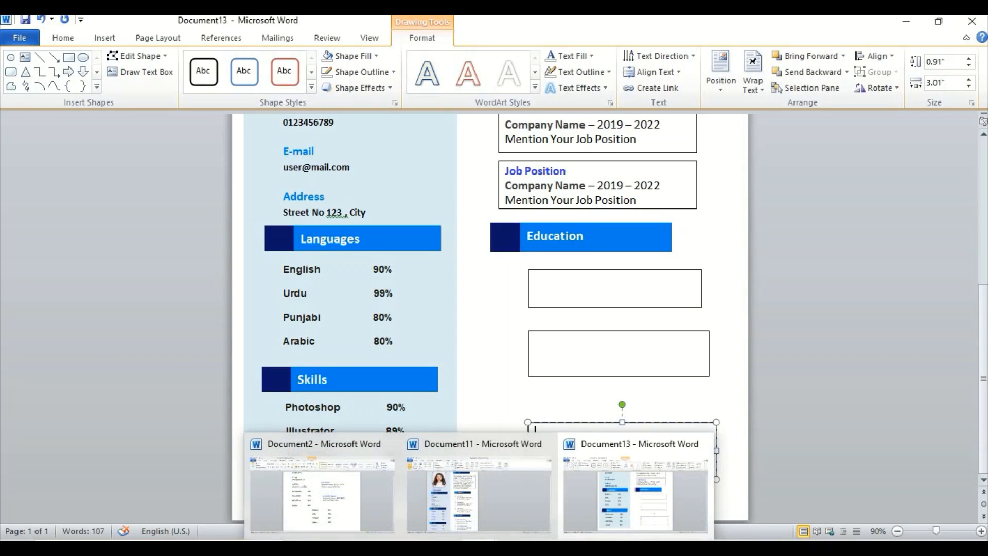
# - Copy the University Degree entry from Document2 into the first Education text box of Document13 and extend that box downward to about 0.84" high
pyautogui.click(345, 495)
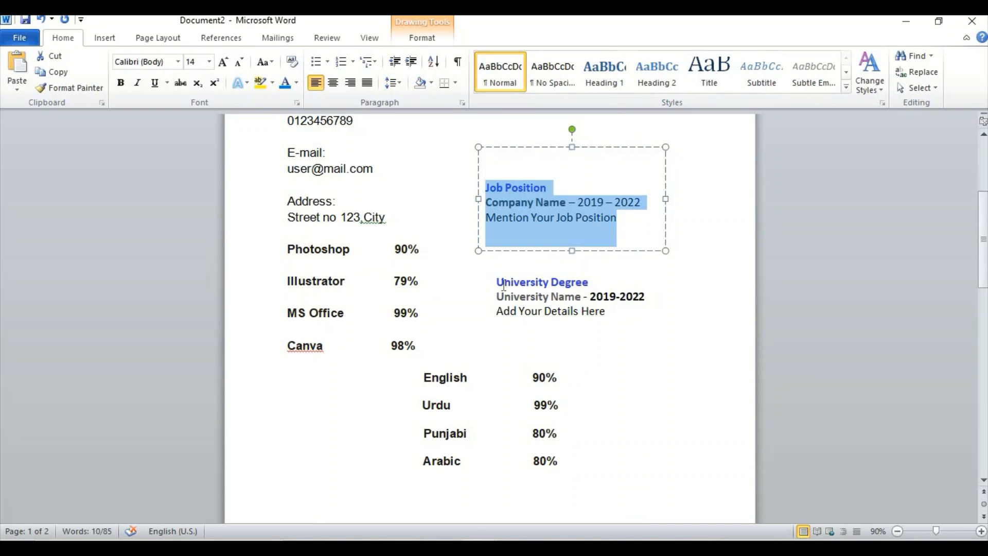
pyautogui.moveTo(500, 285); pyautogui.dragTo(626, 312)
pyautogui.hotkey('ctrl', 'c')
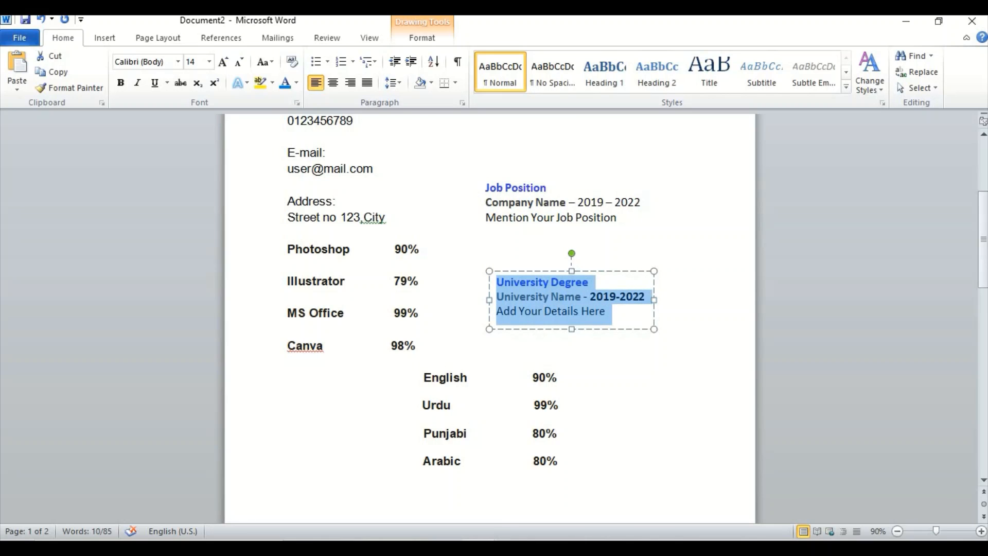
pyautogui.click(641, 482)
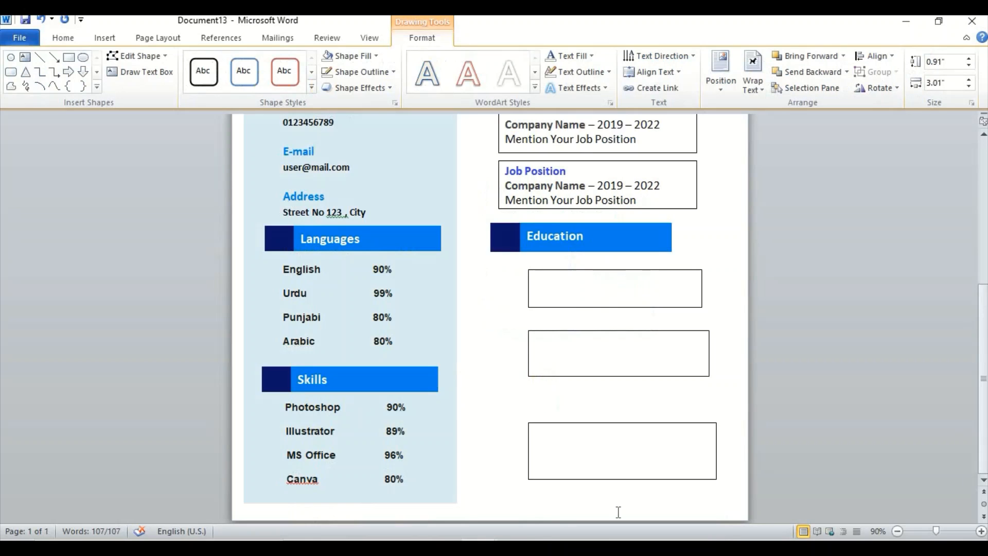
pyautogui.click(571, 296)
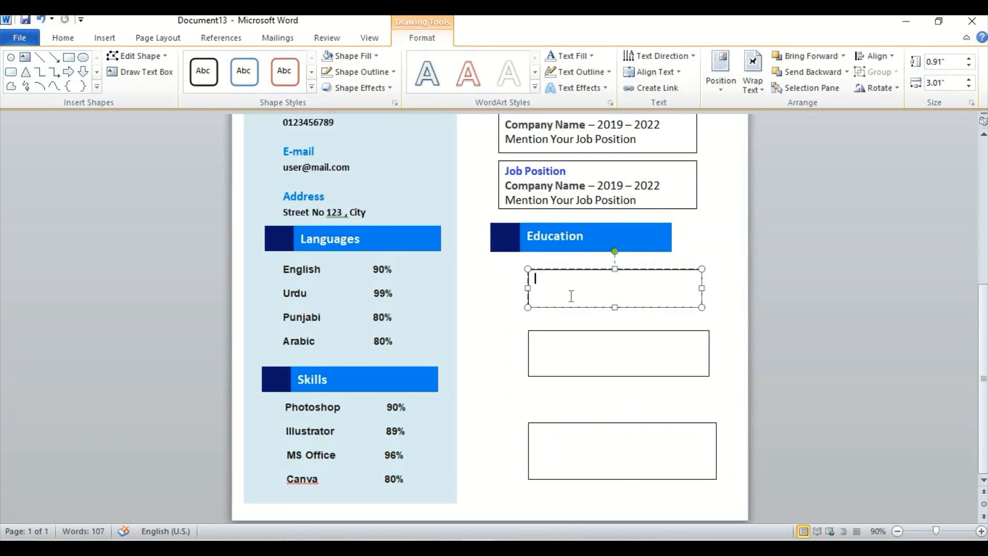
pyautogui.write('University Degree University Name - 2019-2022')
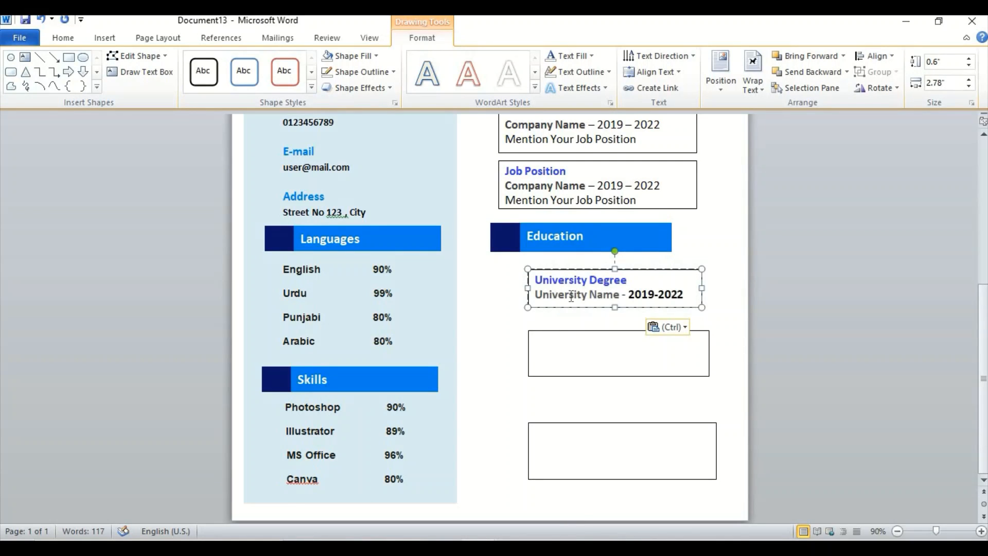
pyautogui.moveTo(614, 307); pyautogui.dragTo(615, 323)
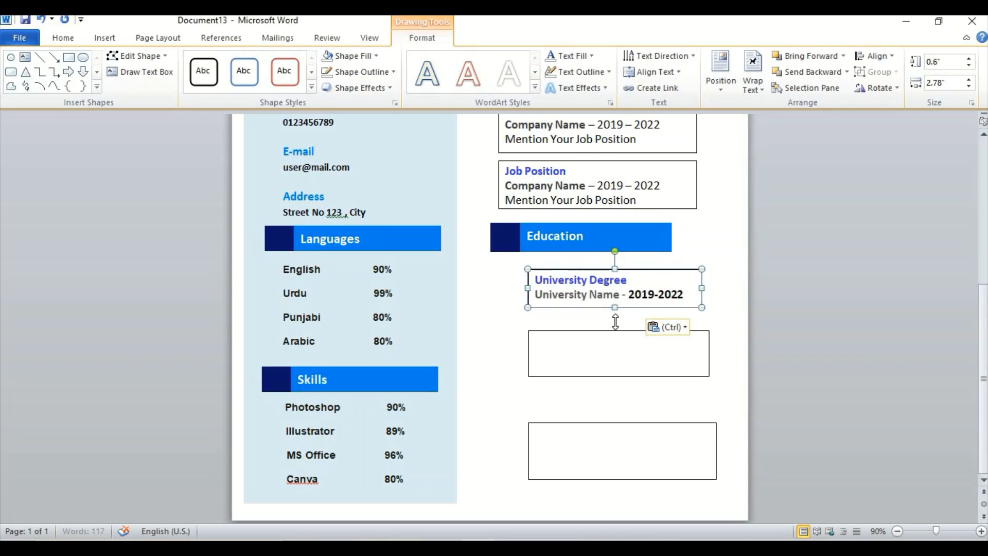
# - Paste the University Degree entry into the second Education text box and extend the box downward to about 0.99" high
pyautogui.click(591, 348)
pyautogui.hotkey('ctrl', 'v')
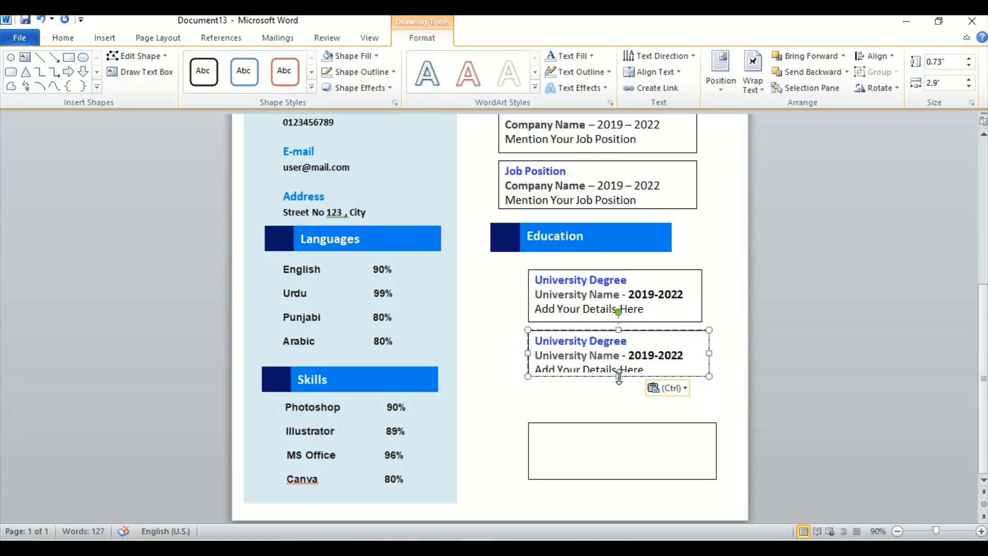
pyautogui.moveTo(618, 376); pyautogui.dragTo(619, 392)
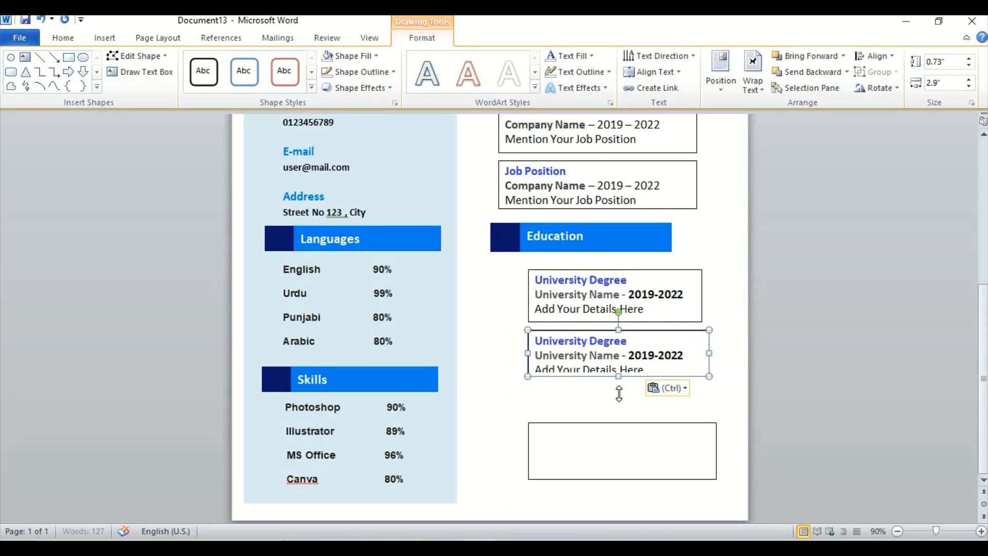
# - Paste the University Degree entry into the third Education text box and move the box slightly down and to the left
pyautogui.click(617, 439)
pyautogui.hotkey('ctrl', 'v')
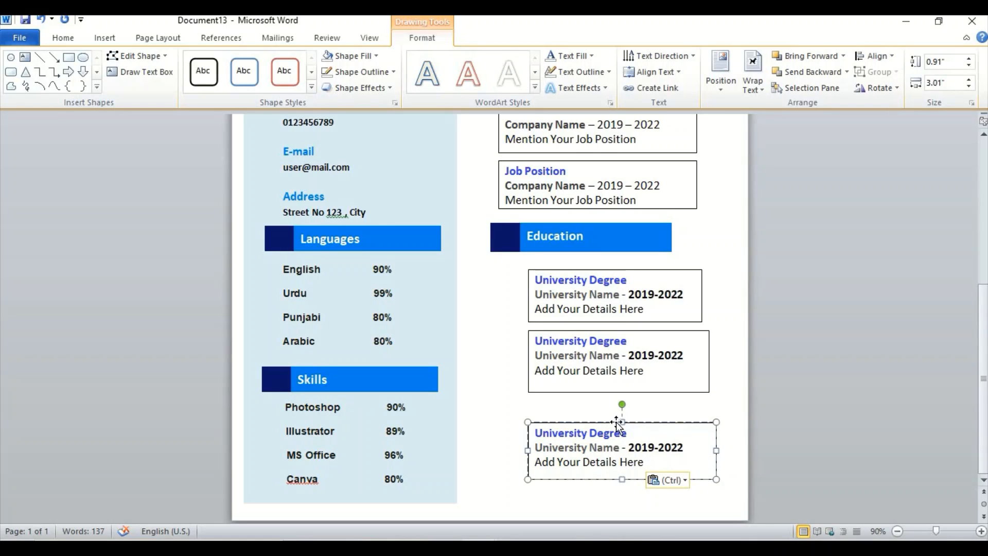
pyautogui.moveTo(611, 424); pyautogui.dragTo(609, 441)
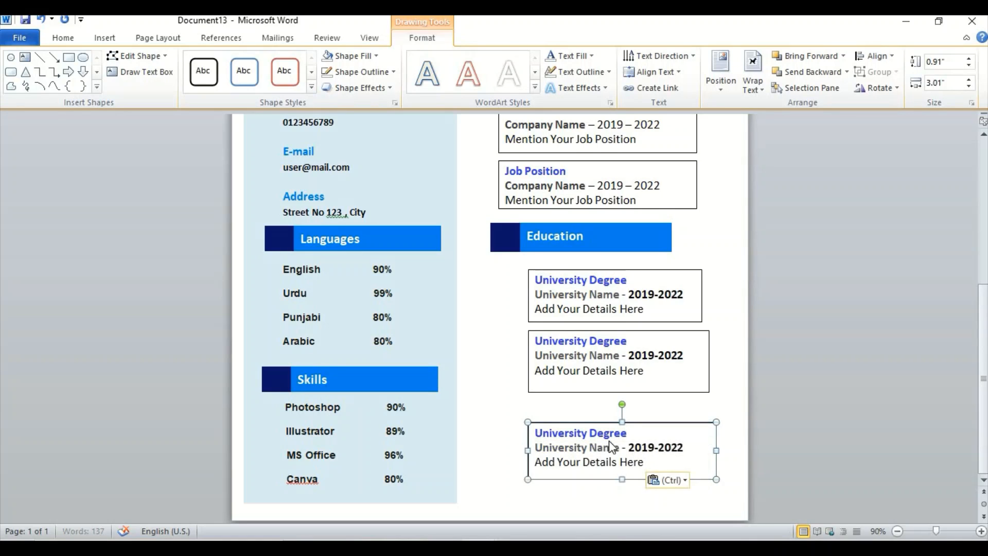
# - Remove the outline from all three Education text boxes
pyautogui.click(600, 367)
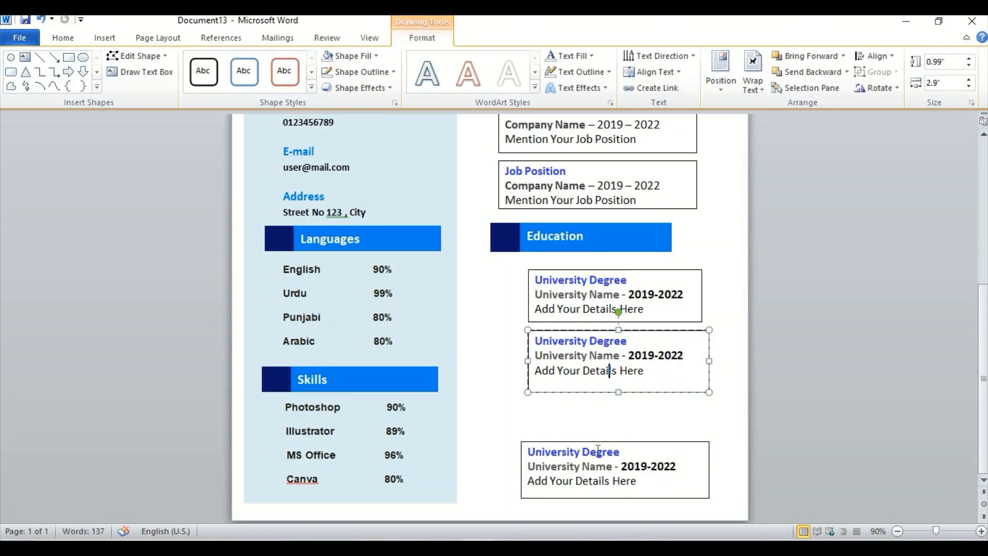
pyautogui.click(638, 449)
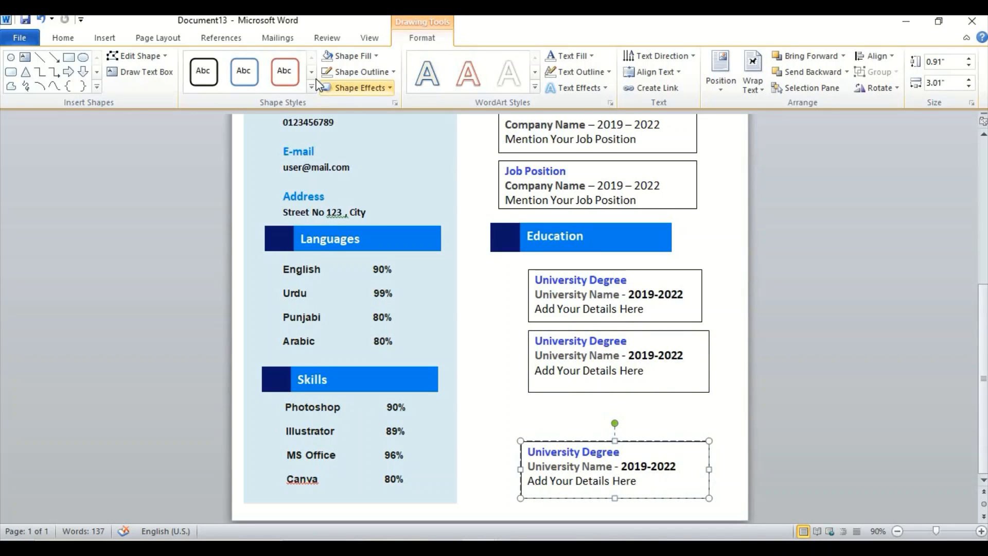
pyautogui.click(339, 73)
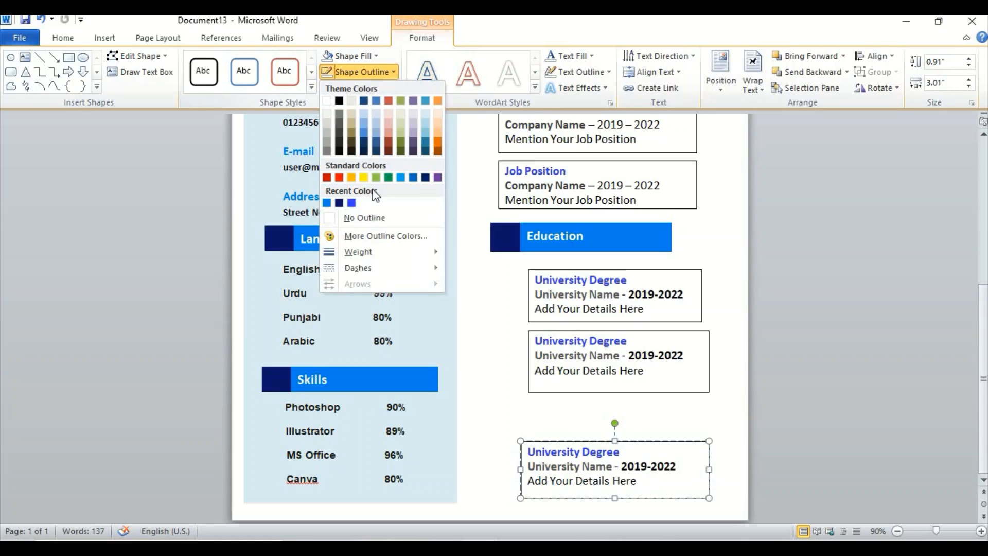
pyautogui.click(372, 223)
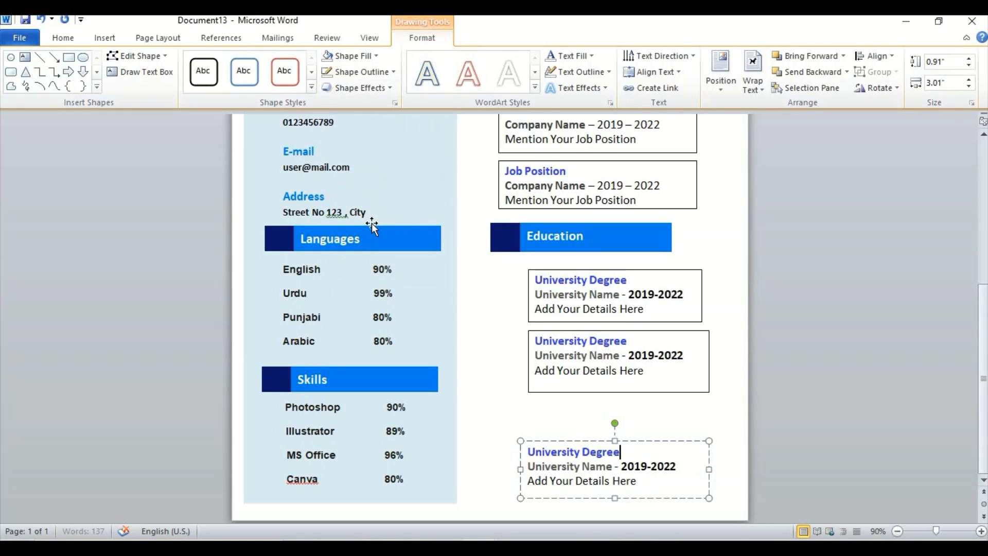
pyautogui.click(654, 338)
pyautogui.click(375, 72)
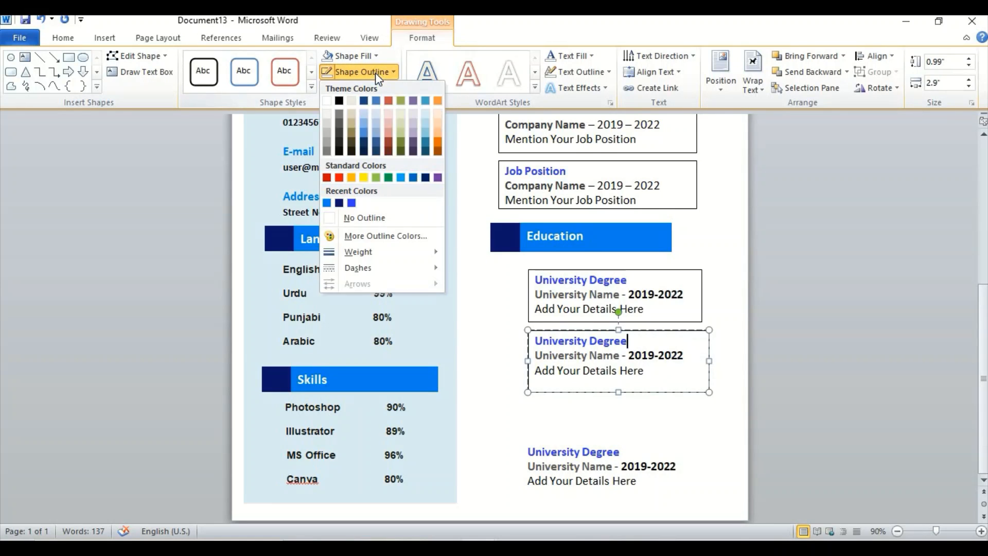
pyautogui.click(367, 220)
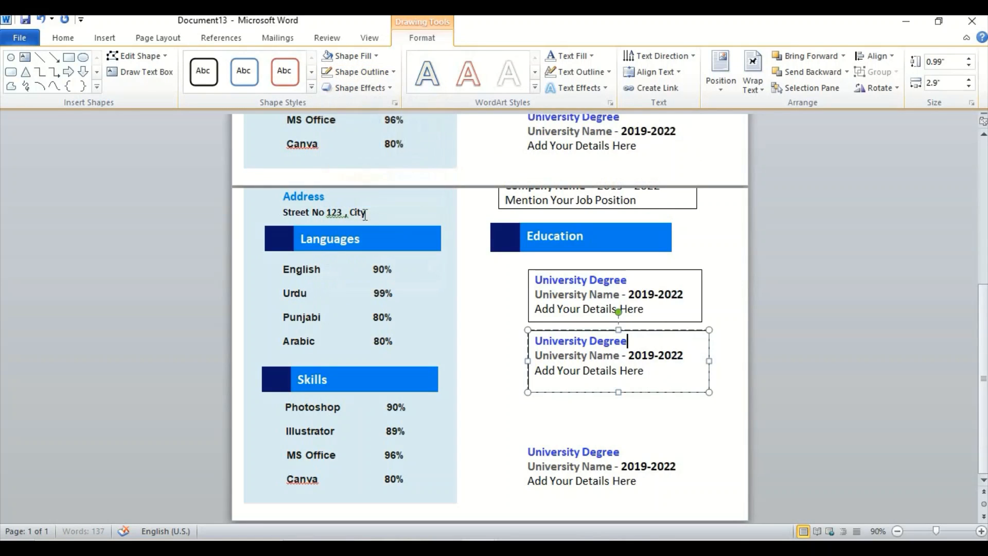
pyautogui.click(662, 283)
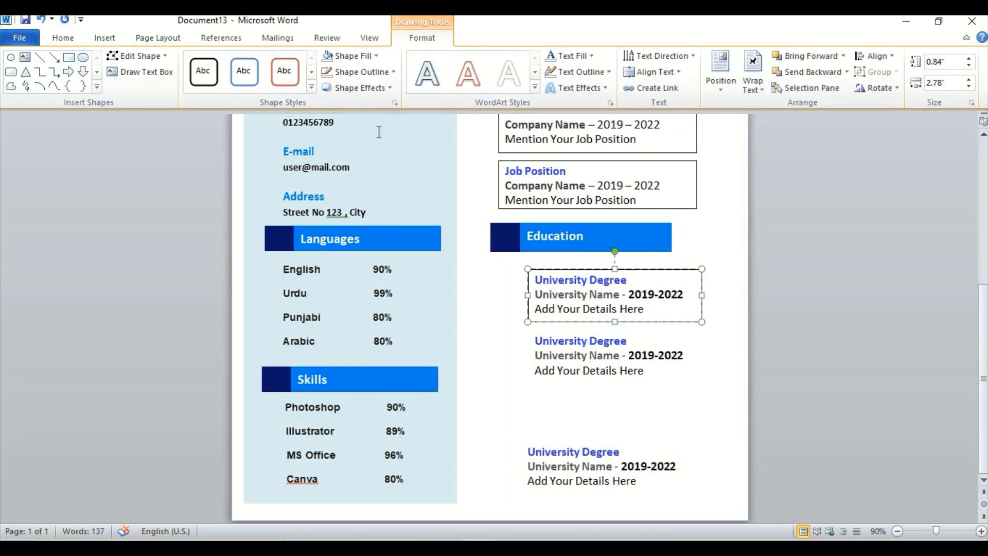
pyautogui.click(361, 71)
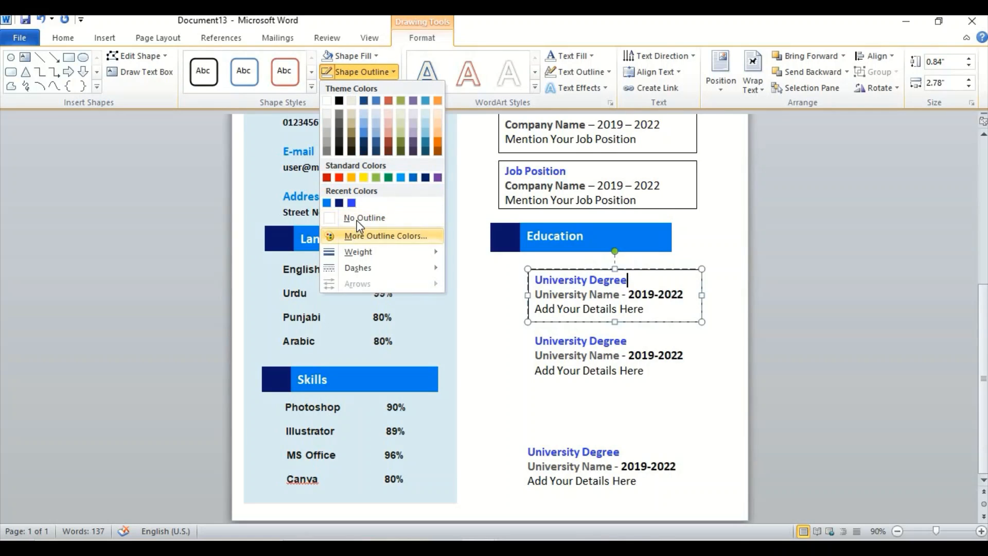
pyautogui.click(355, 218)
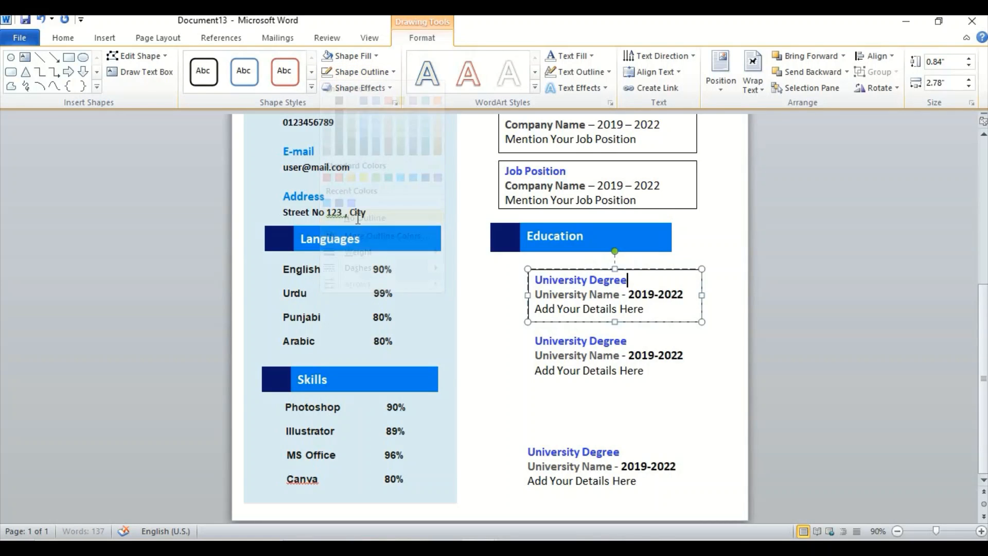
pyautogui.click(495, 370)
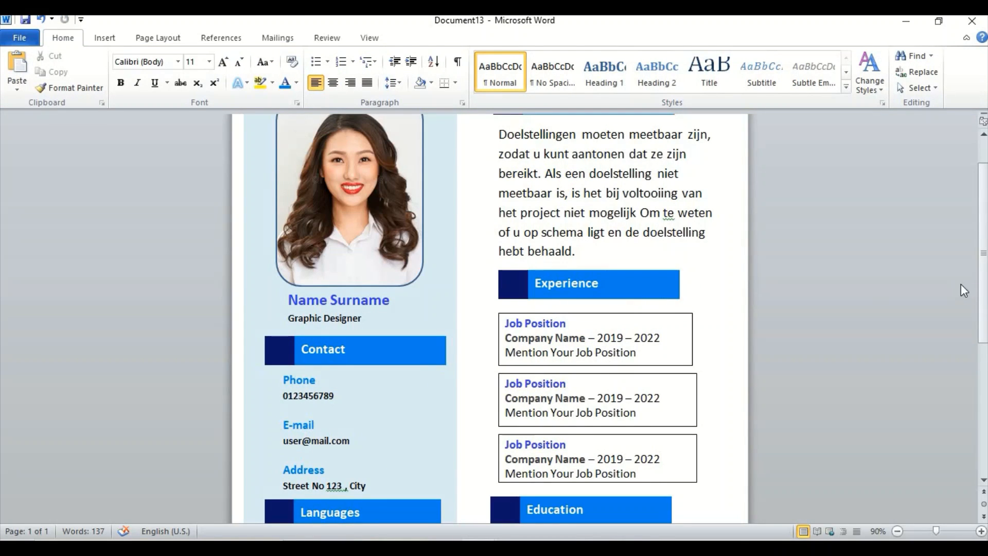
# - Move the third University Degree text box in the Education section slightly down towards the page's lower edge
pyautogui.scroll(-3, 981, 276)
pyautogui.scroll(-3, 494, 319)
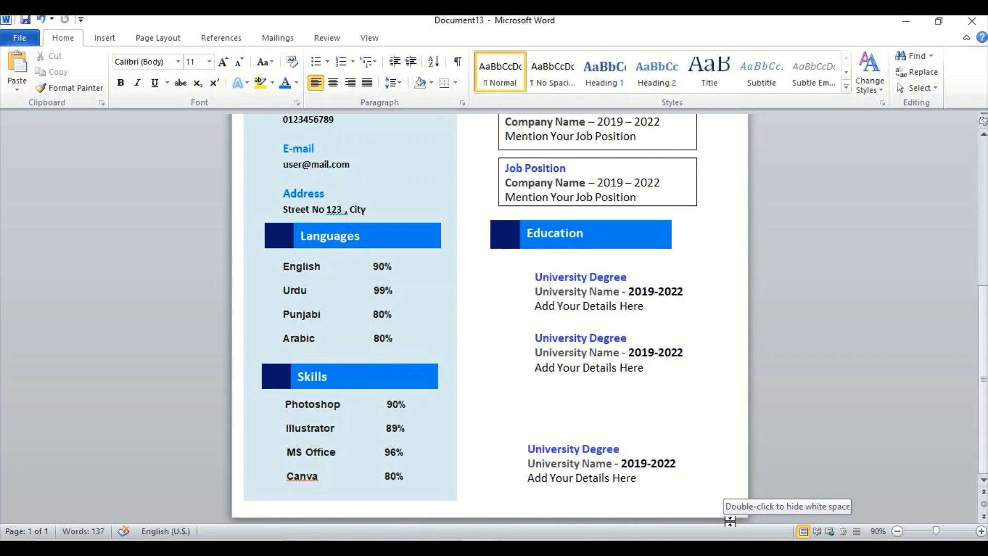
pyautogui.click(593, 460)
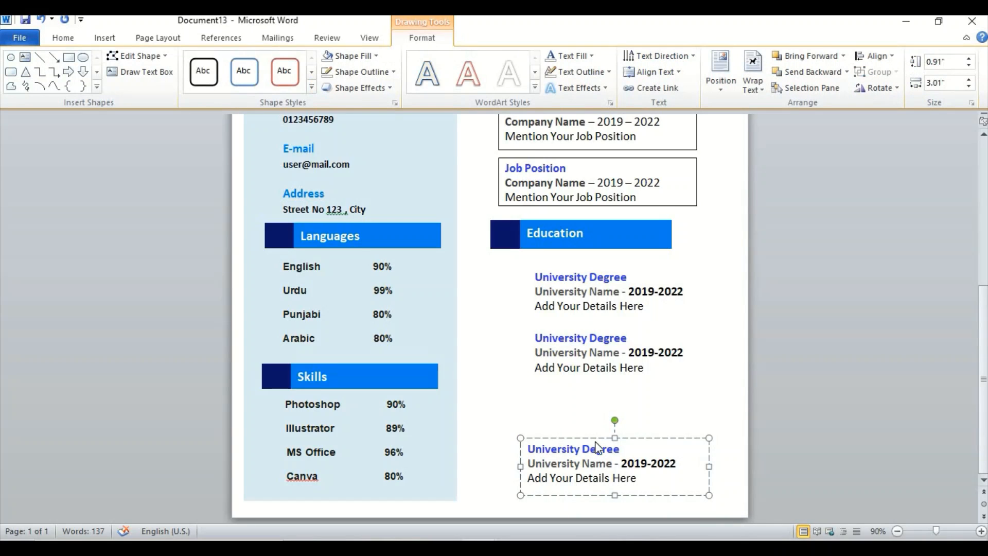
pyautogui.moveTo(603, 440); pyautogui.dragTo(603, 445)
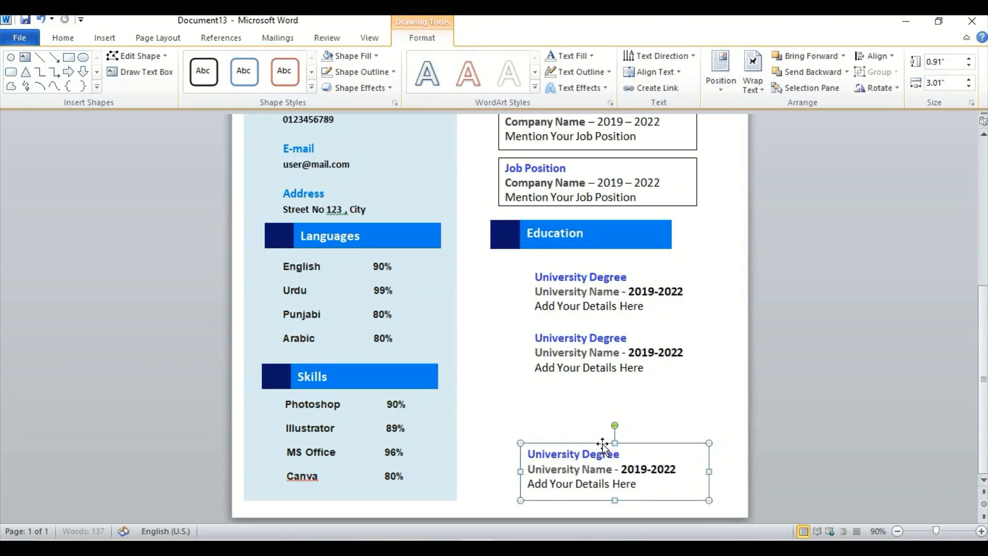
# - Move the second University Degree text box down and nudge it left until its text lines up with the third entry
pyautogui.click(597, 366)
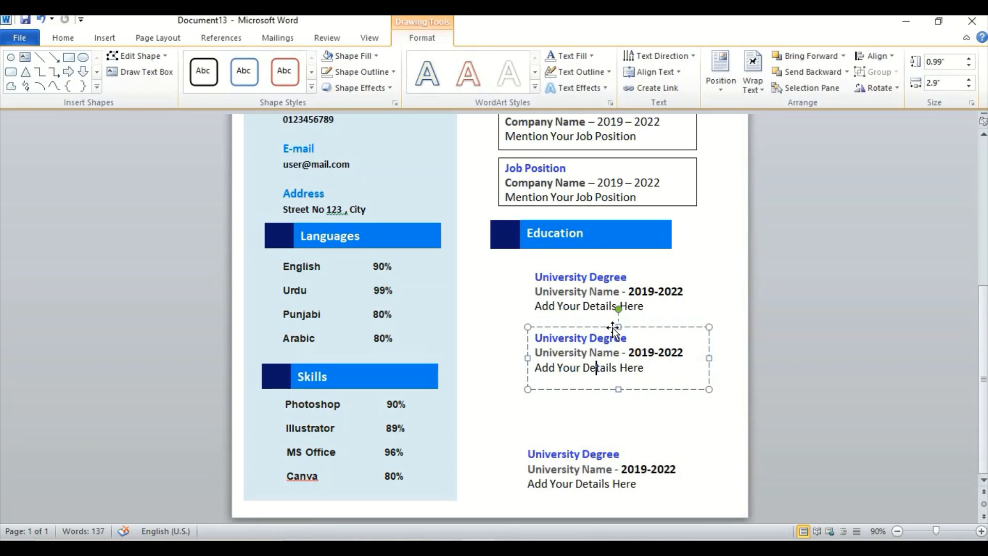
pyautogui.moveTo(613, 330); pyautogui.dragTo(612, 364)
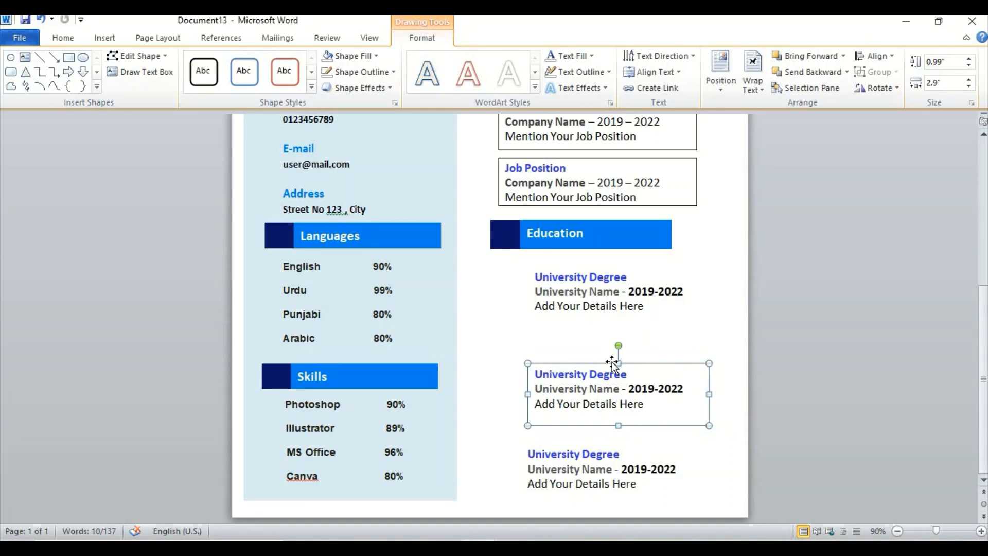
pyautogui.press('Left')
pyautogui.press('Left')
pyautogui.press('Left')
pyautogui.press('Left')
pyautogui.press('Left')
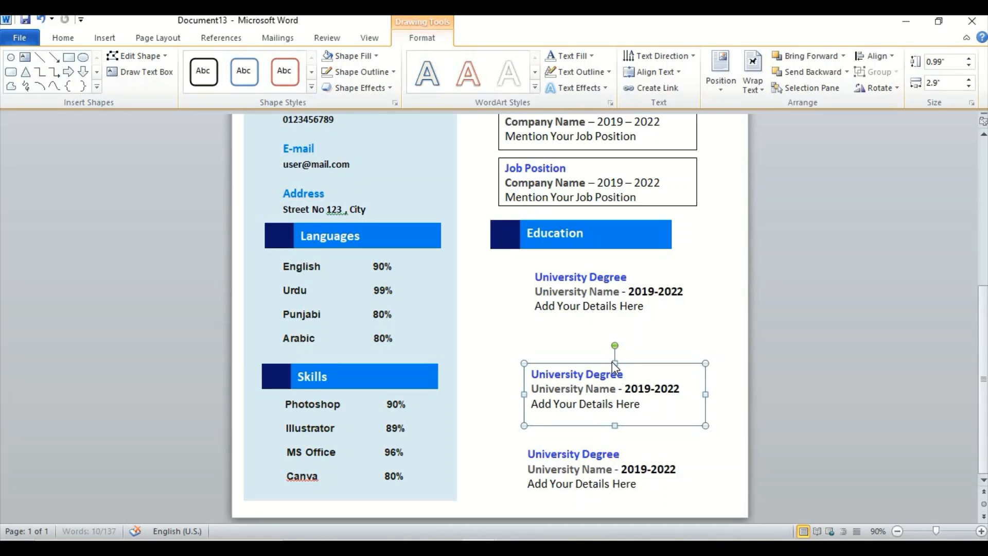
pyautogui.press('Left')
pyautogui.press('Left')
pyautogui.press('Left')
pyautogui.press('Left')
pyautogui.press('Left')
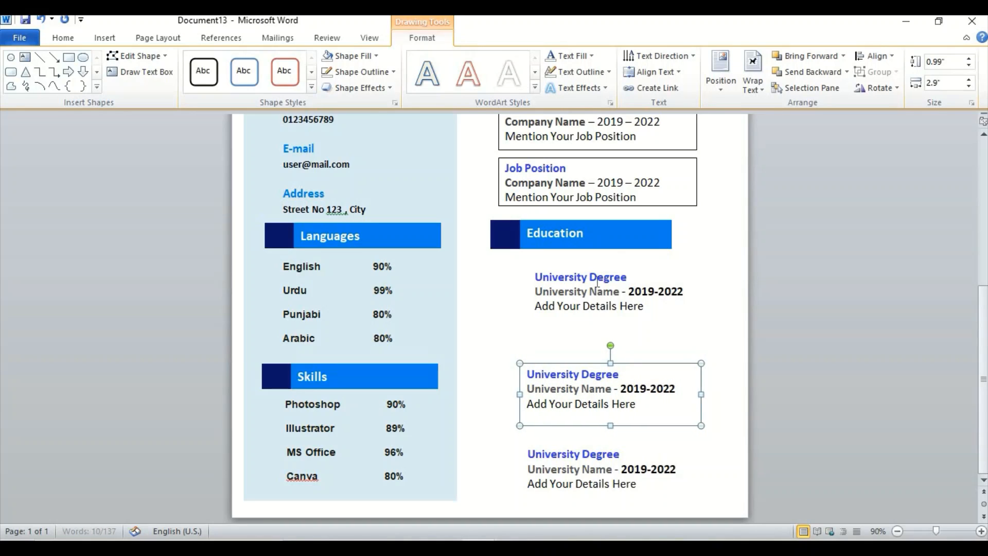
# - Move the first University Degree text box down and nudge it left to roughly align with the entries below
pyautogui.click(597, 281)
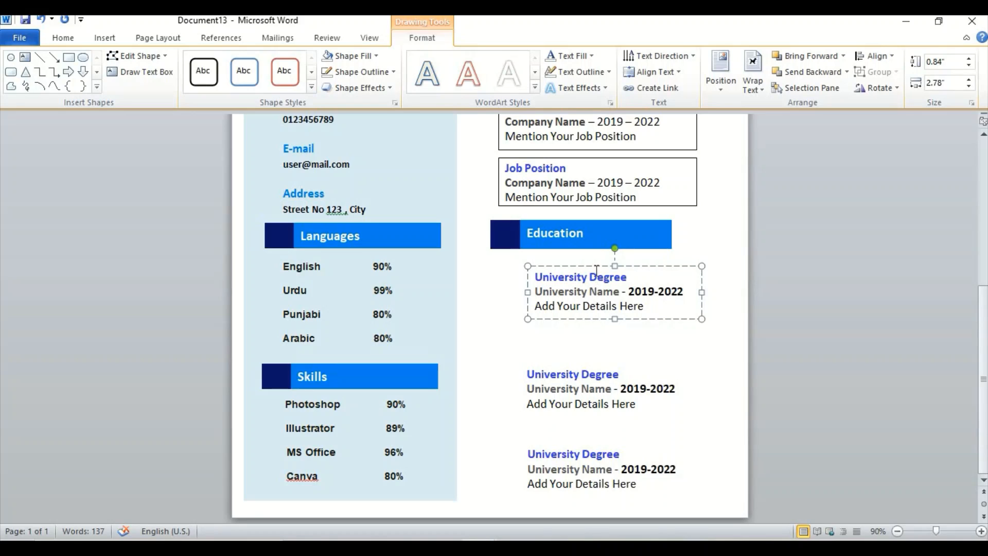
pyautogui.moveTo(595, 266); pyautogui.dragTo(594, 286)
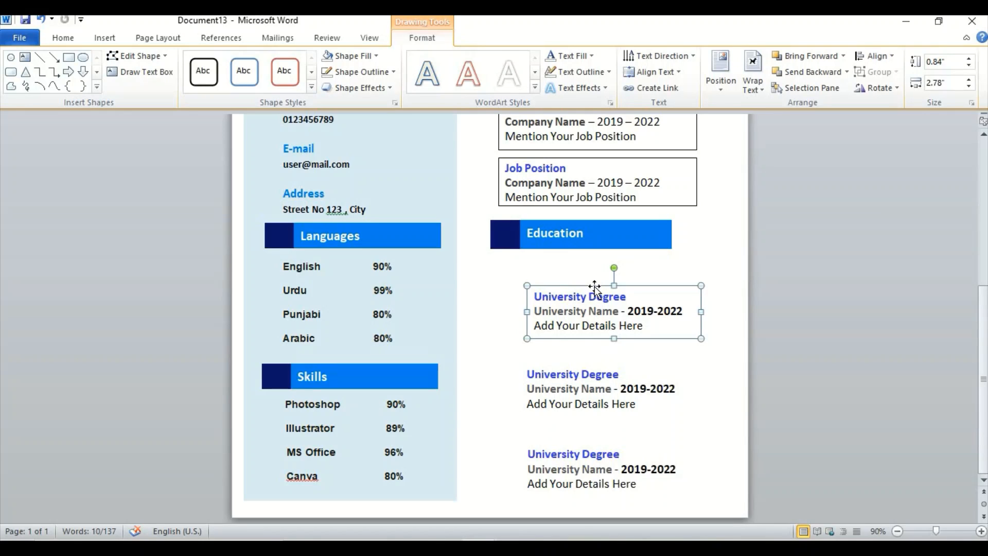
pyautogui.hotkey('ctrl', 'Left')
pyautogui.hotkey('ctrl', 'Left')
pyautogui.hotkey('ctrl', 'Left')
pyautogui.hotkey('ctrl', 'Left')
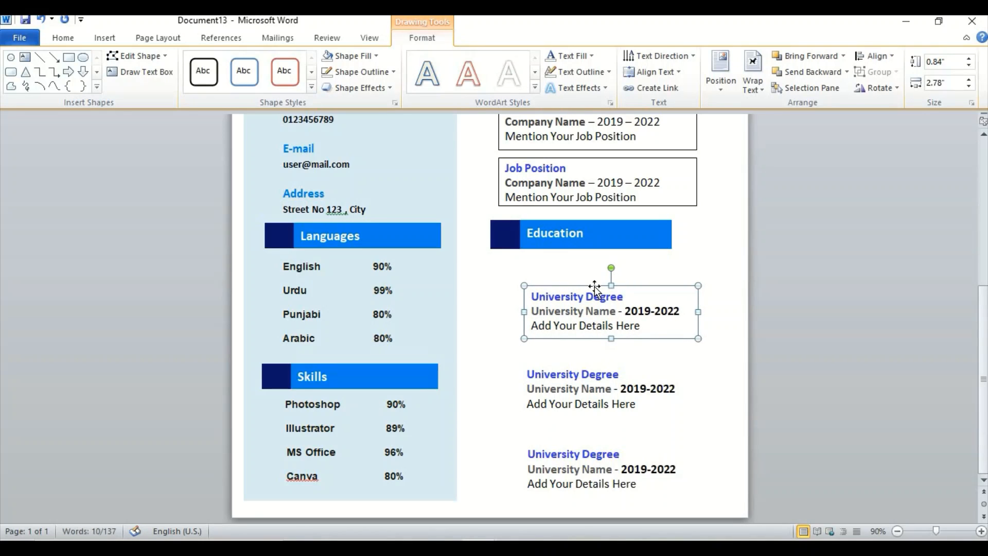
pyautogui.hotkey('ctrl', 'Left')
pyautogui.hotkey('ctrl', 'Left')
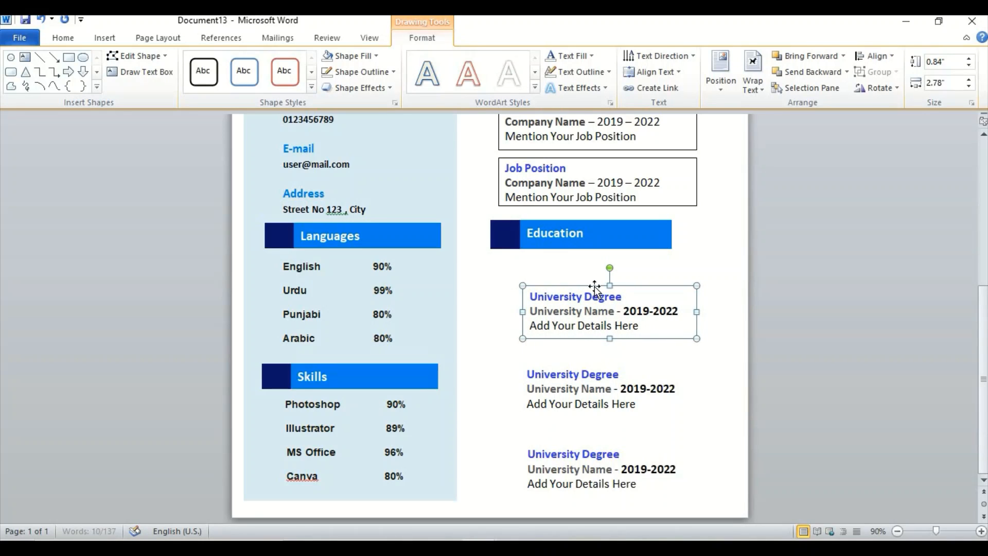
pyautogui.hotkey('ctrl', 'Left')
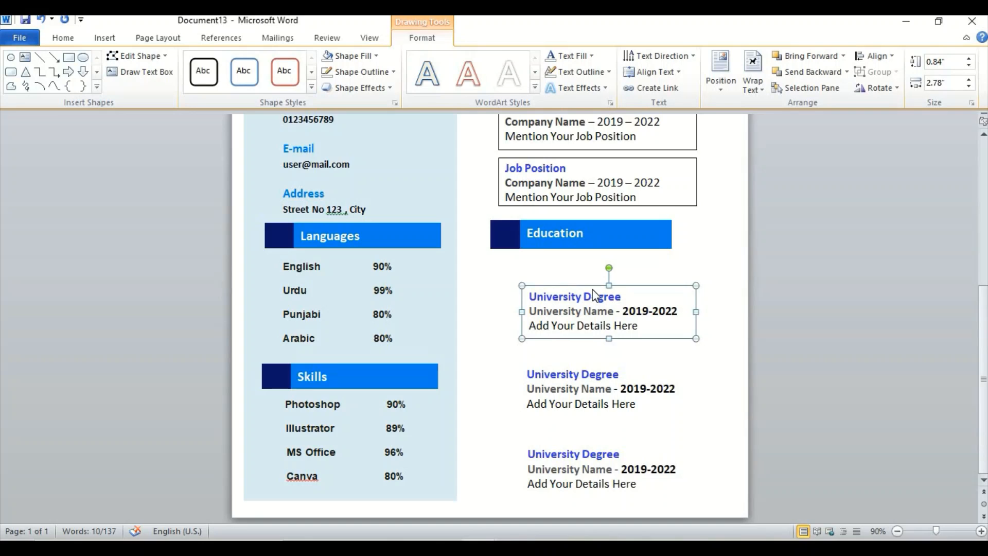
# - Move the Education heading bar down to just above the first University Degree entry and nudge it slightly left
pyautogui.click(579, 264)
pyautogui.scroll(5, 580, 265)
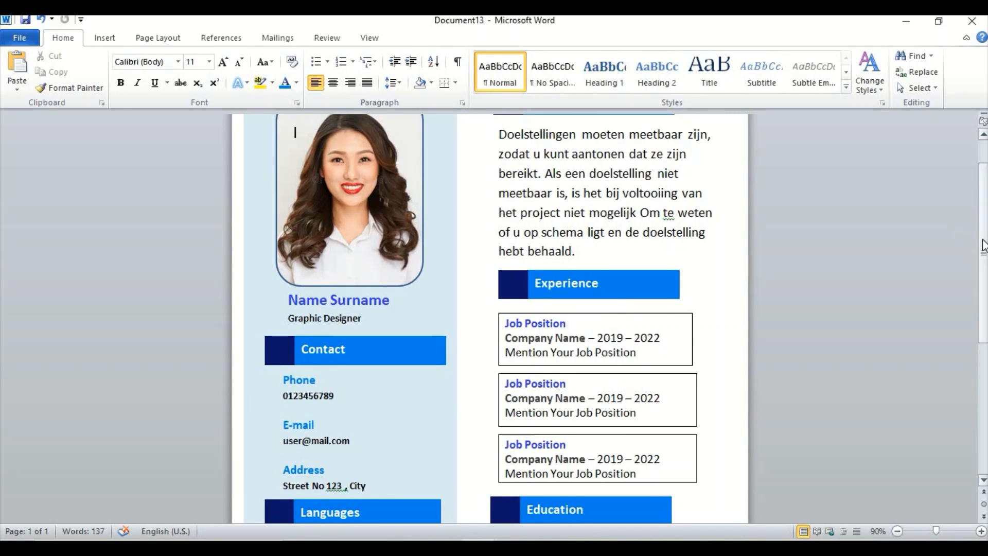
pyautogui.moveTo(984, 241); pyautogui.dragTo(984, 368)
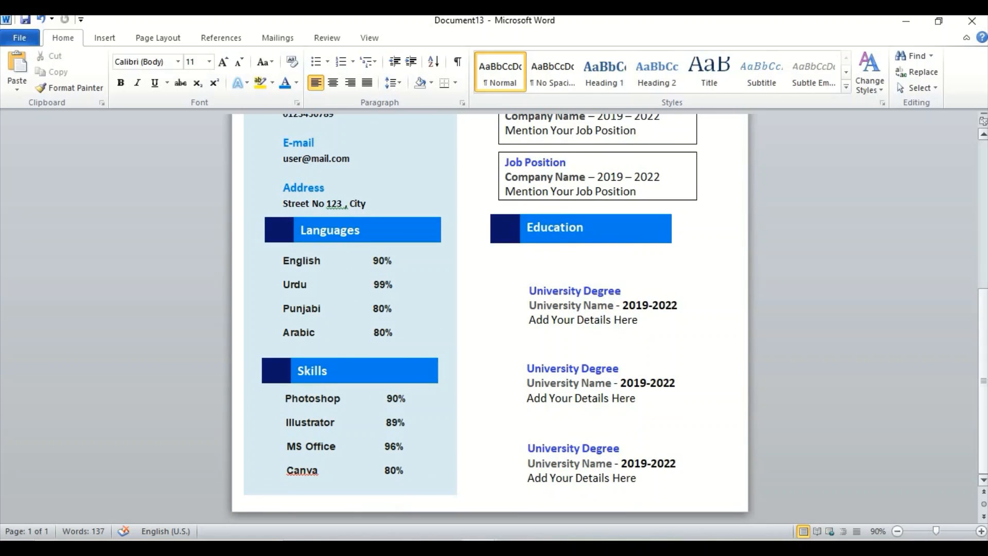
pyautogui.click(618, 226)
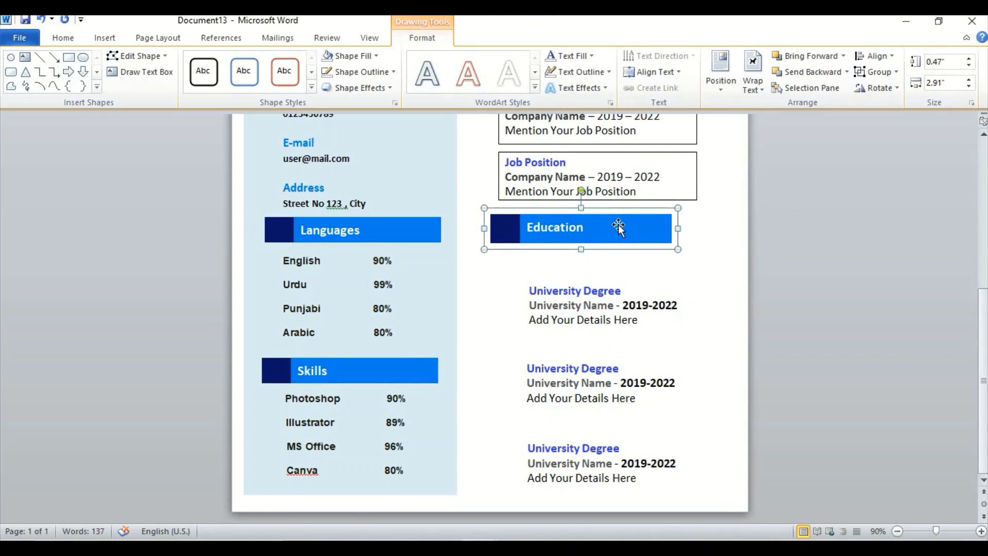
pyautogui.moveTo(620, 225); pyautogui.dragTo(624, 258)
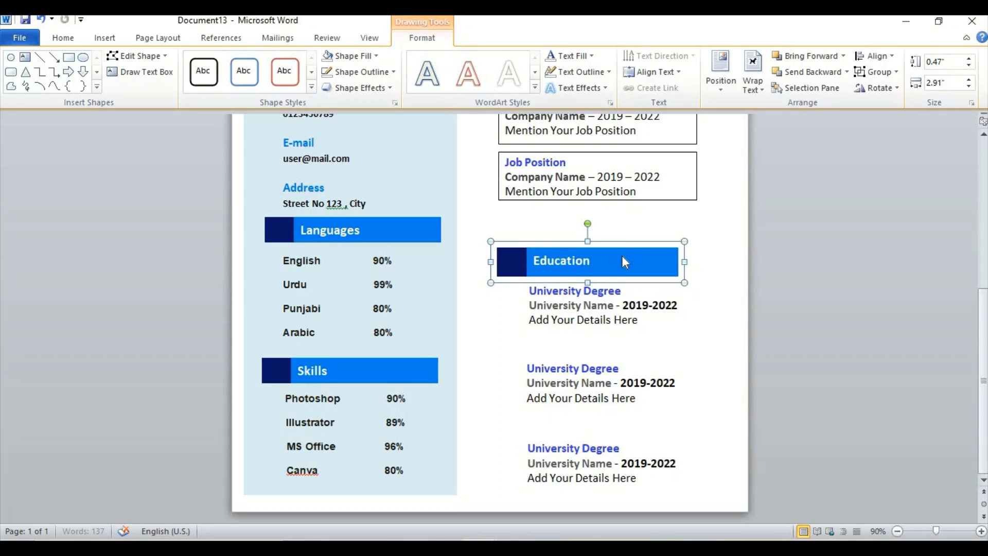
pyautogui.hotkey('ctrl', 'Left')
pyautogui.hotkey('ctrl', 'Left')
pyautogui.hotkey('ctrl', 'Left')
pyautogui.hotkey('ctrl', 'Left')
pyautogui.hotkey('ctrl', 'Left')
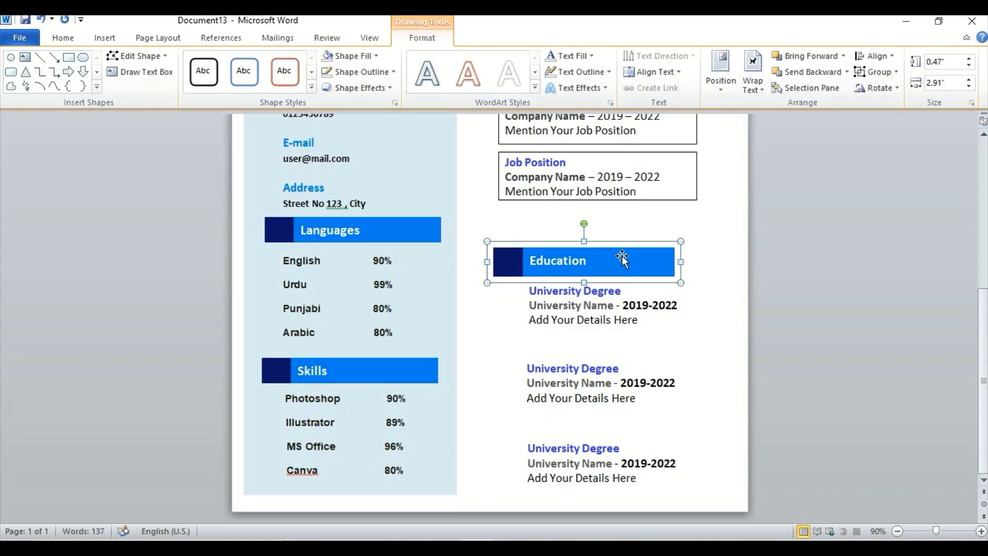
# - Nudge the first University Degree text box down to leave a gap below the Education heading
pyautogui.click(609, 308)
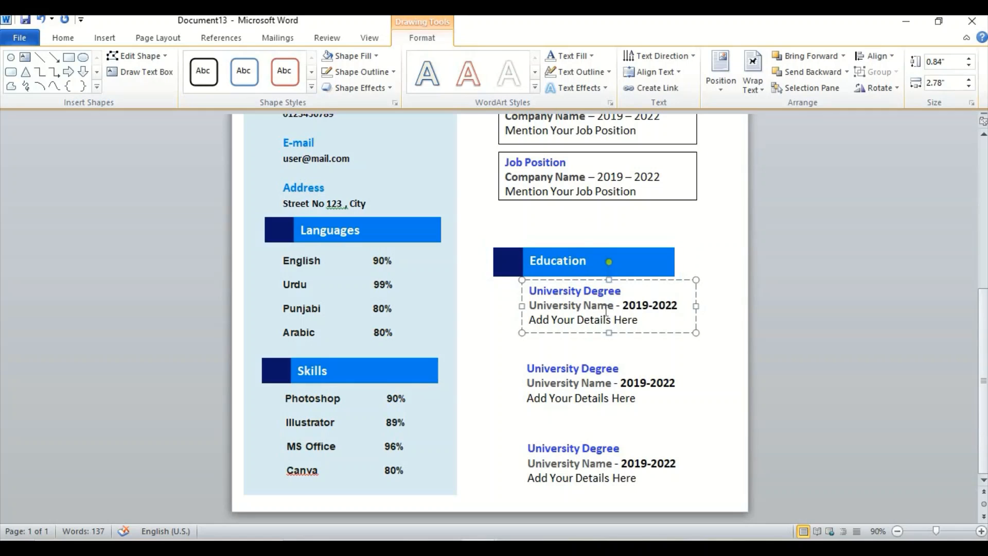
pyautogui.click(594, 279)
pyautogui.moveTo(598, 304); pyautogui.dragTo(599, 309)
pyautogui.press('Down')
pyautogui.press('Down')
pyautogui.press('Down')
pyautogui.press('Down')
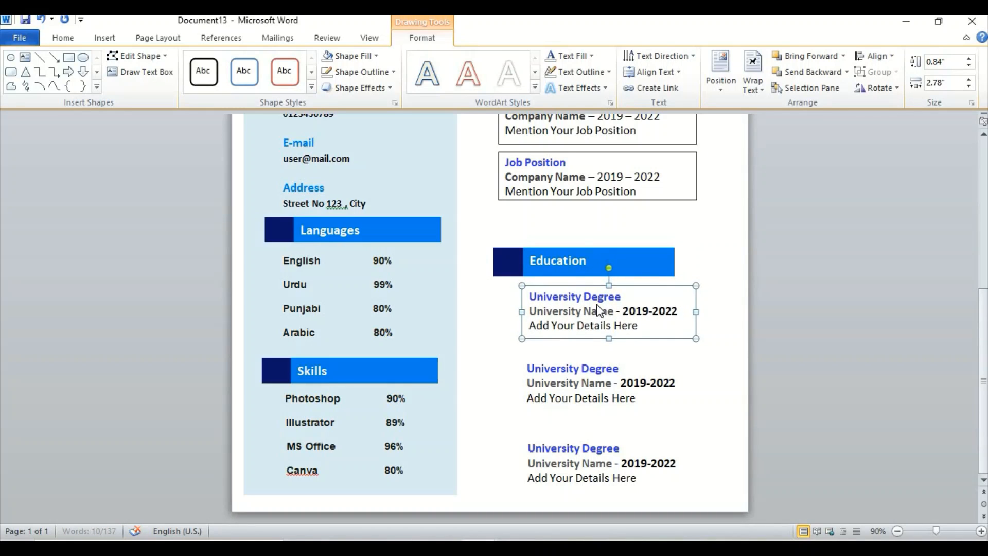
pyautogui.press('Down')
pyautogui.press('Down')
pyautogui.press('Down')
pyautogui.press('Down')
pyautogui.press('Down')
pyautogui.press('Down')
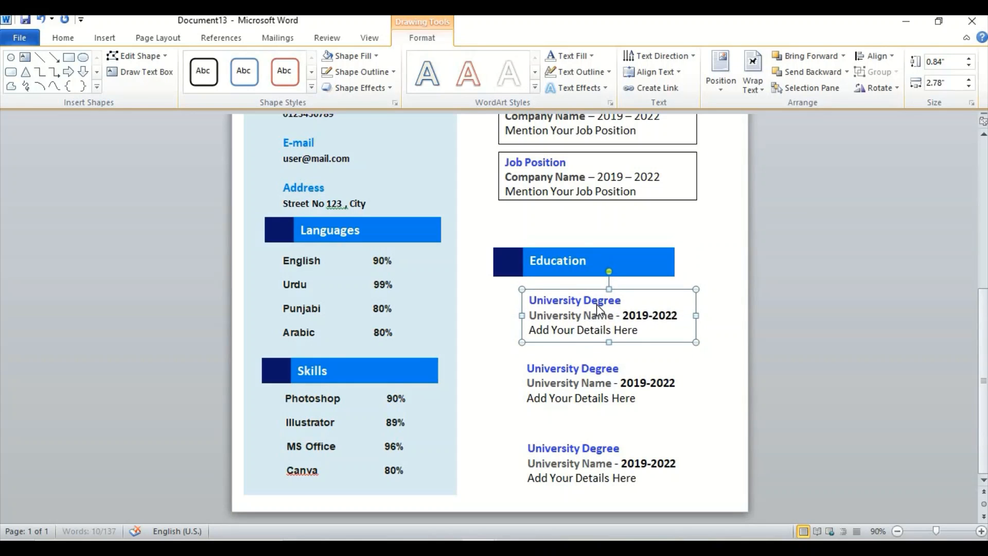
pyautogui.press('Down')
pyautogui.press('Down')
pyautogui.press('Down')
pyautogui.press('Down')
pyautogui.press('Down')
pyautogui.press('Down')
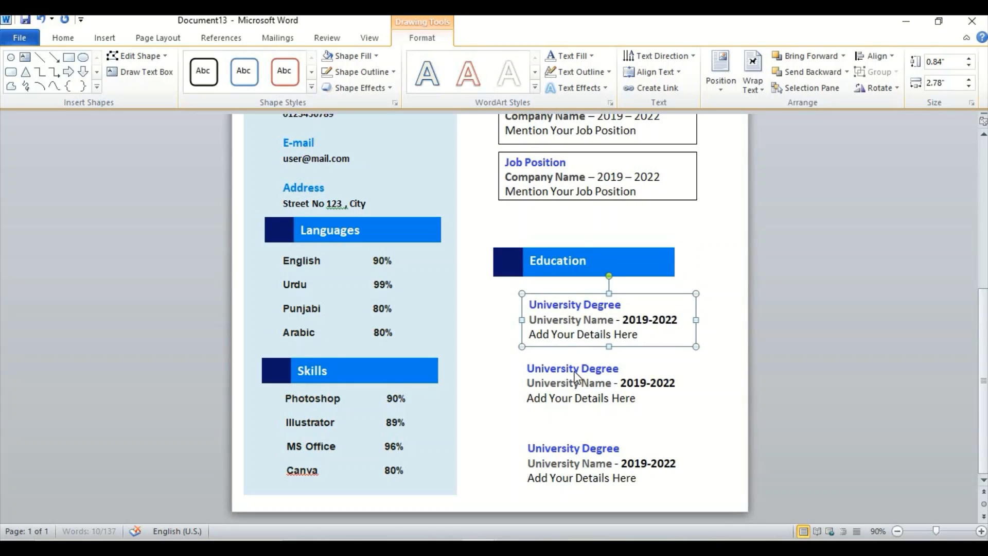
# - Move the second University Degree text box down close to the third entry, aligning its text with the first entry
pyautogui.click(567, 397)
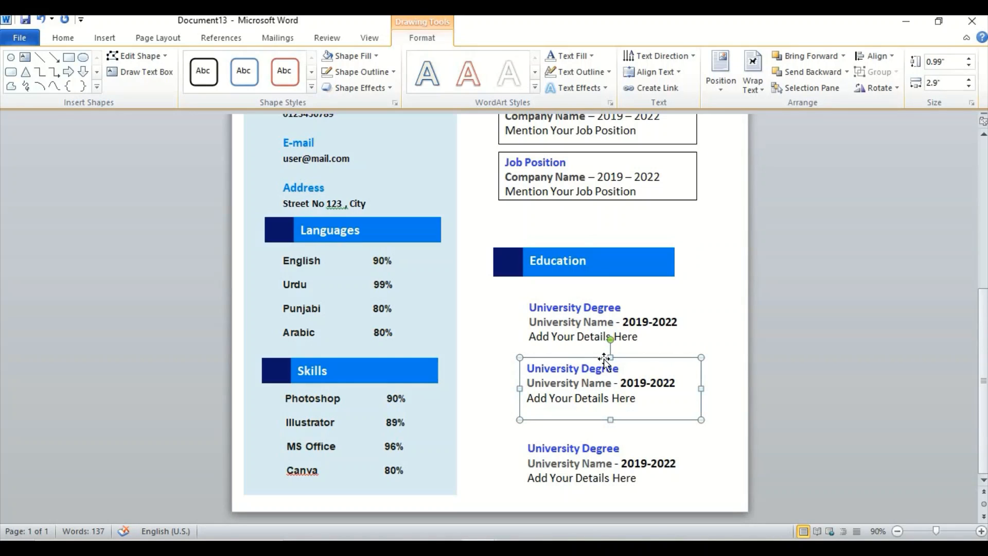
pyautogui.press('Escape')
pyautogui.press('Down')
pyautogui.press('Down')
pyautogui.press('Down')
pyautogui.press('Down')
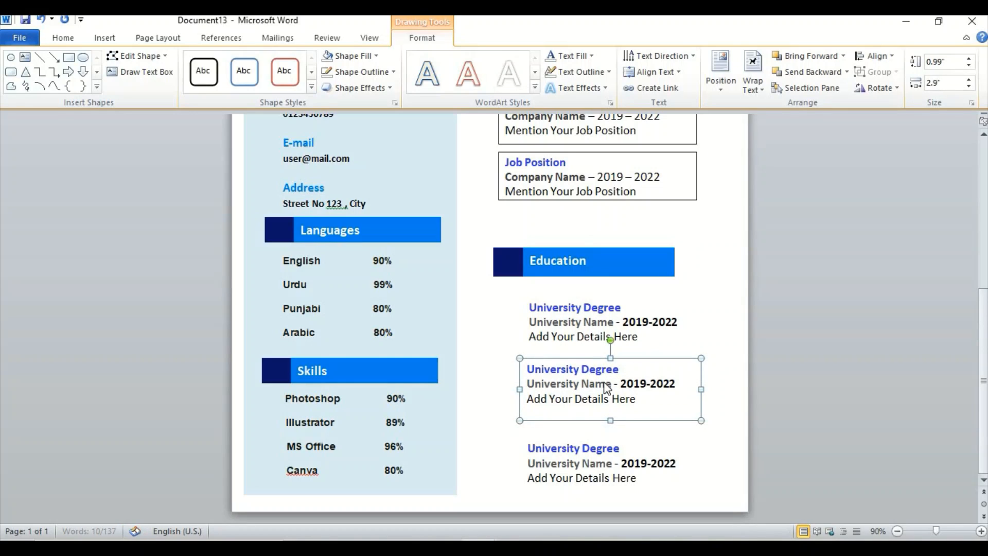
pyautogui.press('Down')
pyautogui.press('Down')
pyautogui.press('Down')
pyautogui.press('Down')
pyautogui.press('Down')
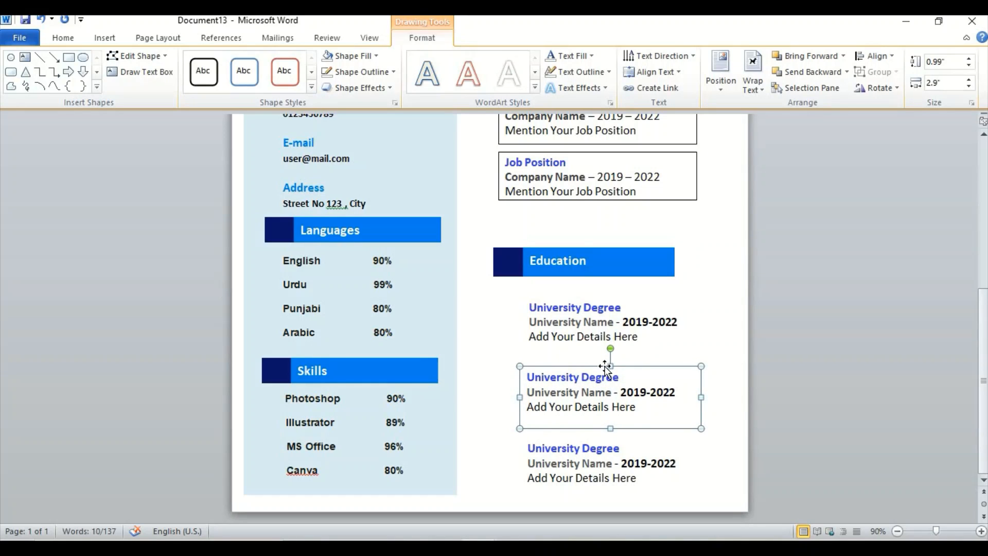
pyautogui.moveTo(606, 366); pyautogui.dragTo(608, 380)
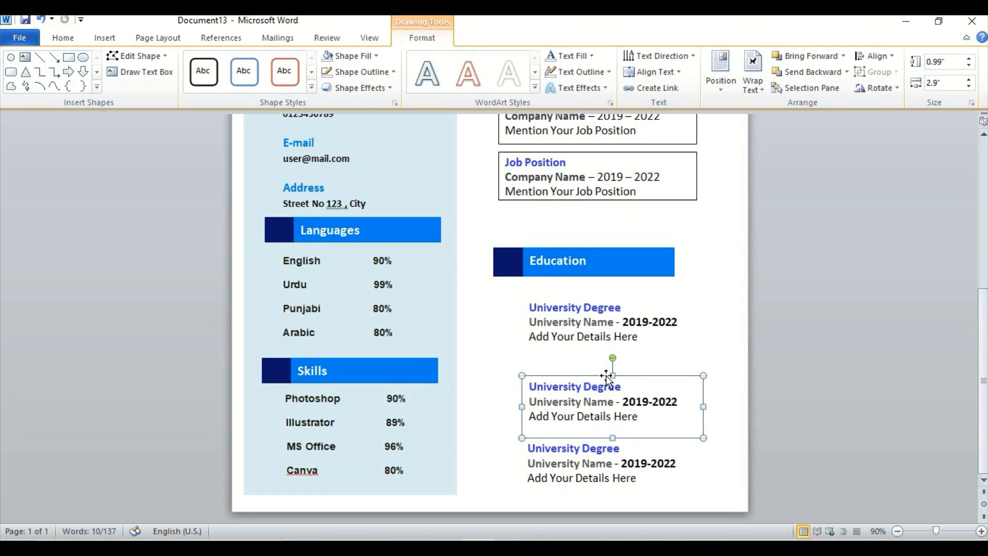
# - Move the first University Degree text box down to even the entry spacing, and lower the Education heading to just above it
pyautogui.click(583, 320)
pyautogui.moveTo(593, 297); pyautogui.dragTo(593, 315)
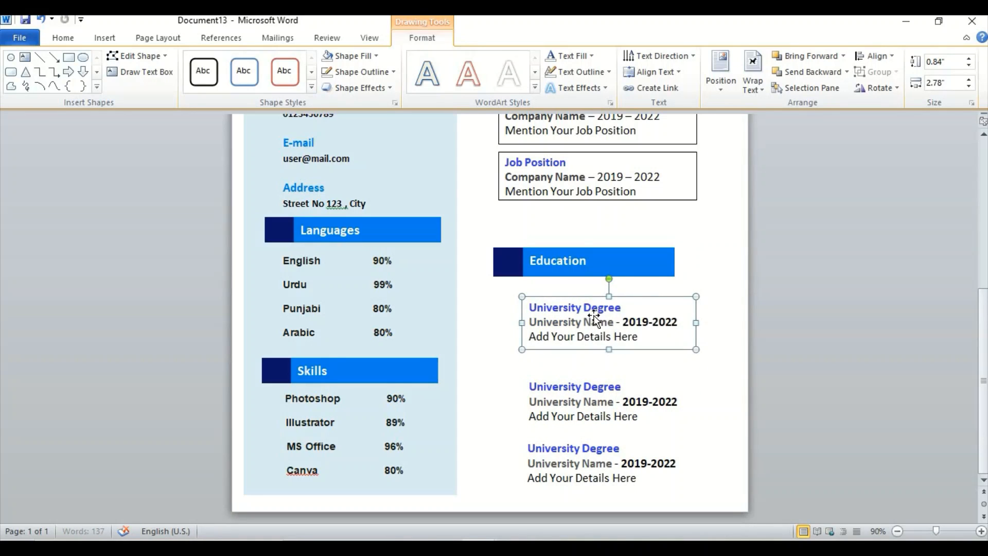
pyautogui.click(600, 274)
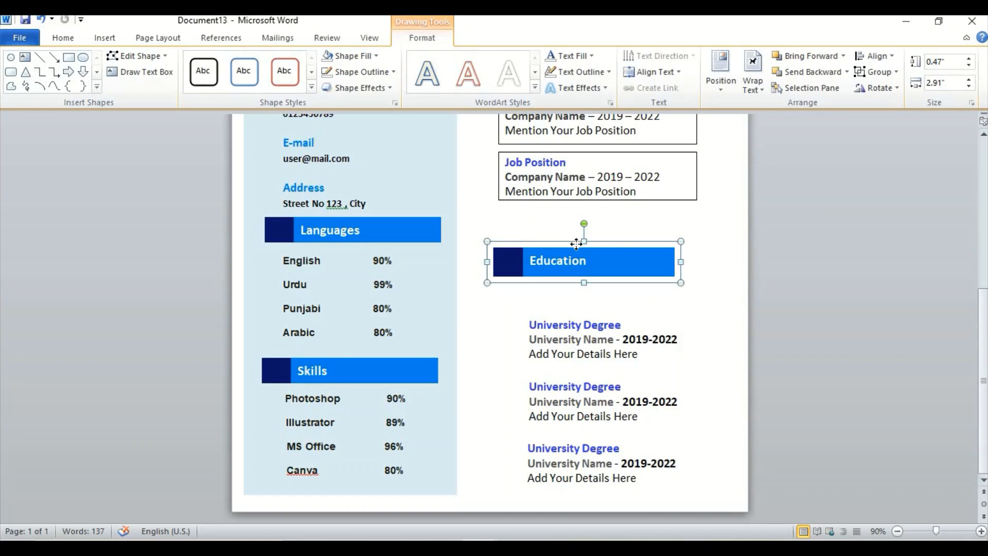
pyautogui.moveTo(577, 244); pyautogui.dragTo(576, 268)
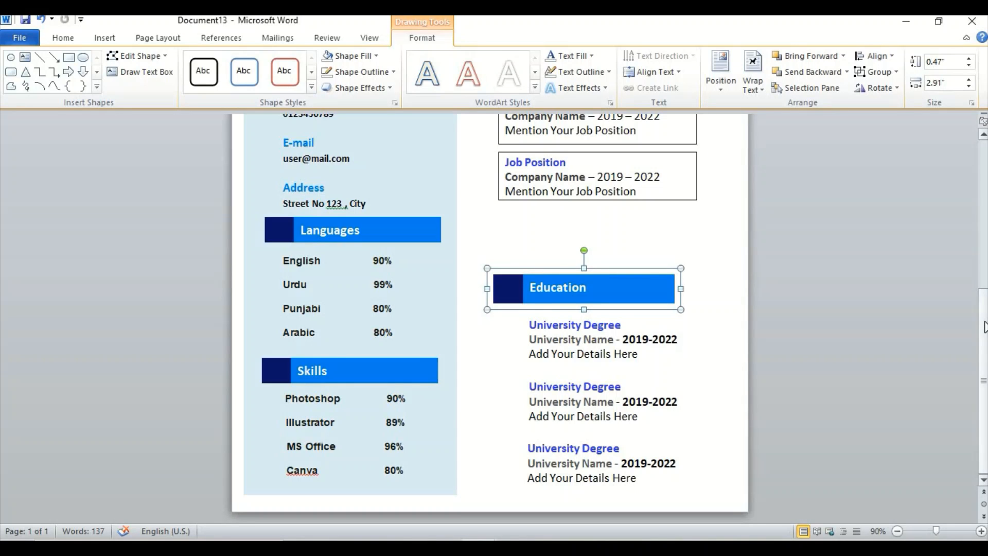
# - Move the three Experience text boxes down, spreading them over the space between the Experience and Education headings
pyautogui.moveTo(984, 297); pyautogui.dragTo(984, 223)
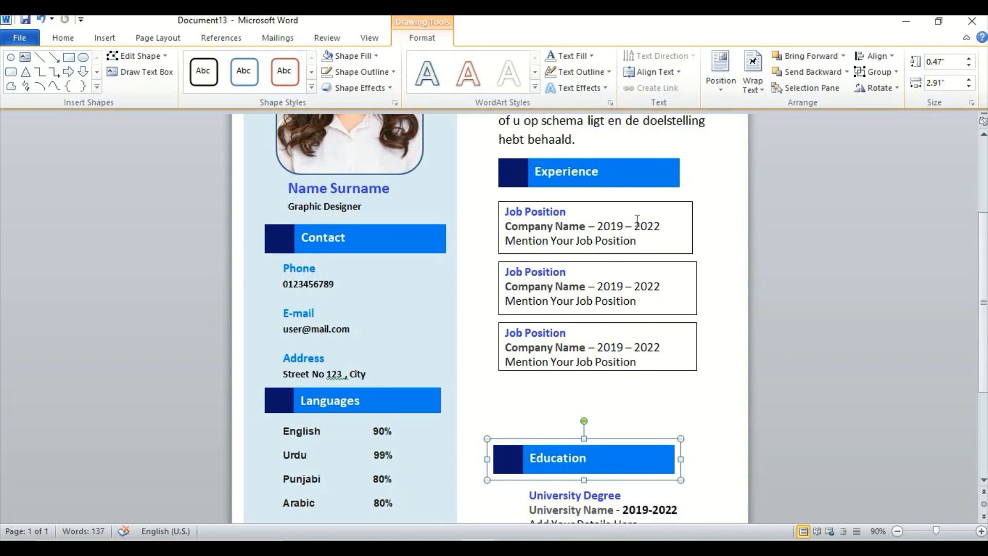
pyautogui.click(565, 346)
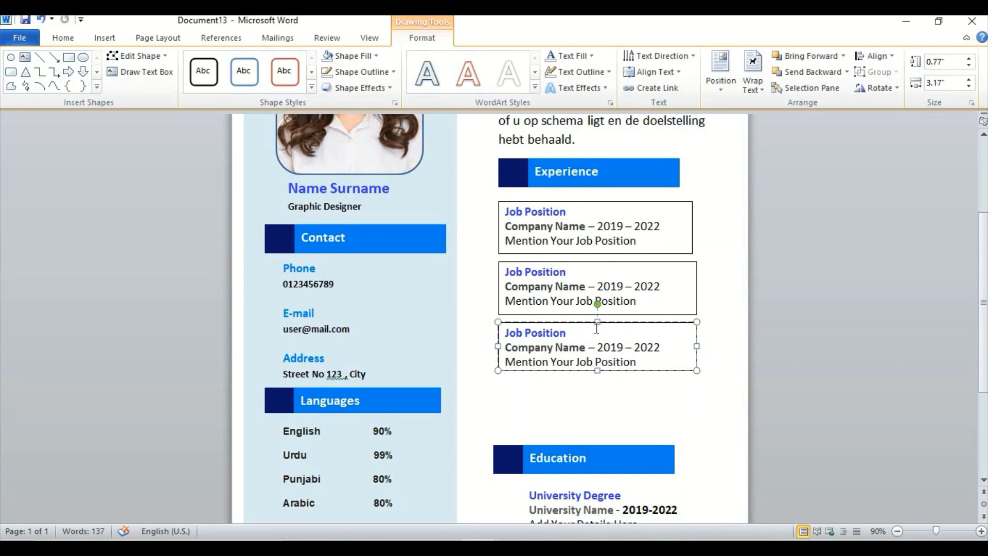
pyautogui.moveTo(591, 323); pyautogui.dragTo(588, 385)
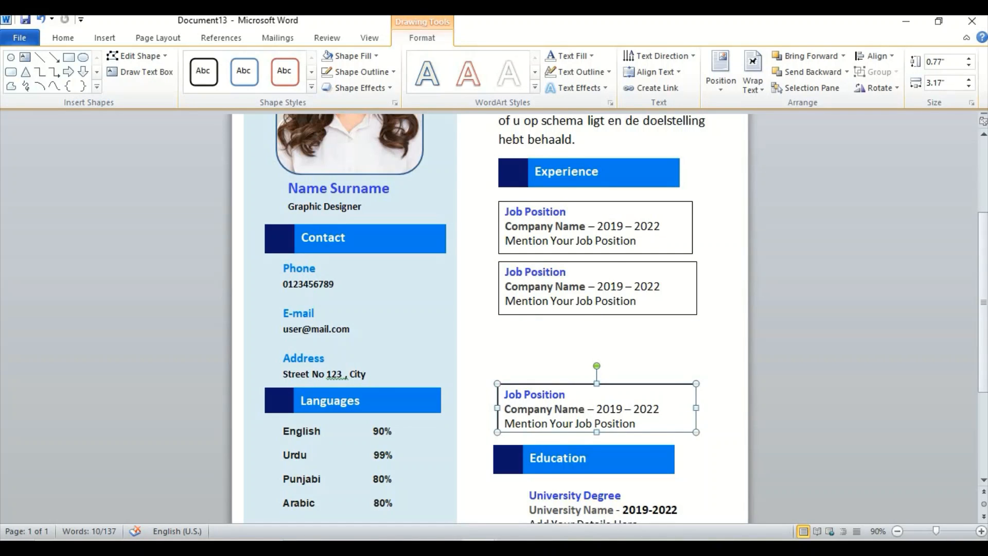
pyautogui.click(617, 286)
pyautogui.moveTo(586, 262); pyautogui.dragTo(585, 308)
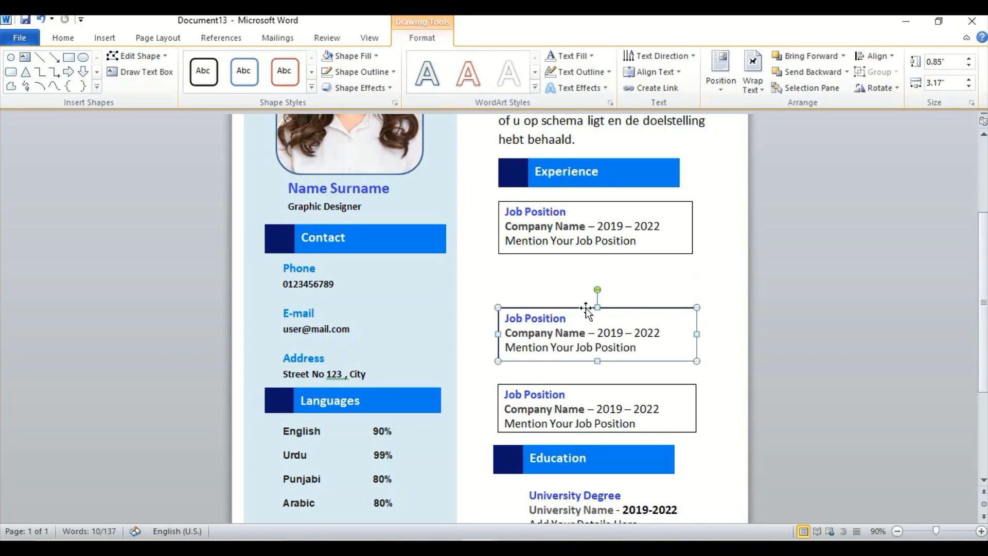
pyautogui.click(573, 224)
pyautogui.moveTo(588, 202); pyautogui.dragTo(586, 239)
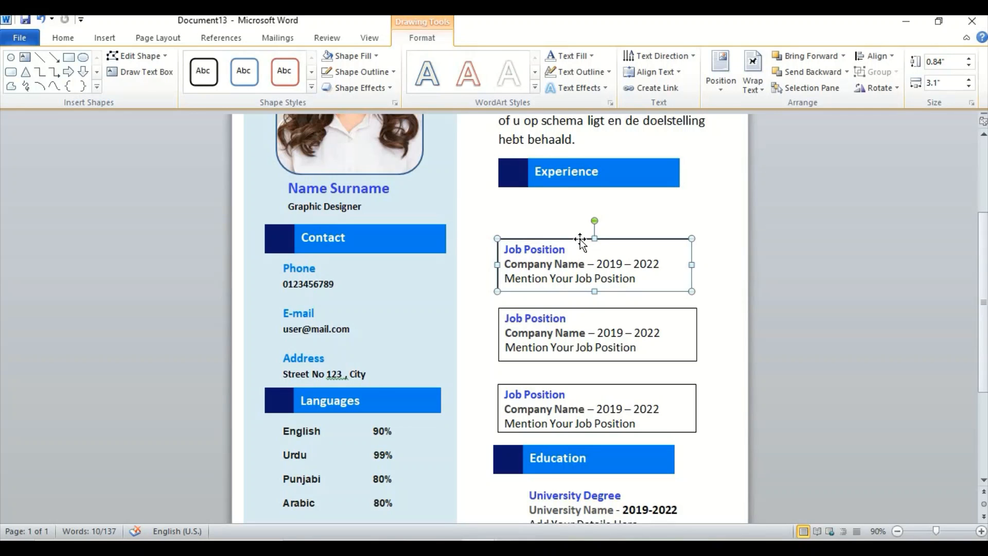
# - Remove the outline from all three Job Position text boxes under the Experience heading
pyautogui.rightClick(580, 240)
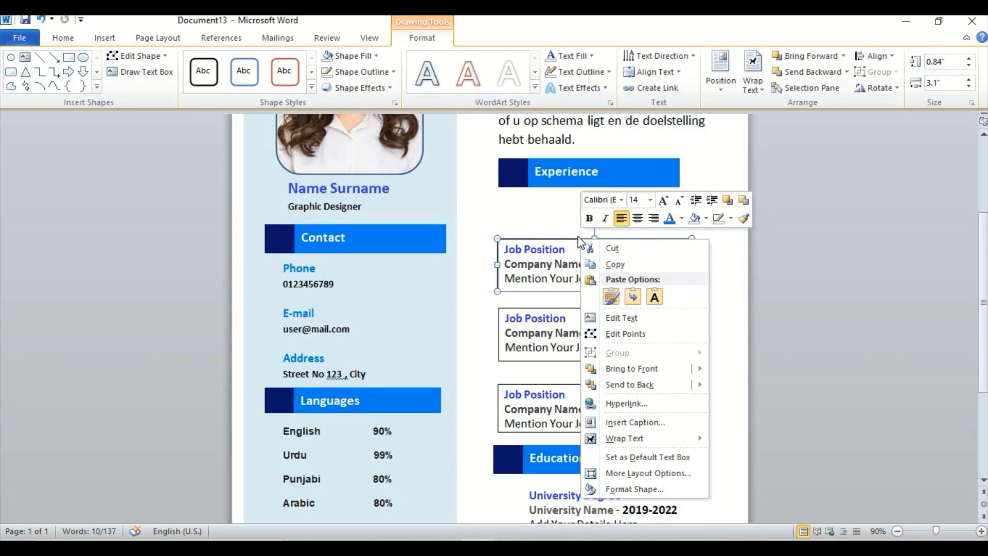
pyautogui.click(388, 75)
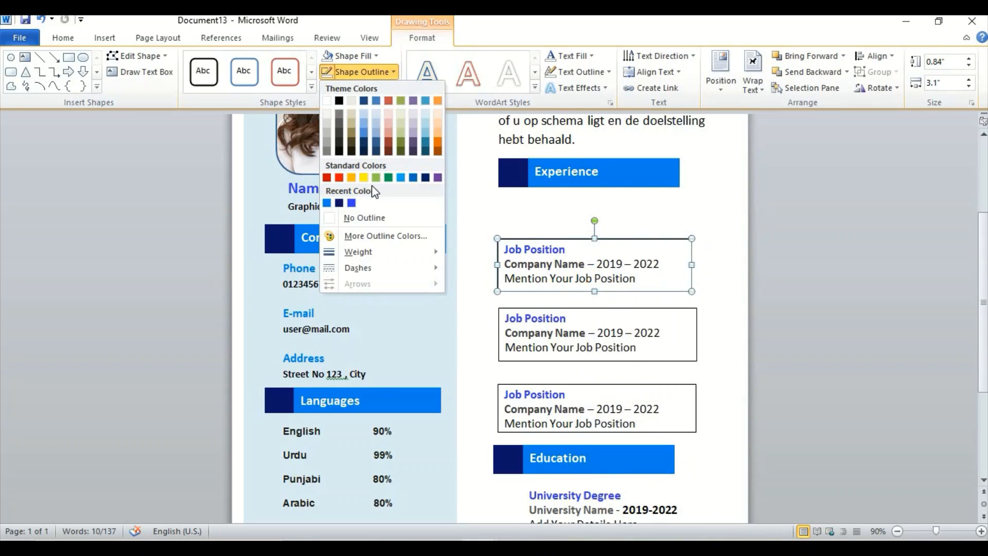
pyautogui.click(367, 217)
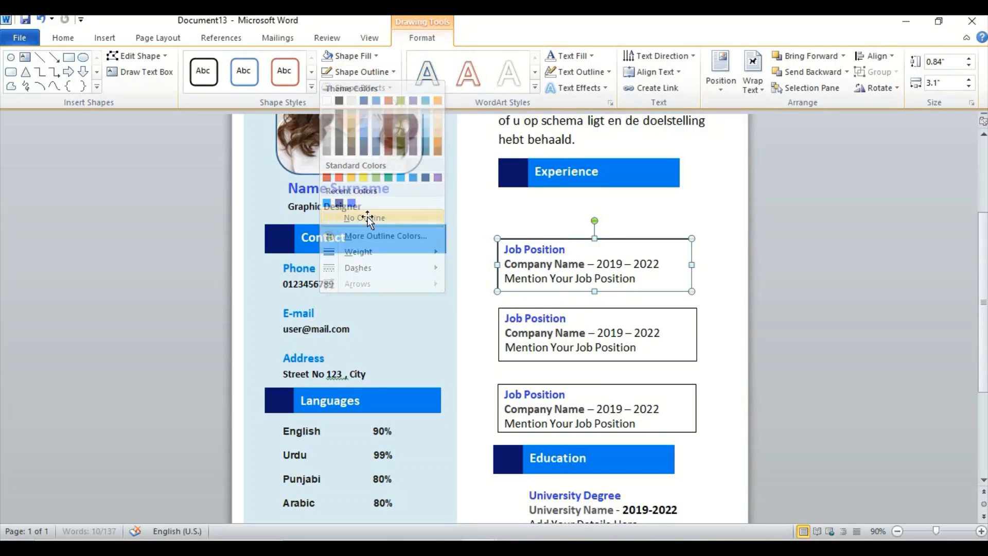
pyautogui.click(574, 319)
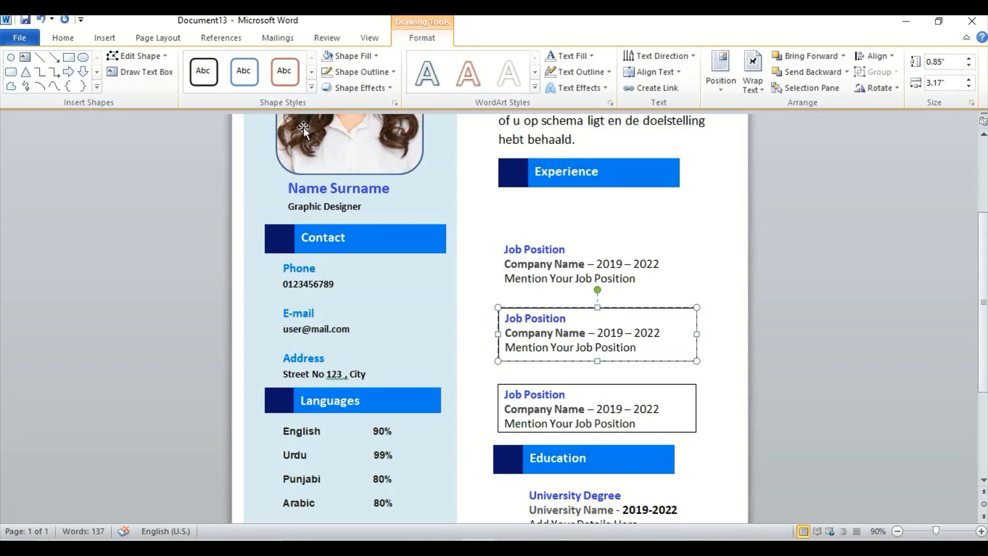
pyautogui.click(373, 74)
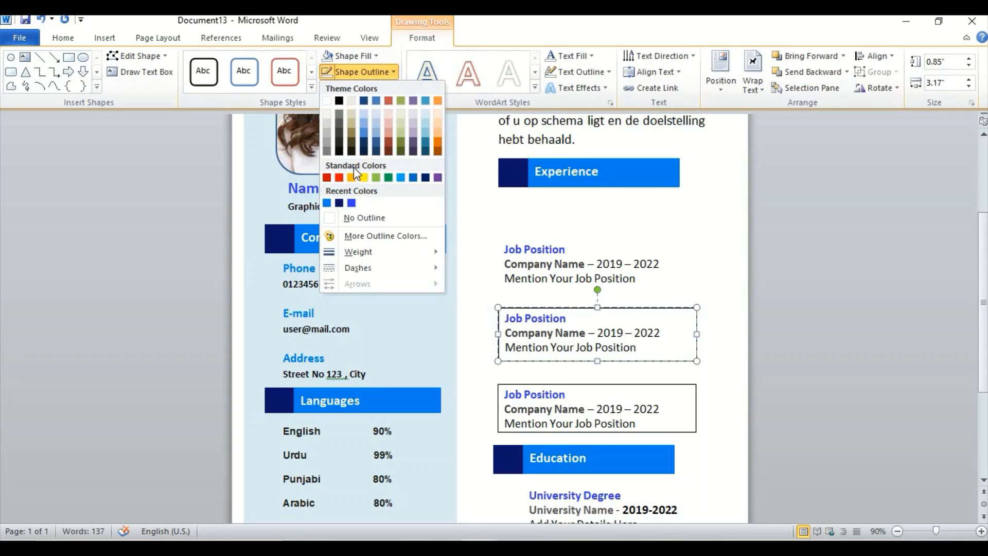
pyautogui.click(356, 218)
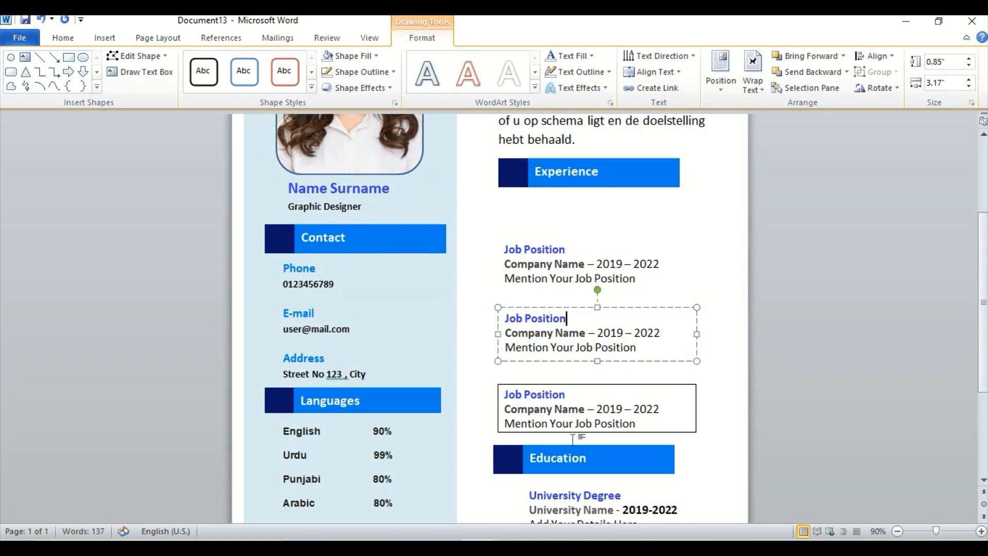
pyautogui.click(373, 74)
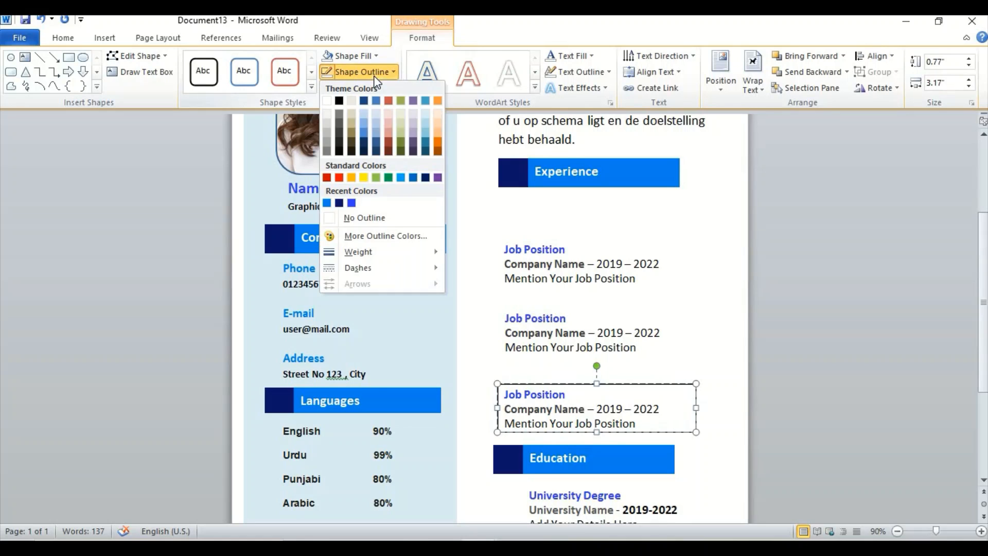
pyautogui.click(364, 217)
pyautogui.click(532, 347)
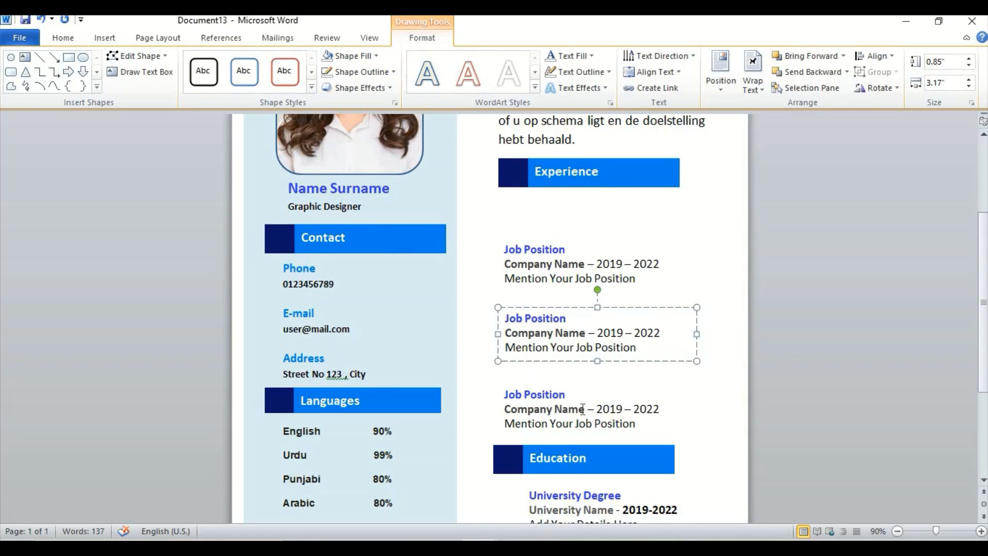
# - Move the Experience heading down nearer the first Job Position entry, and shift that entry right to align with the heading's text
pyautogui.click(612, 175)
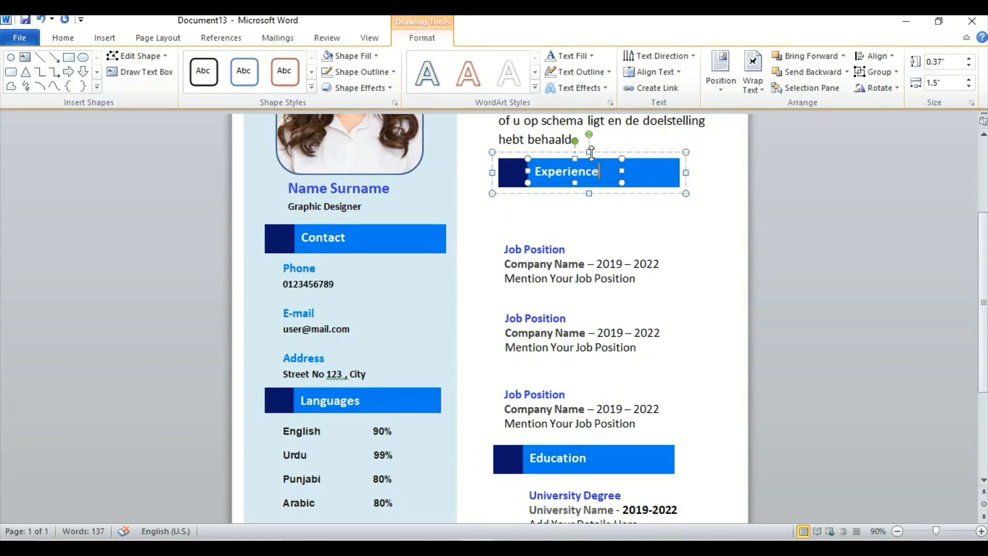
pyautogui.moveTo(587, 161); pyautogui.dragTo(585, 180)
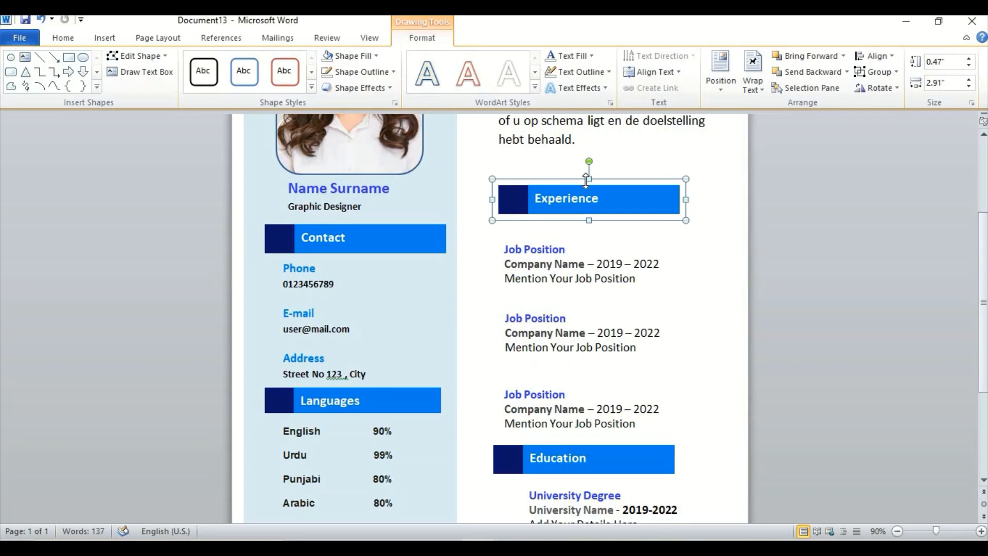
pyautogui.click(530, 263)
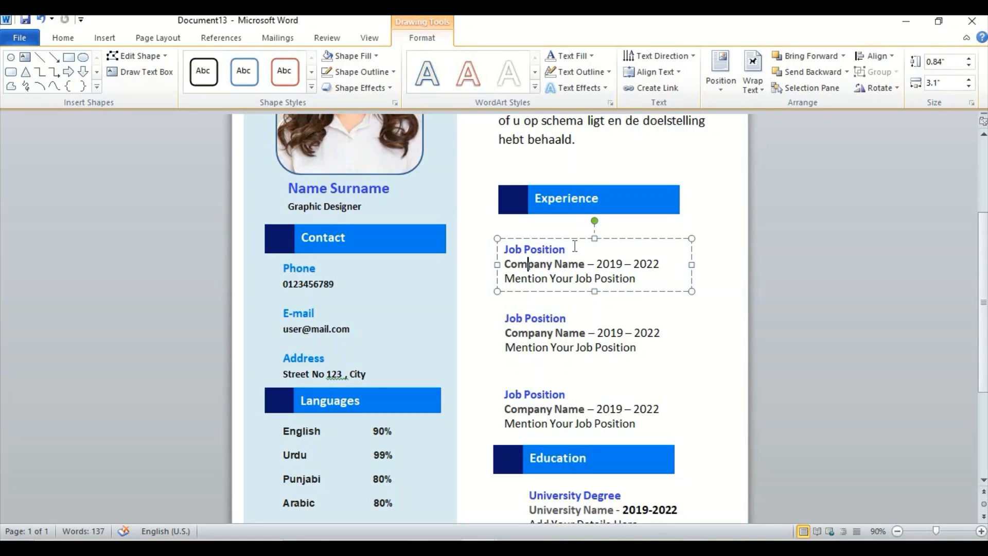
pyautogui.moveTo(576, 239); pyautogui.dragTo(605, 239)
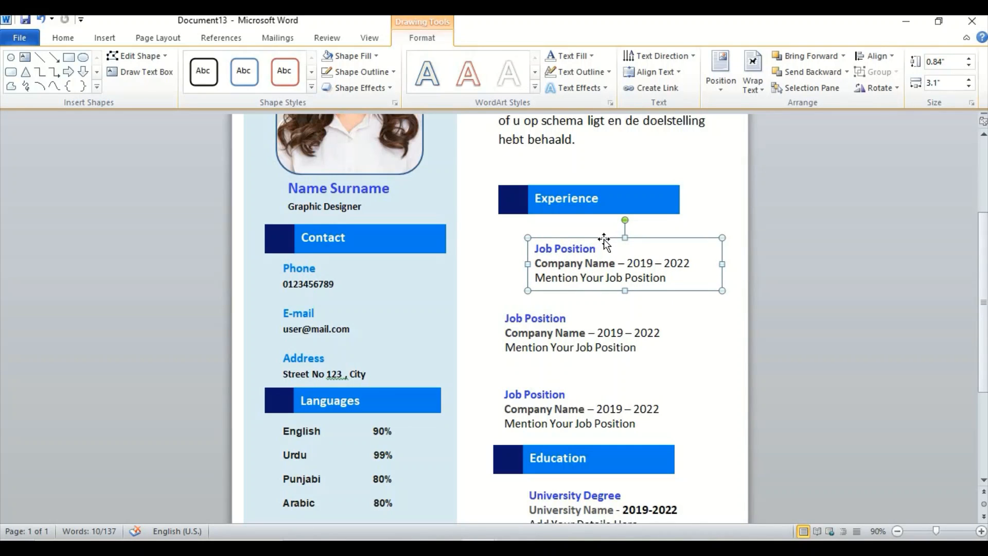
# - Shift the second and third Job Position text boxes right to line up with the first, raising the second one slightly
pyautogui.click(548, 335)
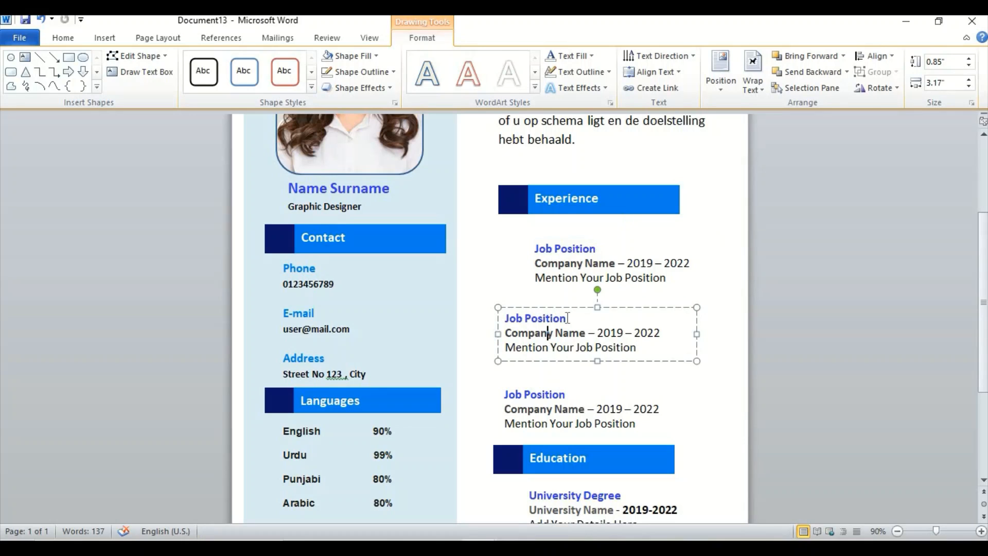
pyautogui.click(627, 305)
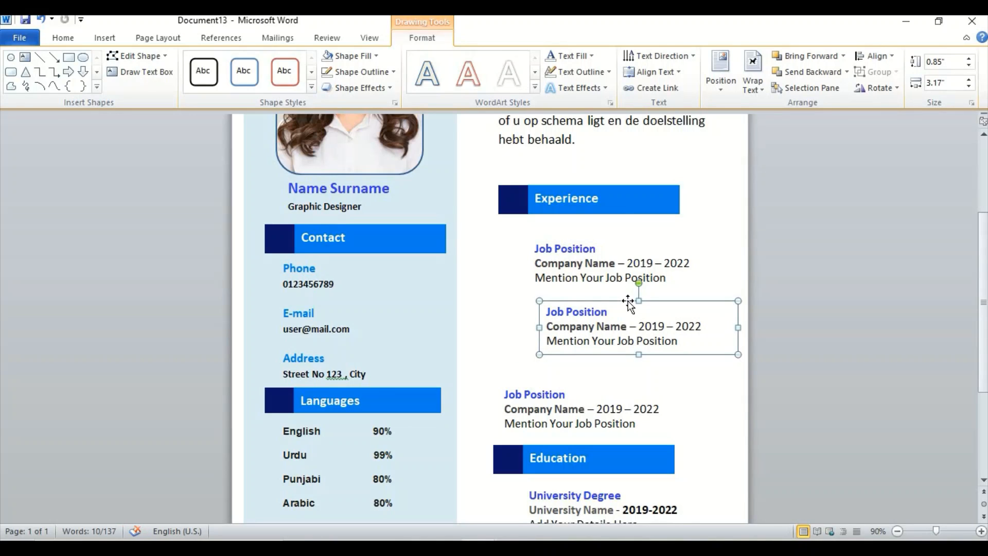
pyautogui.moveTo(628, 304); pyautogui.dragTo(621, 304)
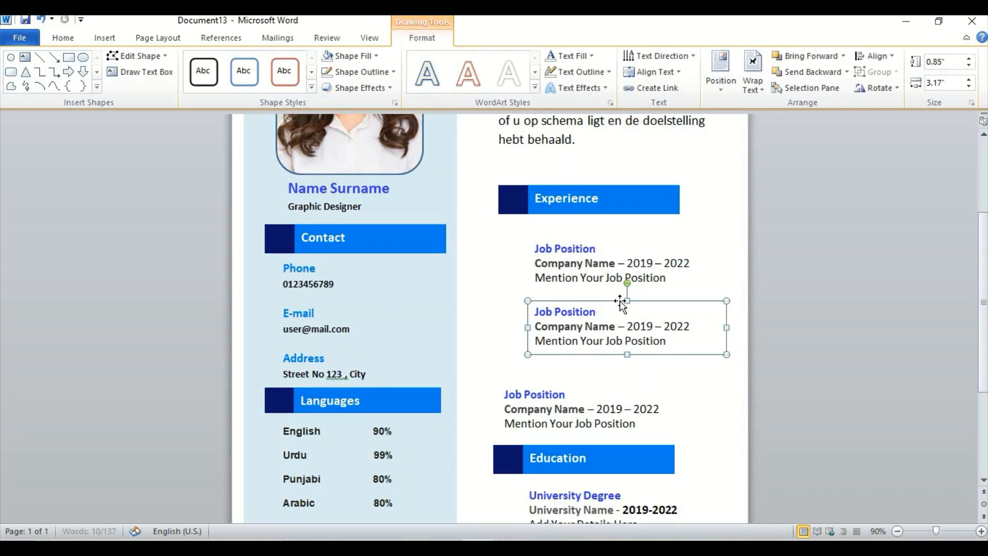
pyautogui.click(553, 394)
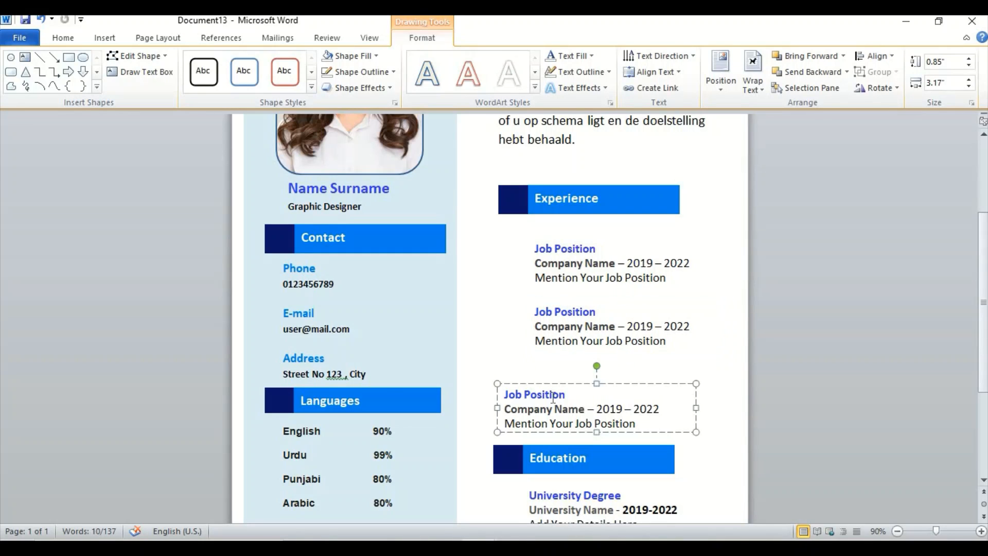
pyautogui.moveTo(584, 386); pyautogui.dragTo(611, 386)
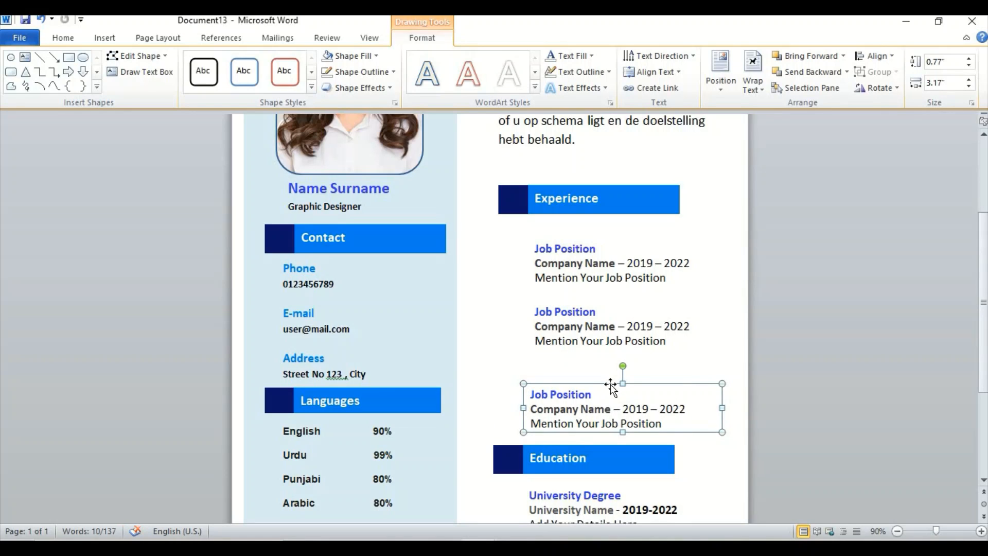
pyautogui.press('Right')
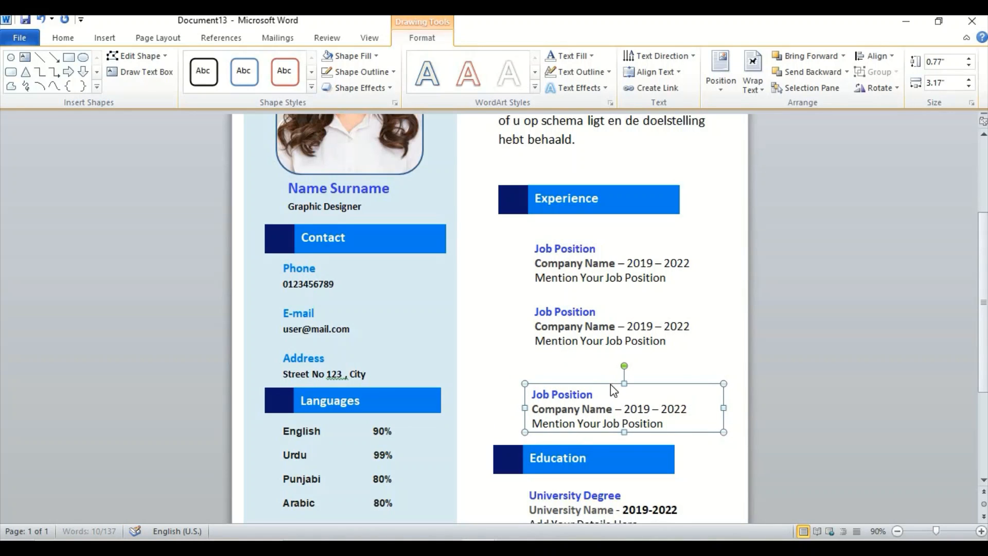
pyautogui.press('Right')
pyautogui.scroll(3, 507, 342)
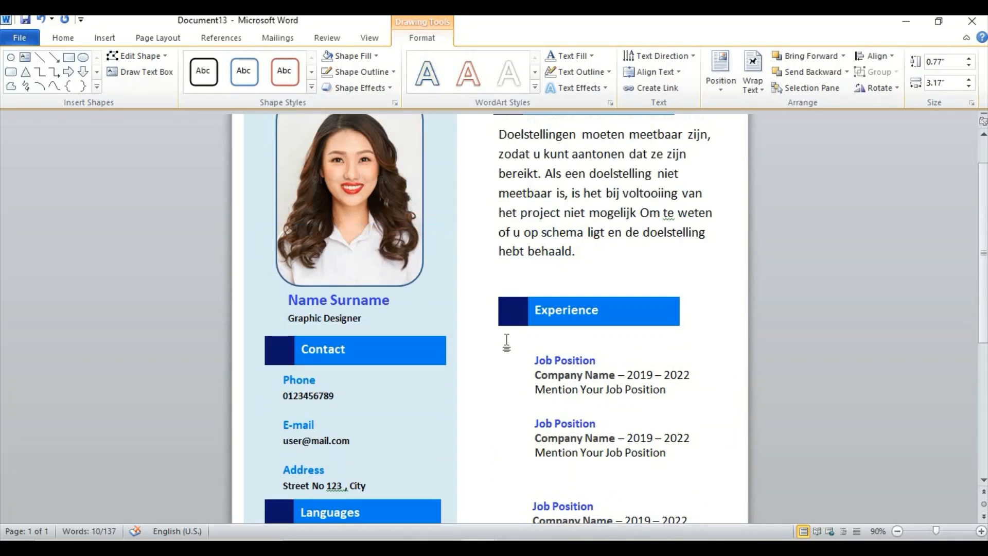
pyautogui.click(507, 342)
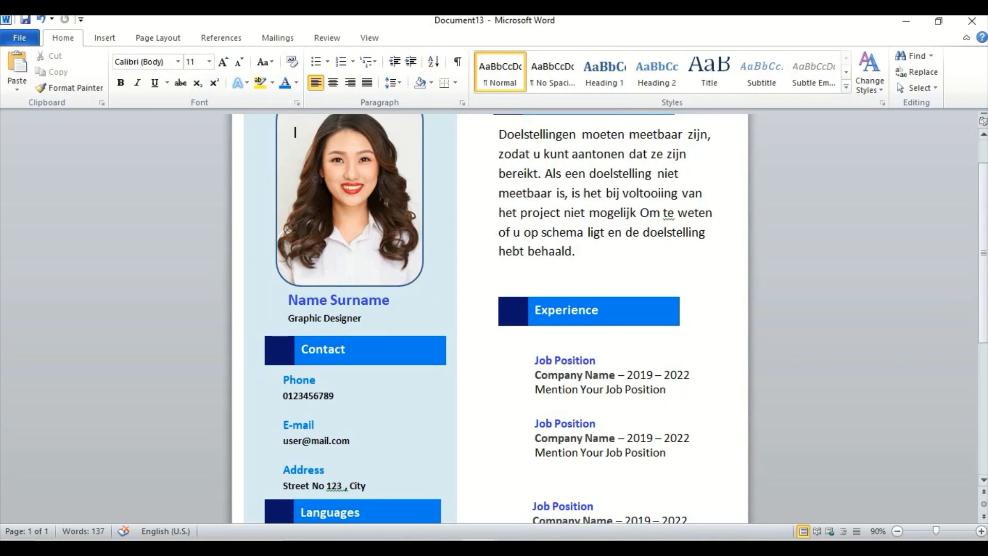
# - Nudge the second Job Position text box down toward the third, and move the first one down closer to the second
pyautogui.scroll(-3, 561, 353)
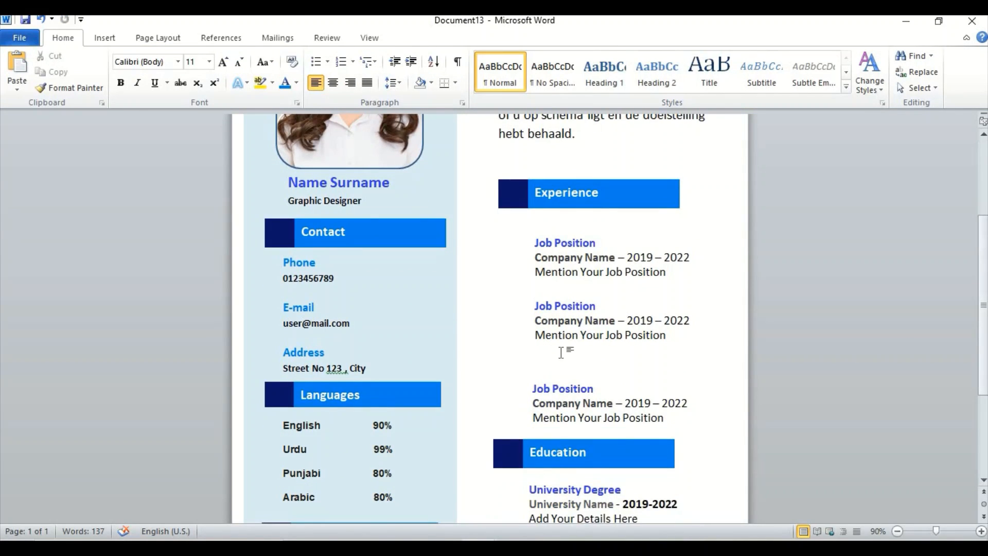
pyautogui.click(605, 310)
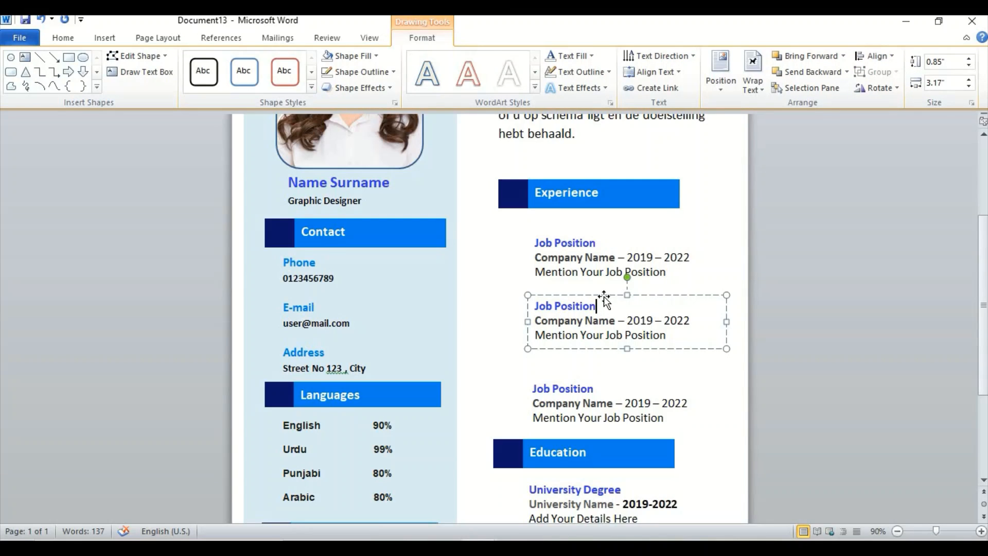
pyautogui.click(604, 297)
pyautogui.moveTo(604, 297); pyautogui.dragTo(608, 302)
pyautogui.press('Down')
pyautogui.press('Down')
pyautogui.press('Down')
pyautogui.press('Down')
pyautogui.press('Down')
pyautogui.press('Down')
pyautogui.press('Down')
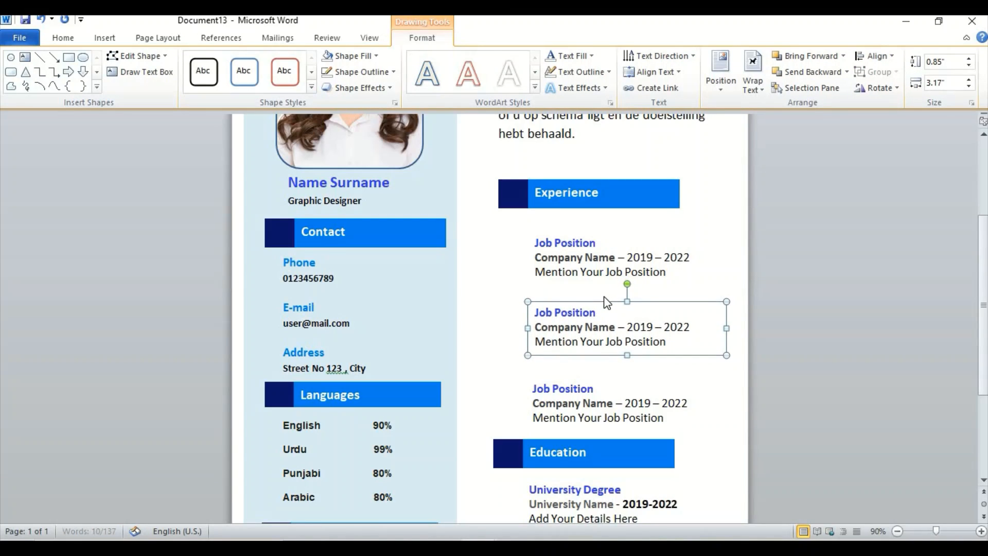
pyautogui.press('Down')
pyautogui.press('Down')
pyautogui.press('Down')
pyautogui.press('Down')
pyautogui.press('Down')
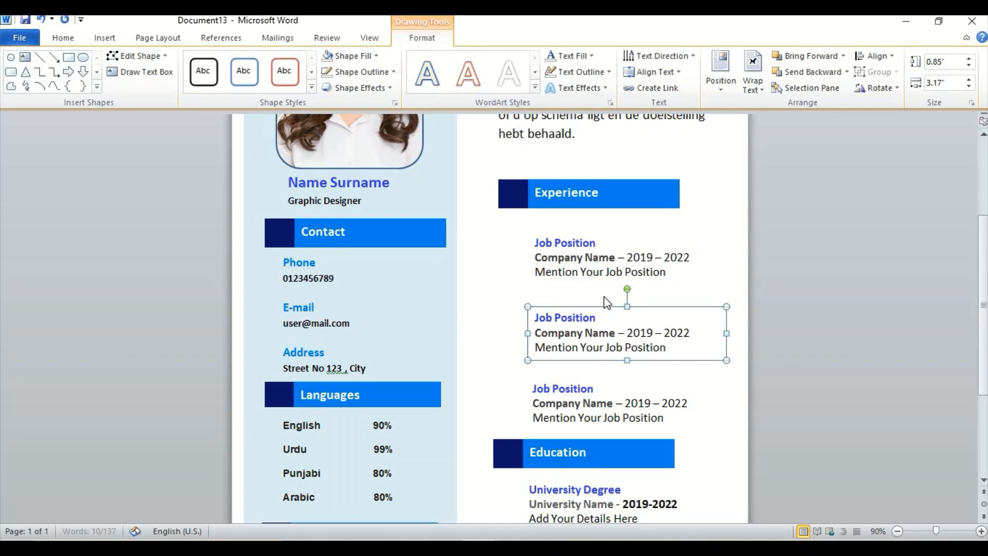
pyautogui.press('Up')
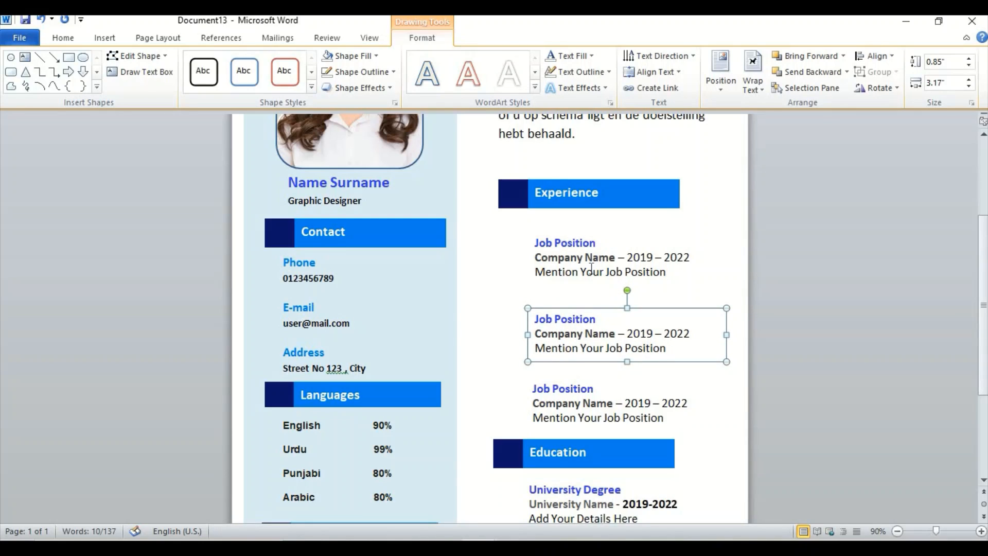
pyautogui.click(607, 231)
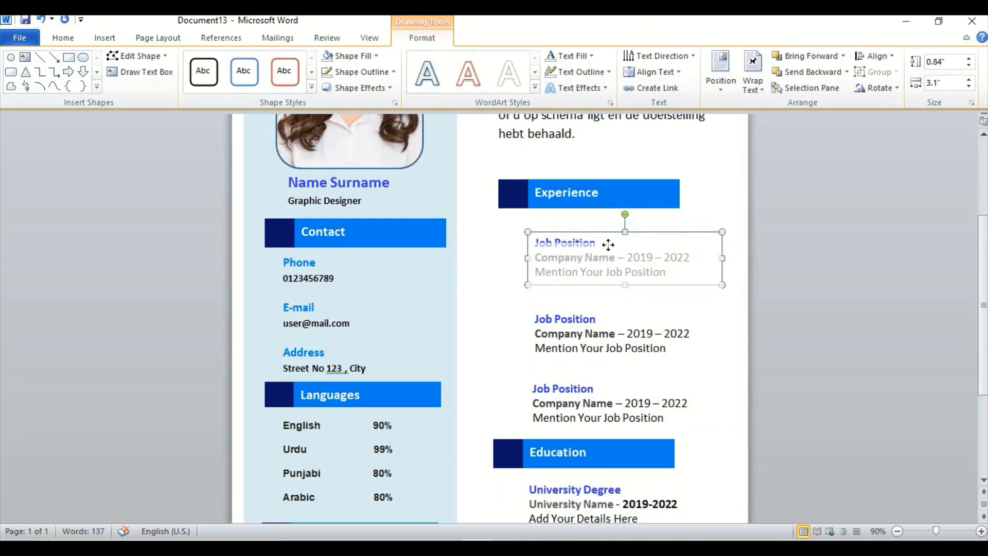
pyautogui.moveTo(608, 248); pyautogui.dragTo(609, 249)
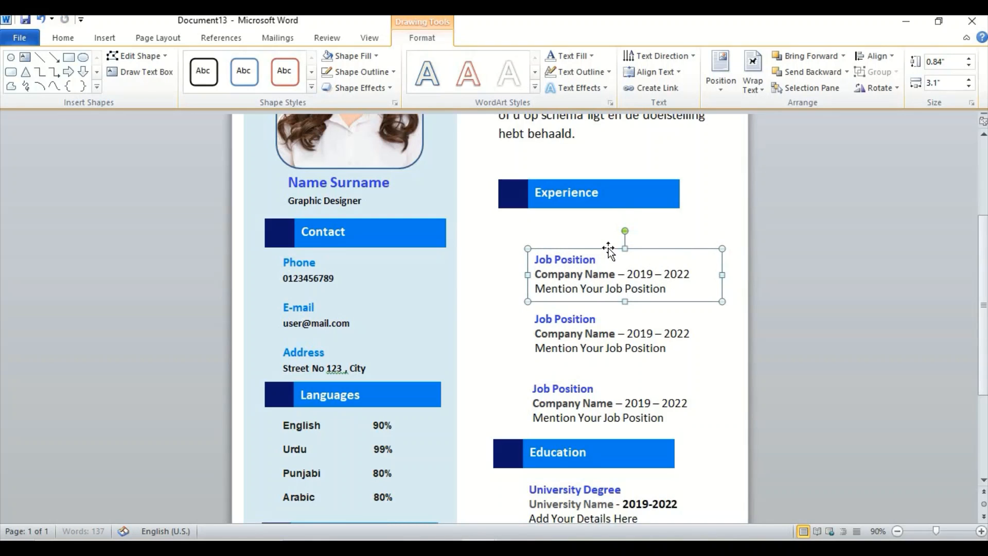
pyautogui.click(617, 192)
pyautogui.moveTo(593, 186); pyautogui.dragTo(595, 198)
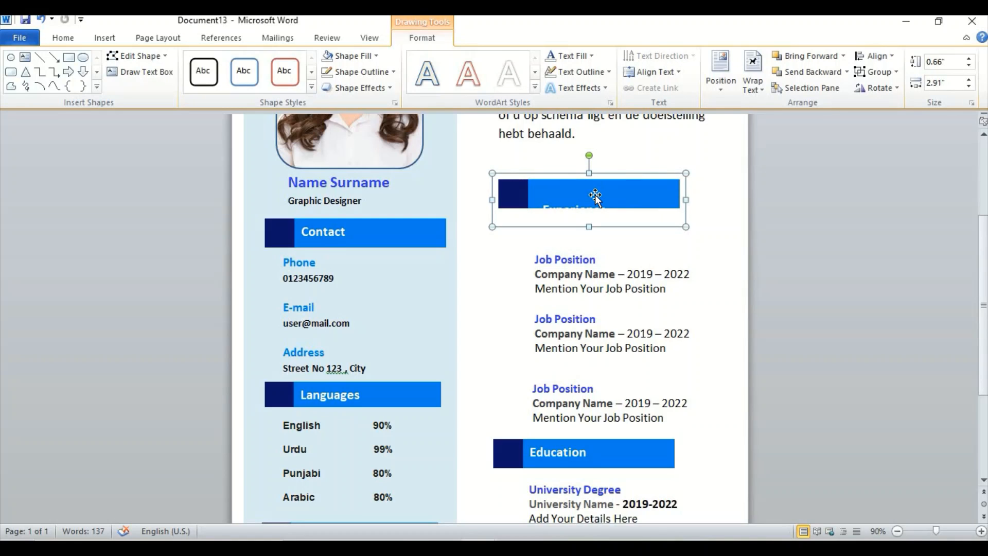
pyautogui.hotkey('ctrl', 'z')
# - Move the whole Experience heading group down and slightly right, to just above the first Job Position entry
pyautogui.click(581, 181)
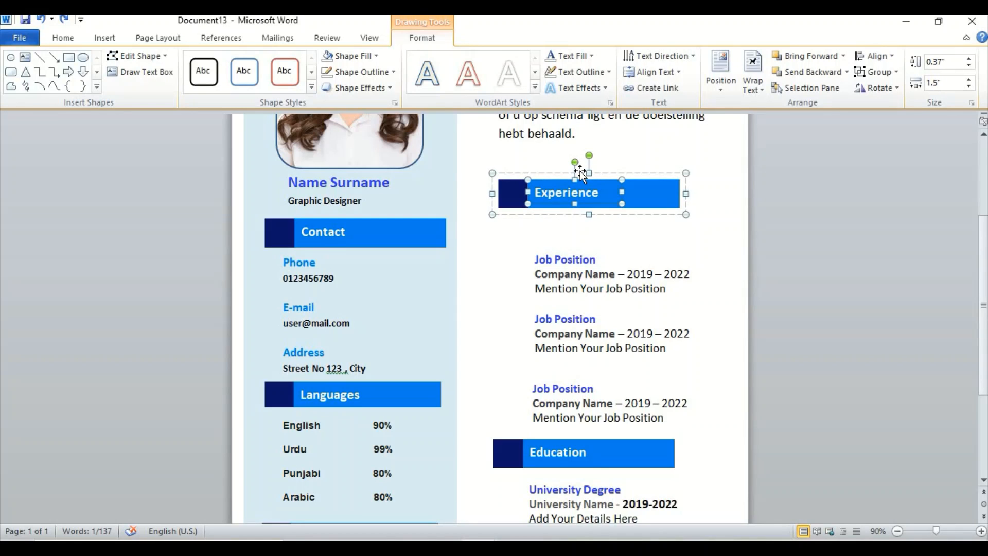
pyautogui.click(580, 174)
pyautogui.moveTo(581, 176); pyautogui.dragTo(586, 193)
pyautogui.click(585, 193)
# - Set the Profile paragraph's font size to 18 and extend its text box downward to fit the whole text
pyautogui.scroll(4, 585, 193)
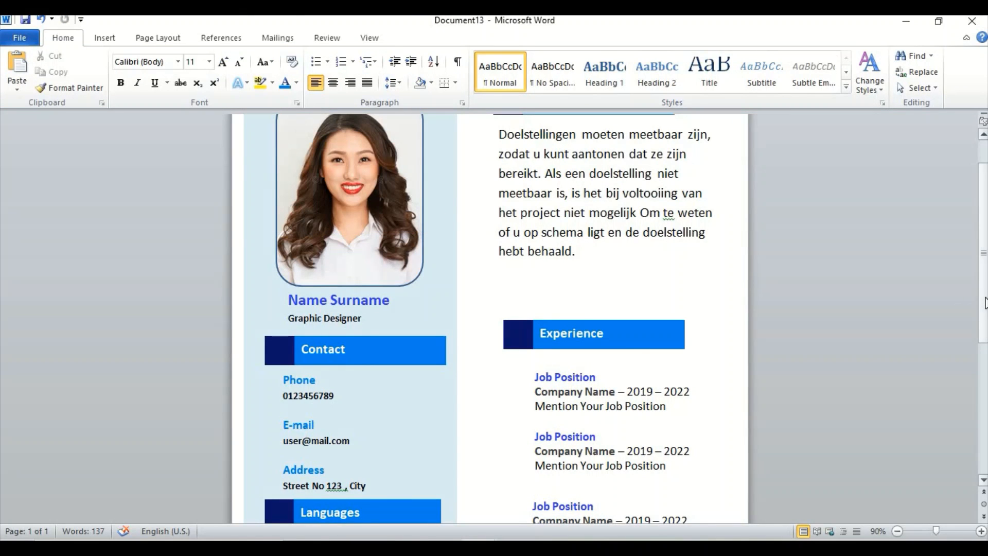
pyautogui.scroll(-5, 969, 298)
pyautogui.scroll(-4, 985, 254)
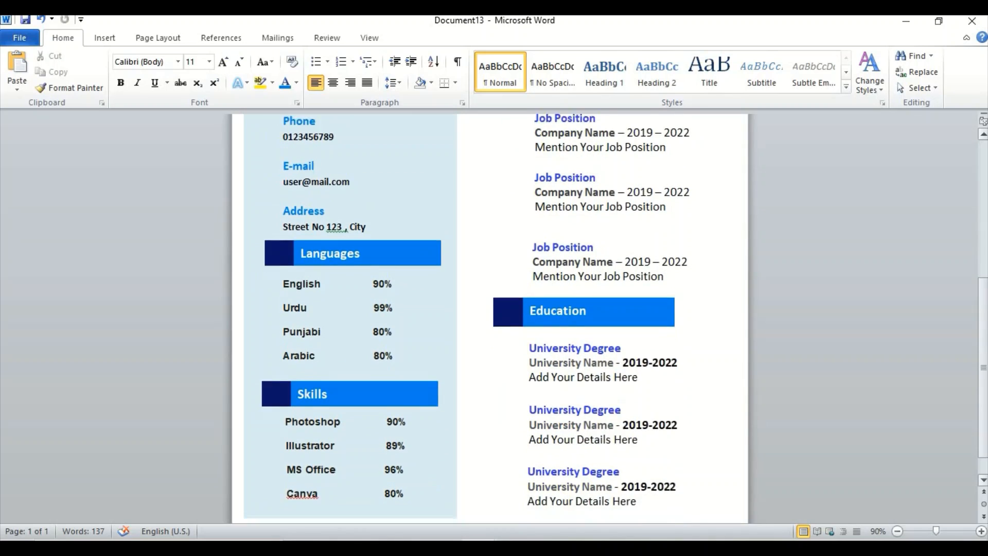
pyautogui.scroll(11, 986, 253)
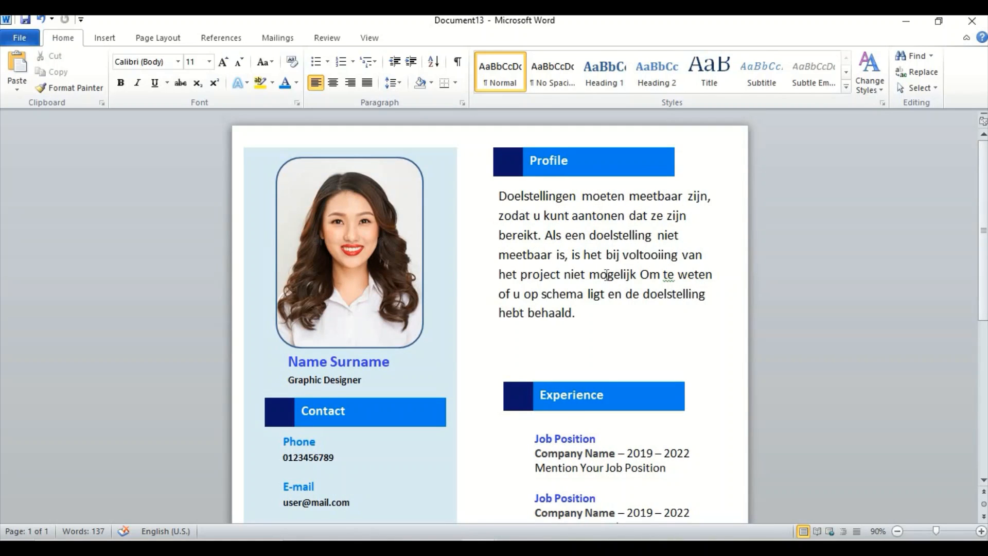
pyautogui.click(607, 275)
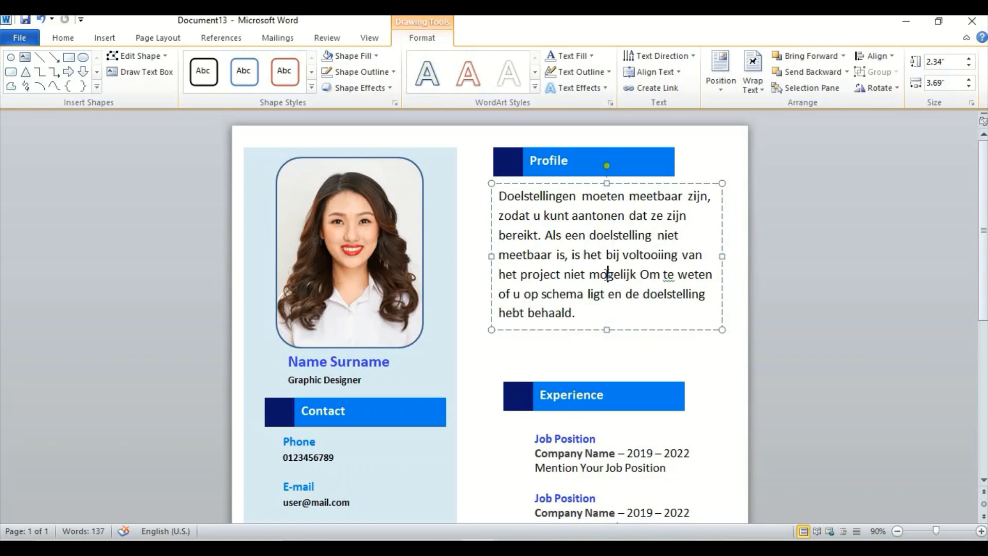
pyautogui.hotkey('ctrl', 'a')
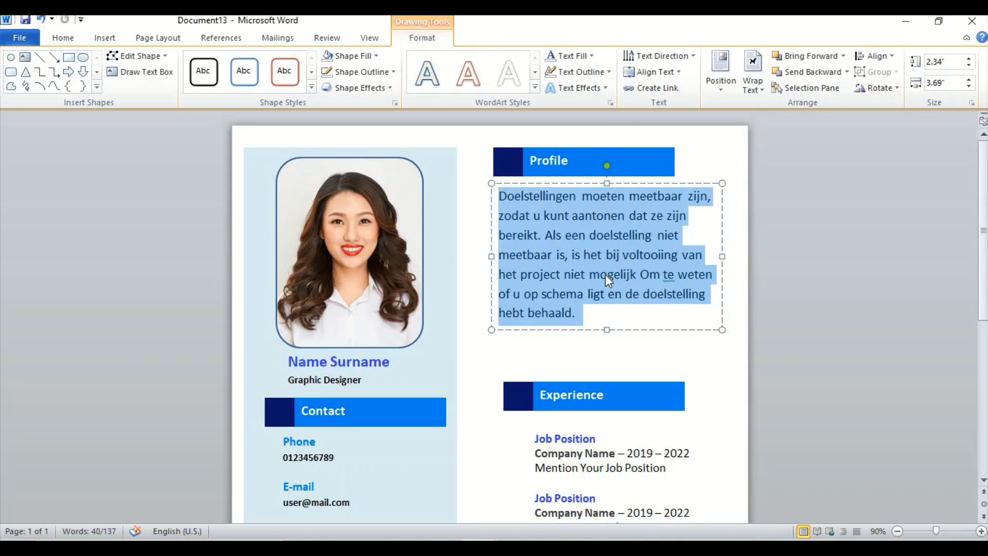
pyautogui.click(69, 37)
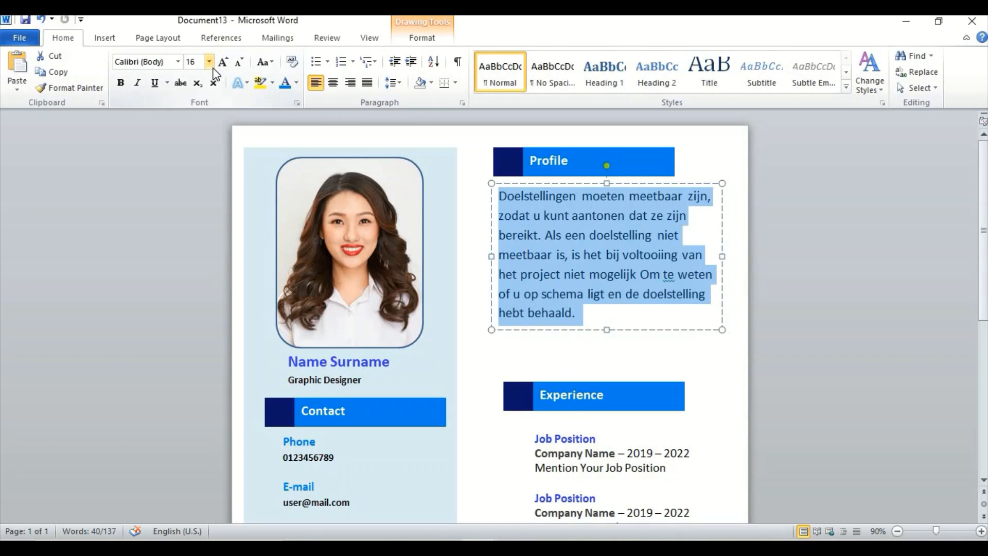
pyautogui.click(209, 62)
pyautogui.click(193, 164)
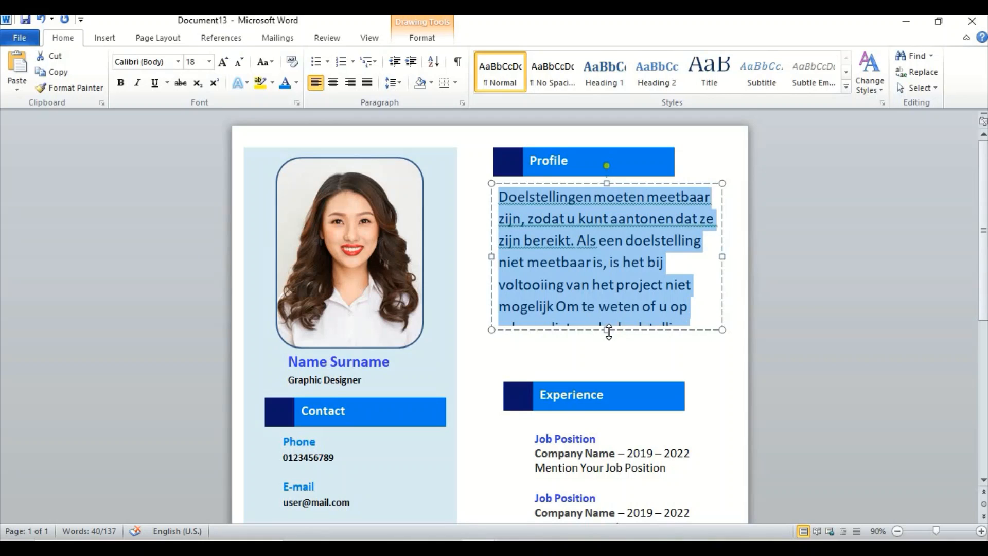
pyautogui.press('Escape')
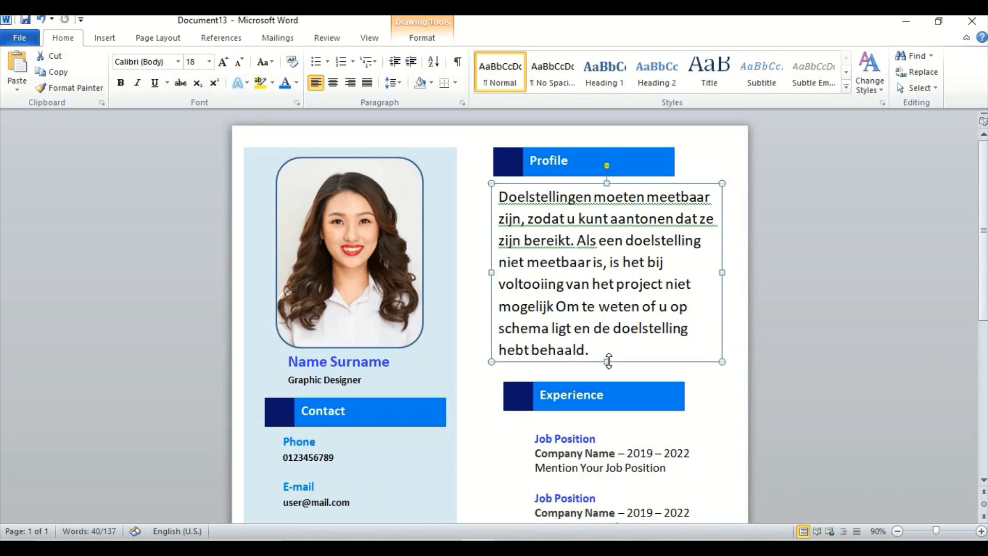
pyautogui.press('Escape')
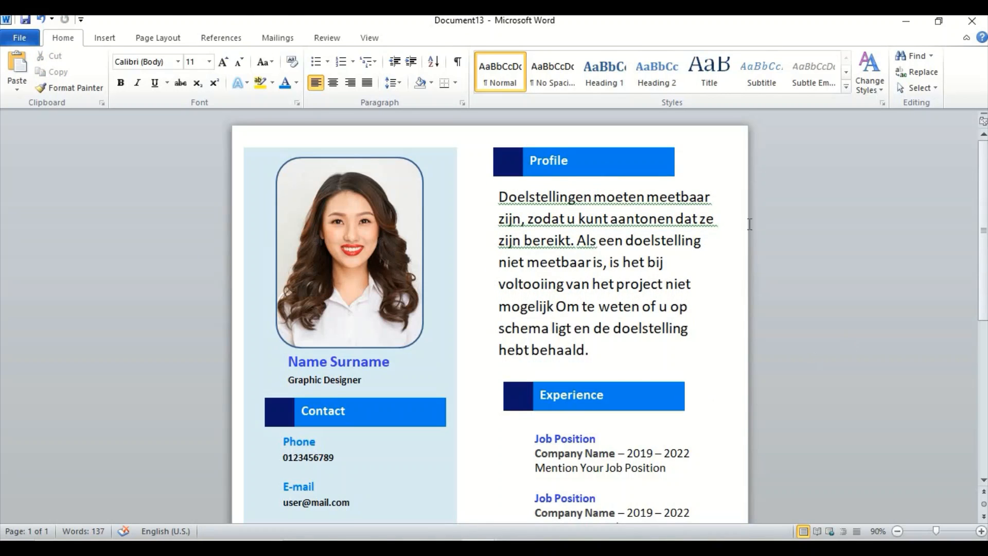
# - Ignore the grammar flag on the opening sentence of the Profile paragraph once
pyautogui.rightClick(641, 205)
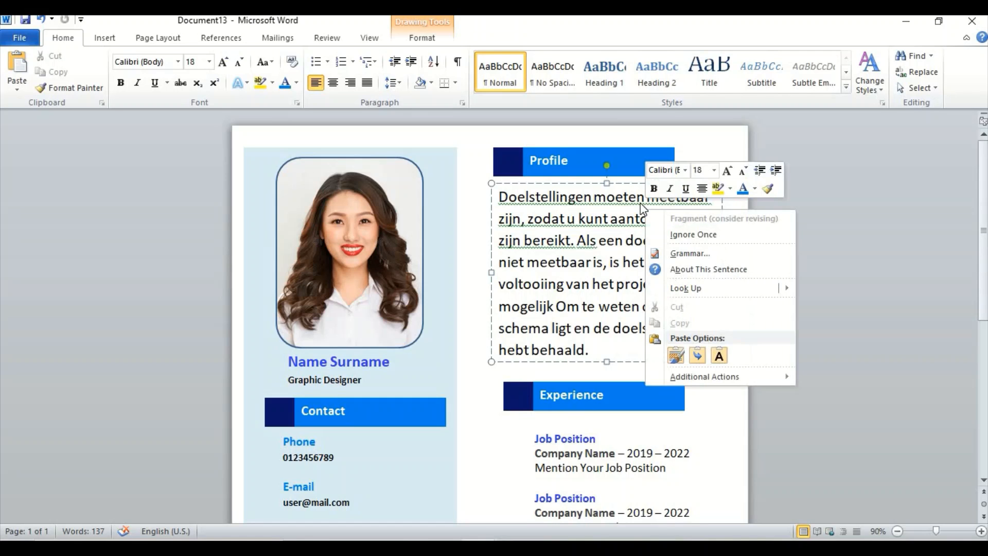
pyautogui.click(669, 235)
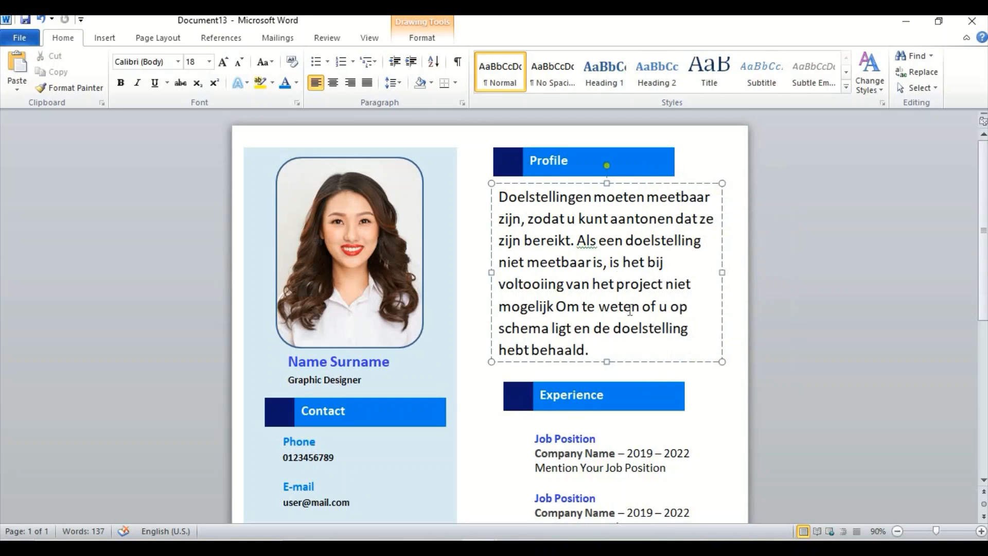
pyautogui.press('Escape')
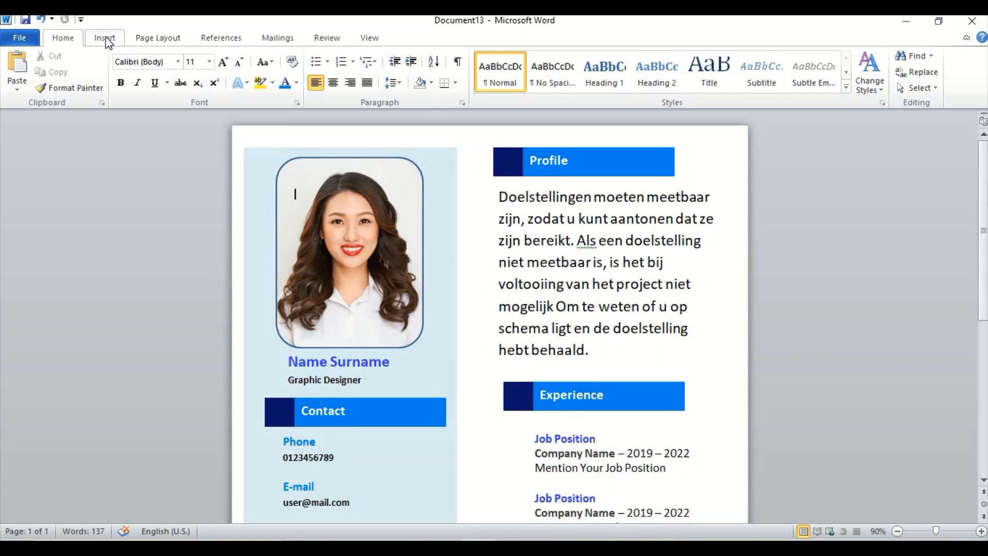
# - Draw a vertical line about 2.2" long beside the Job Position entries and set its weight to 1 pt
pyautogui.click(112, 40)
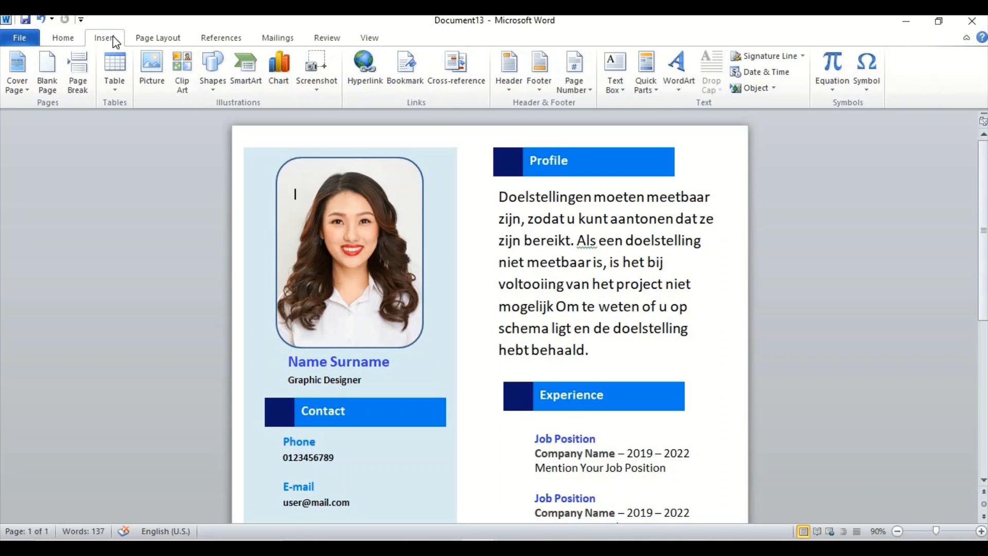
pyautogui.click(214, 72)
pyautogui.click(235, 117)
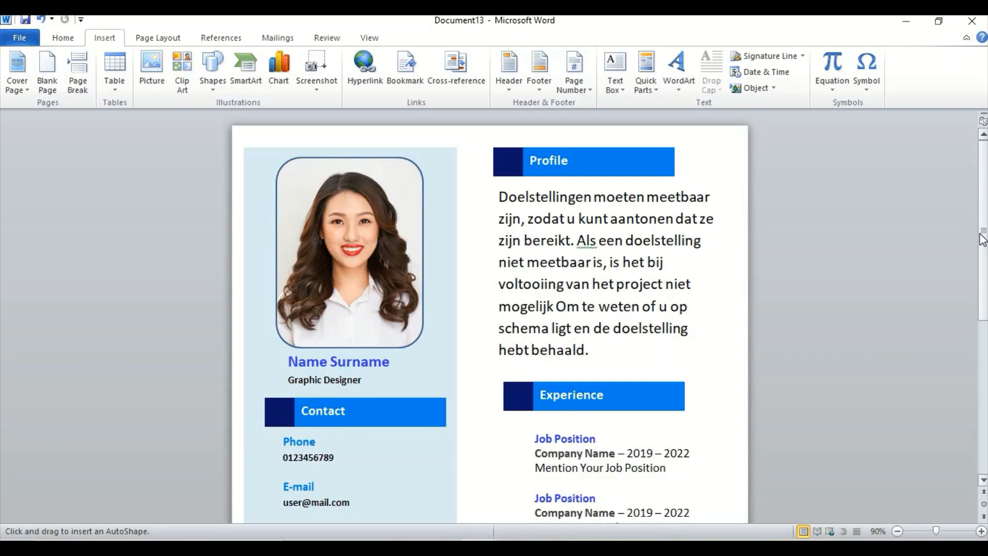
pyautogui.moveTo(983, 232); pyautogui.dragTo(983, 314)
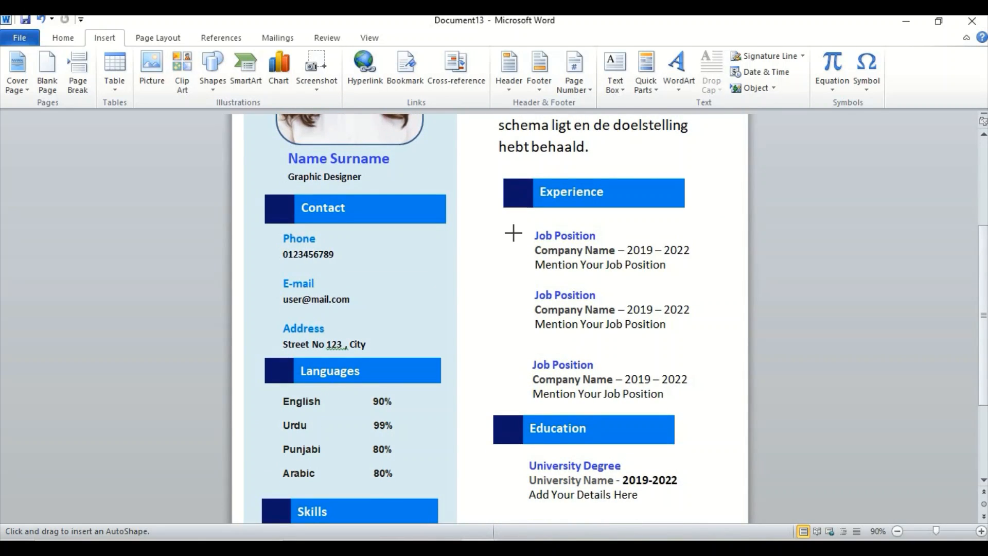
pyautogui.moveTo(513, 233)
pyautogui.mouseDown()
pyautogui.moveTo(523, 325)
pyautogui.moveTo(513, 371)
pyautogui.mouseUp()
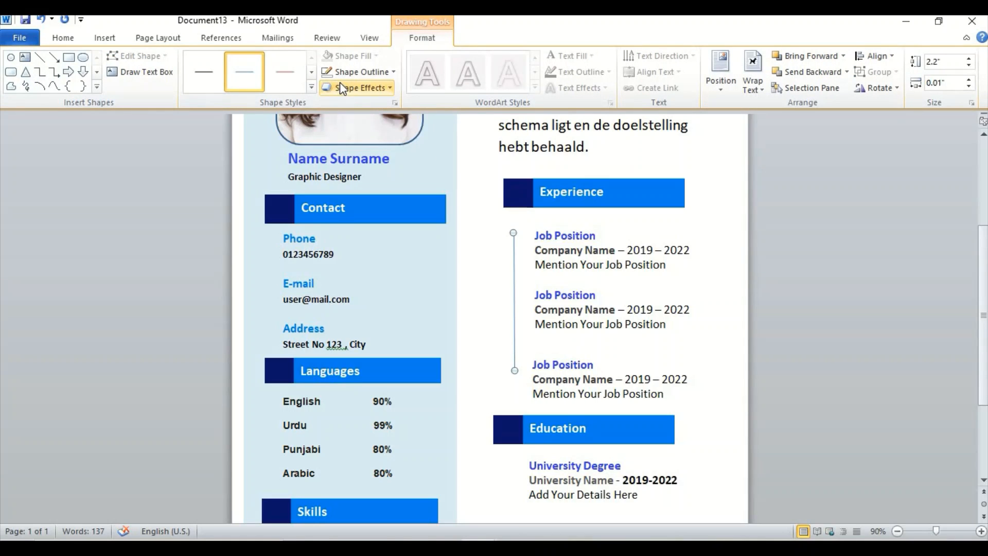
pyautogui.click(355, 72)
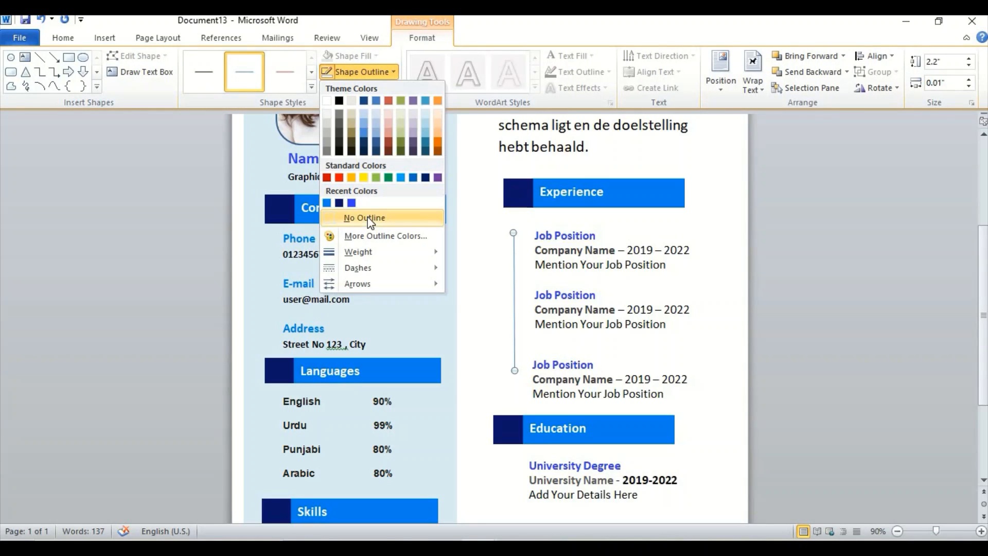
pyautogui.moveTo(369, 253)
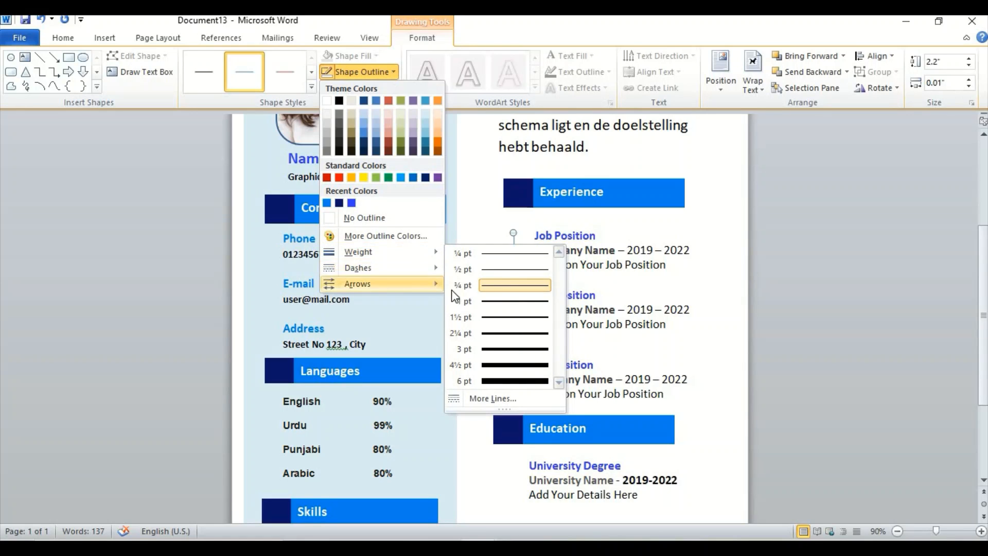
pyautogui.click(470, 302)
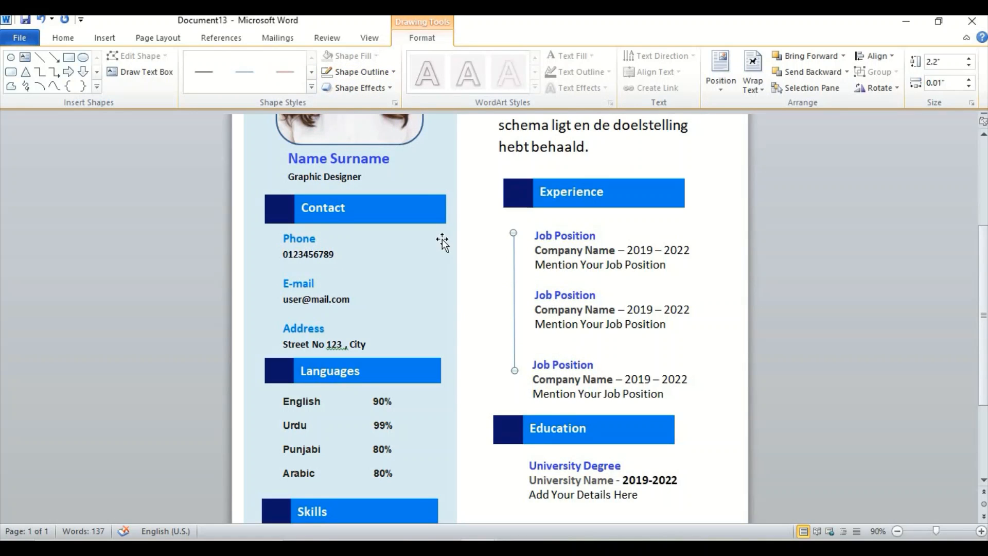
# - Add a small flowchart connector circle, about 0.1" by 0.09", centred on the line beside the first Job Position
pyautogui.click(103, 38)
pyautogui.click(212, 82)
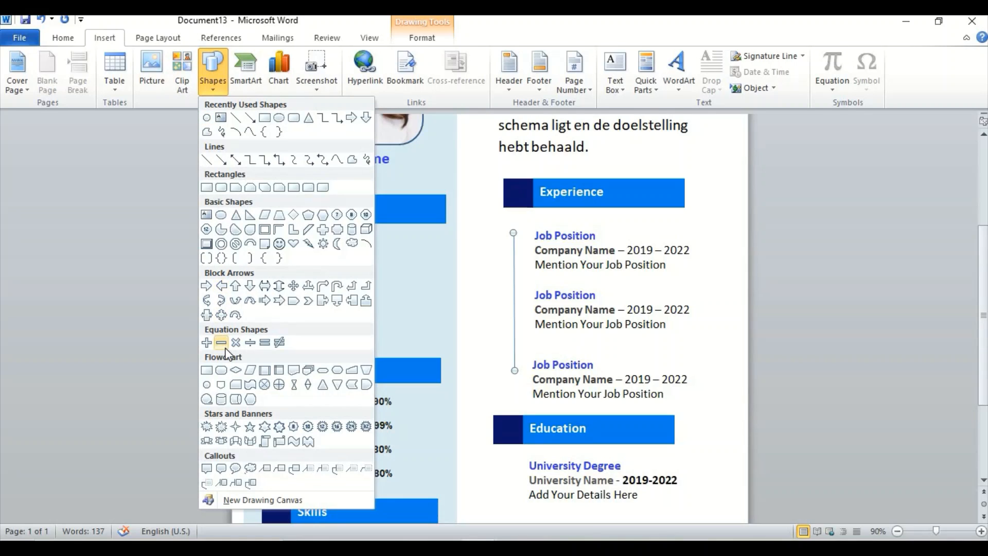
pyautogui.click(209, 382)
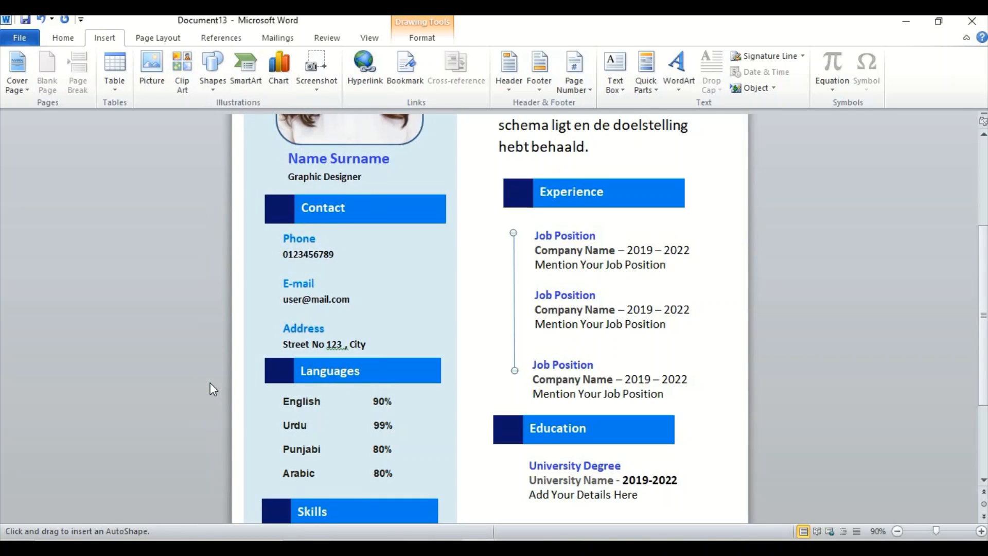
pyautogui.click(513, 237)
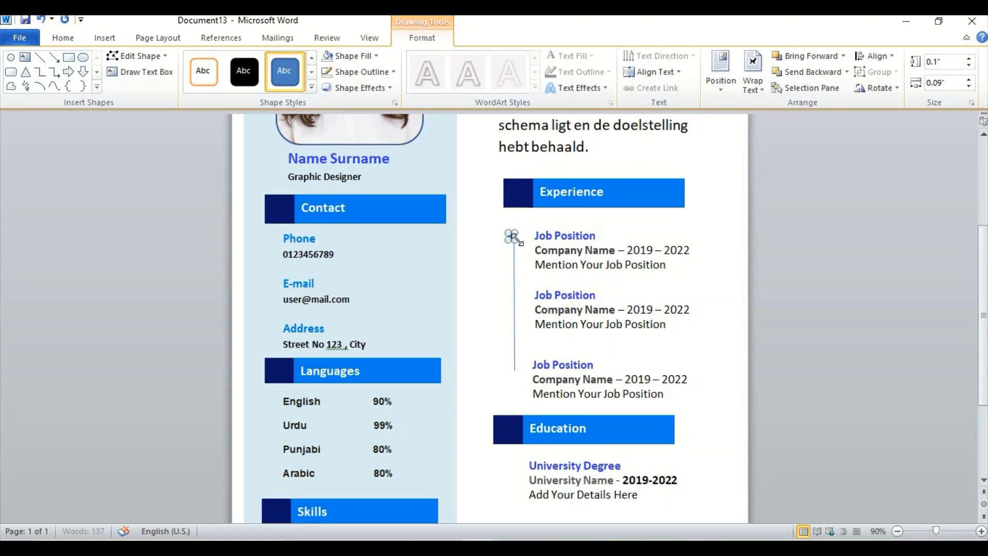
pyautogui.click(509, 254)
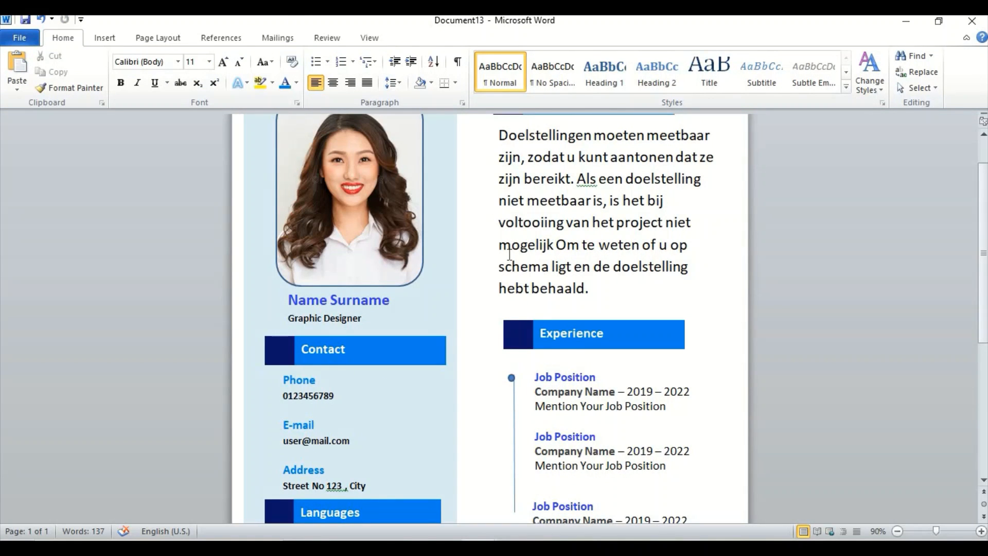
pyautogui.click(511, 377)
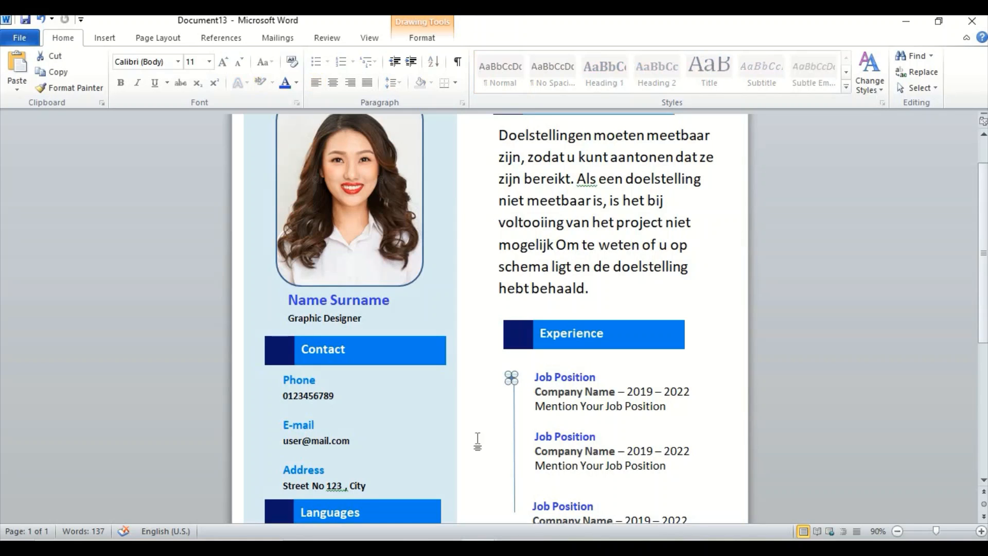
pyautogui.hotkey('ctrl', 'z')
pyautogui.click(475, 467)
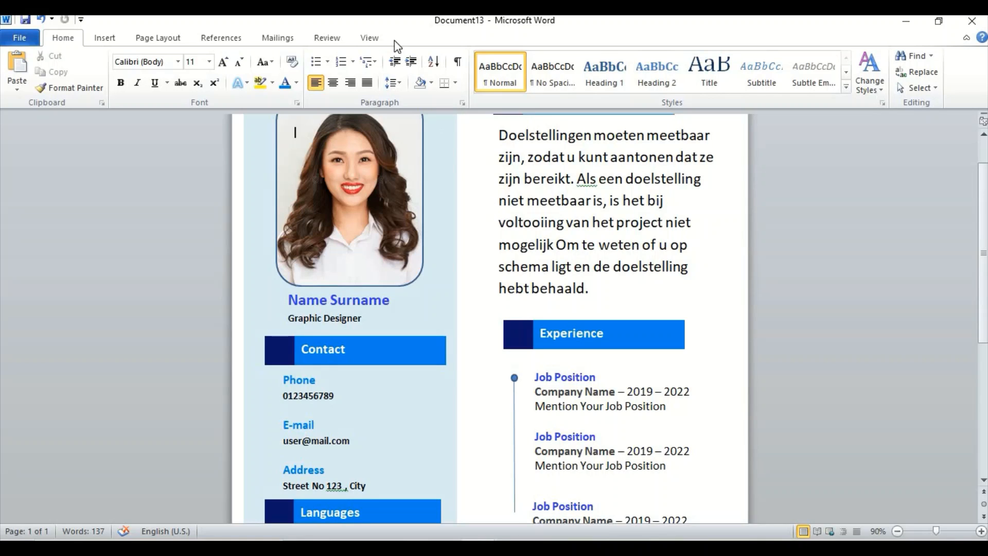
# - Remove the outline from the small circle beside the first Job Position
pyautogui.click(114, 41)
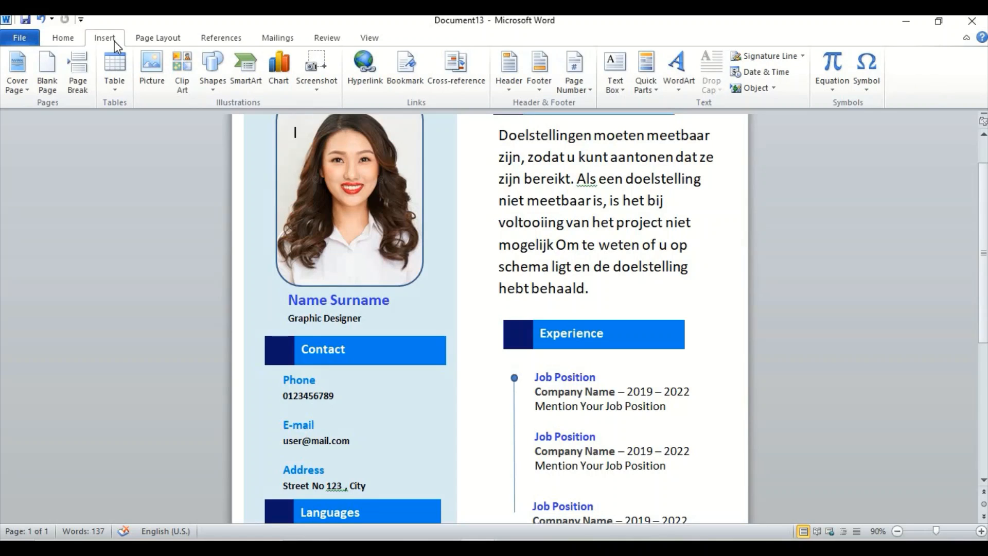
pyautogui.click(517, 378)
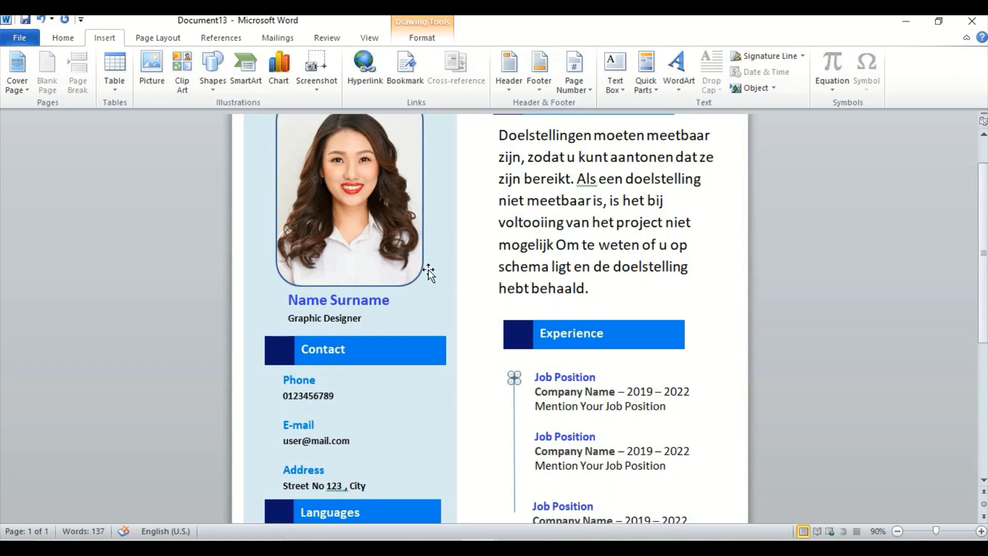
pyautogui.click(423, 41)
pyautogui.click(371, 70)
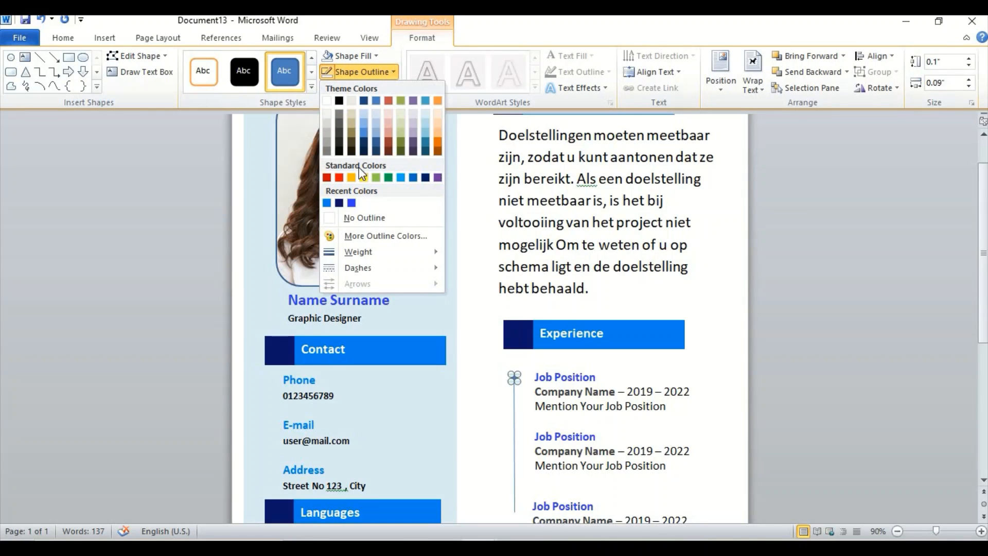
pyautogui.click(353, 219)
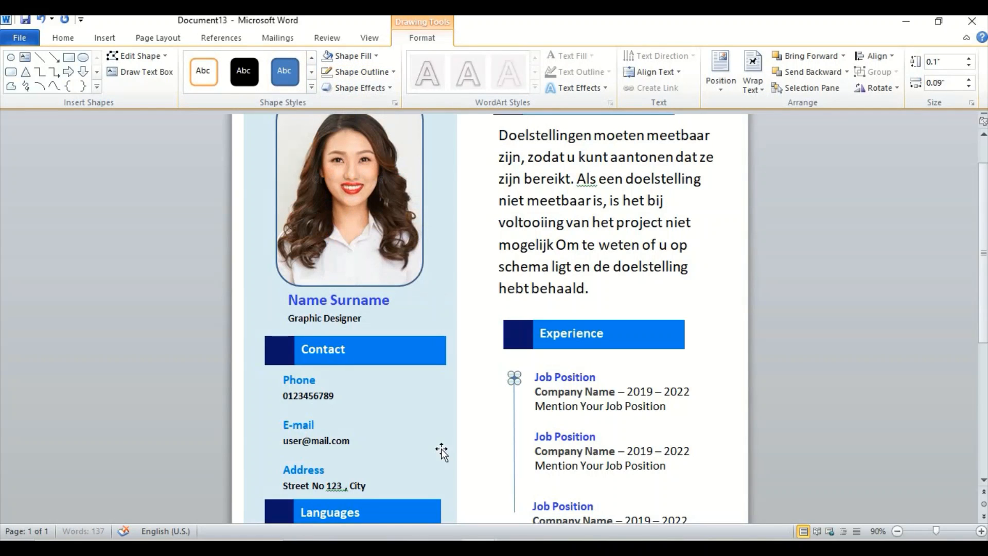
pyautogui.click(478, 459)
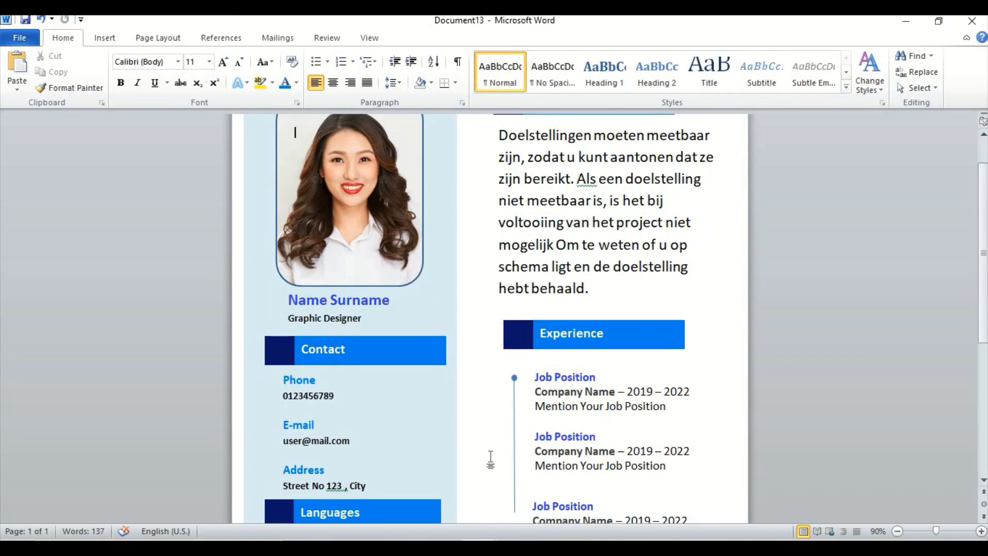
# - Duplicate the small circle and place the copy on the line beside the second Job Position
pyautogui.click(514, 380)
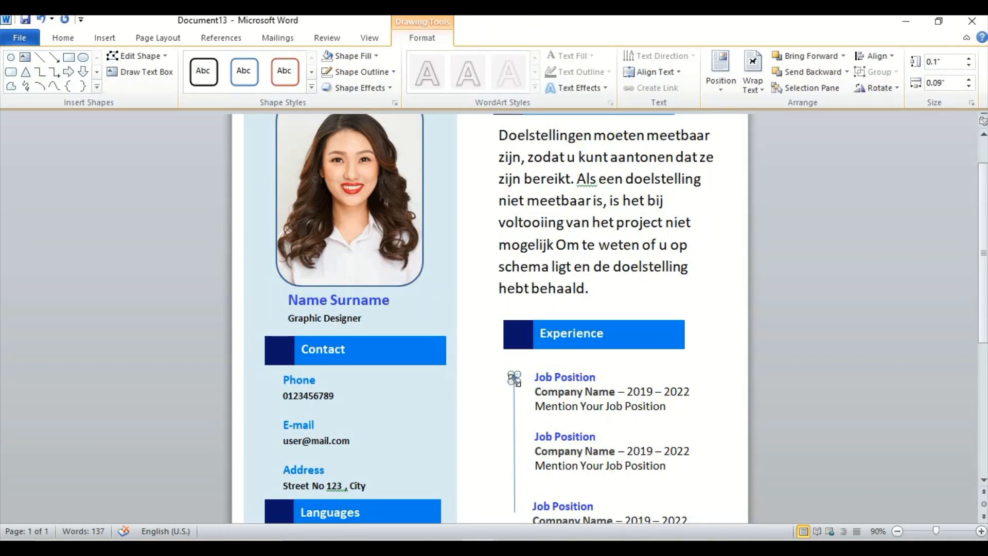
pyautogui.hotkey('ctrl', 'v')
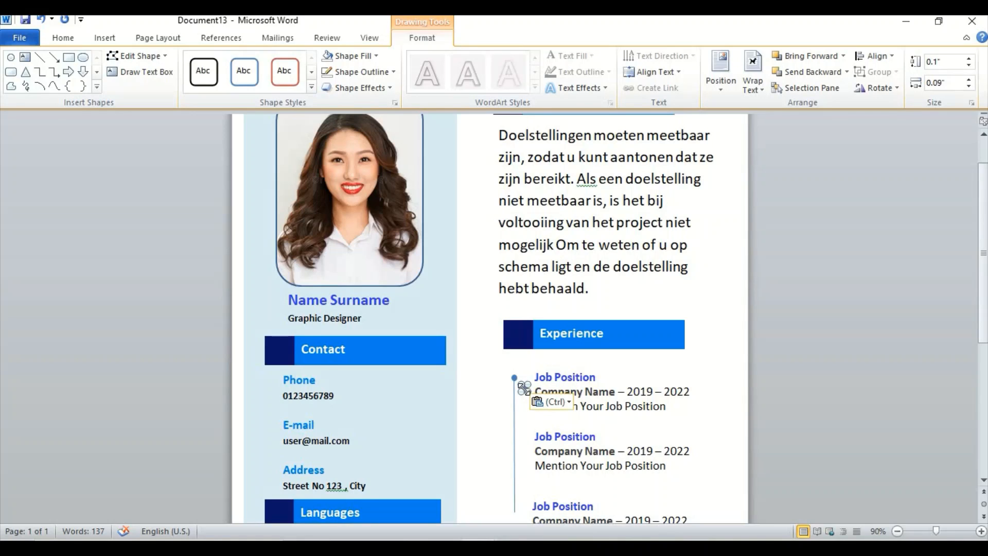
pyautogui.click(493, 412)
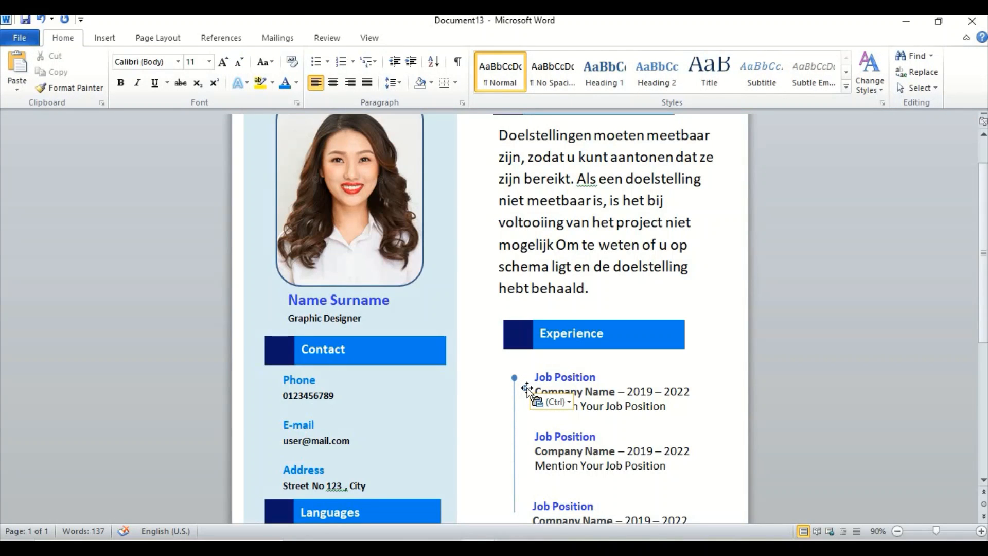
pyautogui.moveTo(526, 388)
pyautogui.mouseDown()
pyautogui.moveTo(516, 452)
pyautogui.moveTo(514, 439)
pyautogui.mouseUp()
pyautogui.click(527, 503)
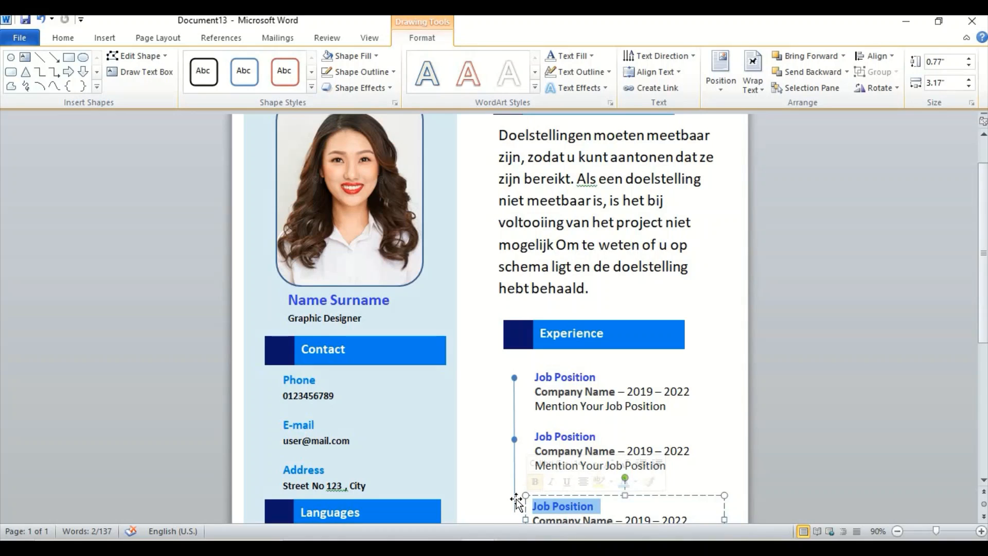
pyautogui.click(515, 499)
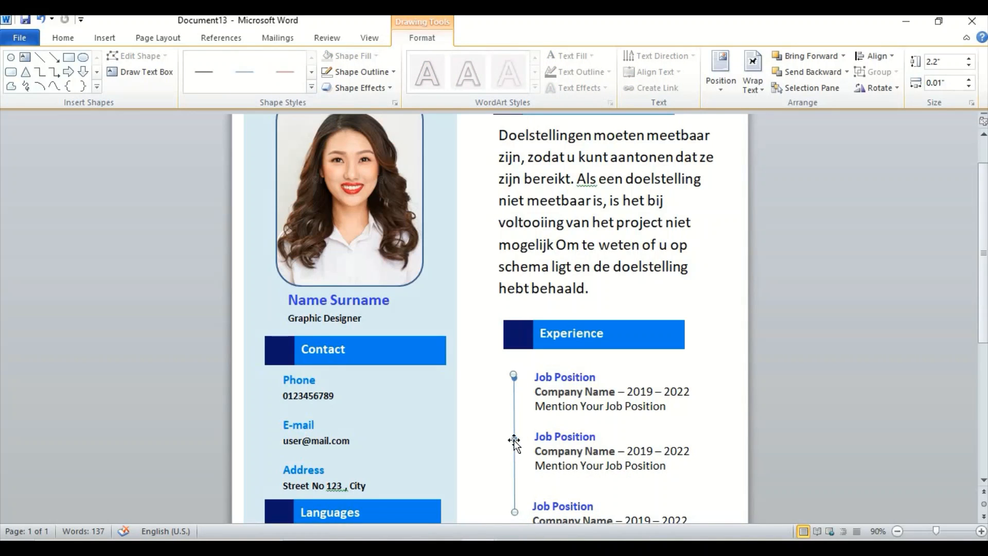
# - Duplicate the small circle beside the second Job Position and place the copy on the line beside the third Job Position
pyautogui.click(514, 440)
pyautogui.hotkey('ctrl', 'c')
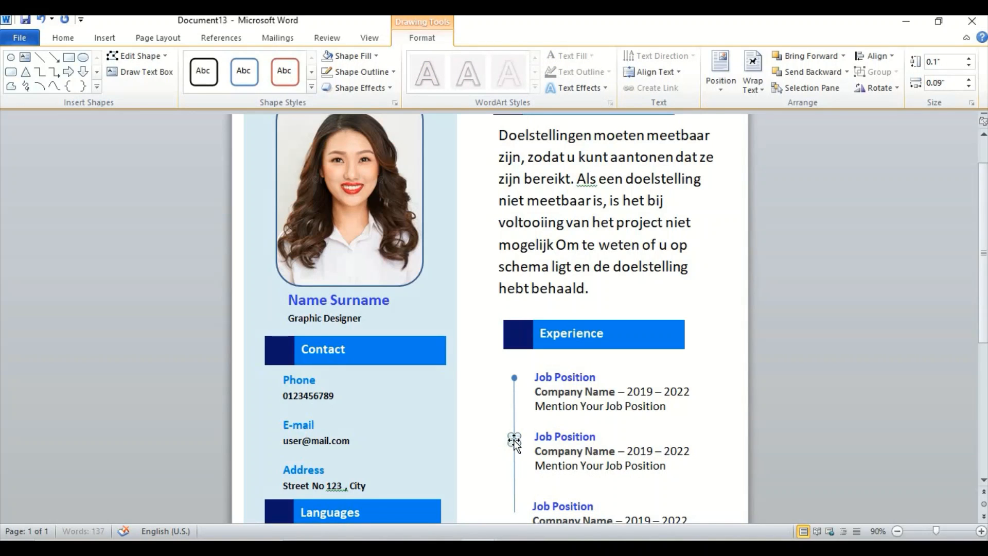
pyautogui.hotkey('ctrl', 'v')
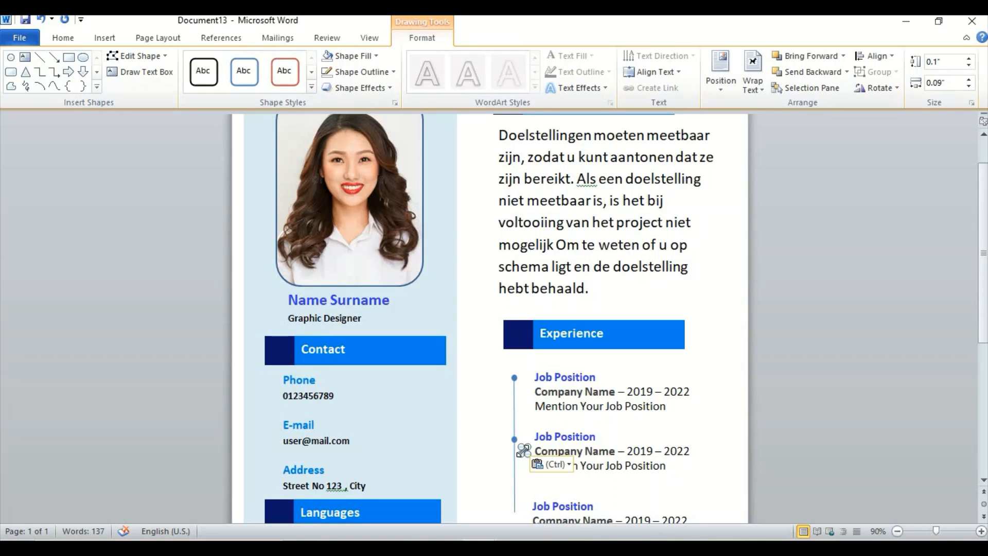
pyautogui.click(489, 455)
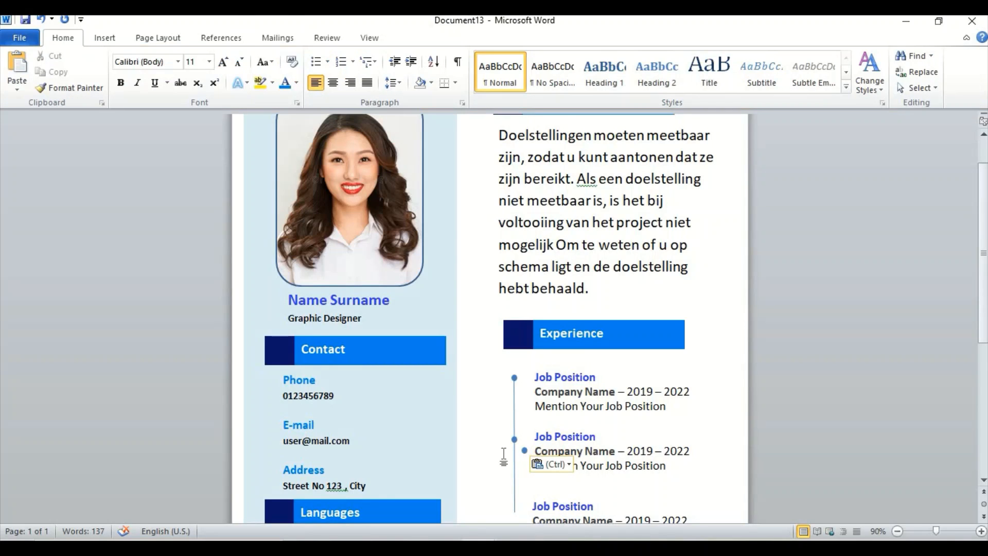
pyautogui.moveTo(521, 477); pyautogui.dragTo(515, 508)
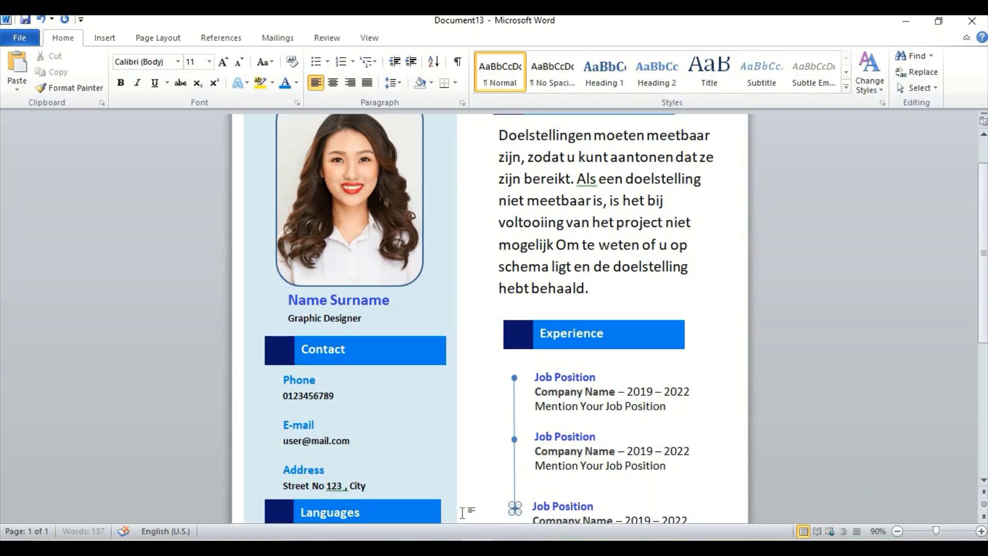
pyautogui.click(474, 490)
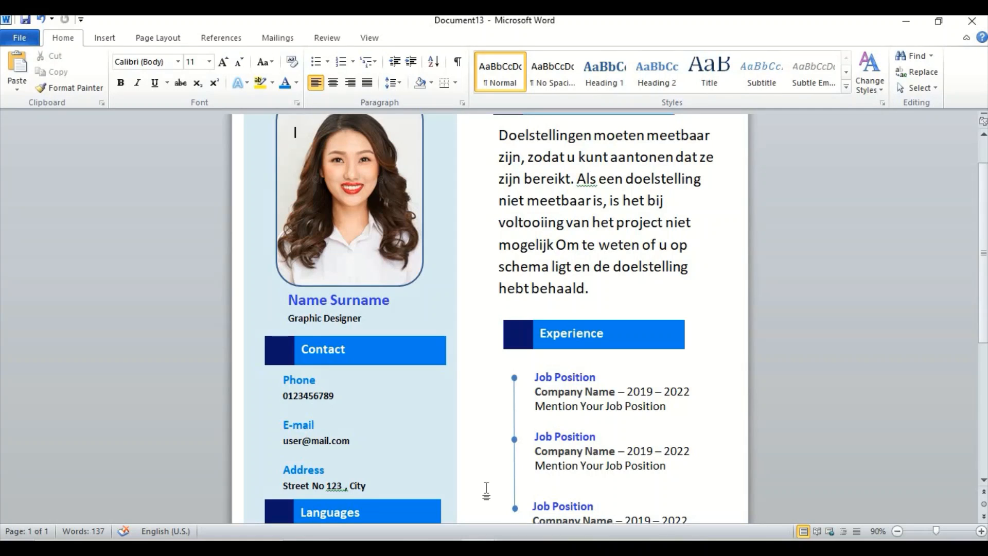
# - Nudge the vertical line beside the Job Position entries slightly upward so its lower end meets the third circle
pyautogui.click(514, 481)
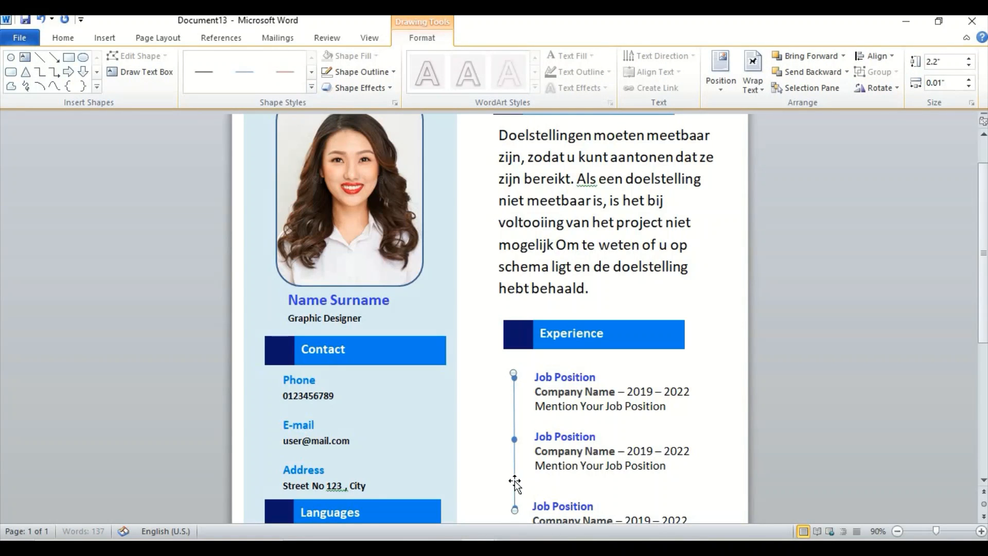
pyautogui.click(495, 486)
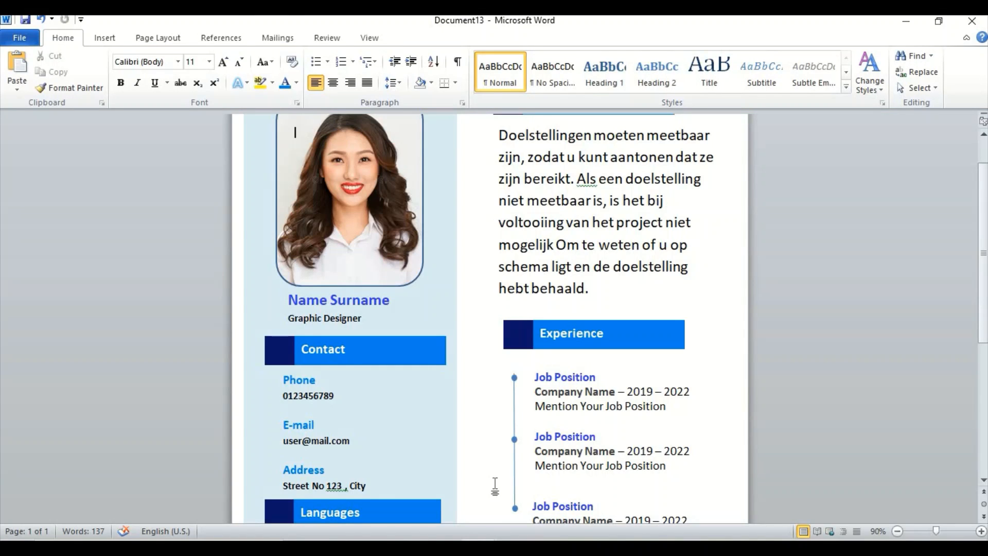
pyautogui.click(514, 390)
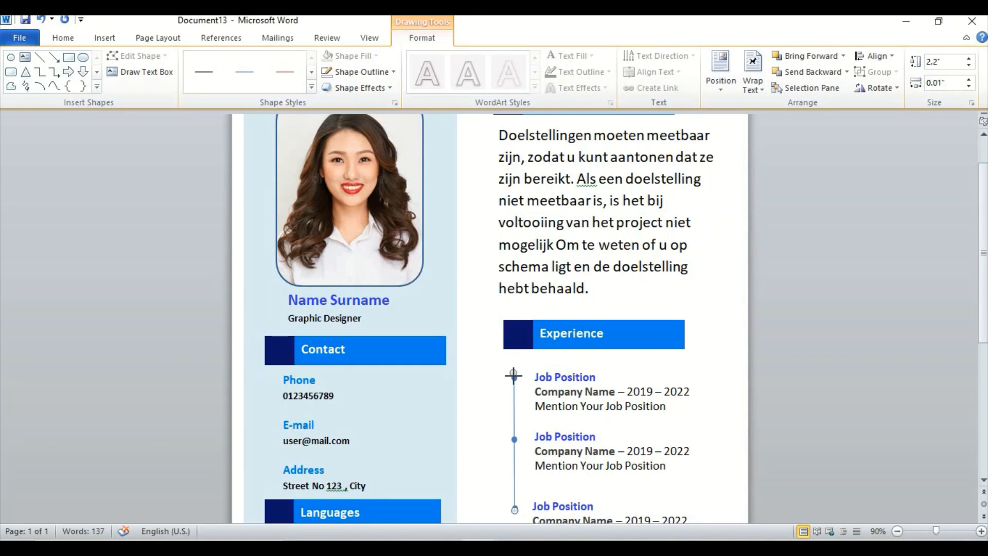
pyautogui.click(501, 410)
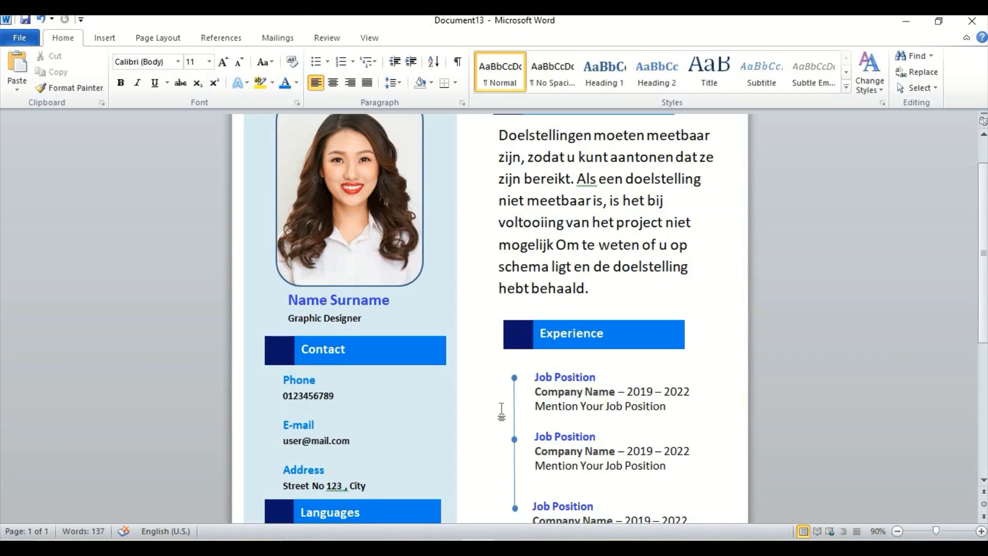
# - Draw a vertical line beside the University Degree entries and shorten it to about 1.99" so it ends at the third entry
pyautogui.moveTo(983, 296); pyautogui.dragTo(984, 444)
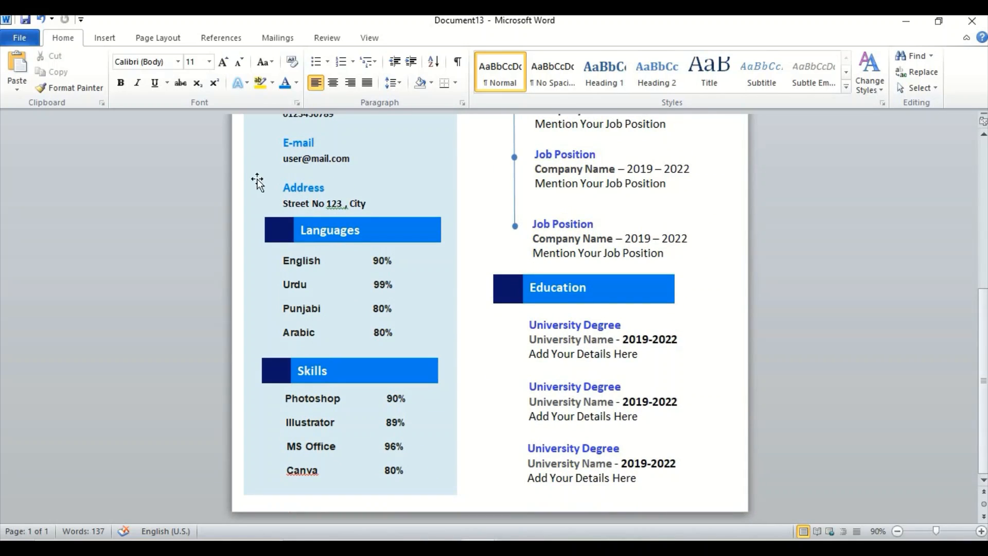
pyautogui.click(105, 38)
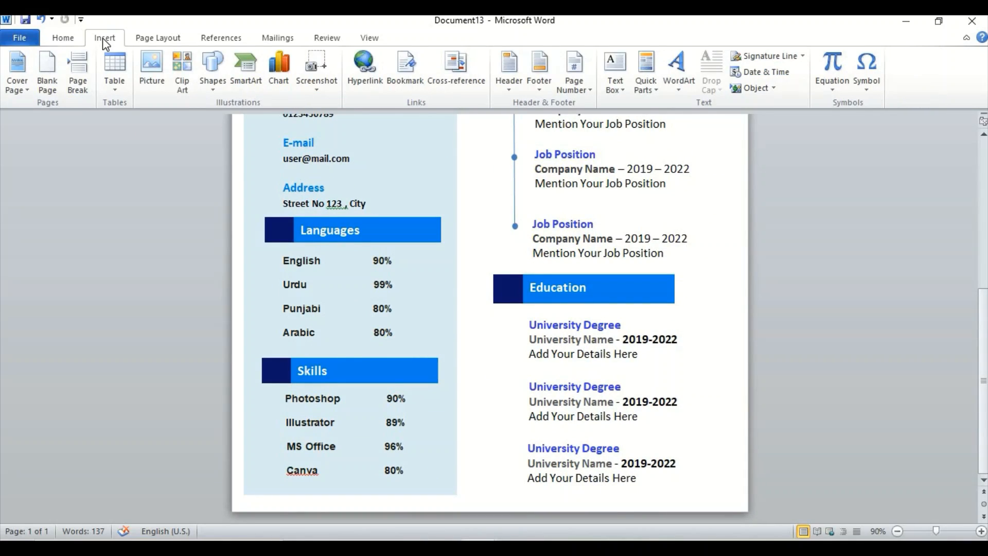
pyautogui.click(212, 64)
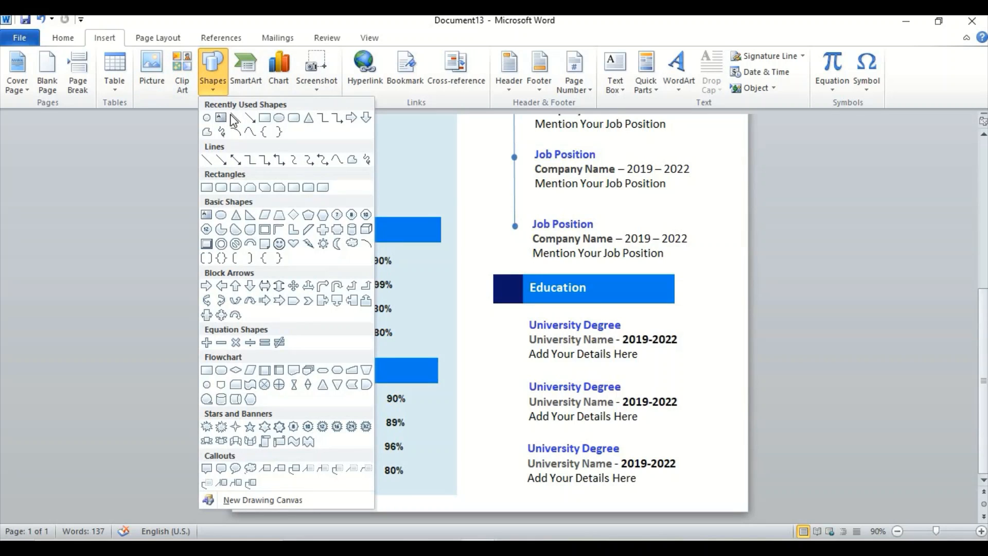
pyautogui.click(234, 119)
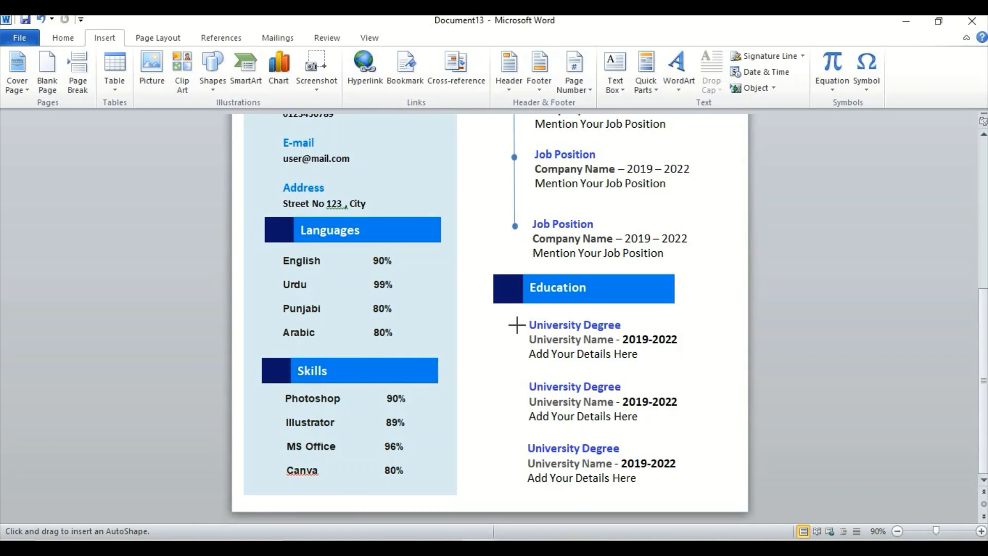
pyautogui.moveTo(516, 325)
pyautogui.mouseDown()
pyautogui.moveTo(518, 492)
pyautogui.moveTo(519, 458)
pyautogui.mouseUp()
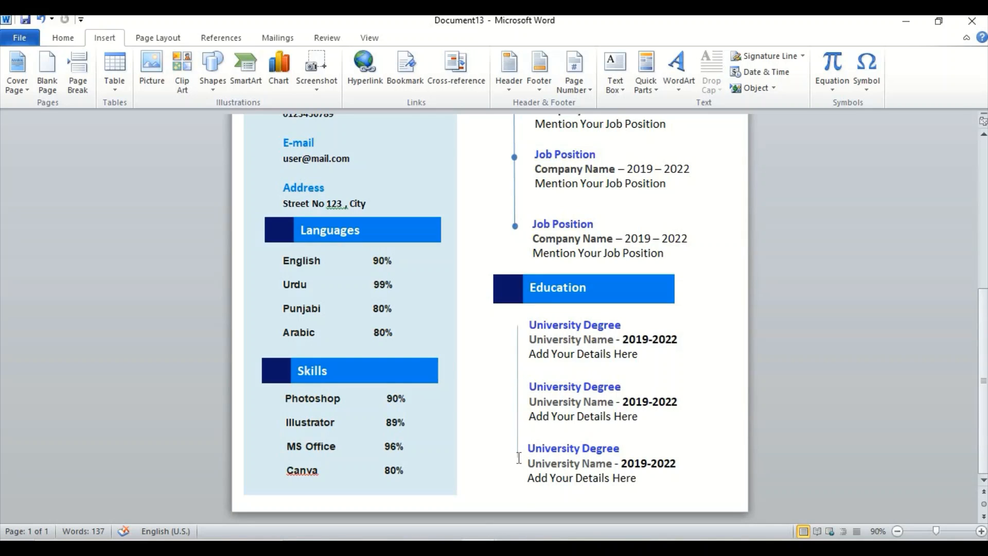
pyautogui.click(517, 457)
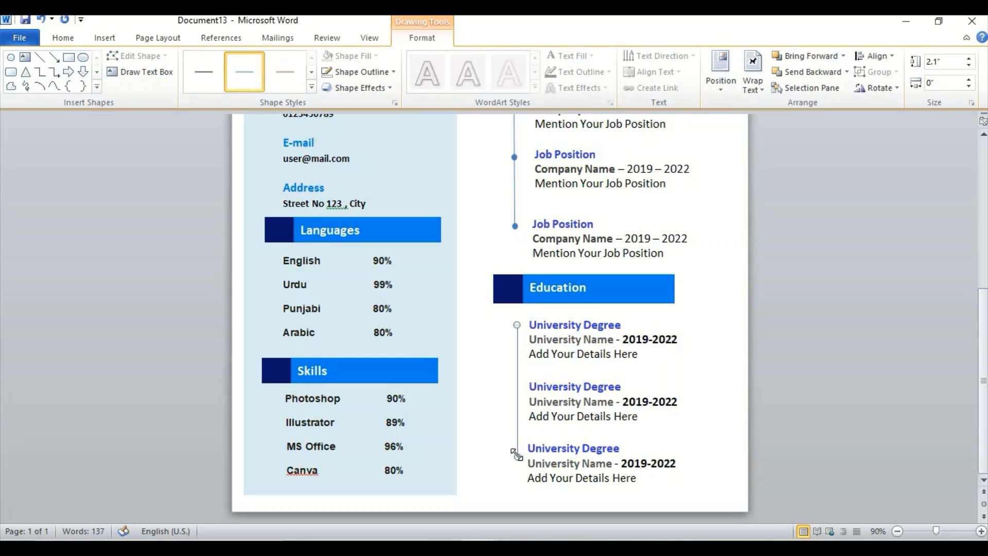
pyautogui.moveTo(518, 458); pyautogui.dragTo(518, 450)
pyautogui.moveTo(518, 450); pyautogui.dragTo(518, 449)
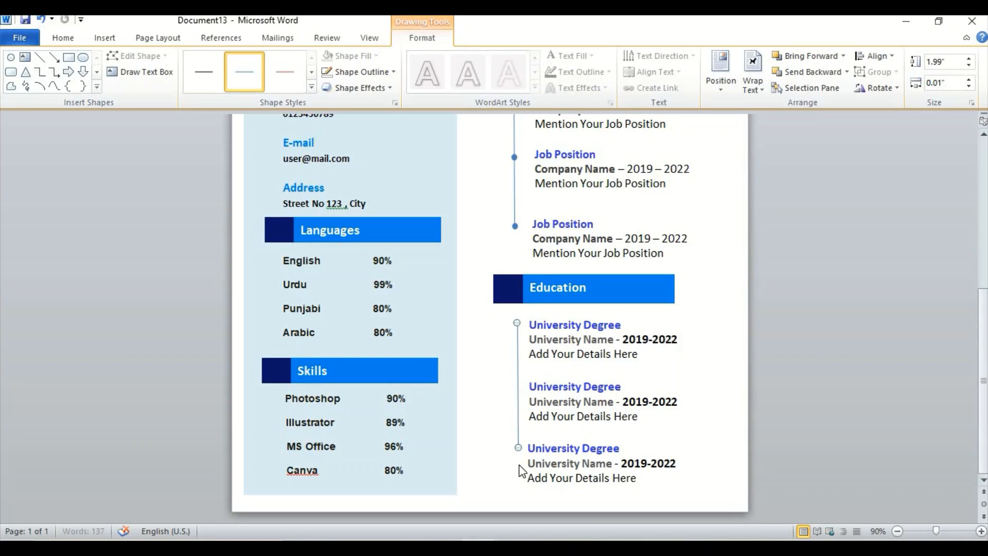
pyautogui.hotkey('ctrl', 'z')
# - Add a connector circle about 0.09" by 0.13" on the line beside the first University Degree and place a copy beside the second
pyautogui.click(11, 58)
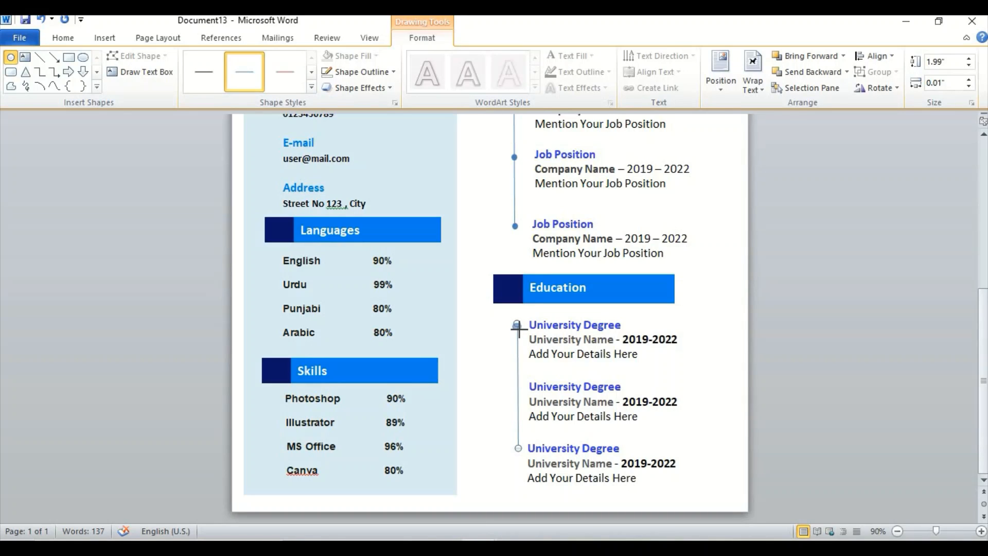
pyautogui.moveTo(512, 322); pyautogui.dragTo(520, 331)
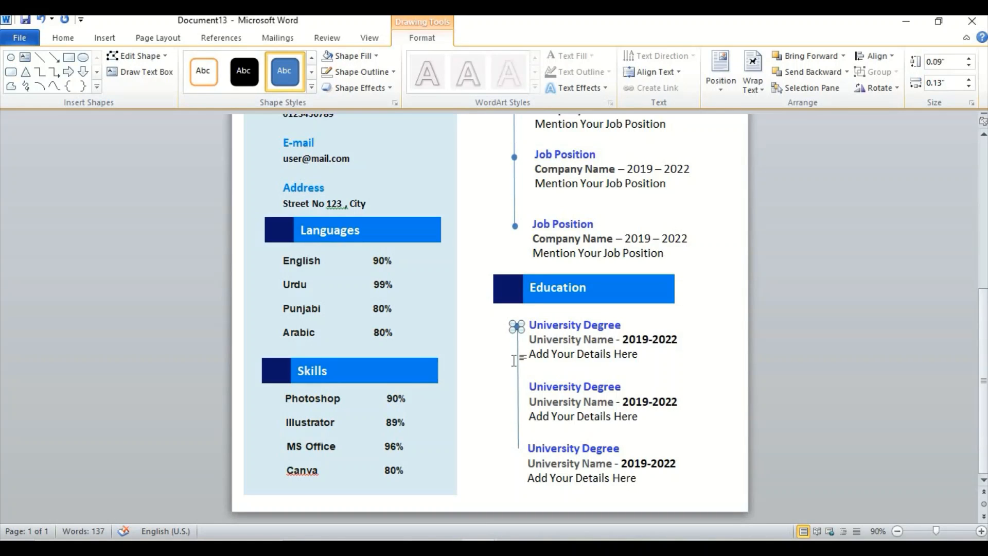
pyautogui.hotkey('ctrl', 'v')
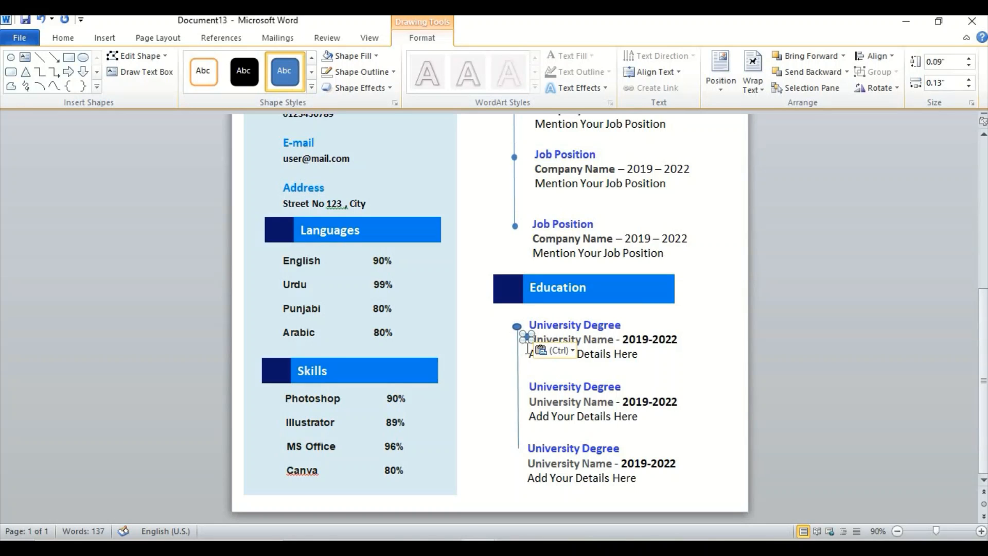
pyautogui.click(481, 375)
pyautogui.scroll(9, 494, 360)
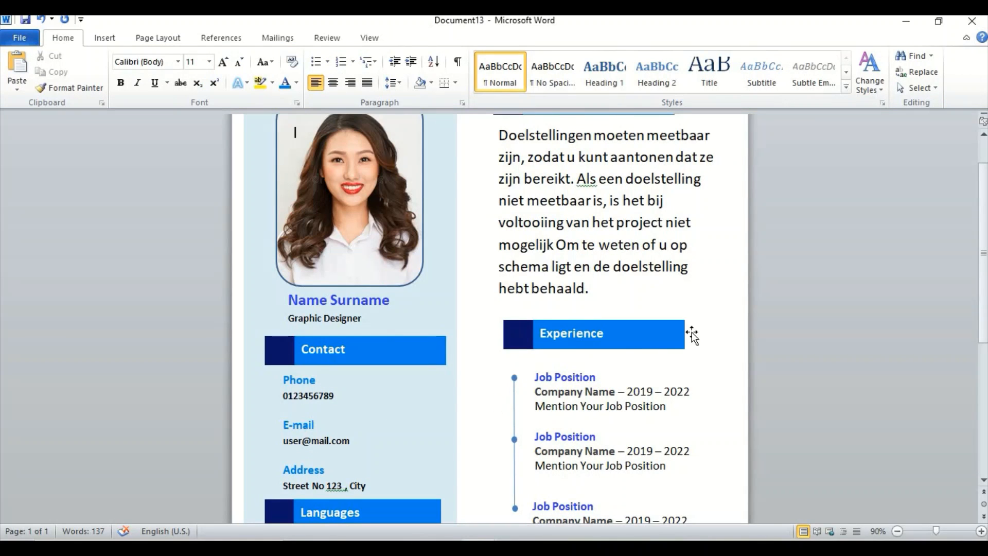
pyautogui.scroll(-5, 982, 262)
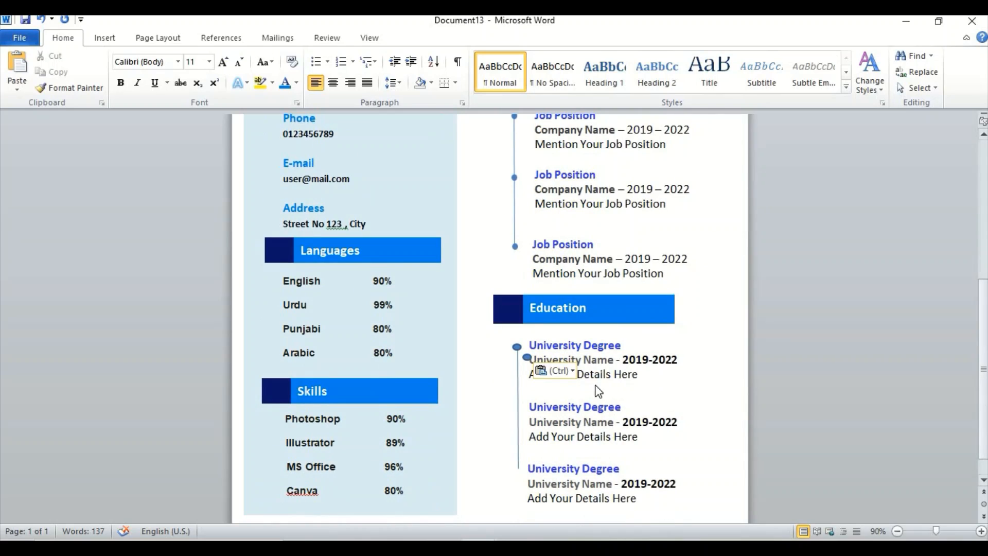
pyautogui.moveTo(527, 357); pyautogui.dragTo(518, 407)
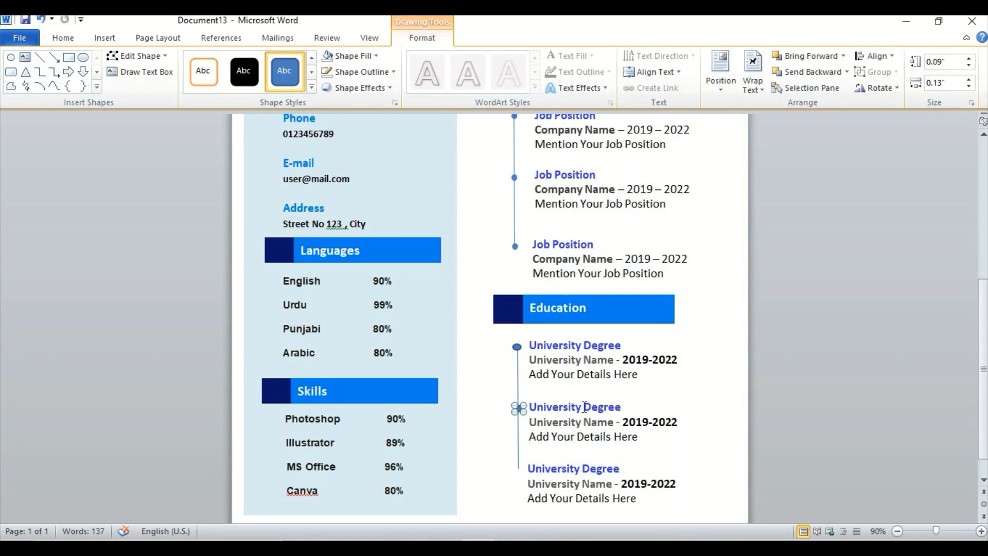
# - Place another copy of the circle on the line beside the third University Degree and centre the second circle on the line
pyautogui.hotkey('ctrl', 'v')
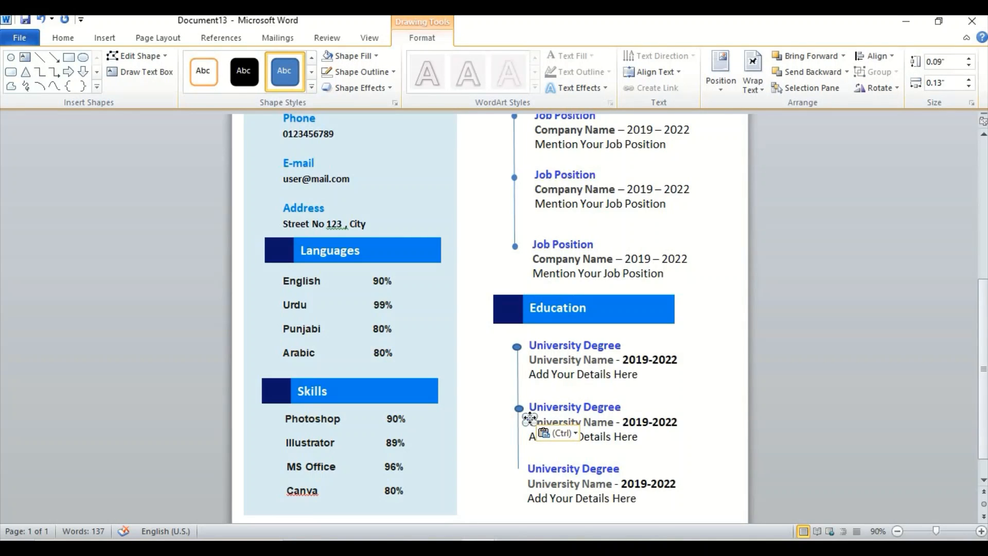
pyautogui.moveTo(530, 418); pyautogui.dragTo(519, 468)
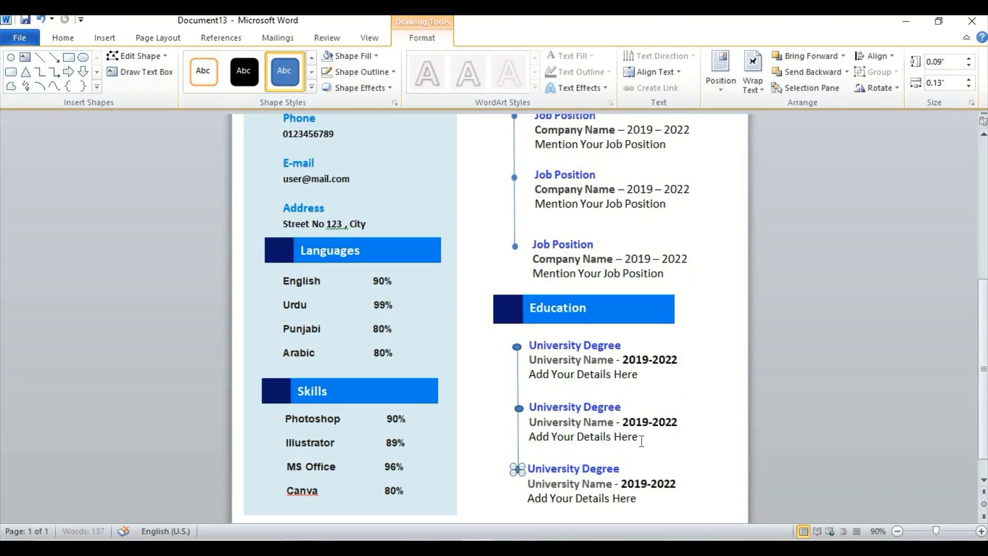
pyautogui.click(676, 450)
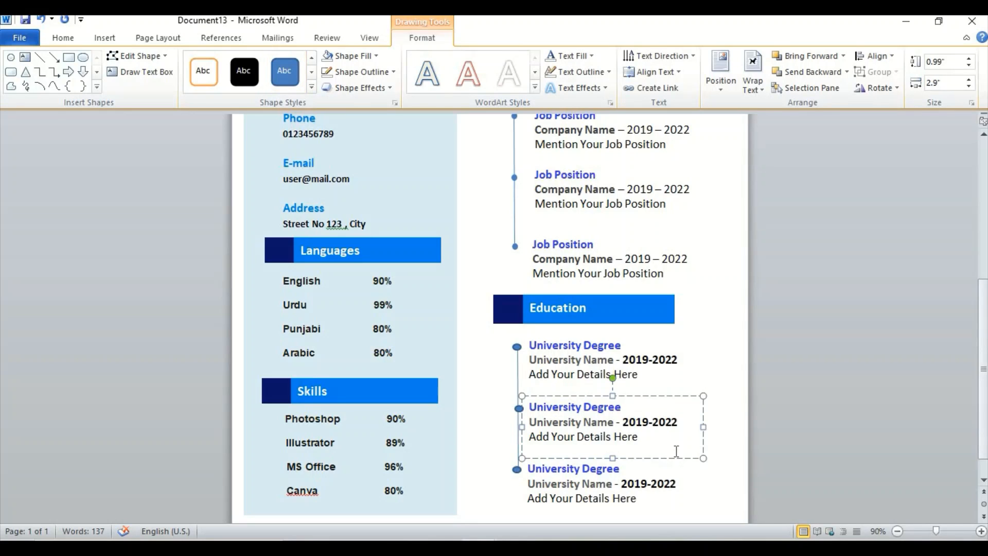
pyautogui.click(517, 409)
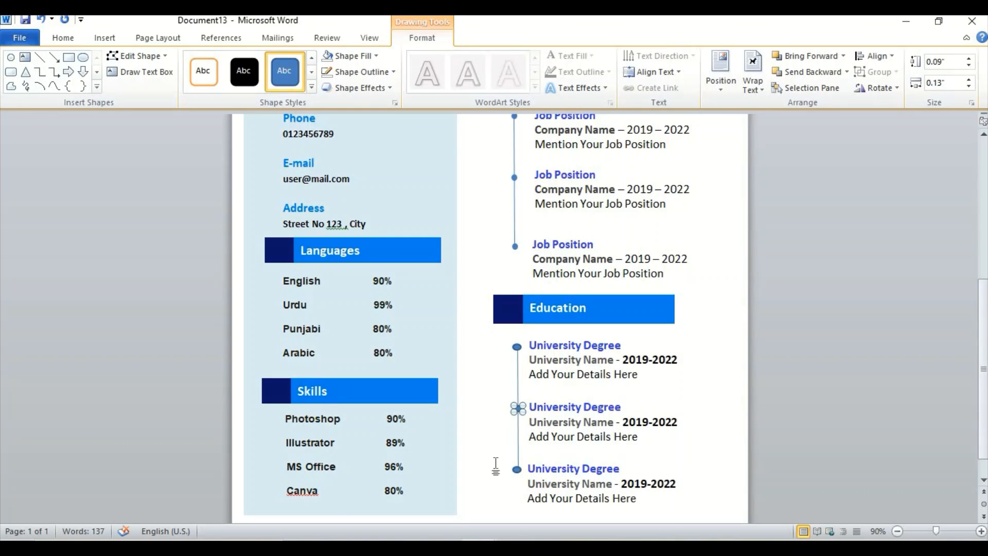
pyautogui.press('Escape')
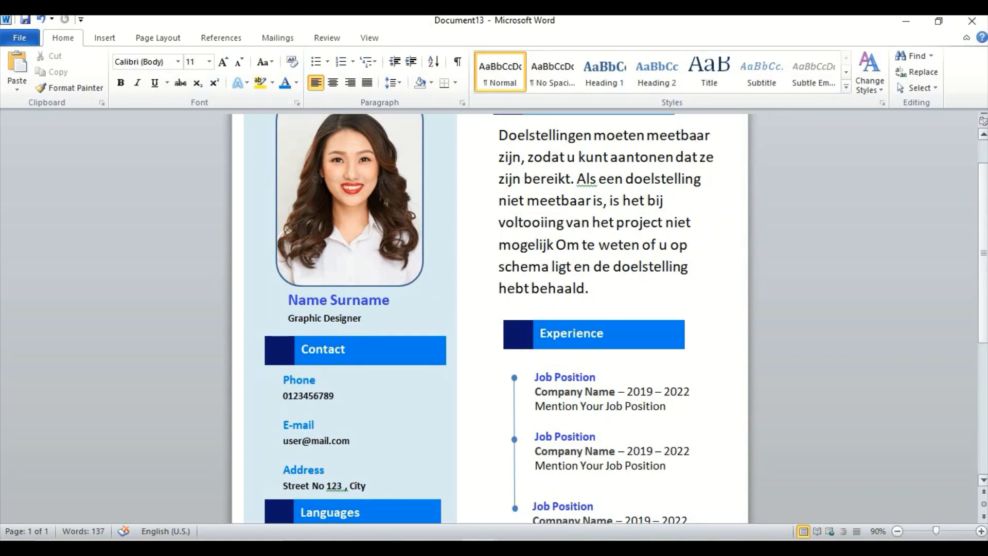
# - Review the resume's sections and zoom out to show the whole page at once
pyautogui.scroll(-5, 493, 470)
pyautogui.scroll(-3, 489, 317)
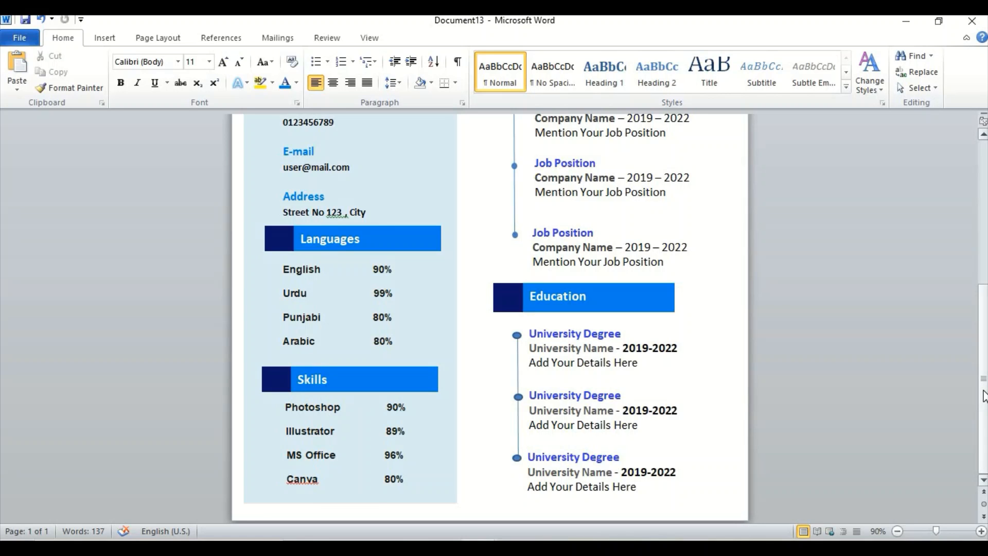
pyautogui.moveTo(984, 395); pyautogui.dragTo(980, 283)
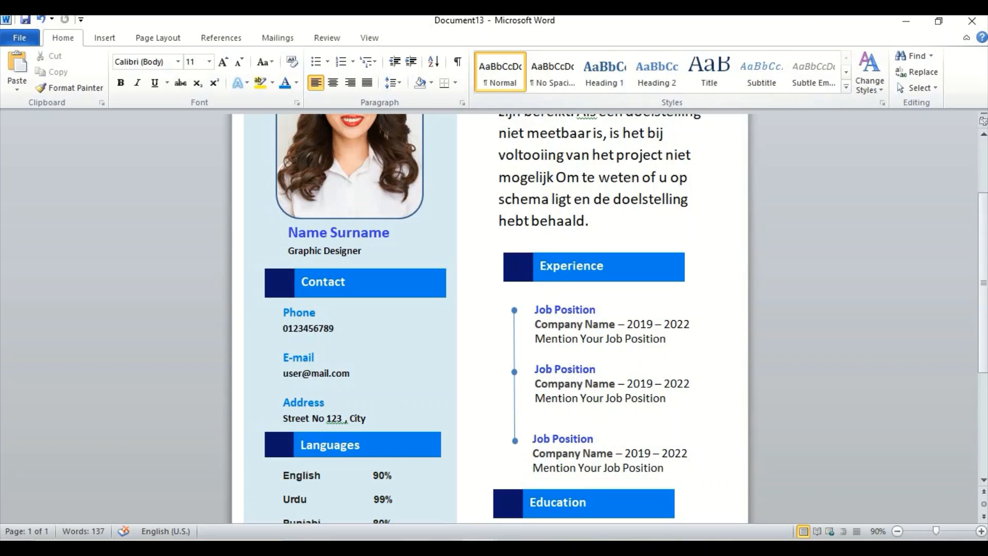
pyautogui.click(369, 38)
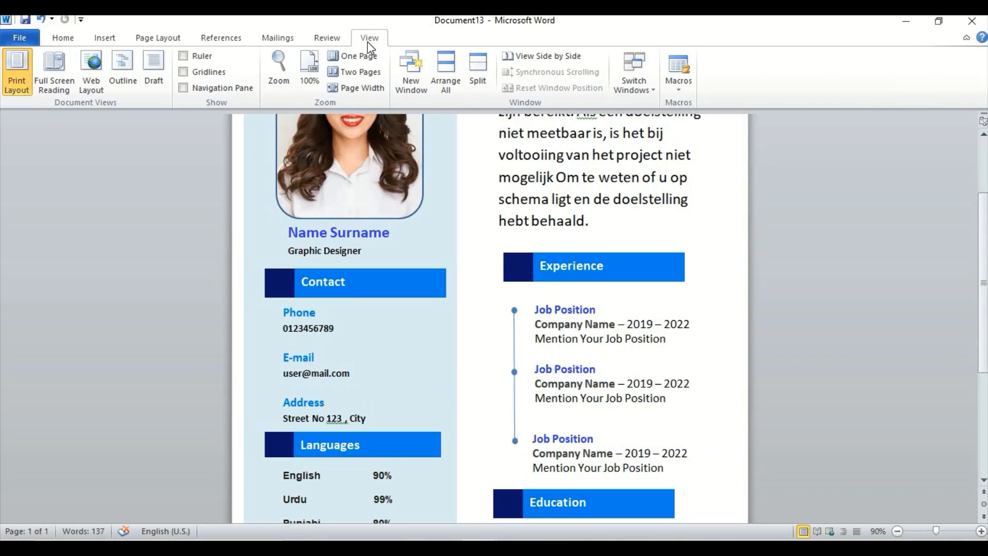
pyautogui.click(359, 56)
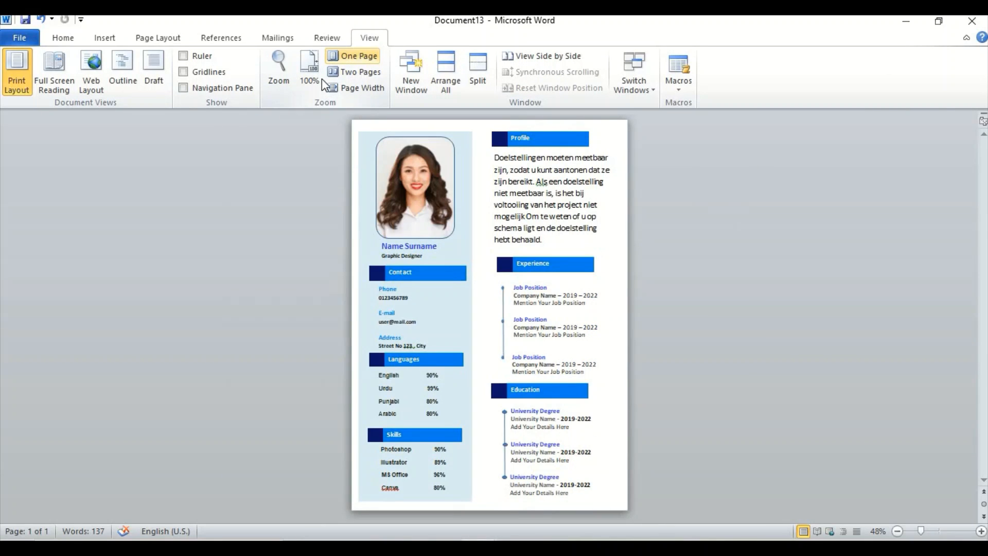